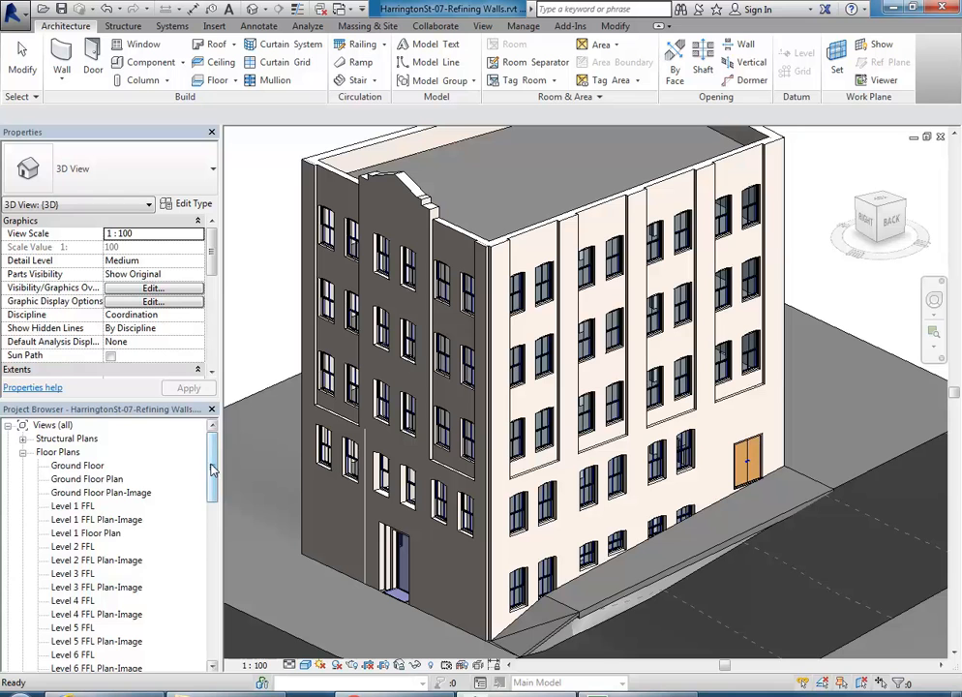
Step: Open the Level 1 FFL floor plan, then the perspective interior 3D View 1
double_click(86, 504)
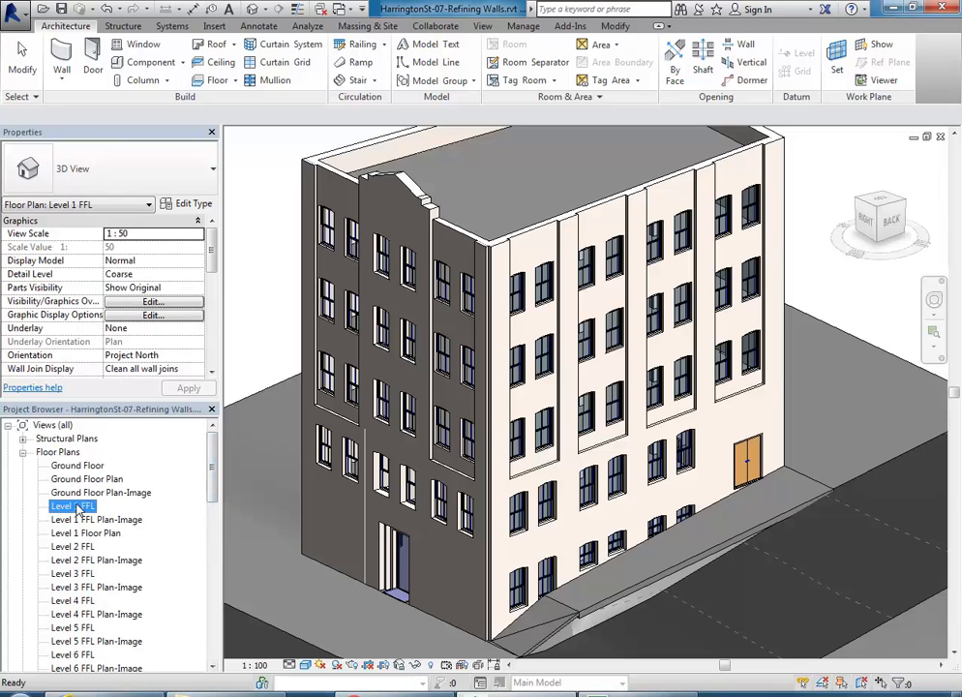
scroll(446, 402, up, 6)
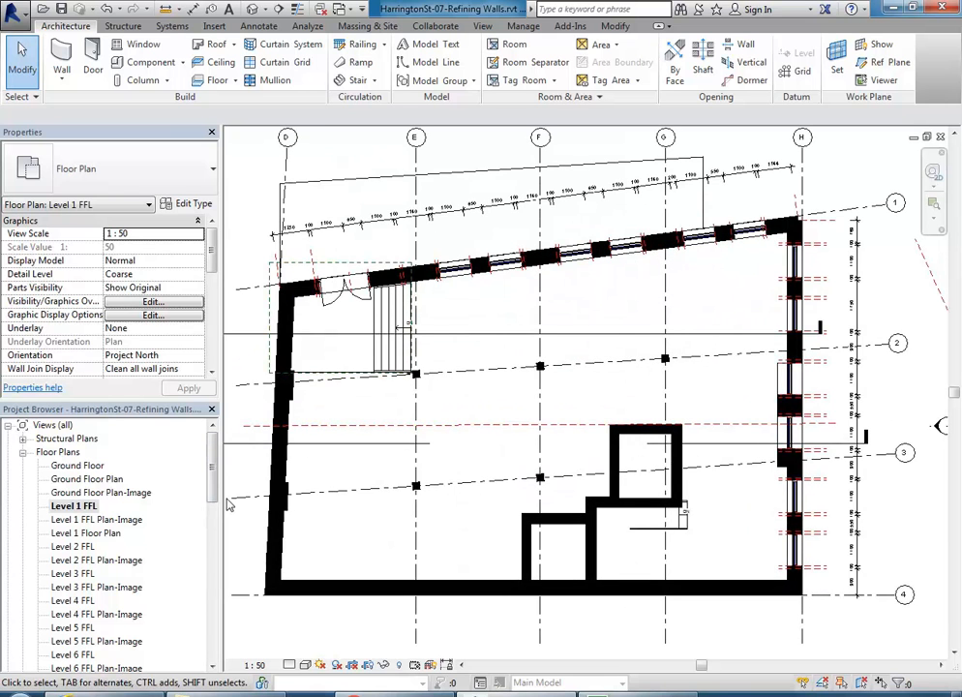
scroll(77, 526, down, 6)
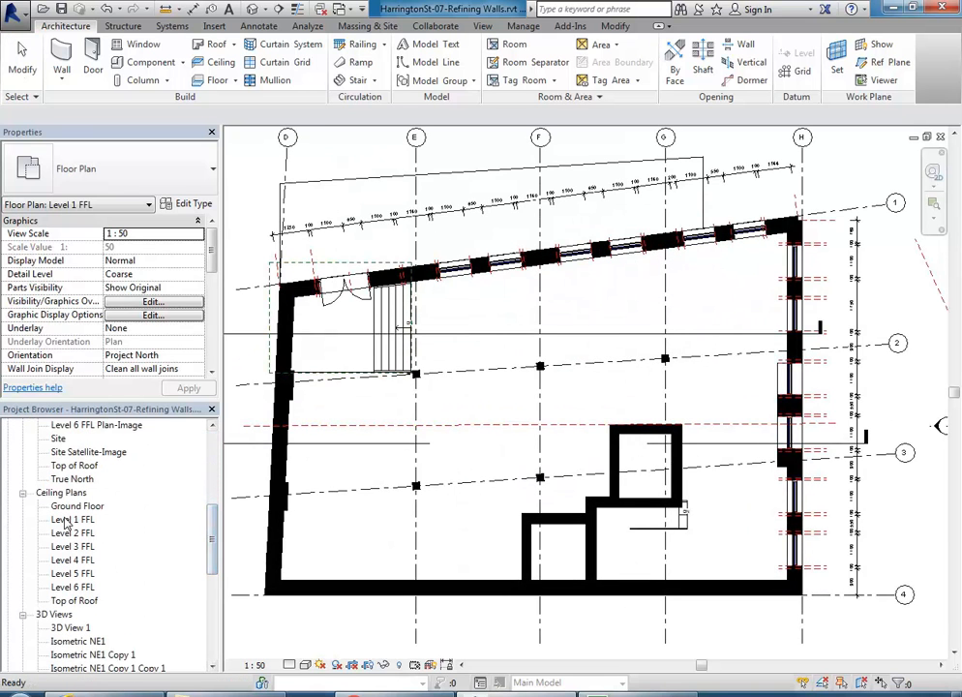
double_click(70, 628)
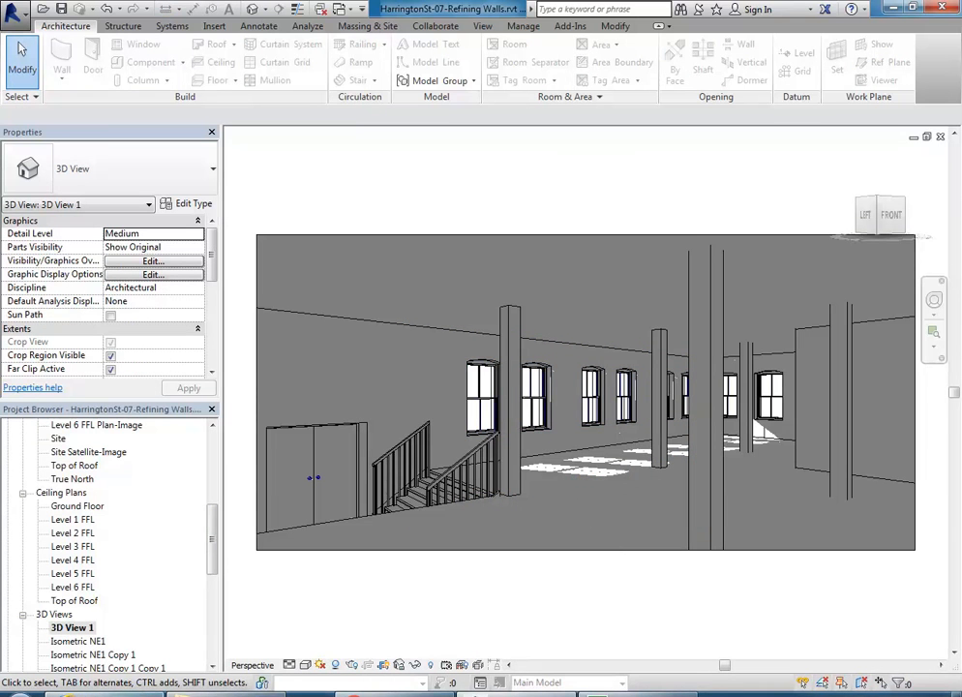
click(130, 693)
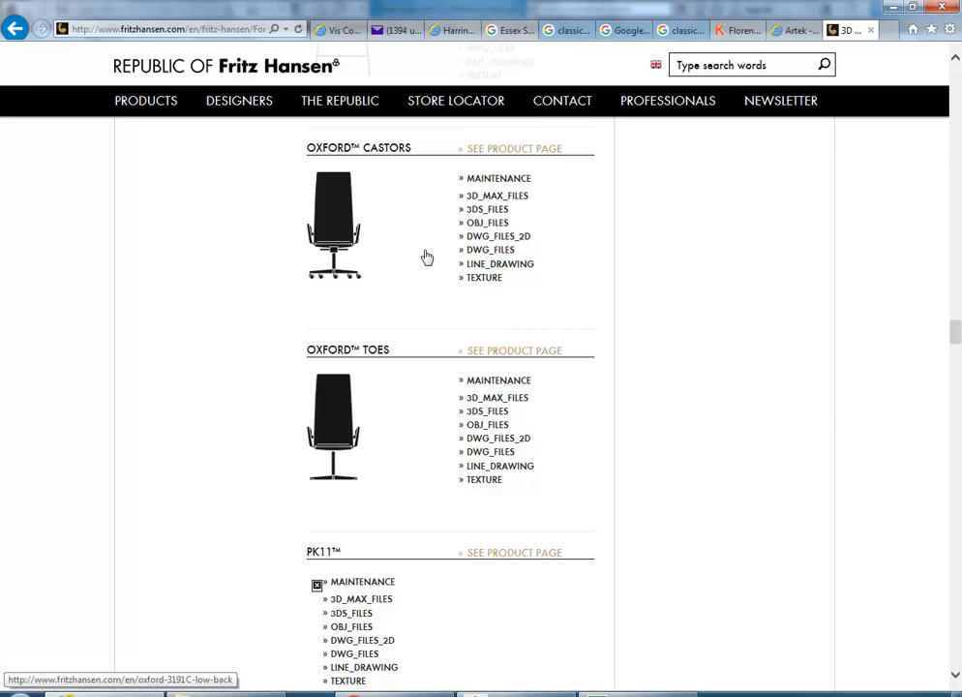
click(780, 38)
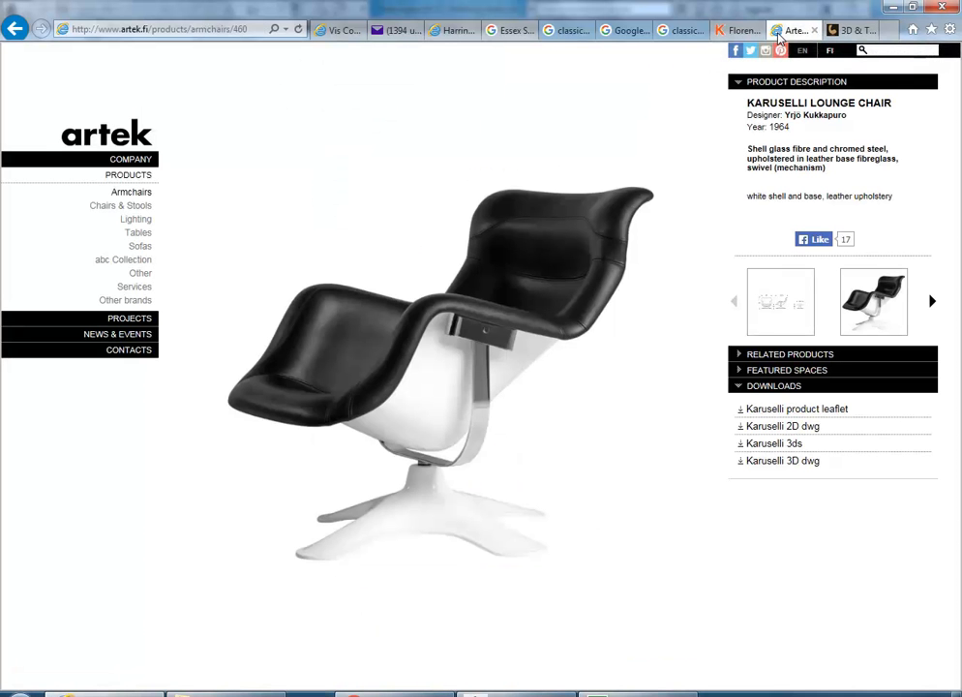
click(732, 33)
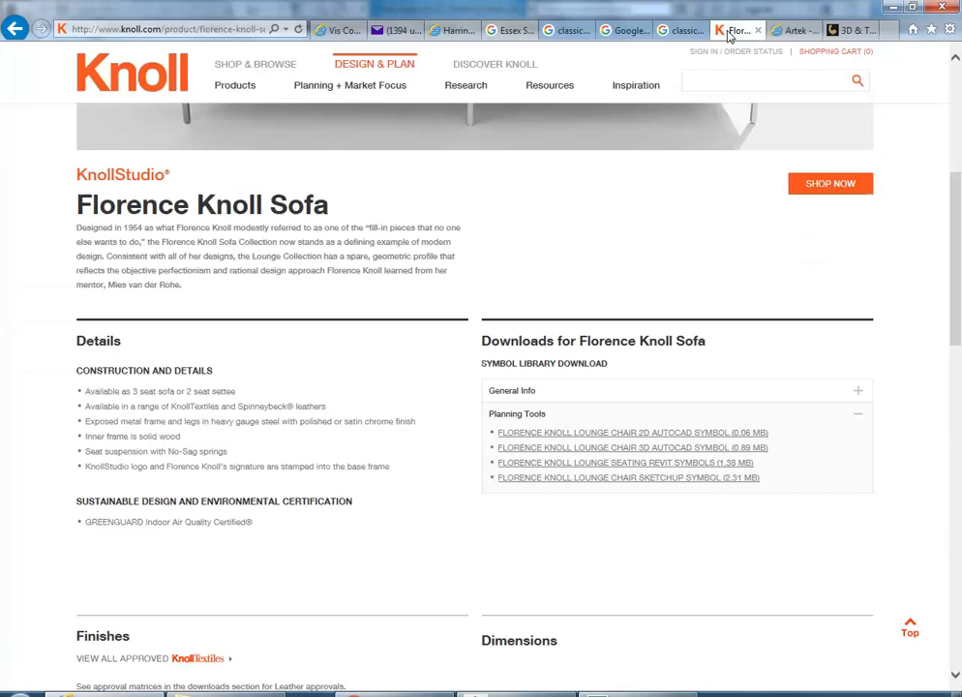
click(792, 32)
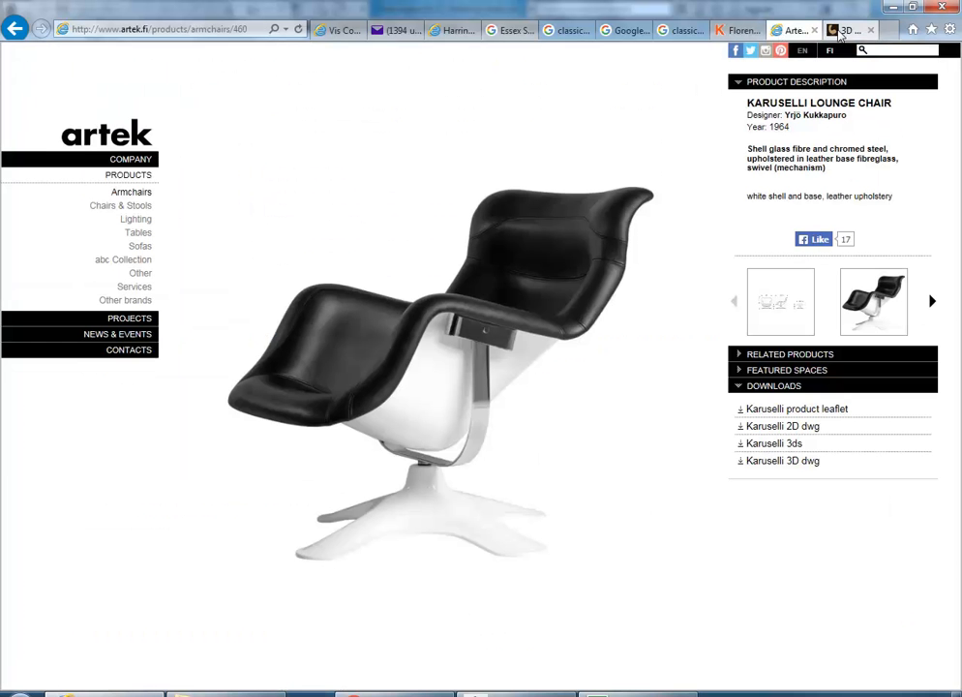
click(839, 34)
click(819, 32)
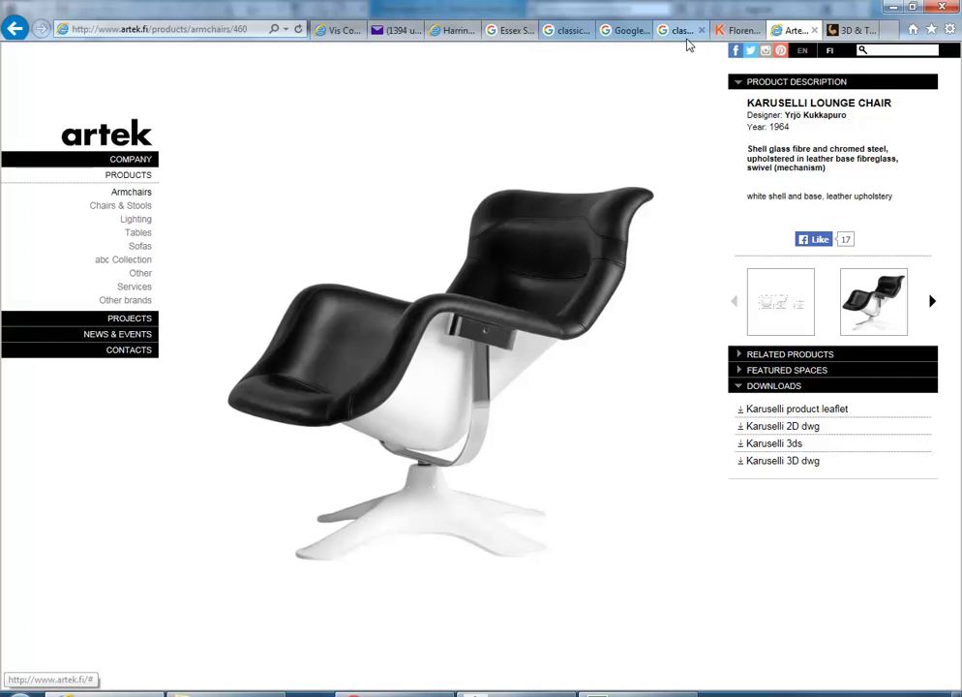
click(733, 34)
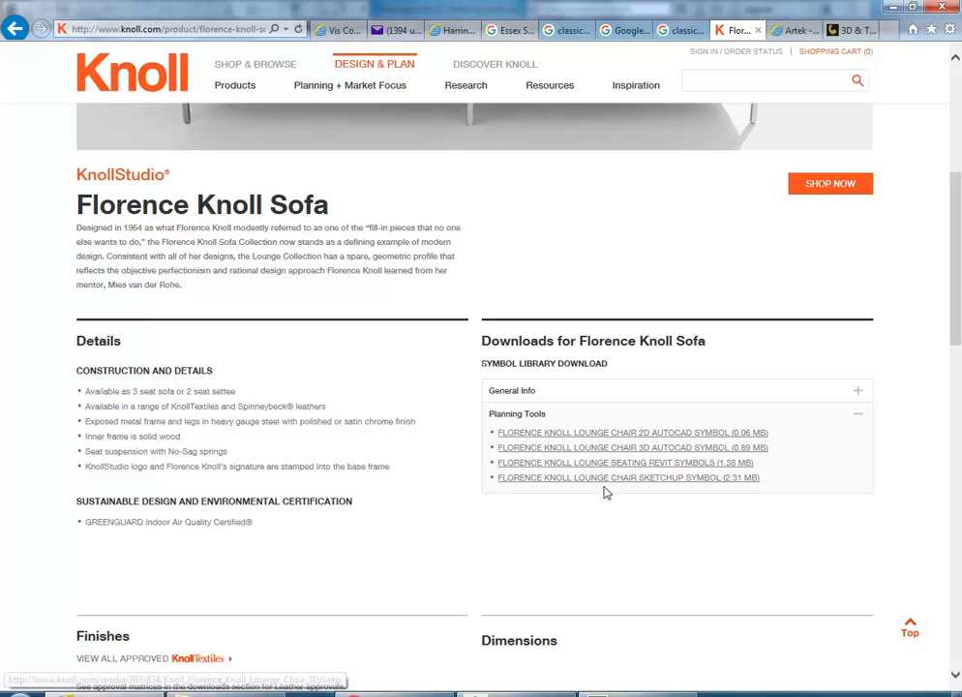
click(777, 27)
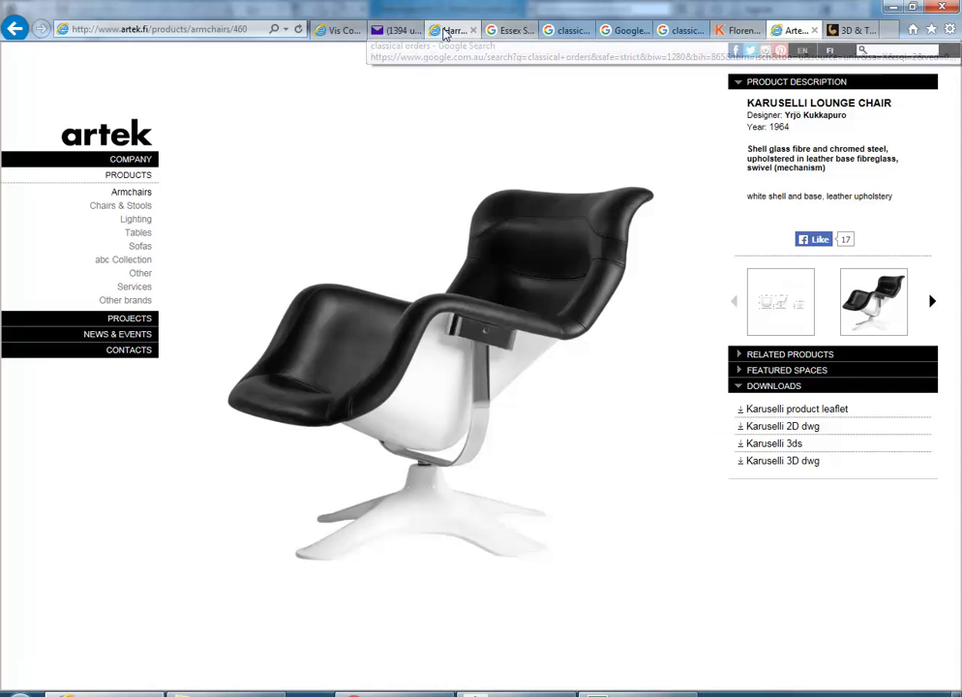
click(735, 32)
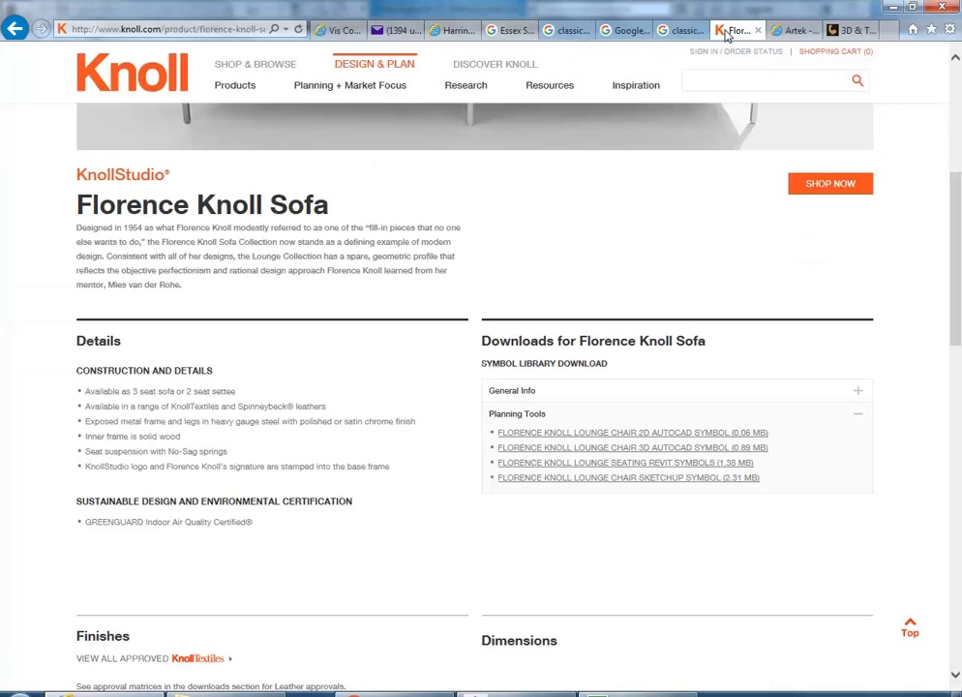
click(786, 32)
Step: Return to the Fritz Hansen downloads page and scroll to the Swan Sofa's 3DS, OBJ and DWG files
click(843, 31)
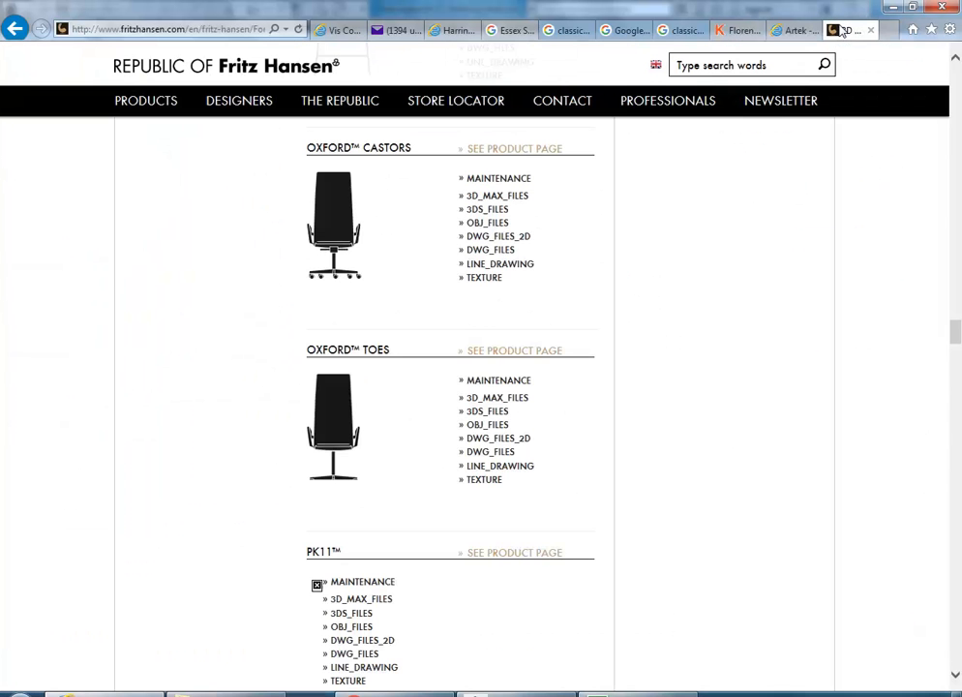
scroll(553, 265, down, 20)
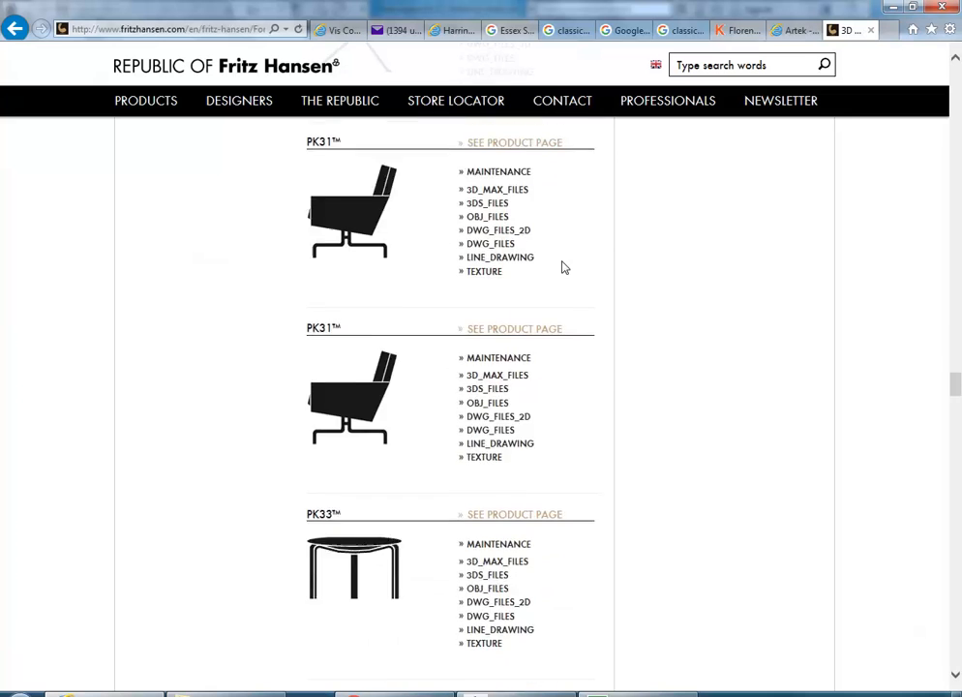
scroll(562, 266, down, 5)
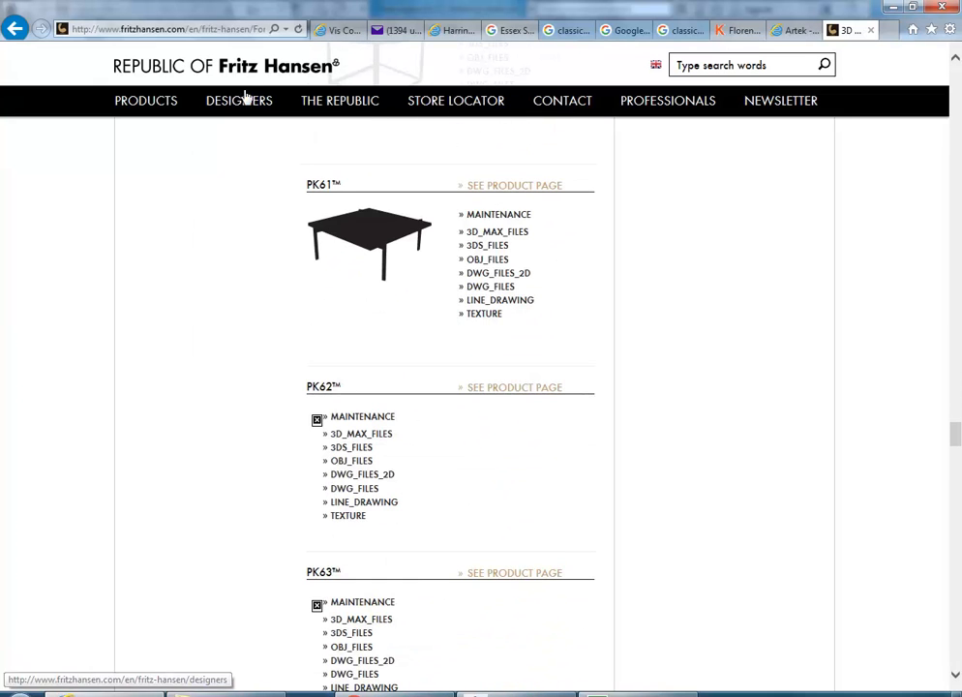
scroll(431, 398, down, 12)
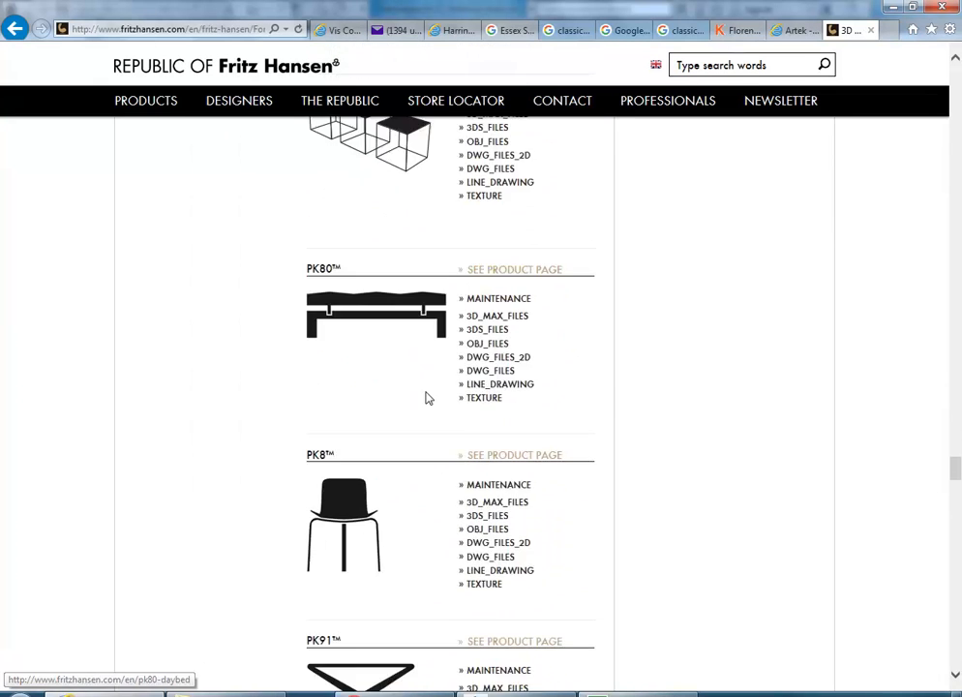
scroll(429, 398, down, 20)
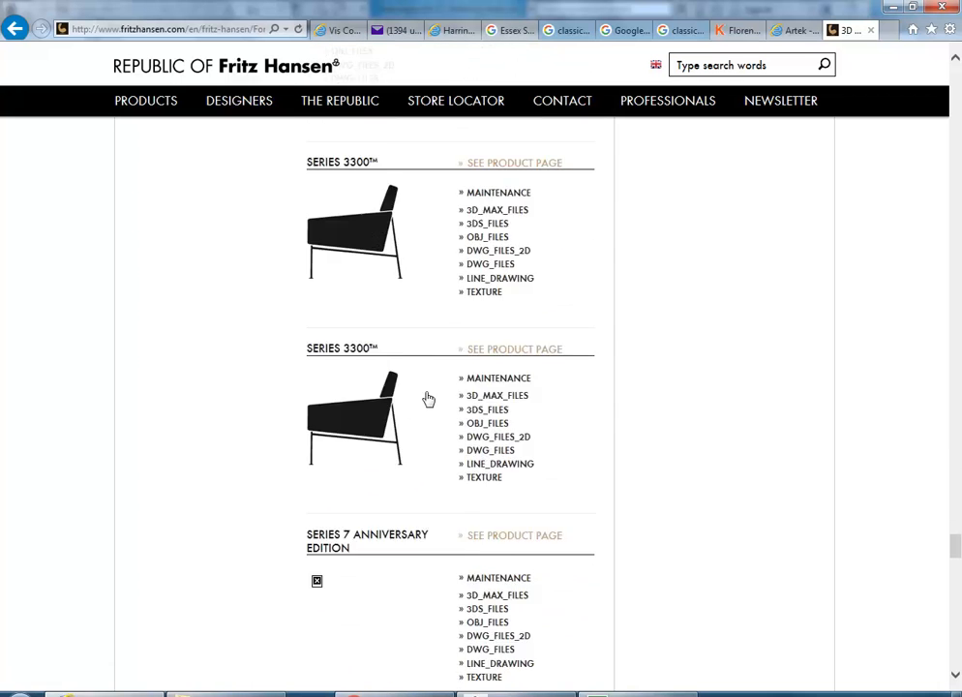
scroll(429, 398, down, 10)
scroll(425, 397, up, 3)
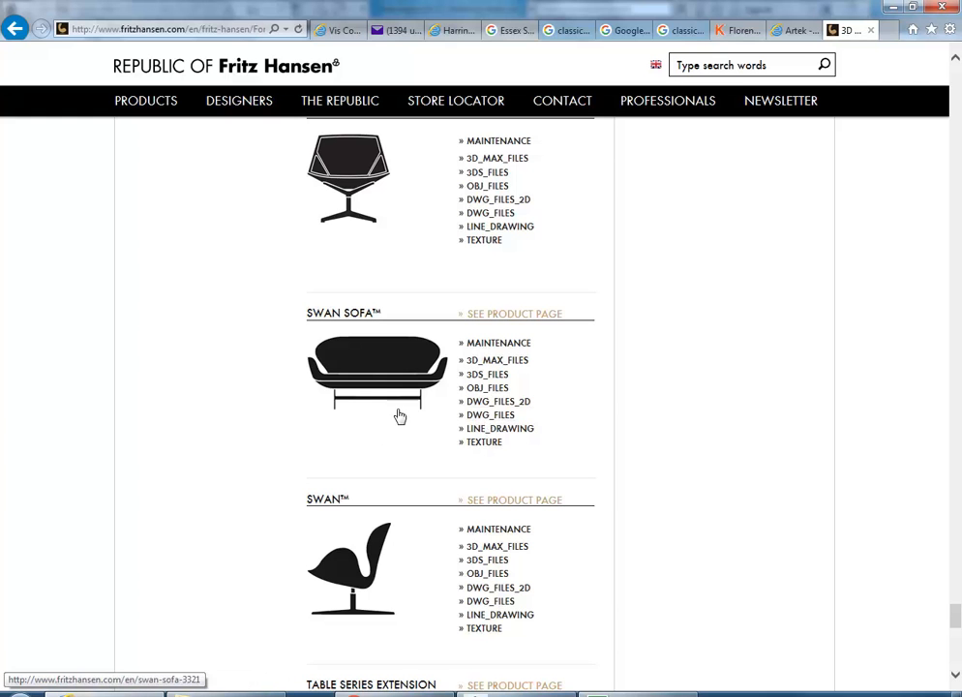
Step: Download the Swan Sofa DWG files and choose Save as
click(479, 417)
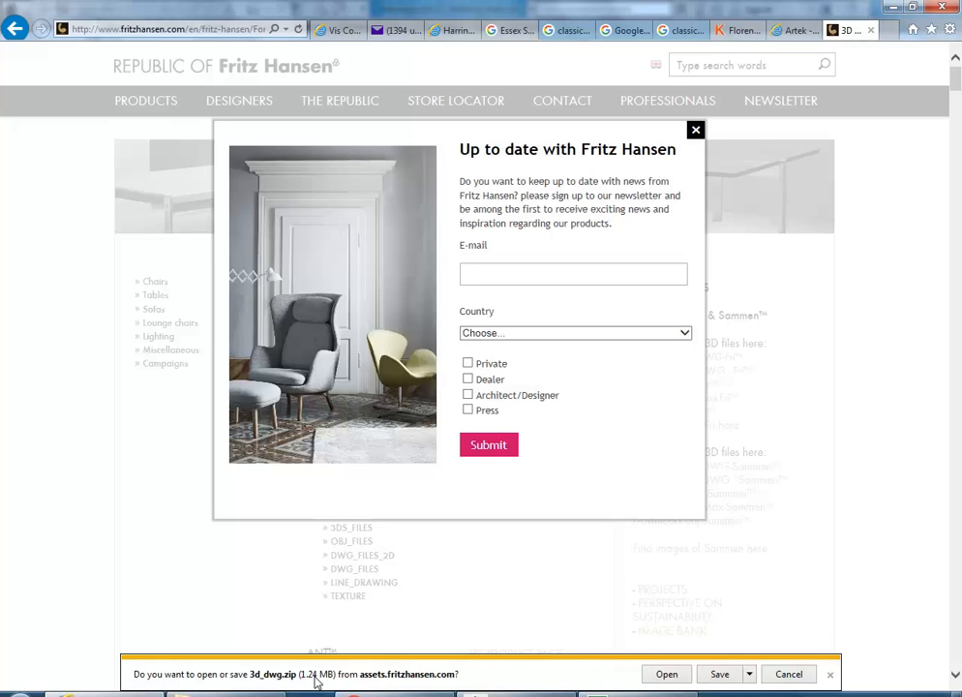
click(748, 674)
click(787, 657)
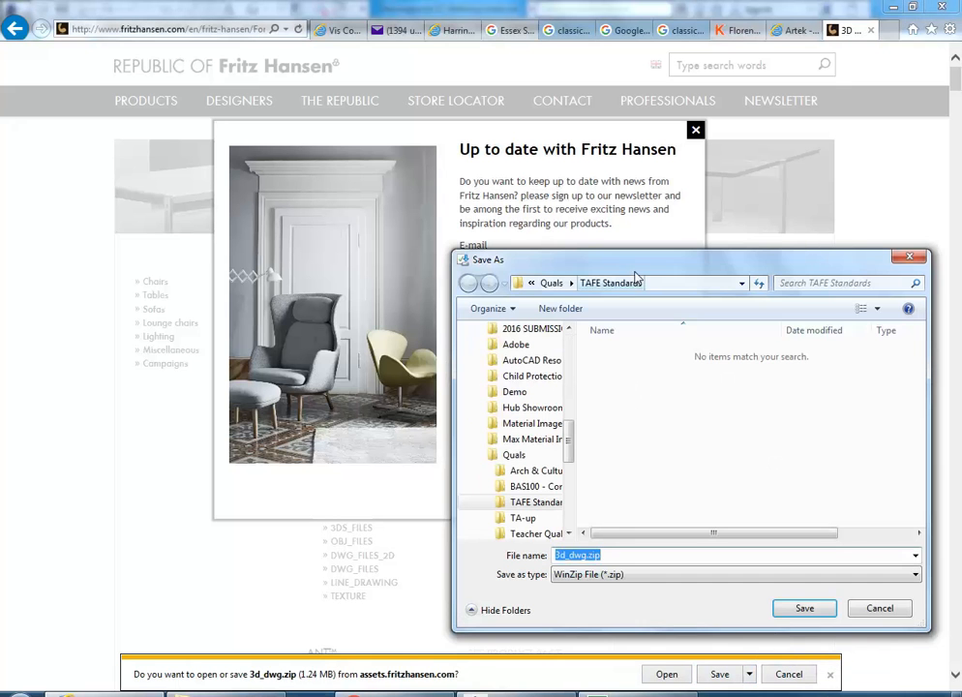
Step: Save 3d_dwg.zip into the EDU_DC_InteriorDesign > 3d models folder
drag(638, 268, 475, 186)
drag(404, 348, 405, 261)
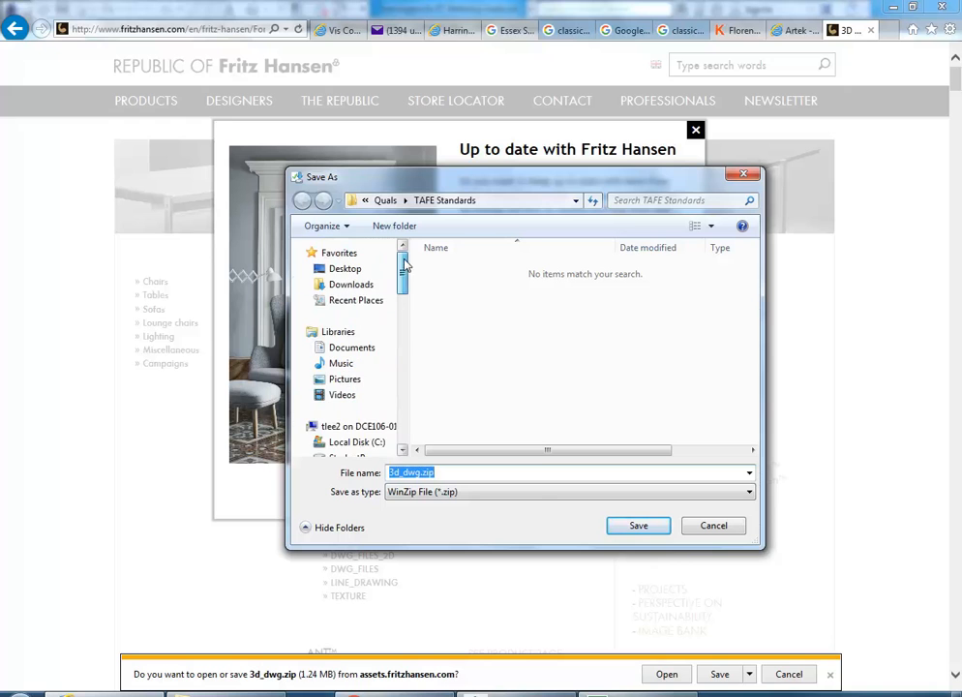
click(403, 451)
click(403, 452)
click(403, 452)
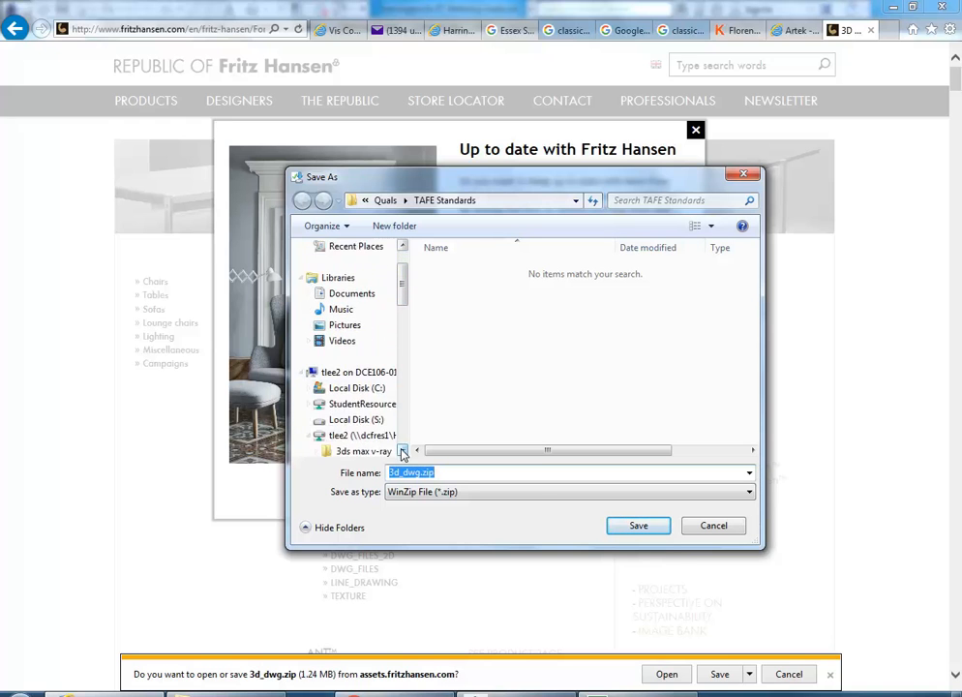
click(403, 452)
click(309, 358)
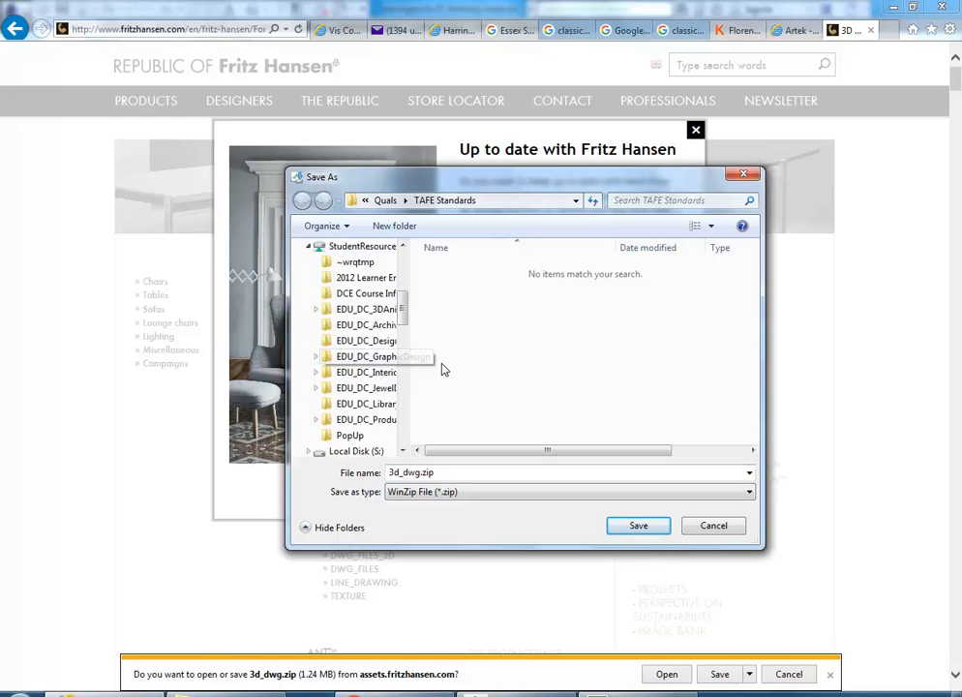
click(350, 376)
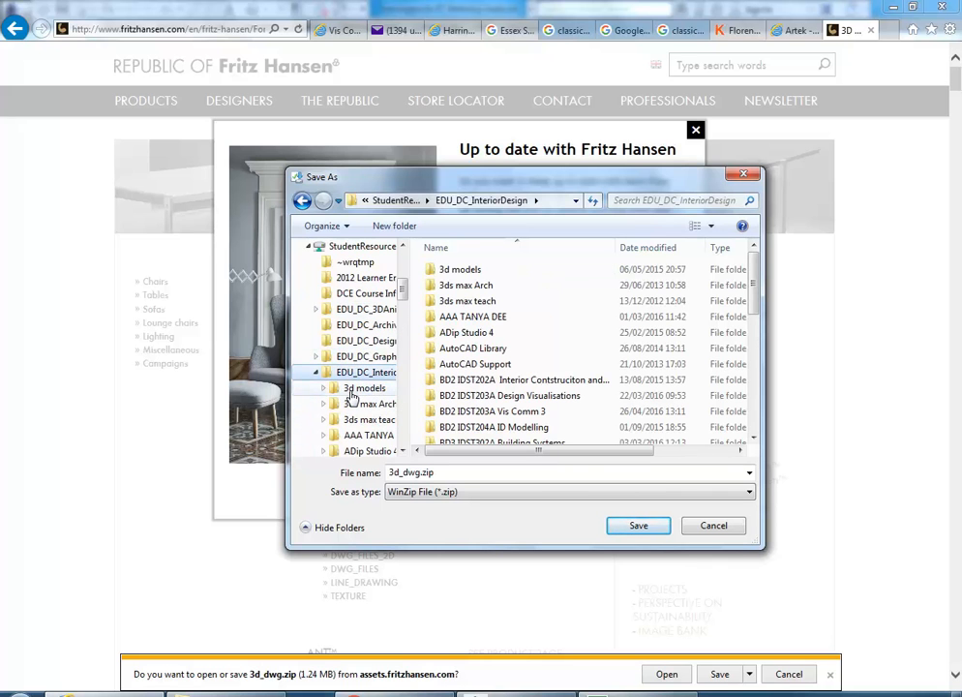
click(353, 388)
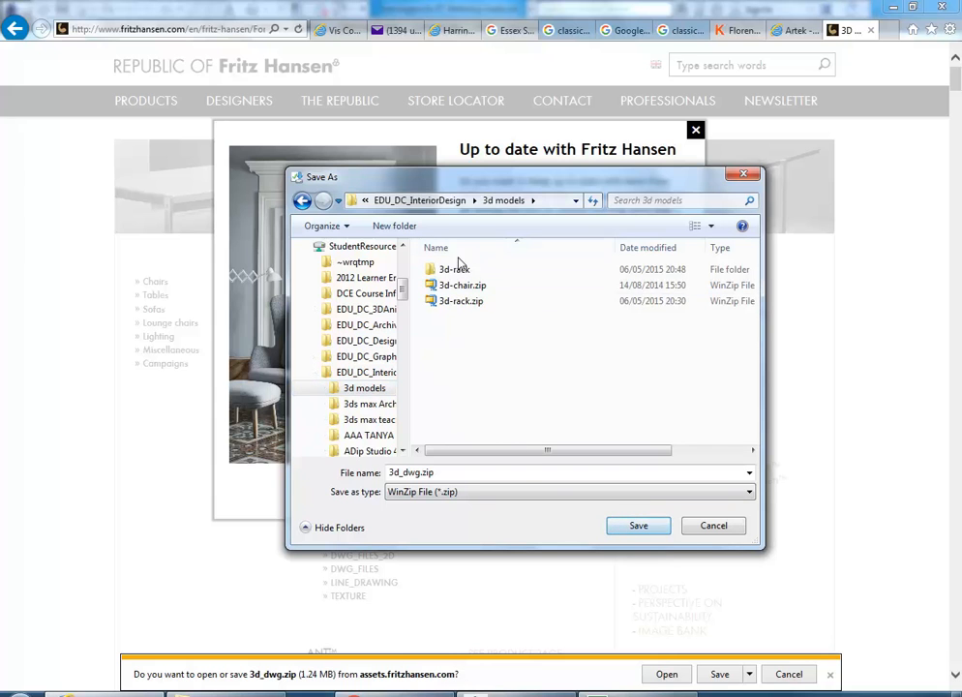
click(635, 526)
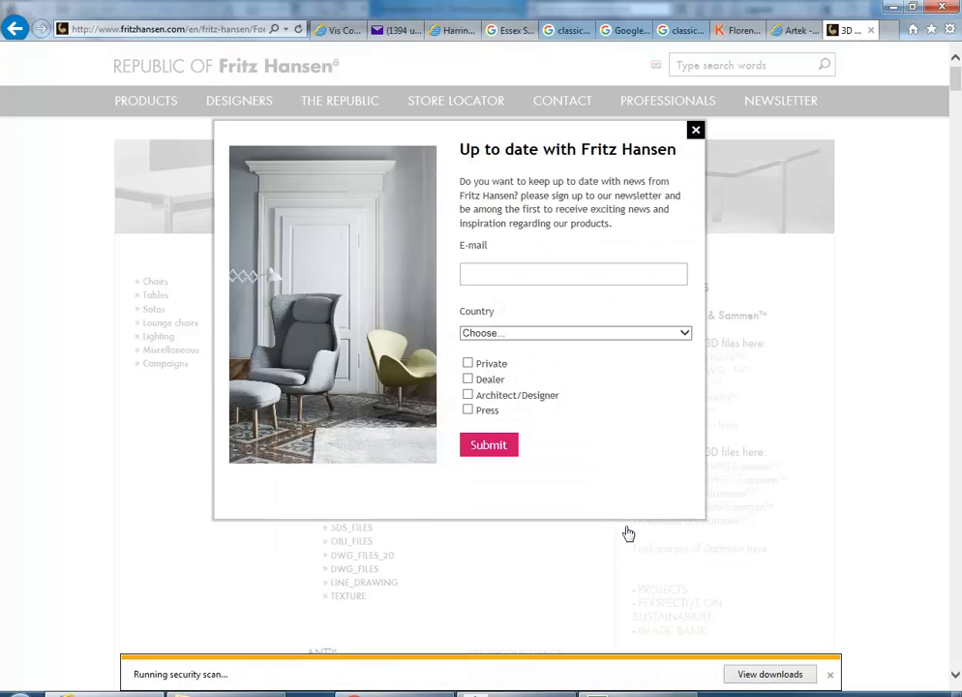
Step: Show the EDU_DC_InteriorDesign > 3d models folder in the file browser
click(232, 695)
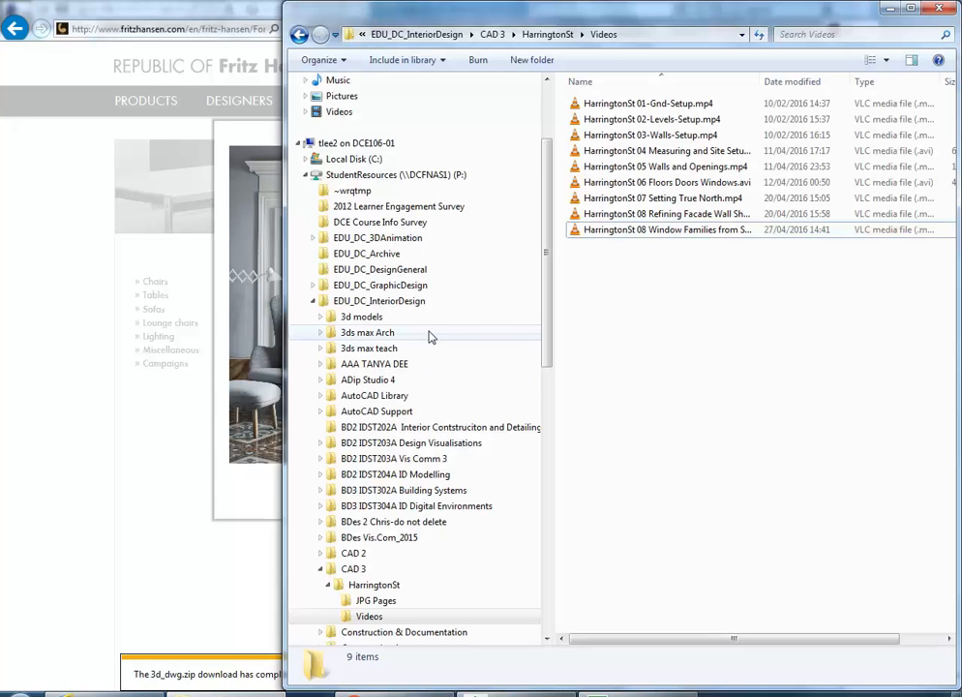
click(385, 303)
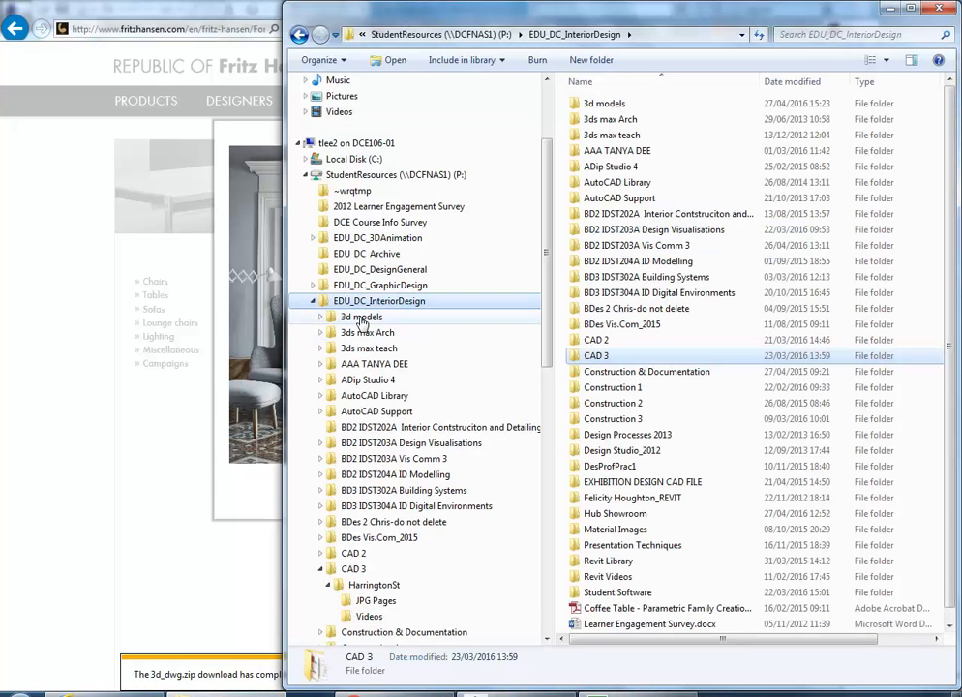
click(364, 317)
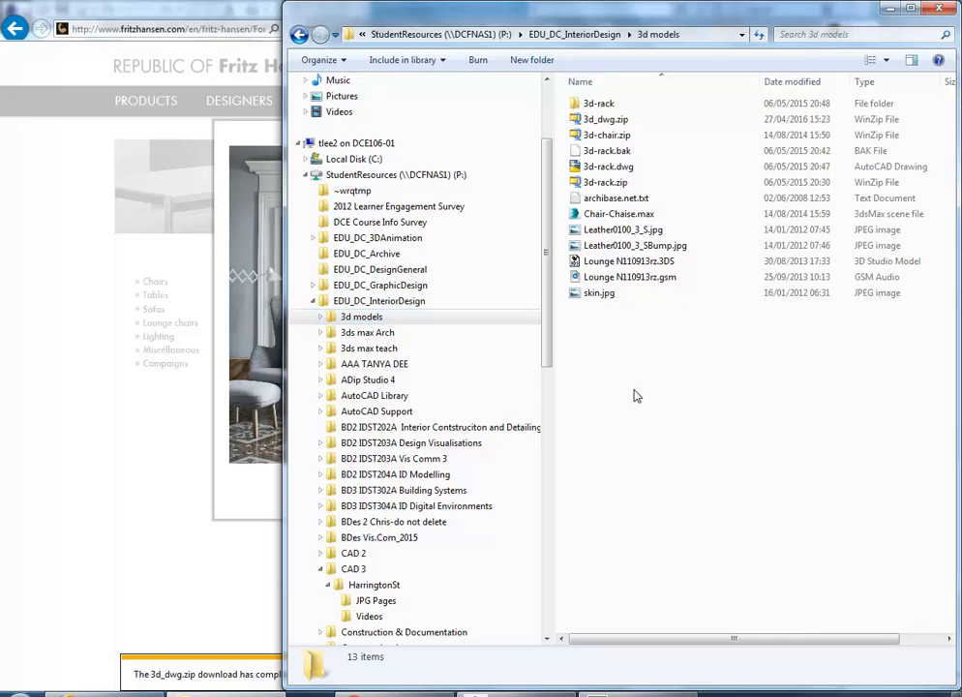
drag(640, 17, 530, 16)
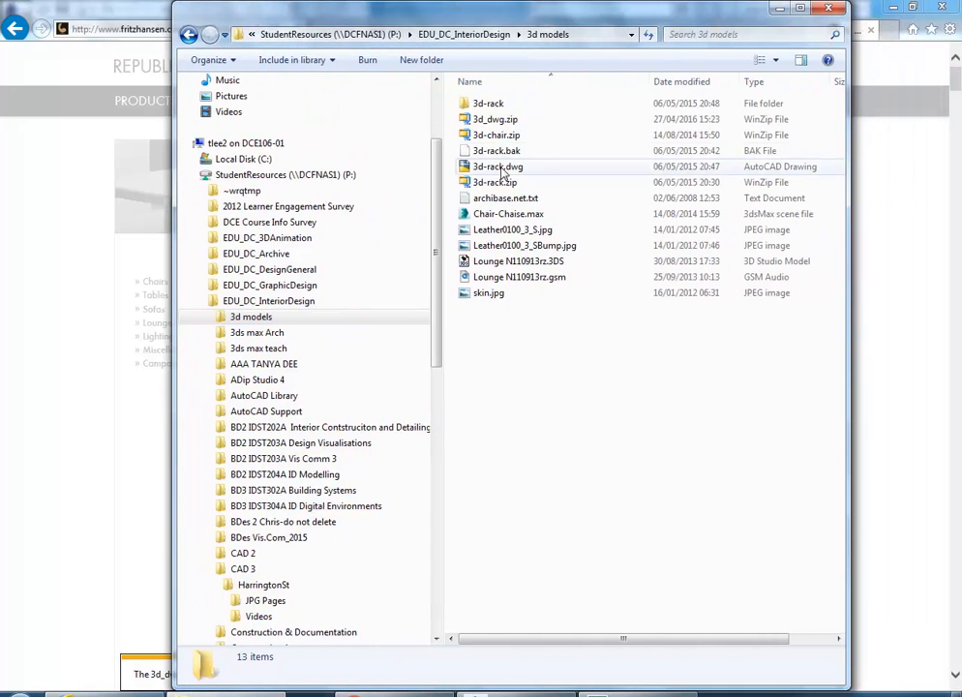
Step: Rename the 3d_dwg.zip archive to 3d_swan_sofa.zip
click(487, 121)
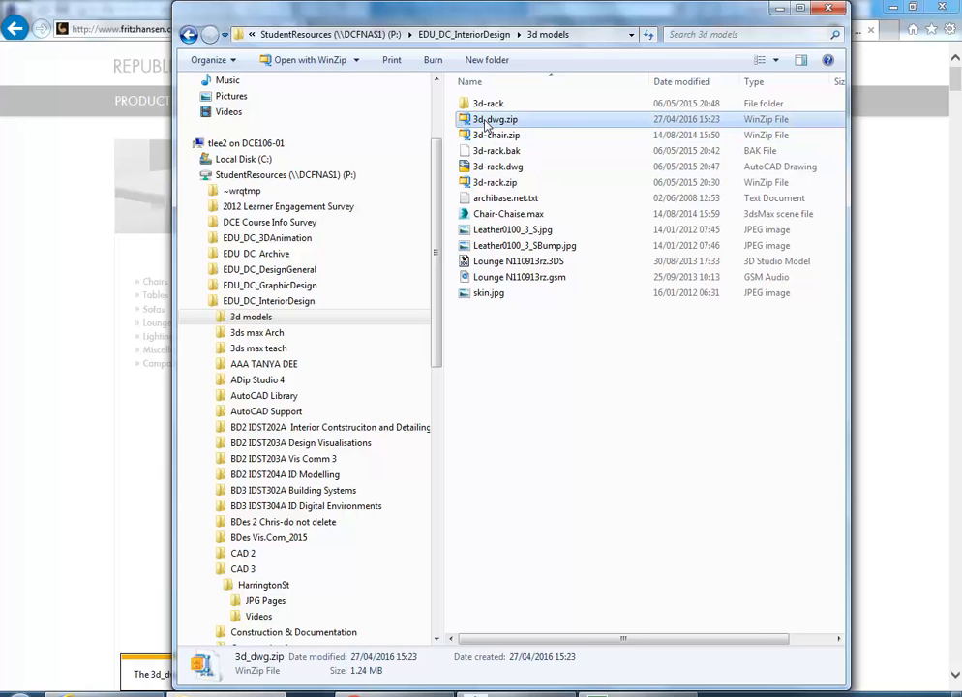
click(487, 122)
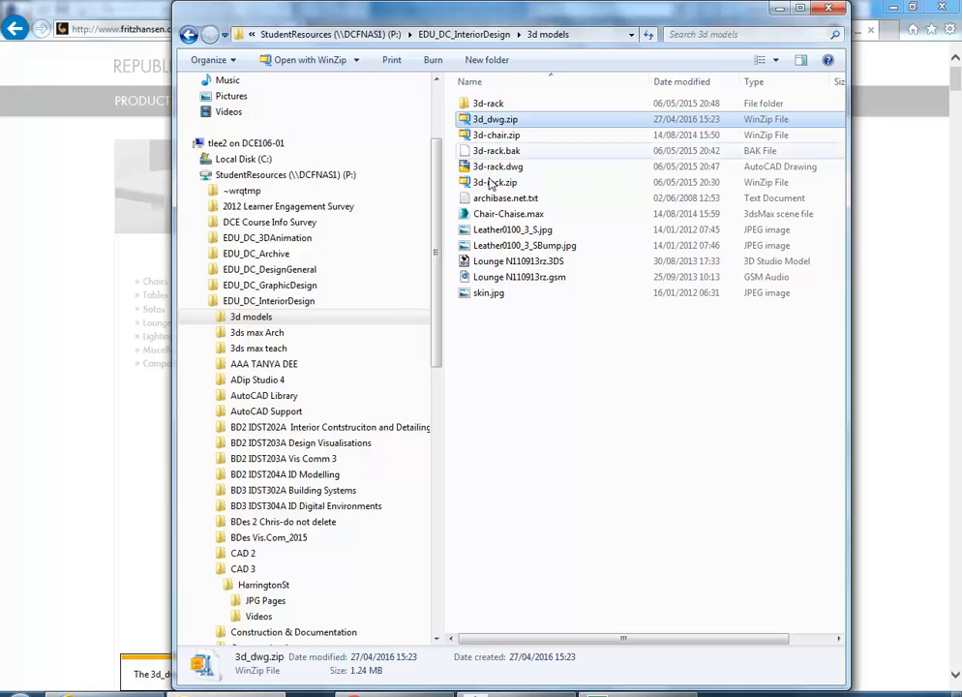
click(486, 119)
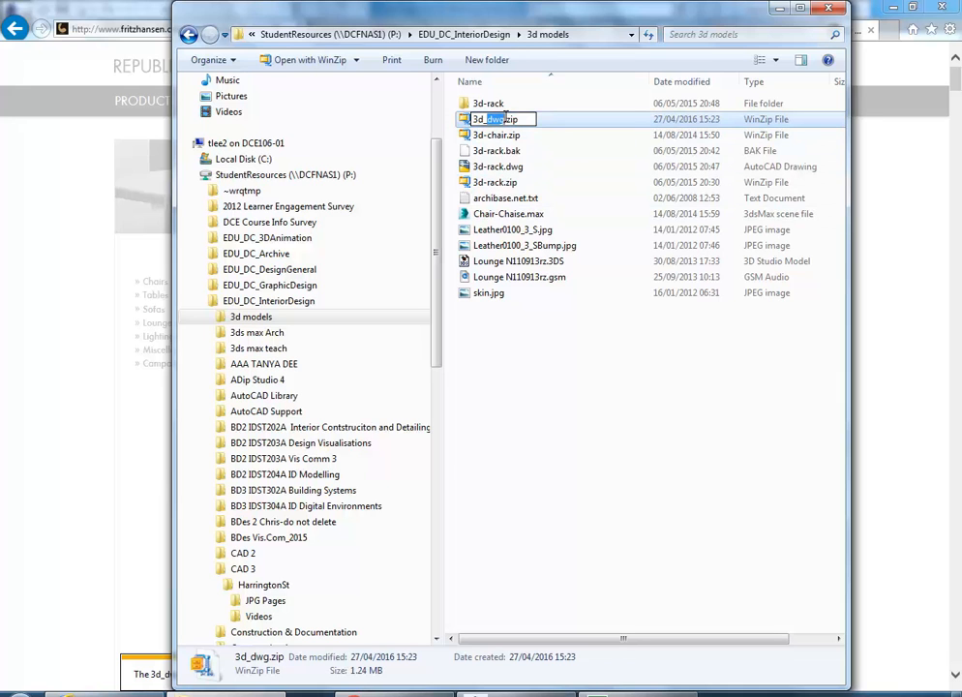
text(swan)
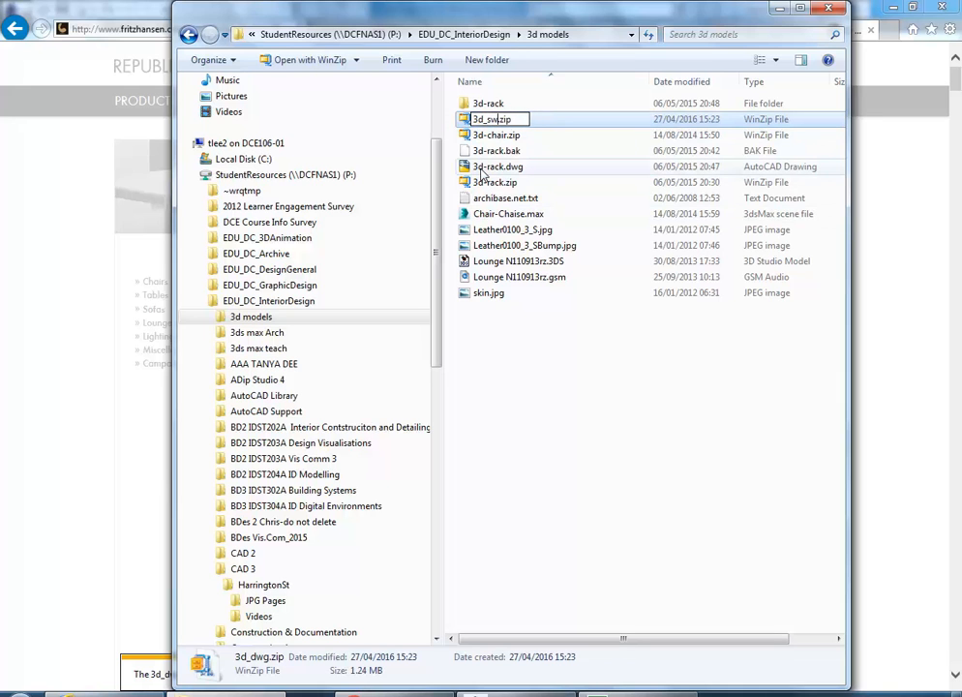
text(_)
text(sofa)
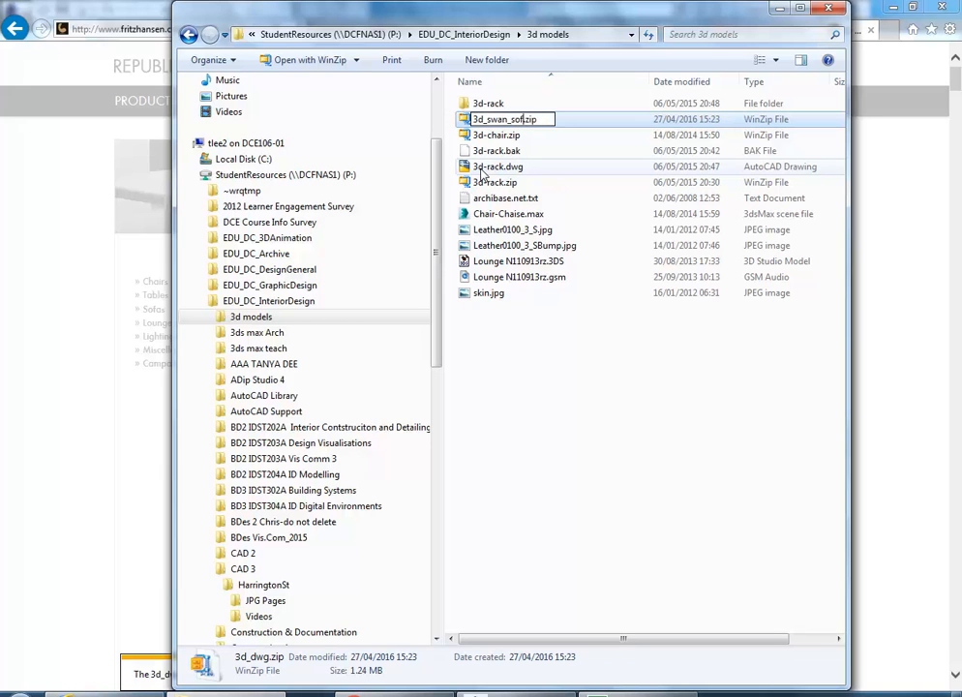
key(Return)
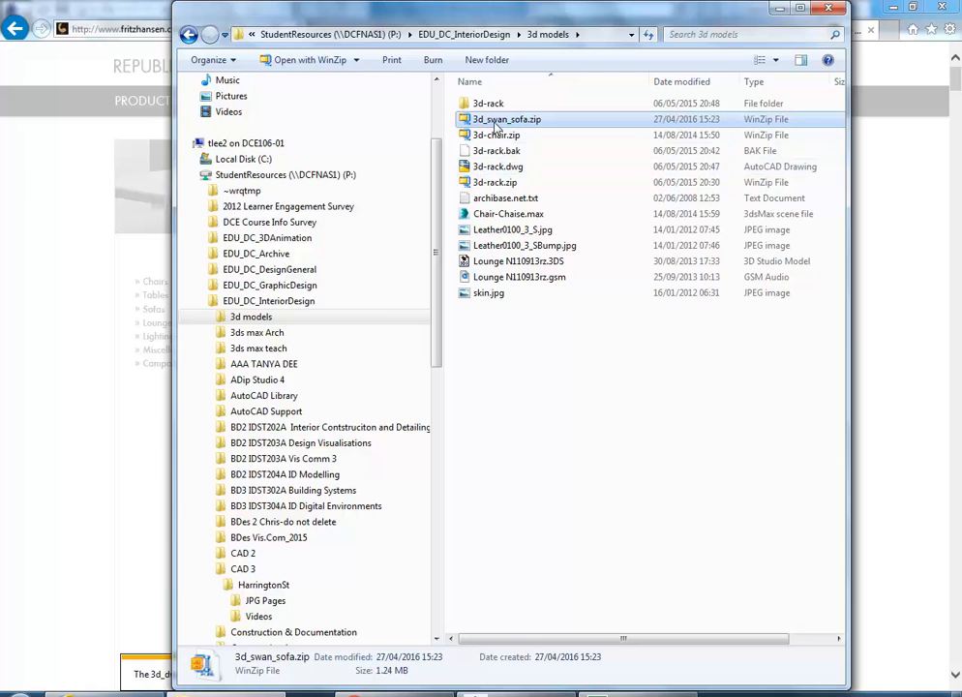
Step: Extract the archive with WinZip and open The_Swan_sofa_3d_dwg folder
right_click(491, 121)
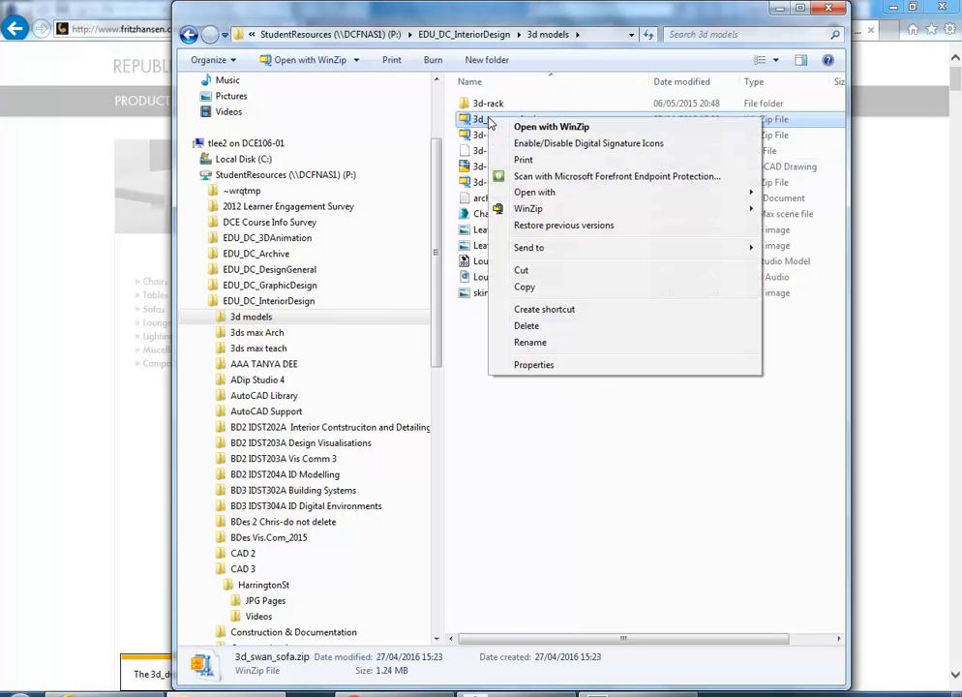
mouse_move(531, 211)
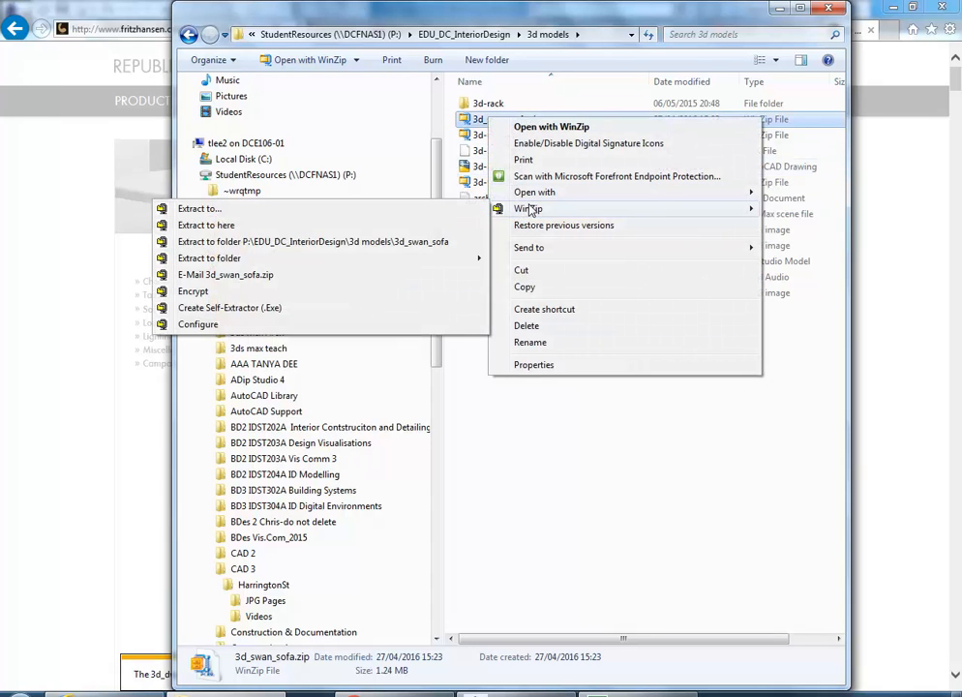
click(277, 242)
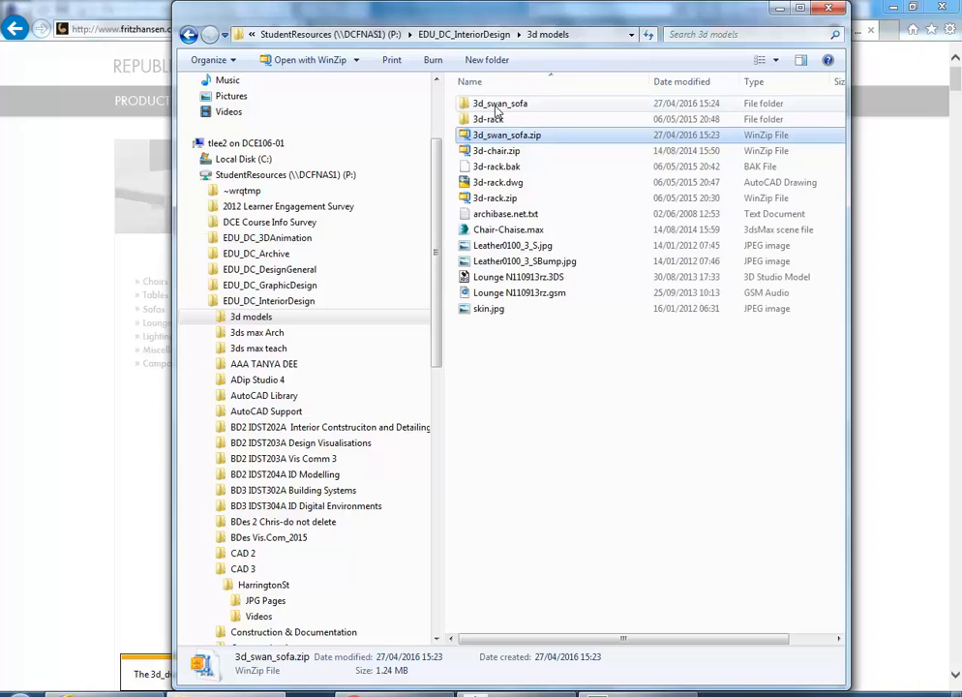
double_click(498, 104)
double_click(502, 107)
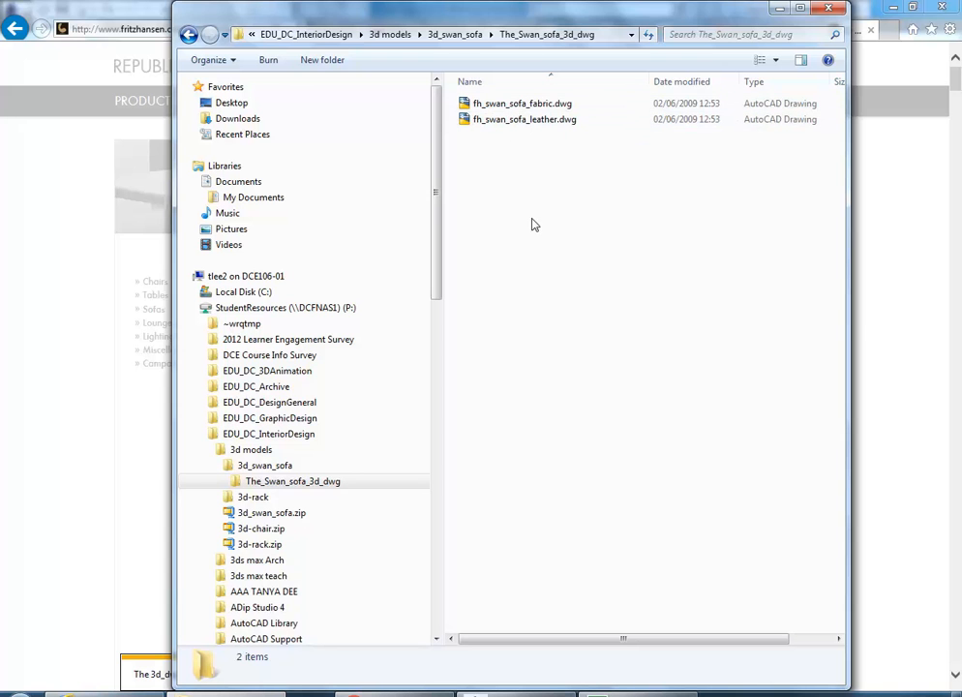
click(781, 9)
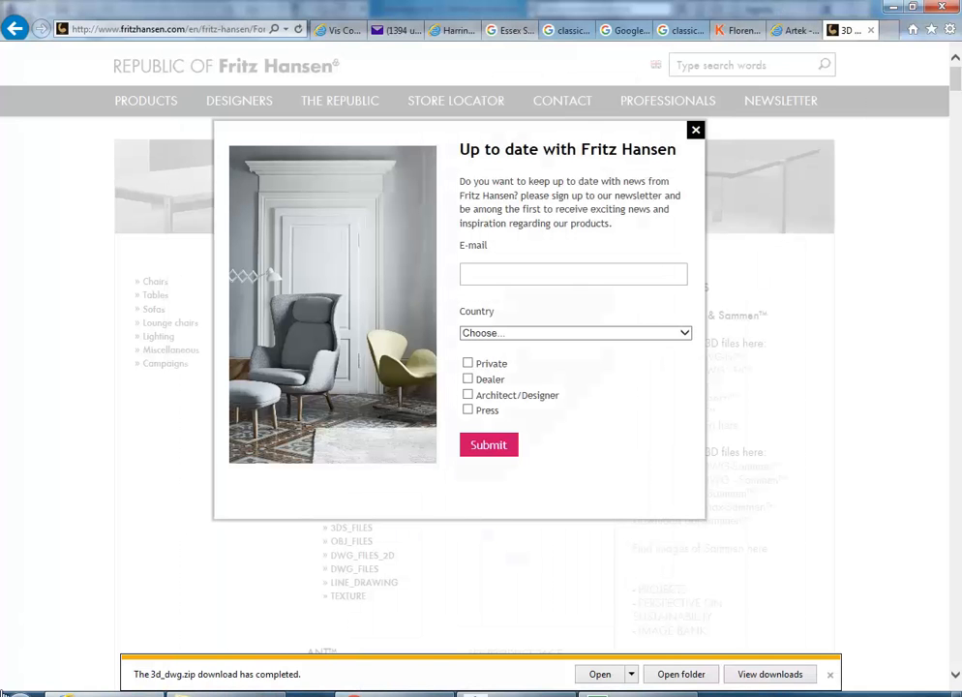
Step: Launch AutoCAD 2016 via a Start menu search for 'autocad' and dismiss the download notification
click(19, 690)
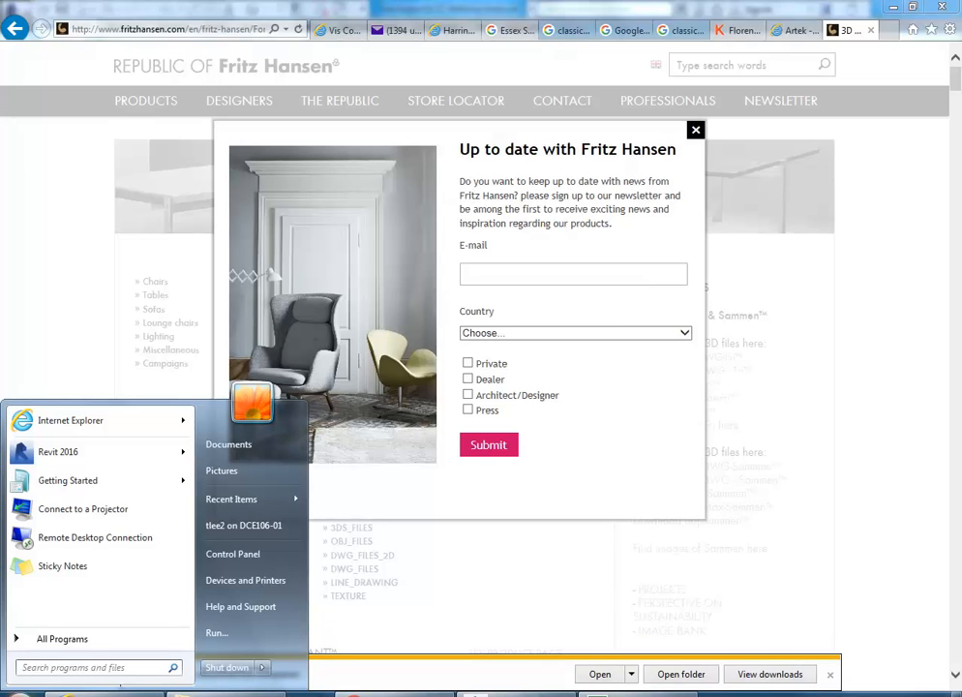
click(48, 668)
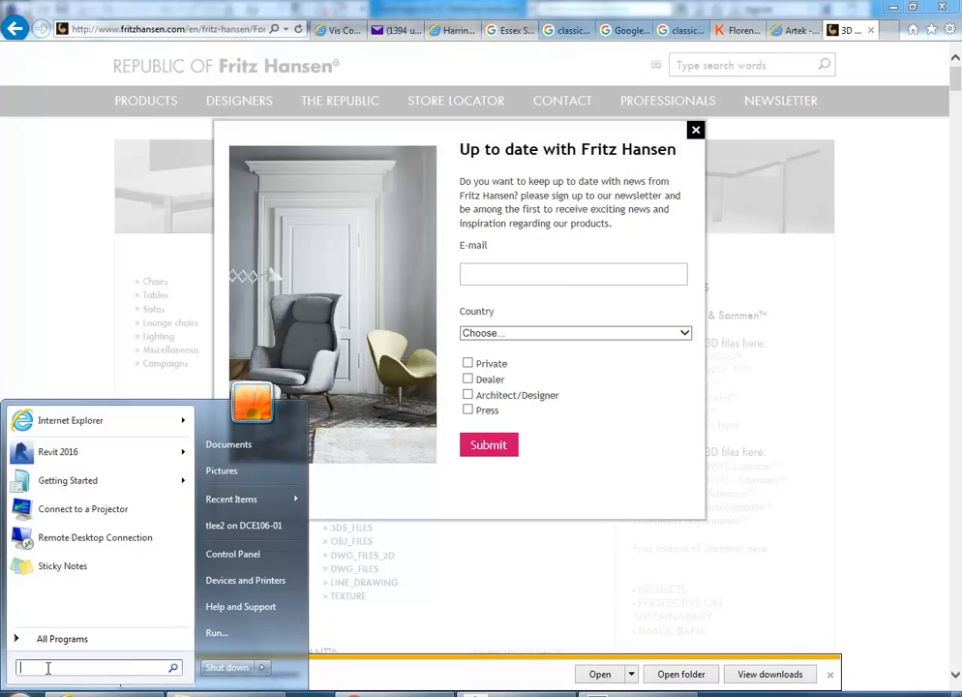
text(autocad)
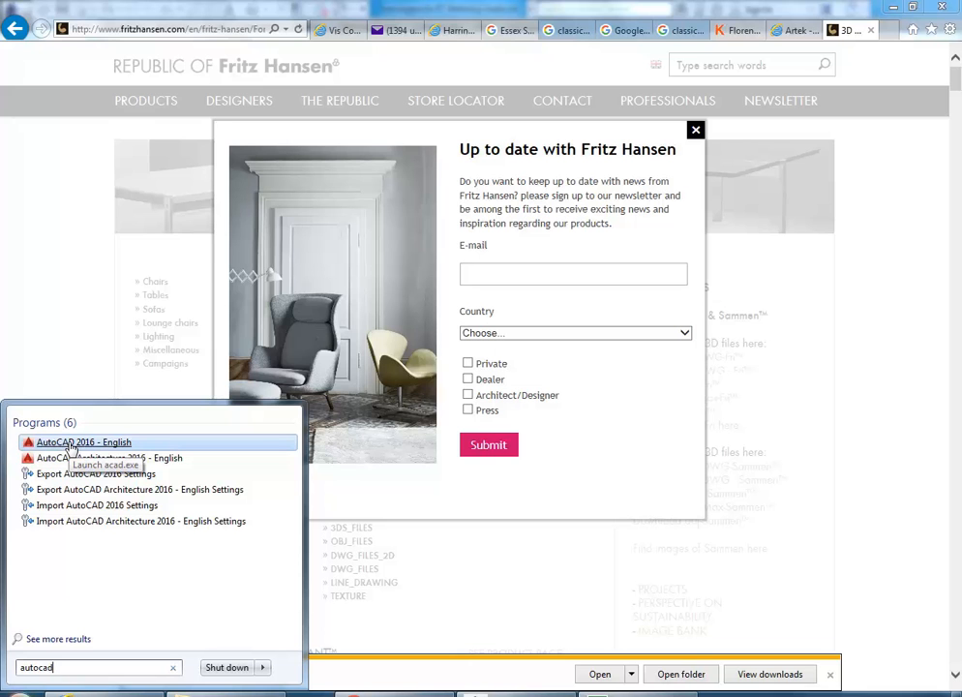
click(69, 444)
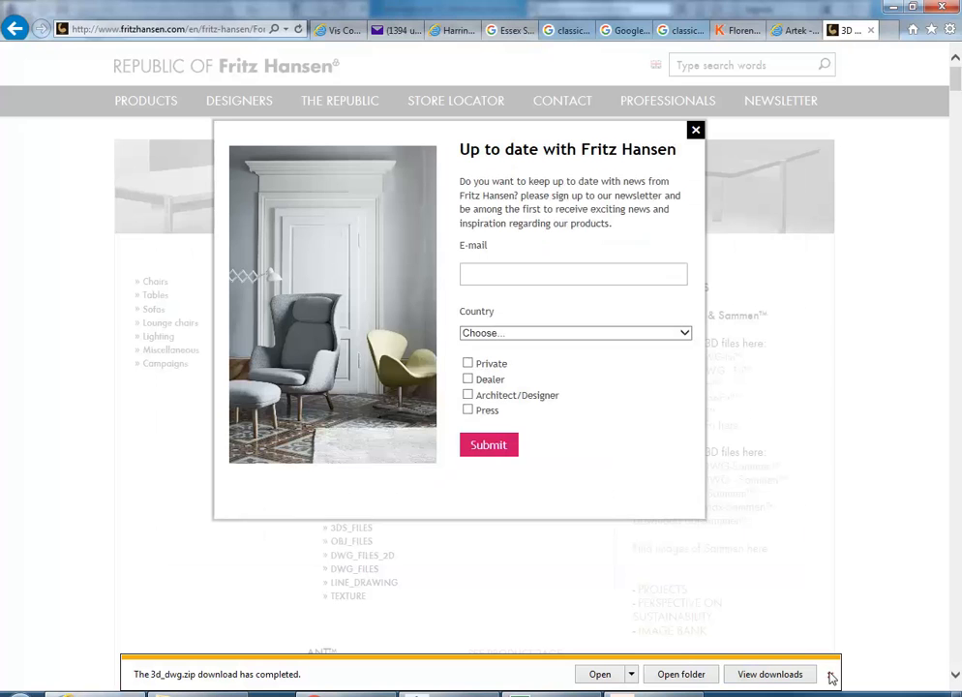
click(834, 675)
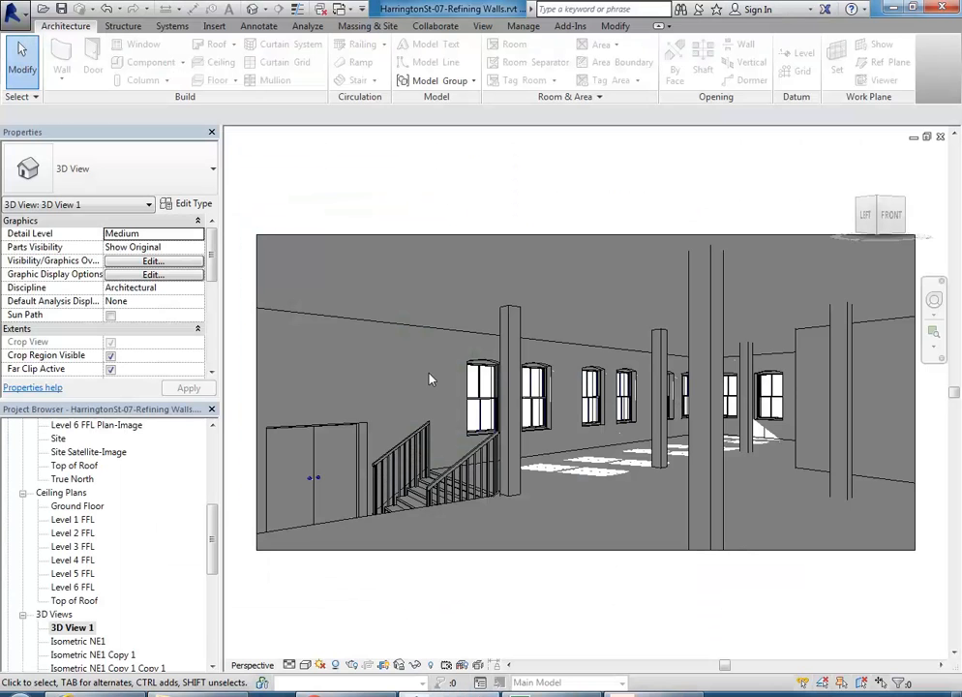
Step: Choose New > Family from Revit's Application menu
scroll(445, 375, up, 3)
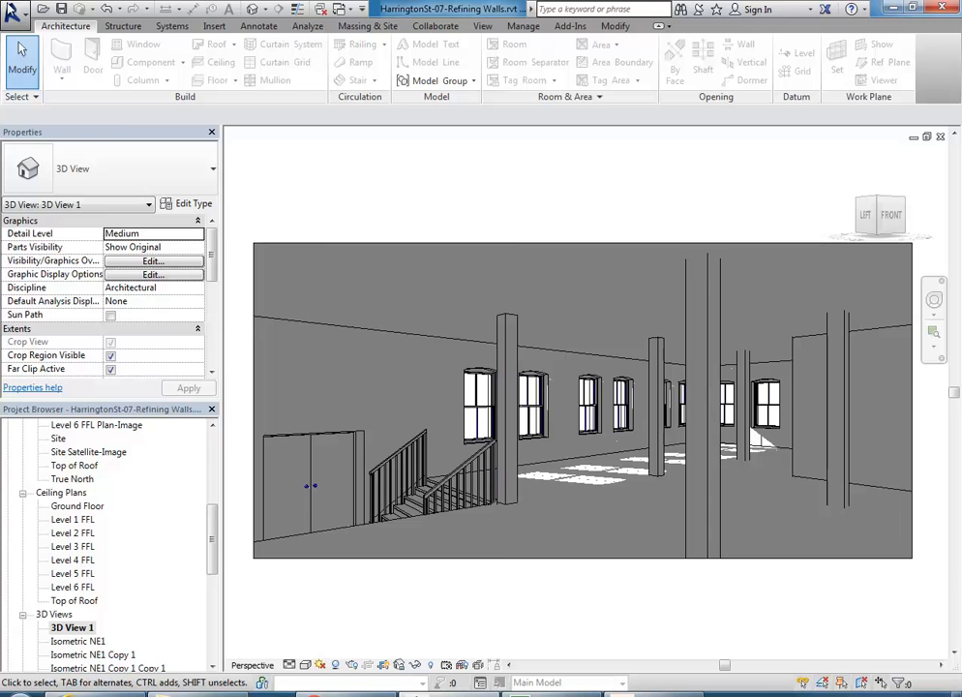
click(11, 9)
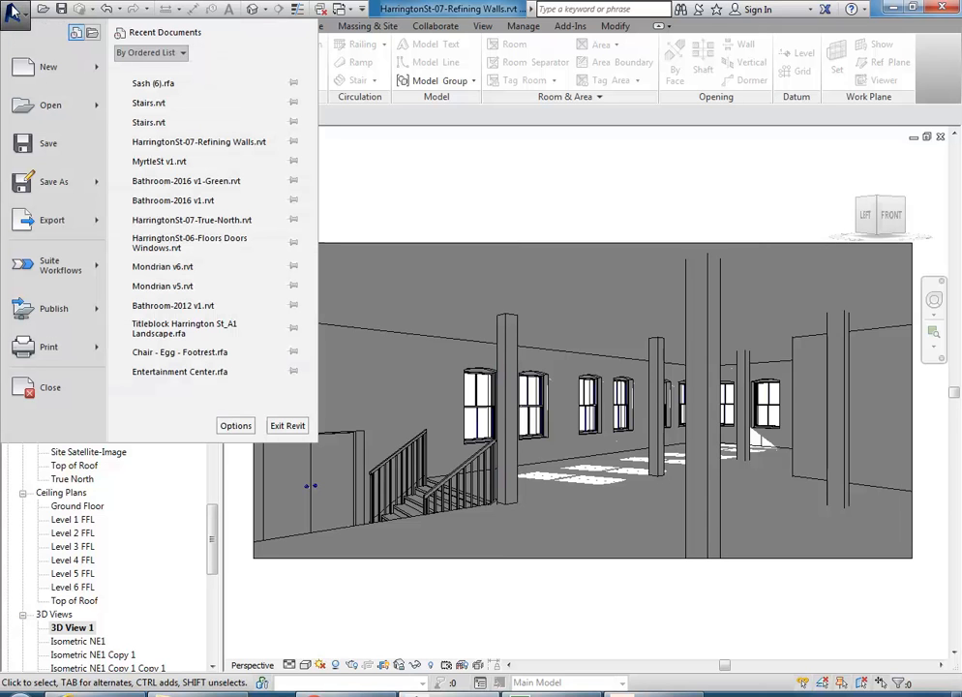
mouse_move(70, 48)
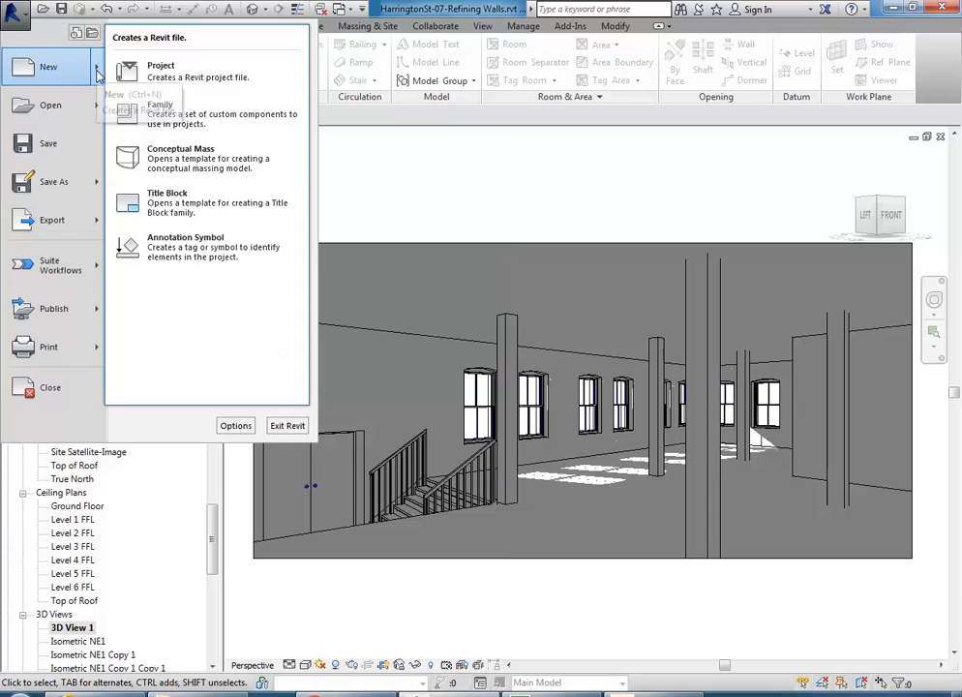
click(154, 108)
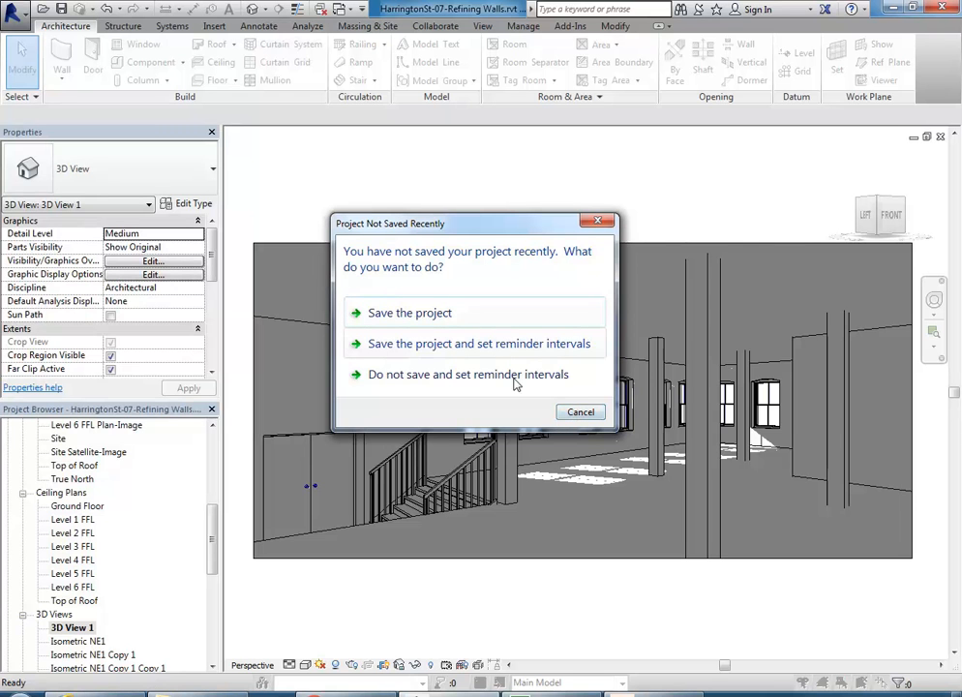
Step: Dismiss the save reminder and create a family from the Metric Furniture.rft template
click(582, 414)
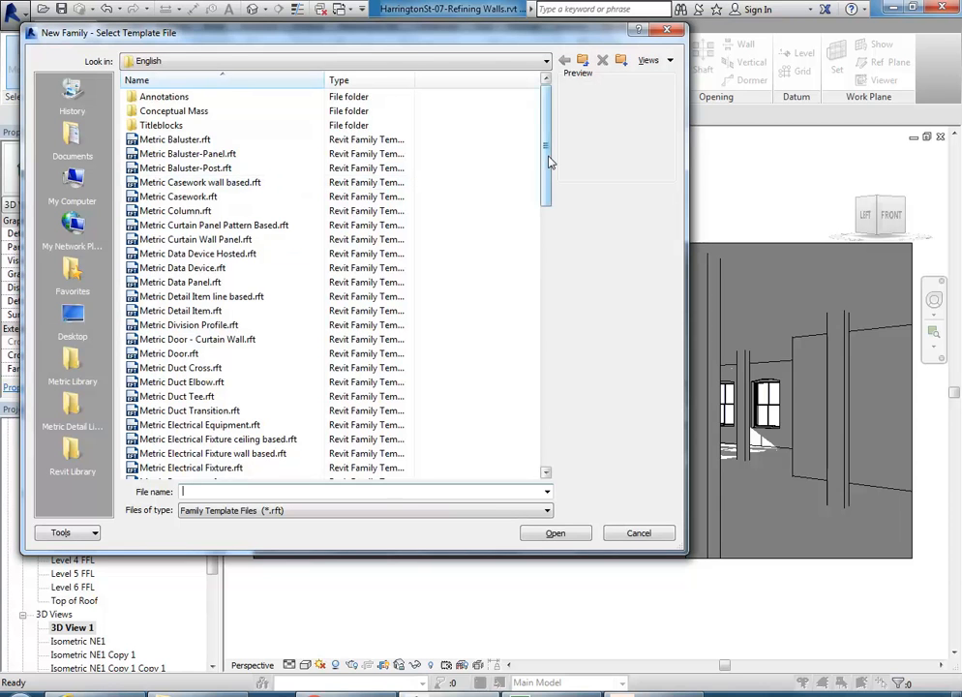
drag(548, 161, 548, 206)
click(180, 398)
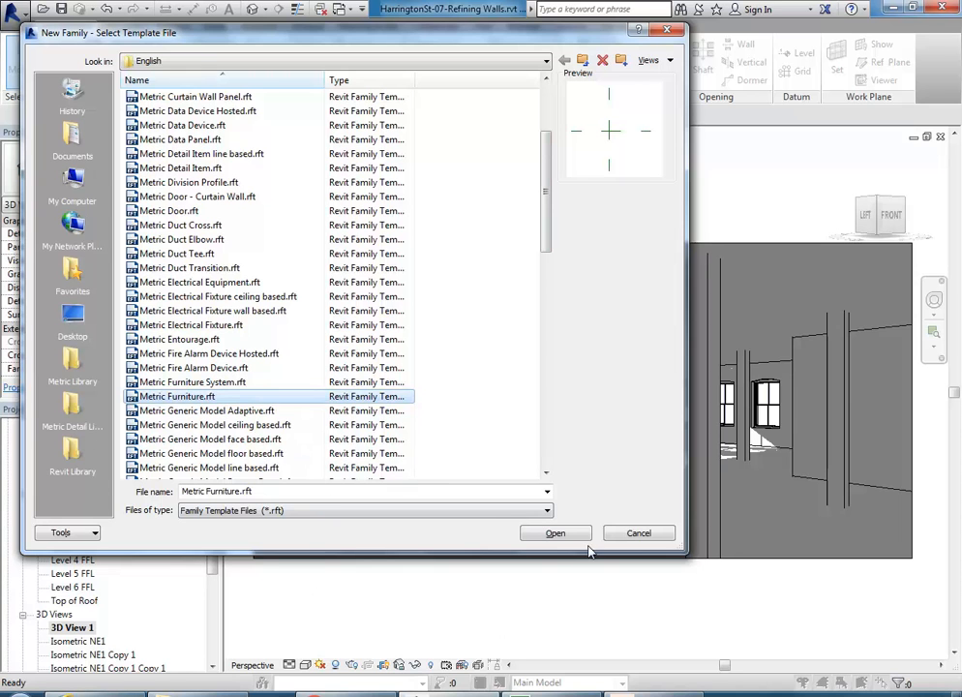
click(555, 536)
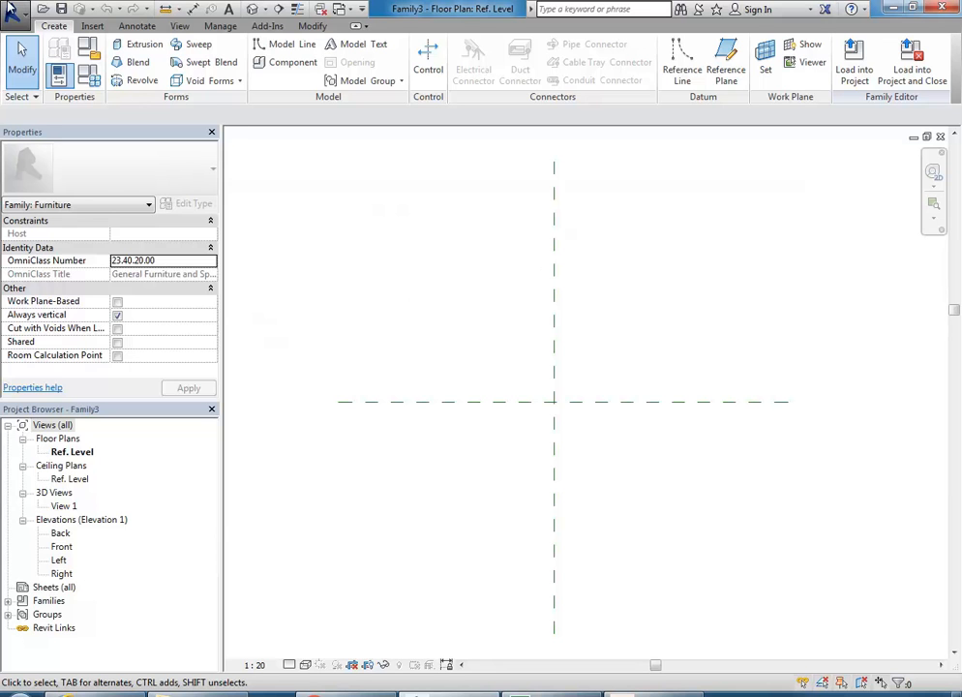
Step: Open Save As for the family and go up to the Revit Library
click(14, 12)
mouse_move(70, 184)
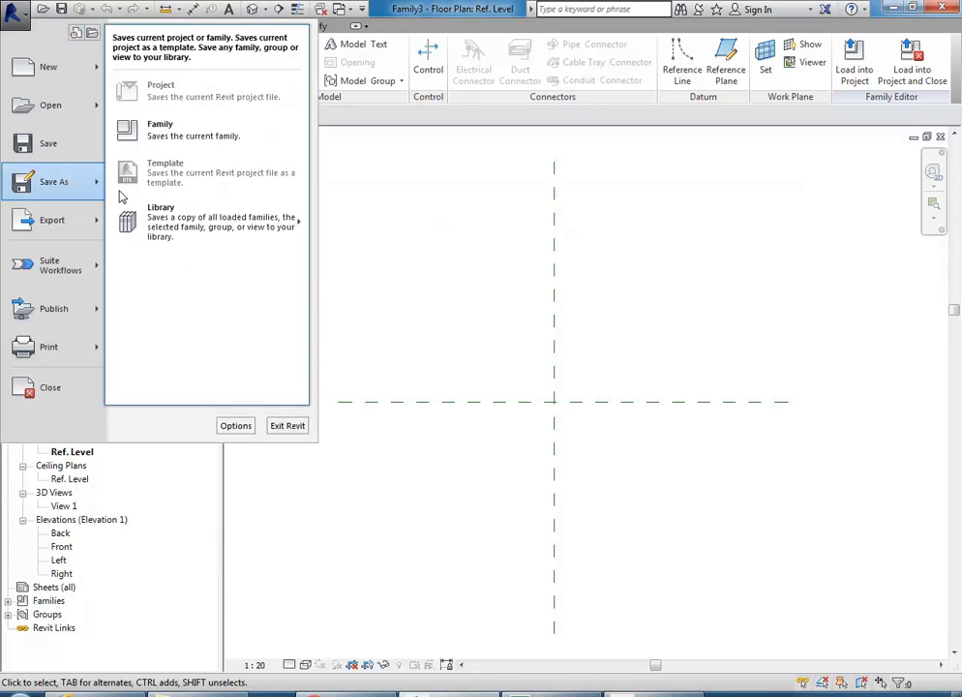
click(178, 133)
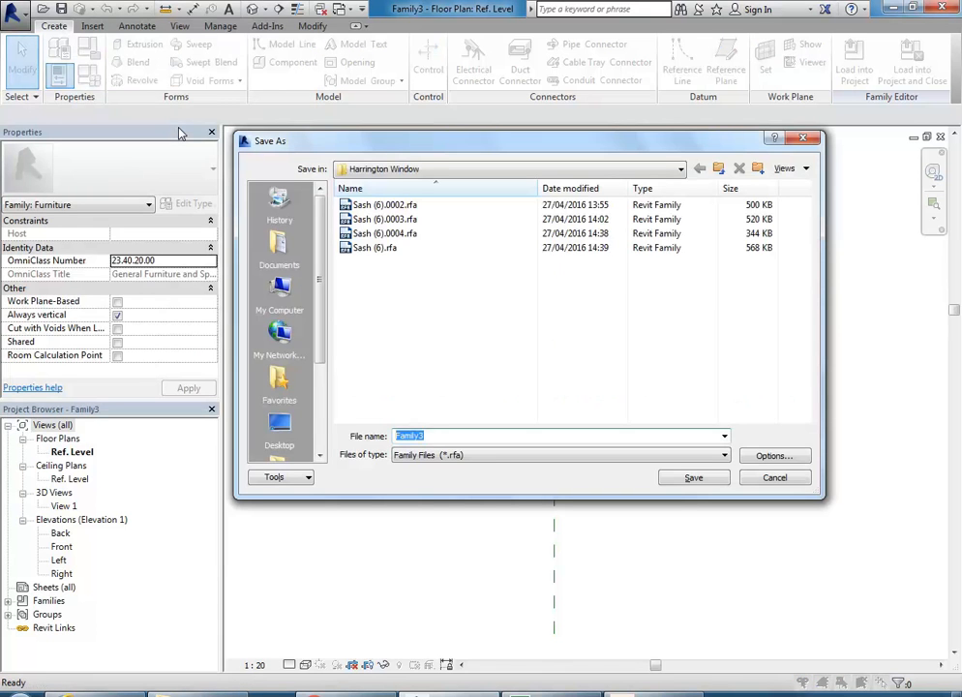
click(719, 170)
click(720, 169)
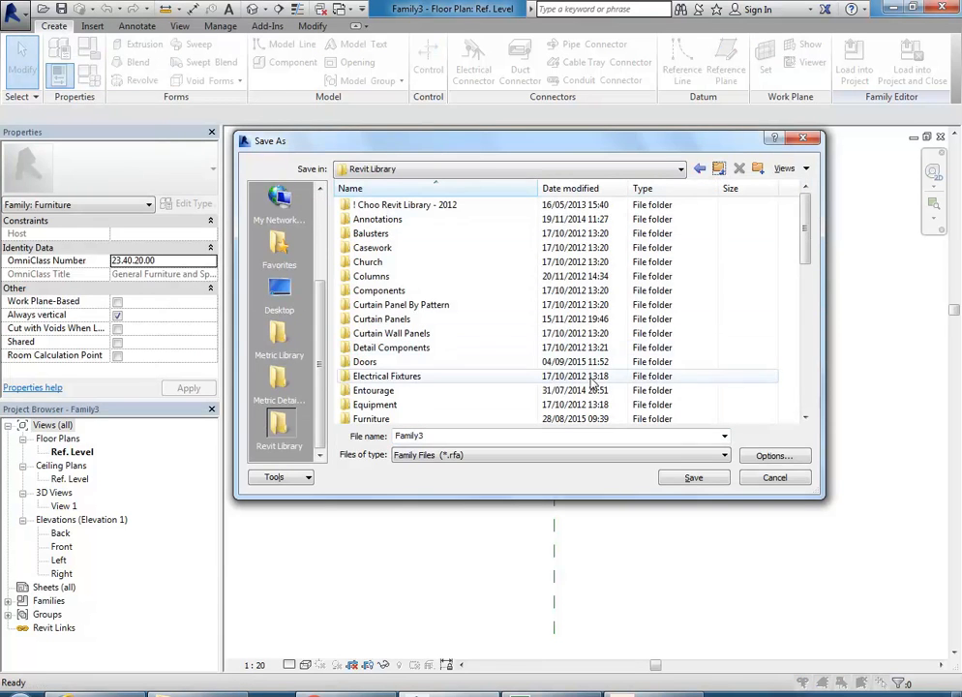
Step: Open the Furniture > Chairs folder and enter 'Sofa Swan' as the file name
drag(824, 497, 872, 593)
double_click(372, 418)
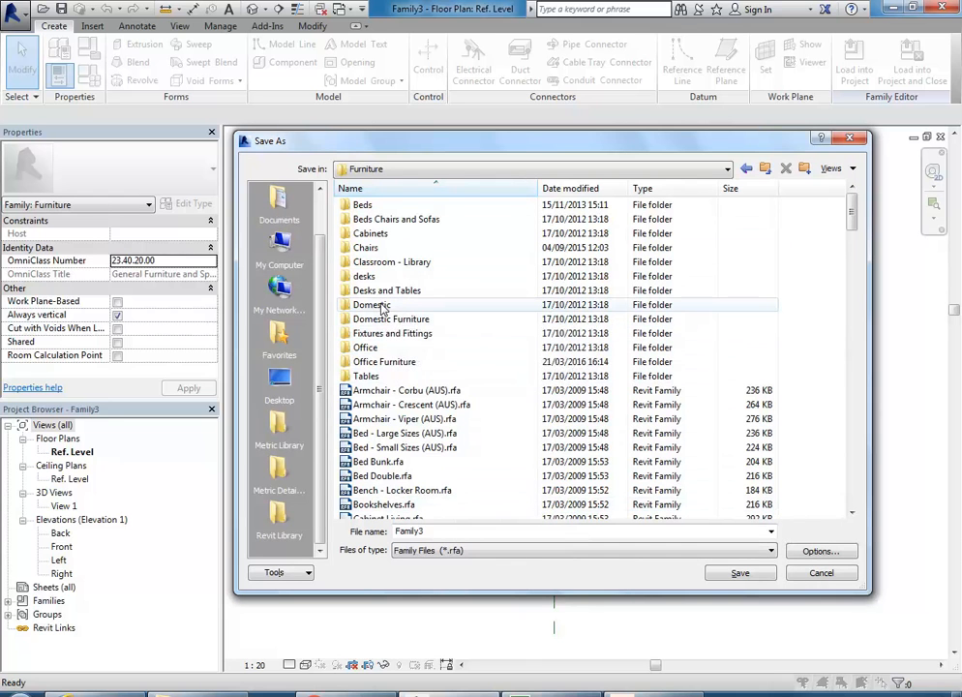
click(368, 248)
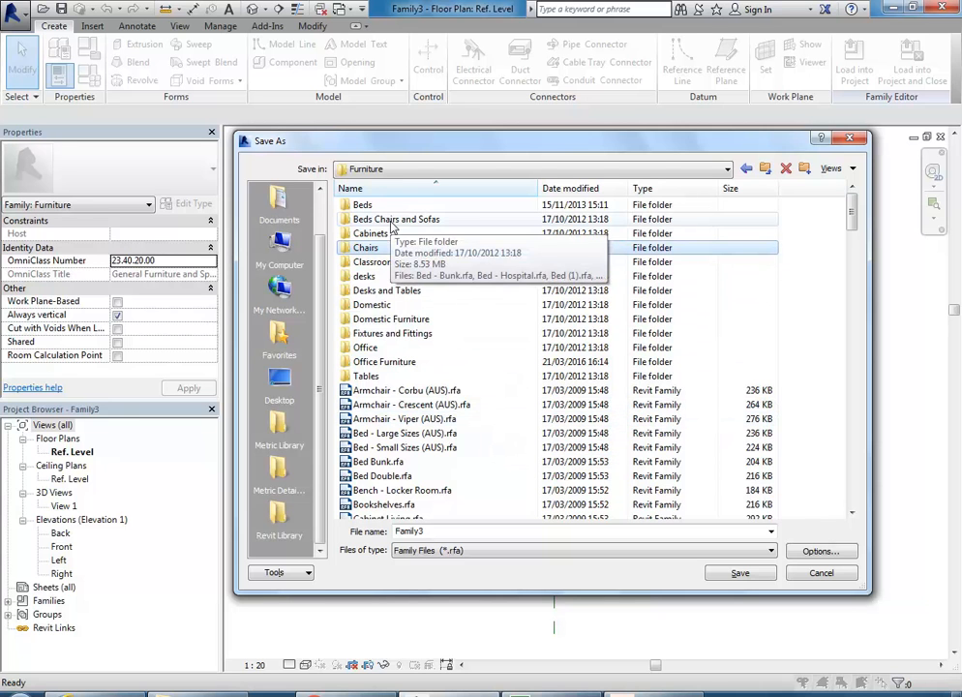
double_click(368, 249)
click(376, 248)
drag(396, 531, 471, 531)
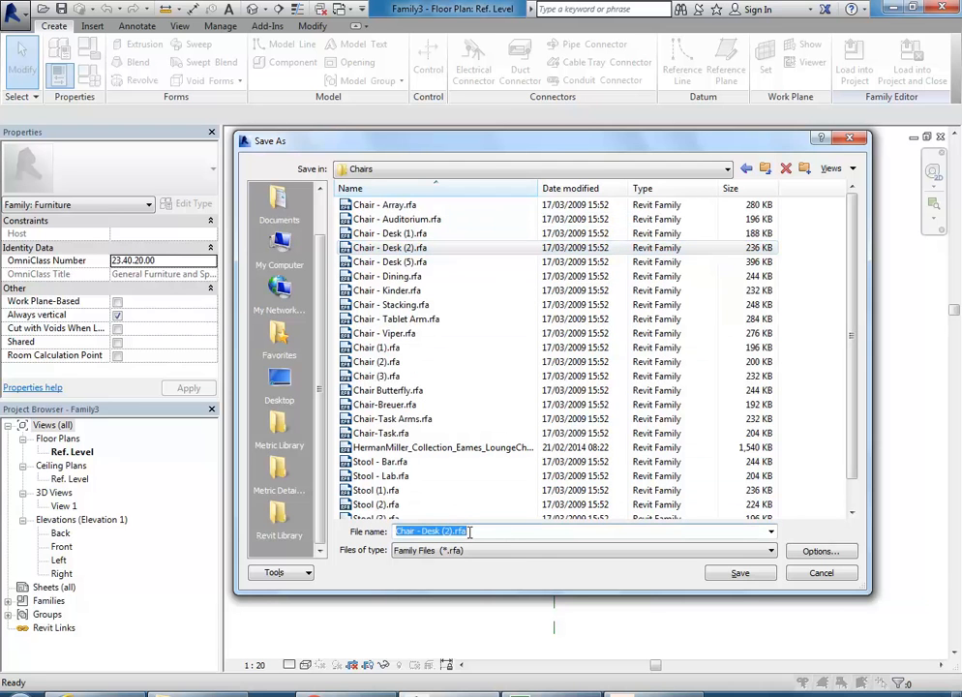
text(Sofa Swan)
Step: Switch the file list through thumbnails and extra large icons, settling on large icons
click(852, 169)
click(854, 218)
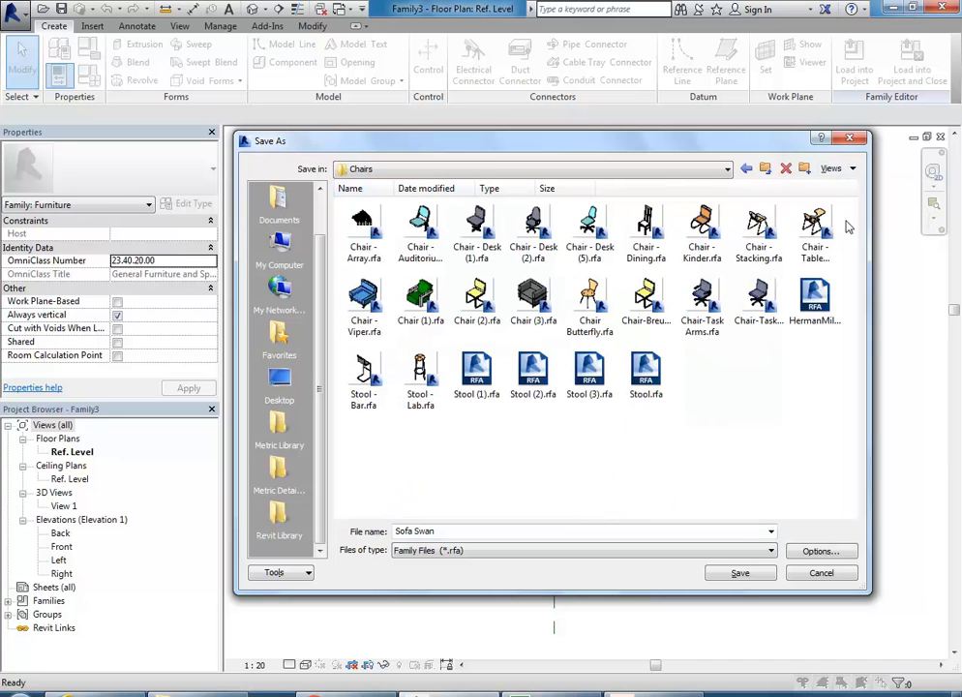
right_click(707, 363)
mouse_move(736, 368)
click(628, 385)
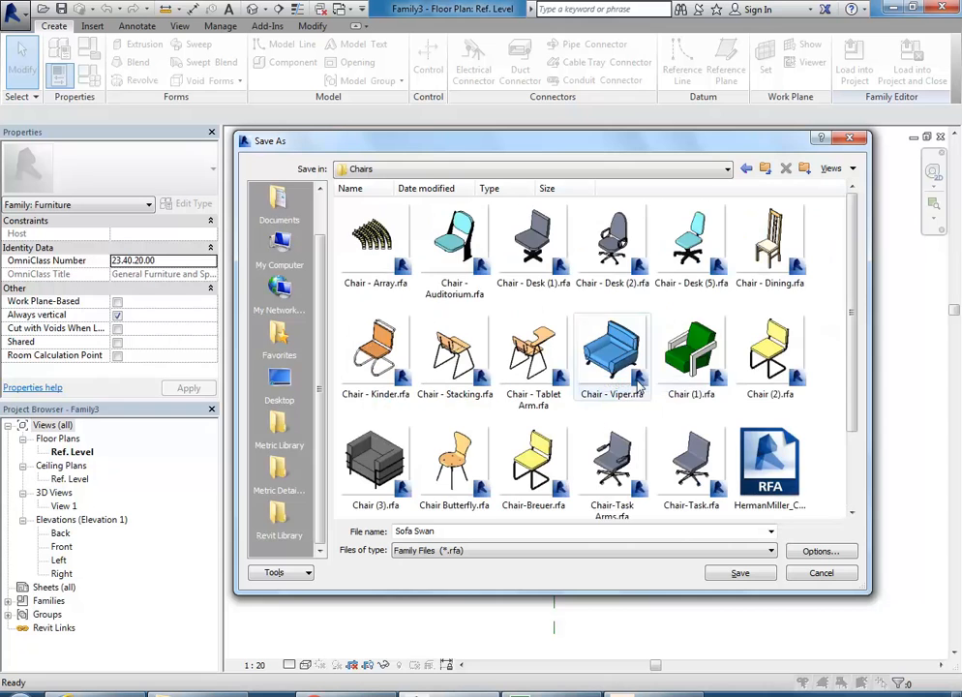
right_click(835, 330)
mouse_move(848, 336)
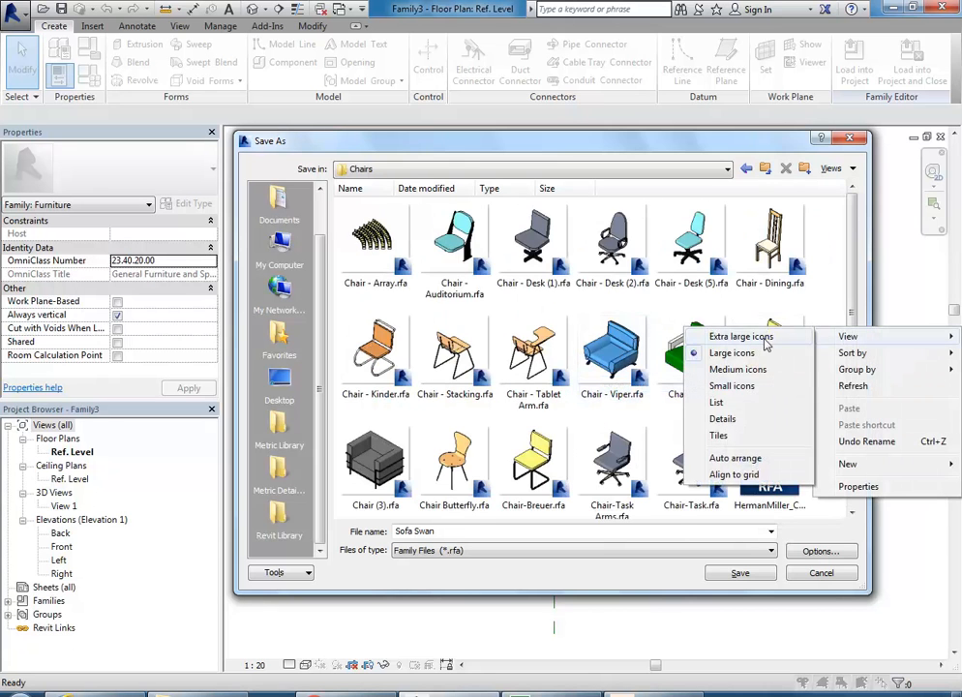
click(771, 338)
right_click(789, 337)
mouse_move(819, 346)
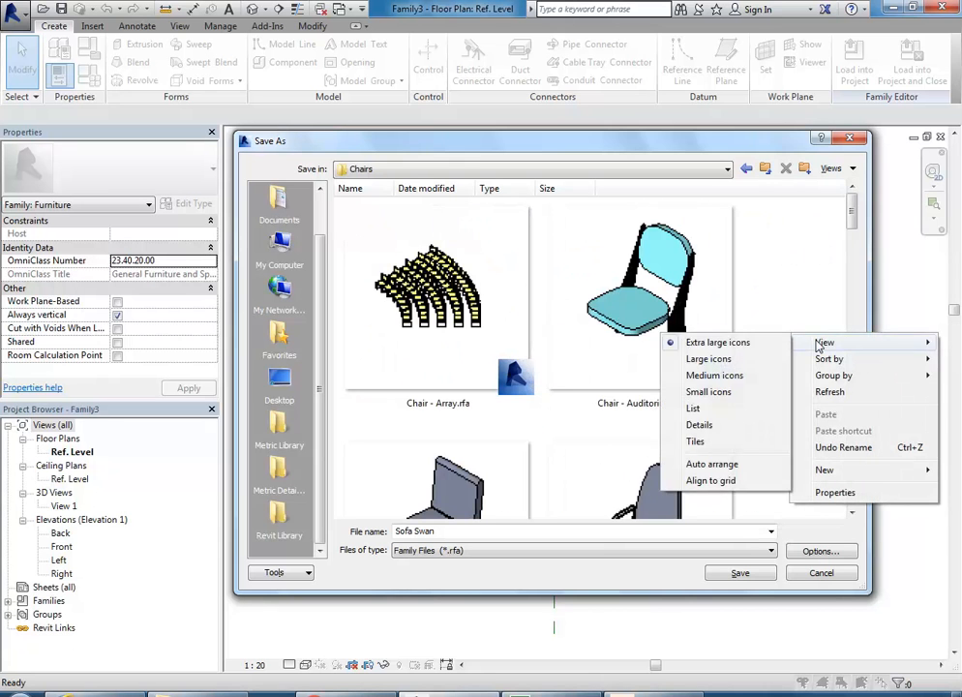
click(712, 359)
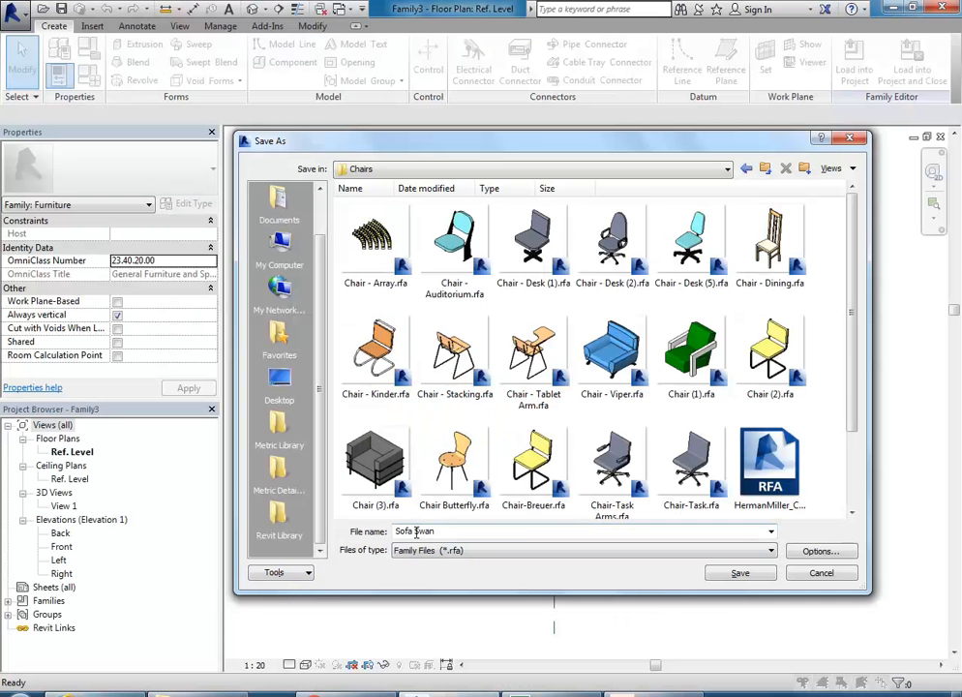
Step: Insert 'Fr' before Swan in the file name to start 'Fritz Hansen'
click(416, 531)
click(416, 532)
text(Fritz Hansen Swan)
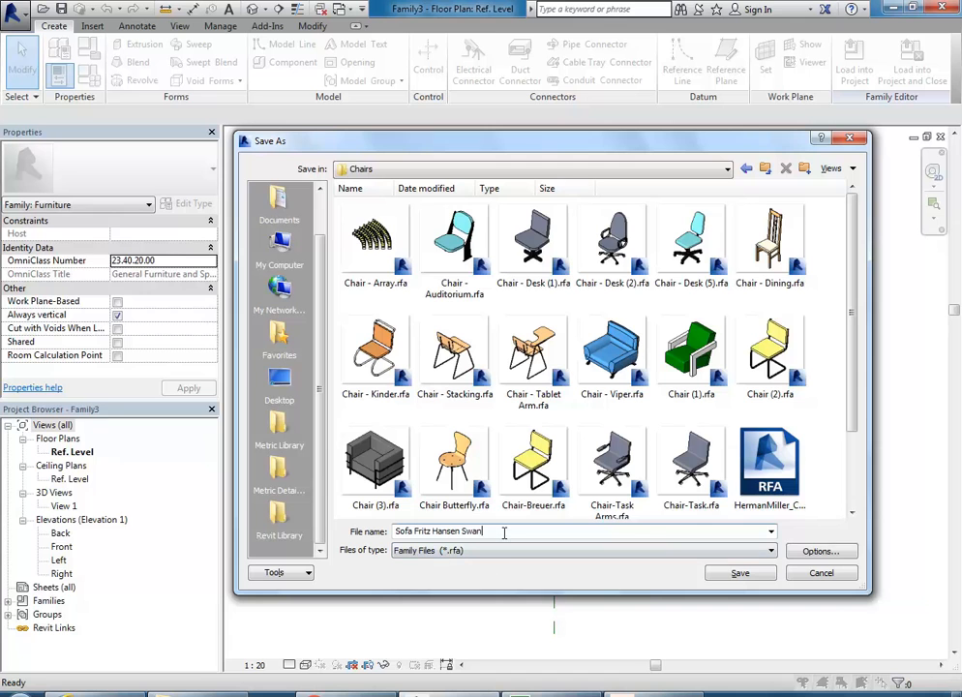
Step: Save the family as Sofa Fritz Hansen Swan.rfa, then launch AutoCAD 2016 via a Start search for 'auto'
click(736, 573)
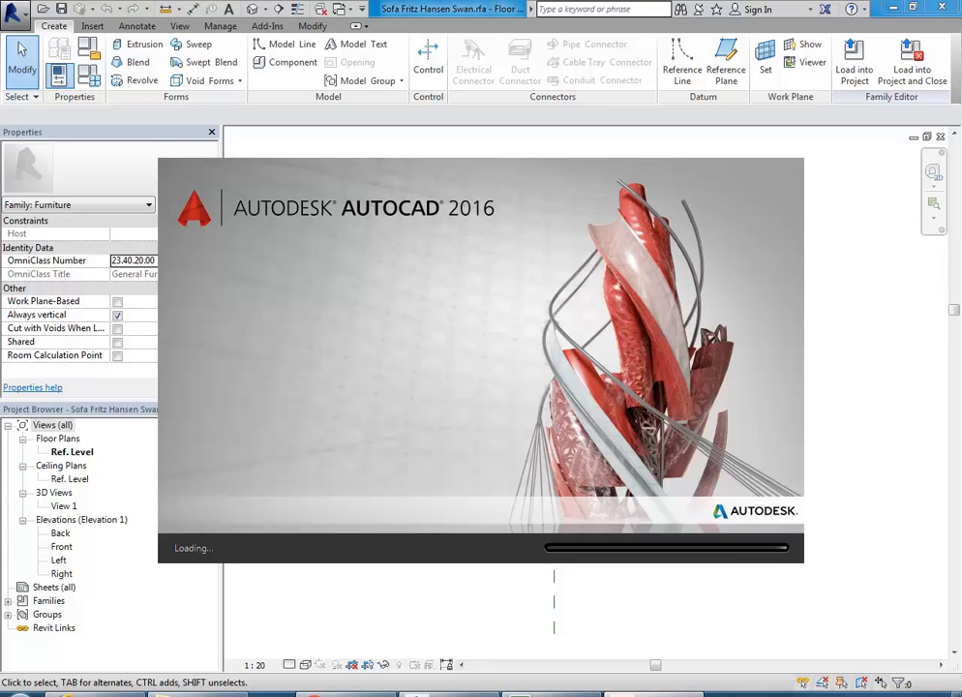
mouse_move(655, 695)
mouse_move(715, 606)
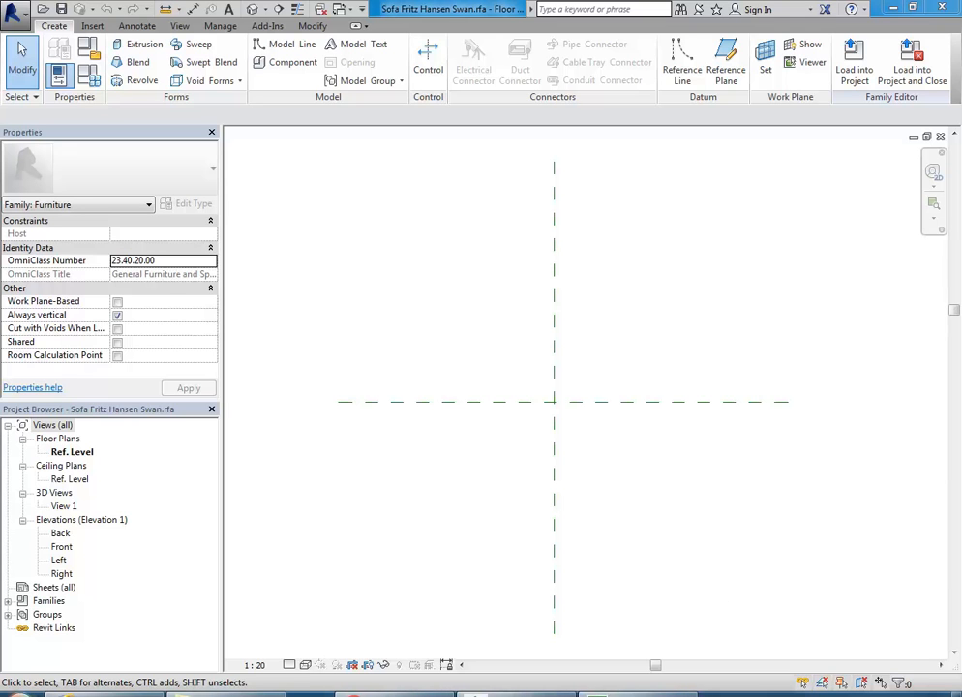
click(21, 691)
text(auto)
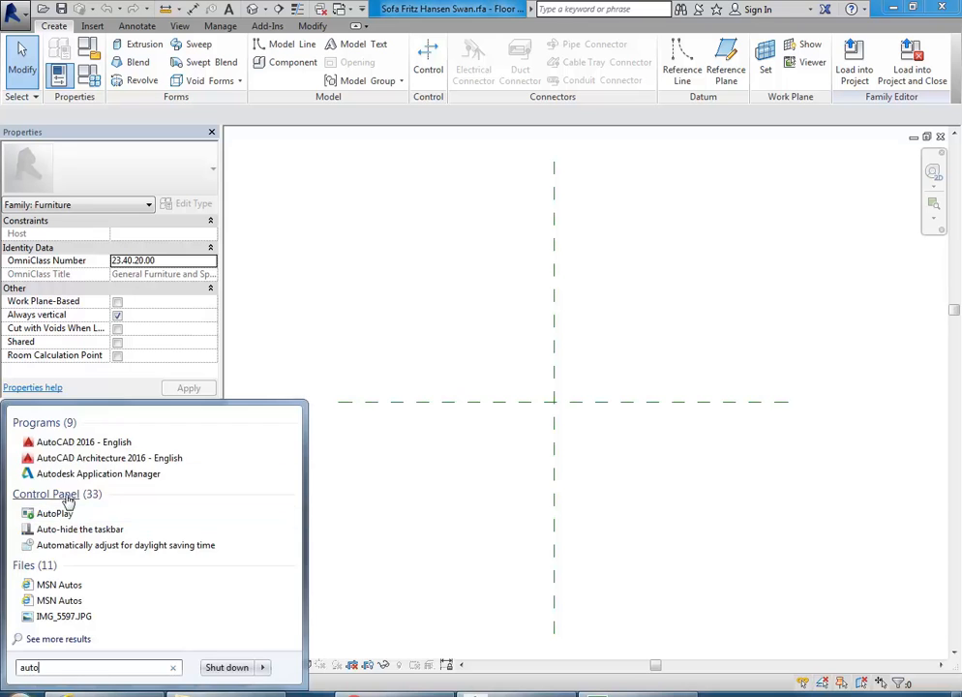
click(84, 441)
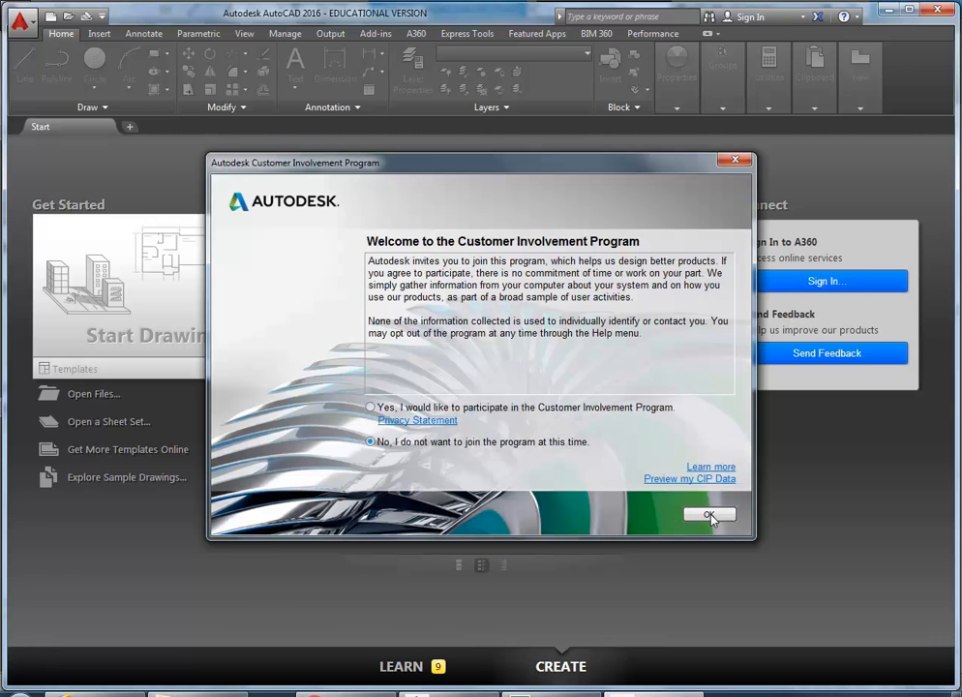
Step: Dismiss the Customer Involvement Program prompt and maximise the AutoCAD window
click(710, 515)
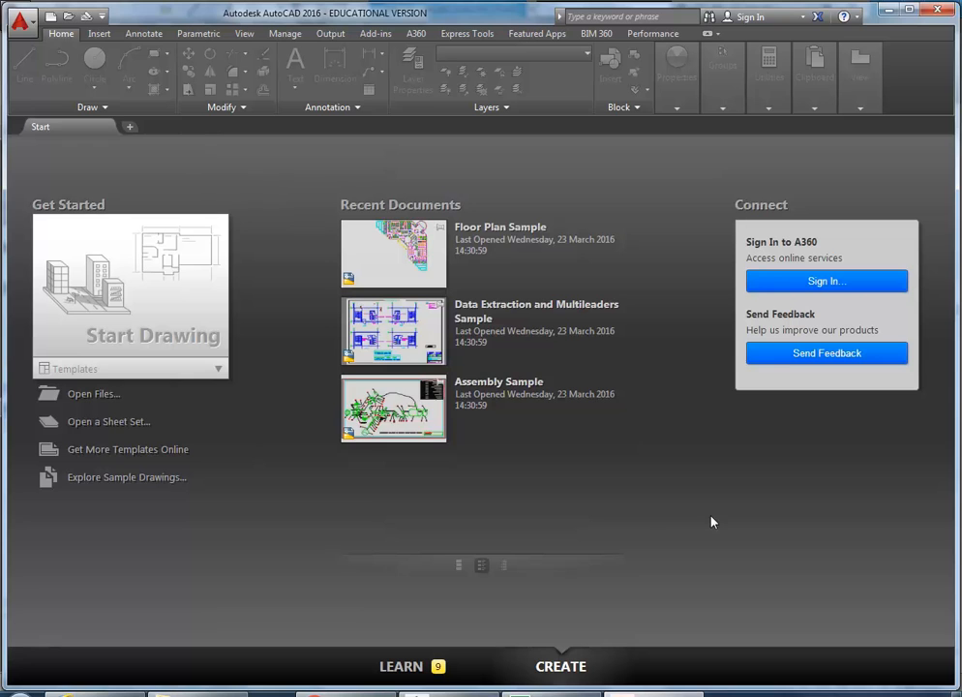
double_click(298, 12)
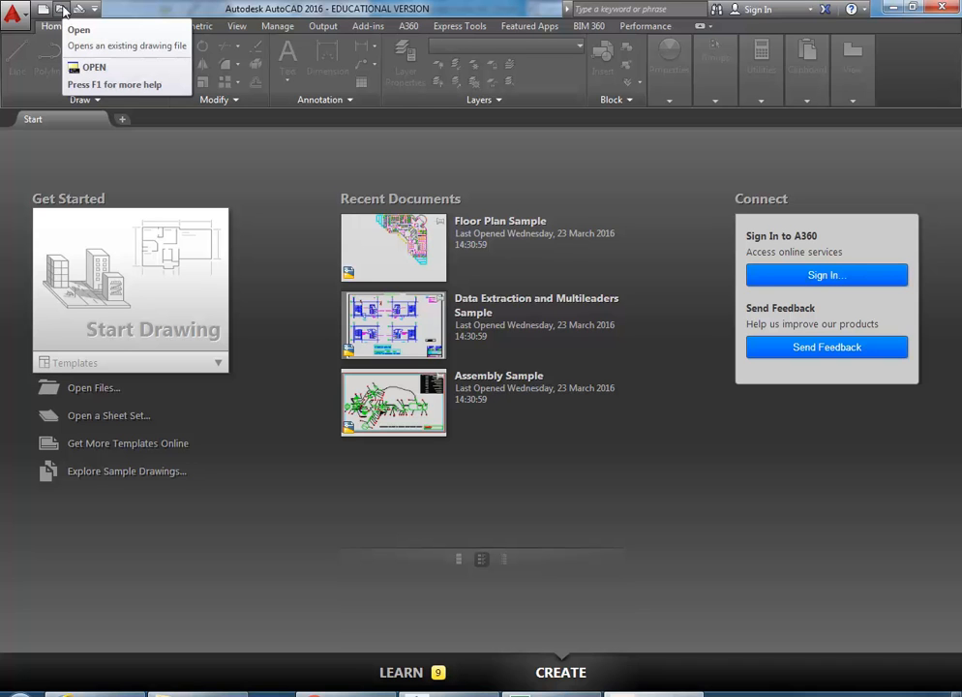
Step: In the Open dialog, go from StudentResources (P:) to The_Swan_sofa_3d_dwg and pick fh_swan_sofa_fabric.dwg
click(60, 8)
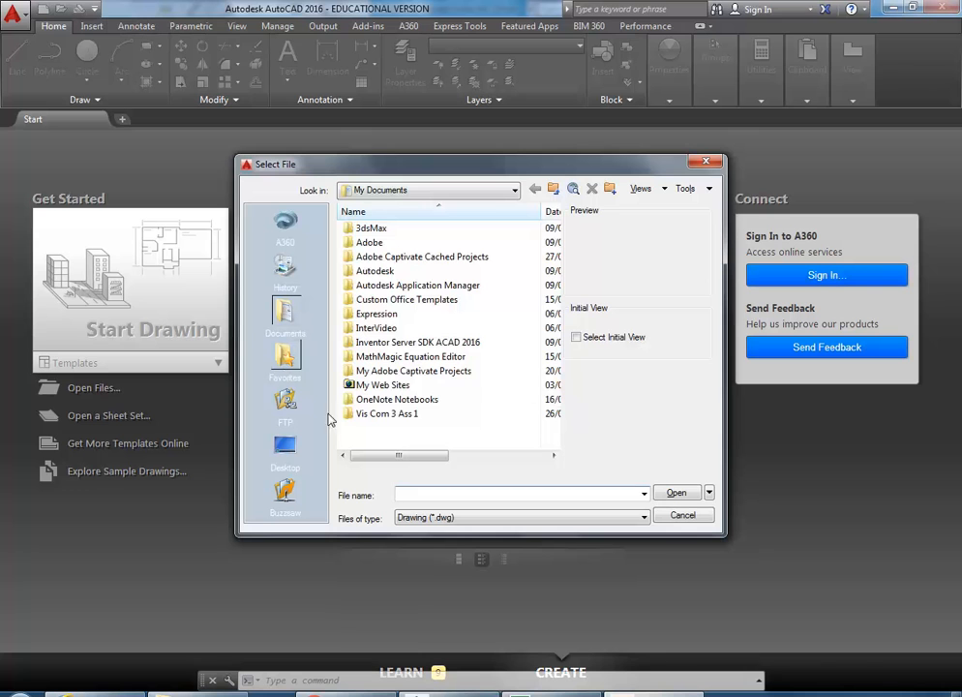
click(422, 192)
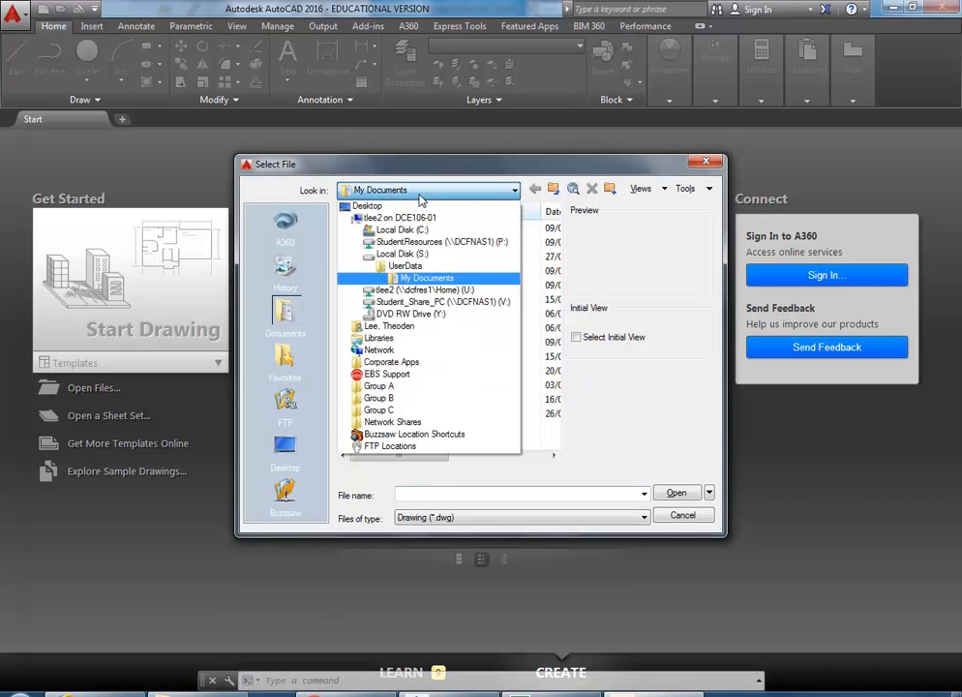
click(441, 242)
double_click(397, 328)
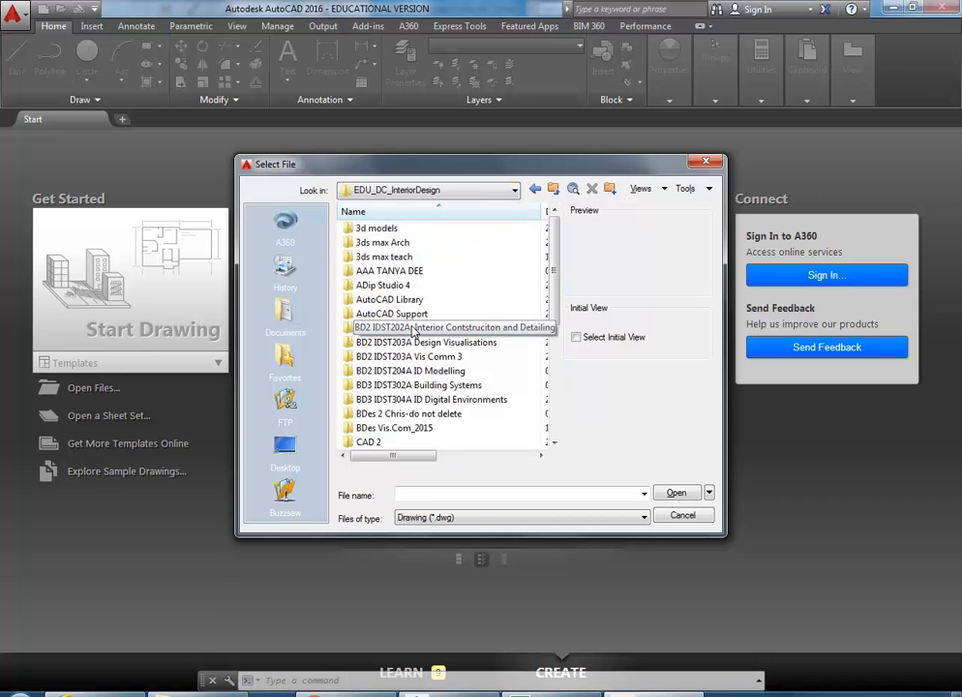
double_click(380, 230)
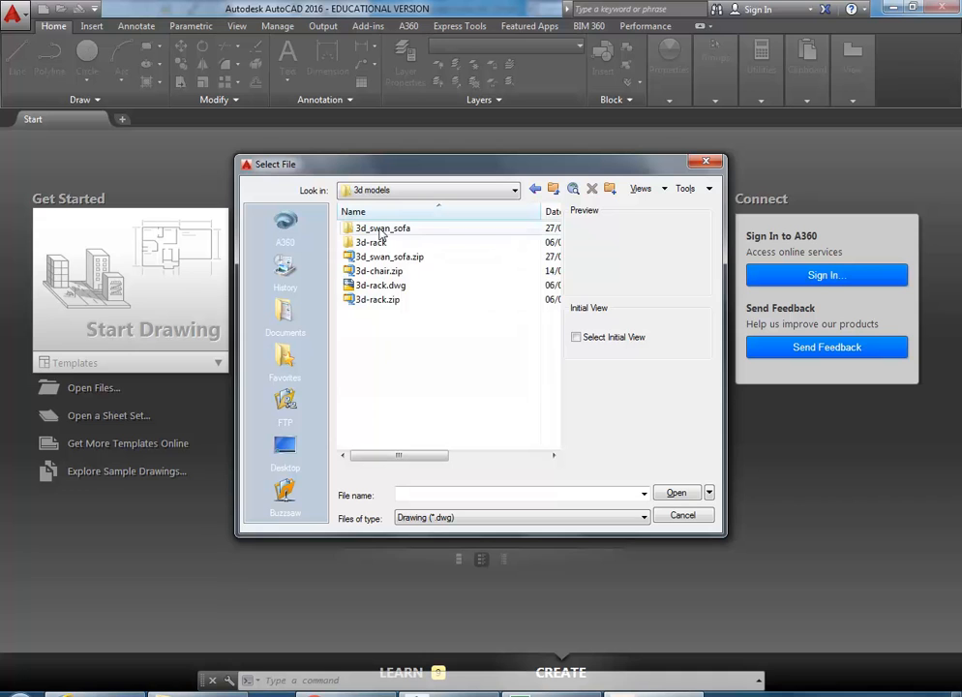
double_click(382, 230)
double_click(382, 230)
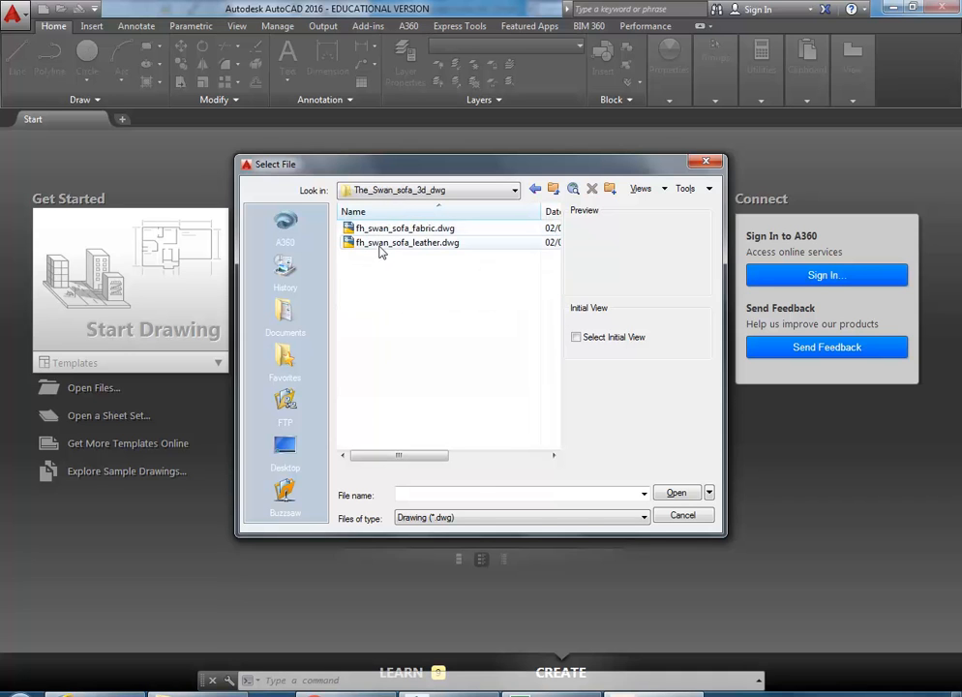
click(383, 230)
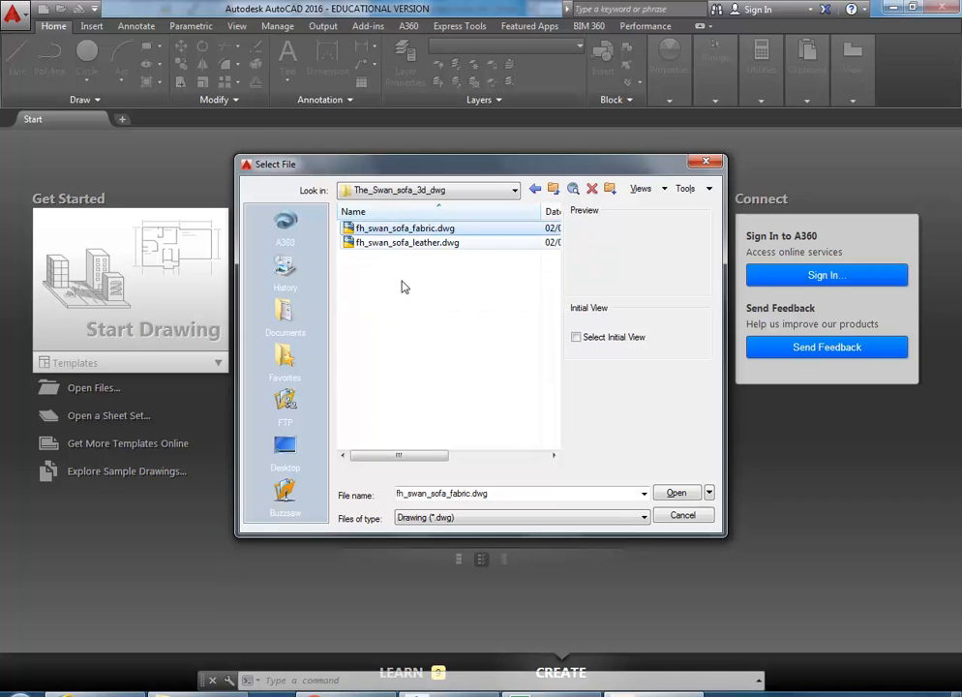
Step: Open fh_swan_sofa_fabric.dwg from the Select File dialog
double_click(404, 233)
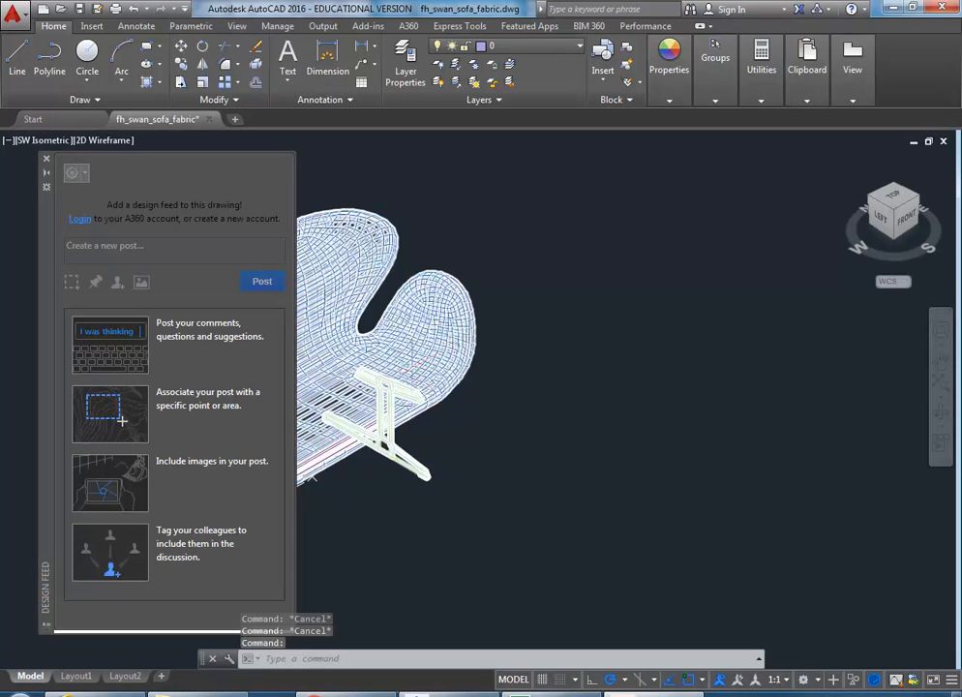
Step: Close the Design Feed palette and orbit the sofa round to a front view
middle_drag(408, 372, 655, 373)
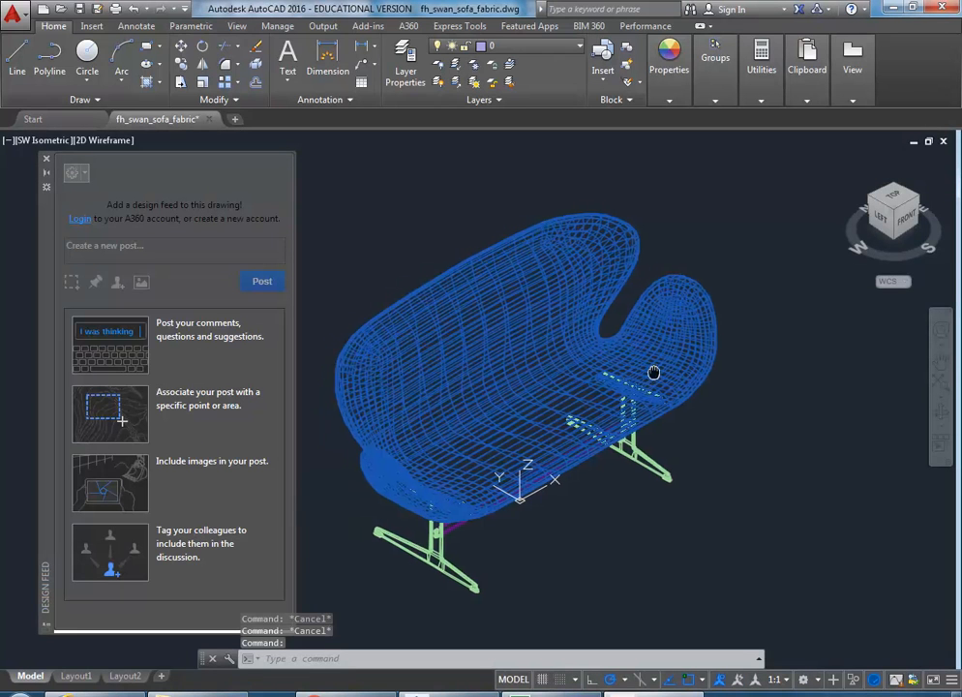
click(46, 159)
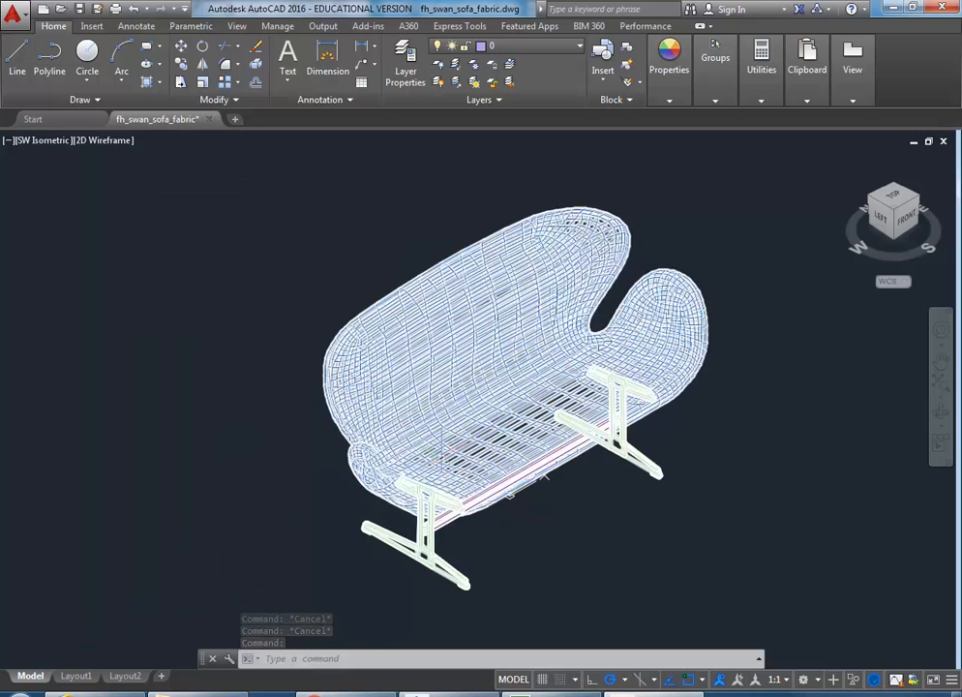
shift+middle_drag(314, 405, 514, 513)
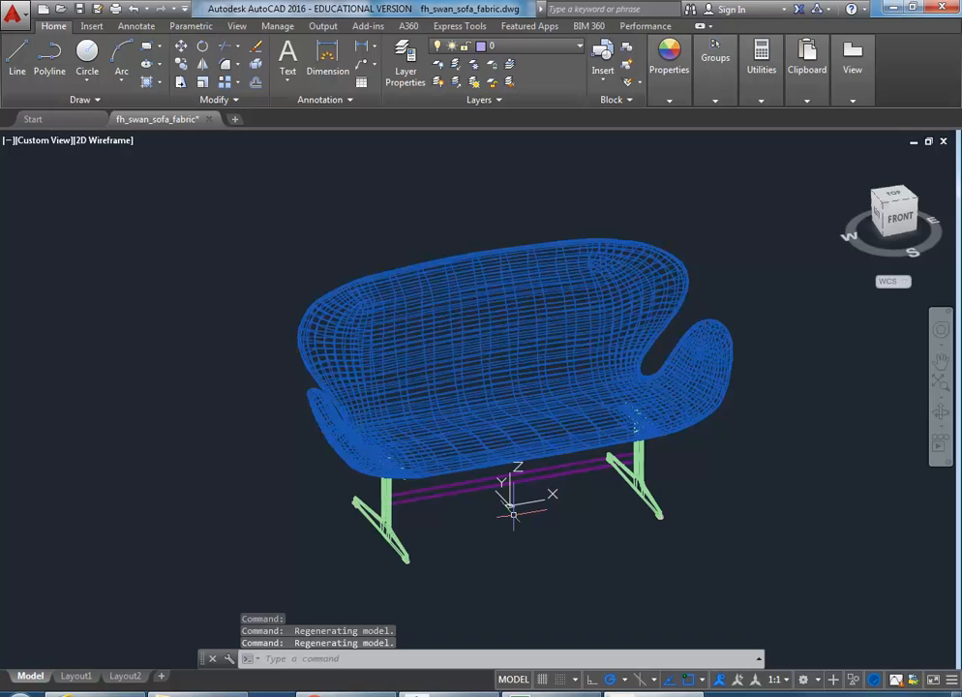
middle_drag(513, 513, 466, 560)
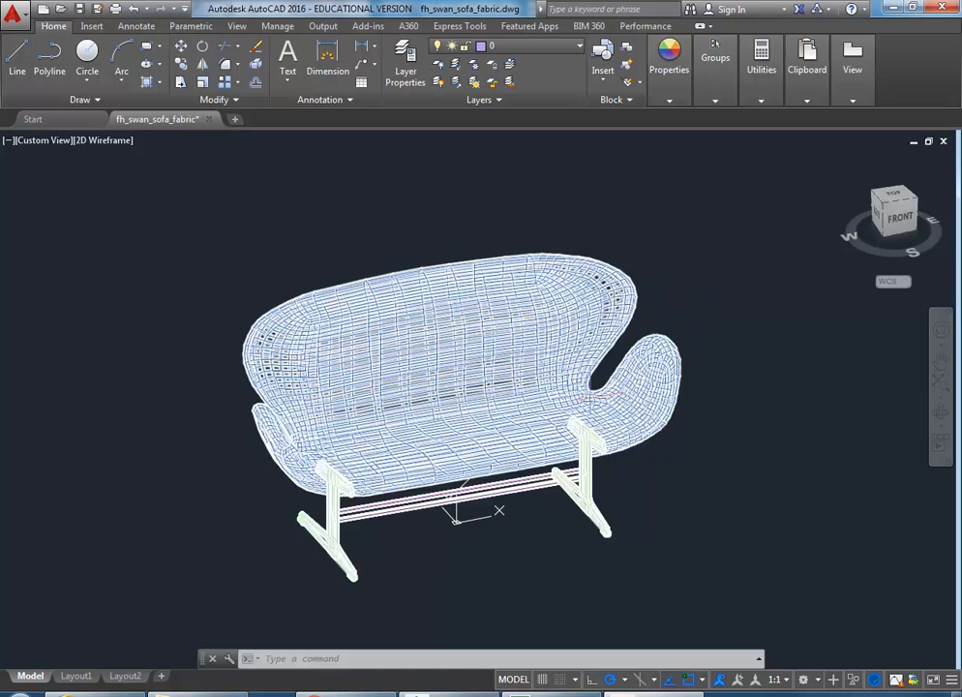
Step: Pan and zoom around the sofa, then fit the whole model in the viewport
middle_click(397, 252)
scroll(398, 249, up, 2)
middle_drag(386, 224, 361, 194)
click(671, 78)
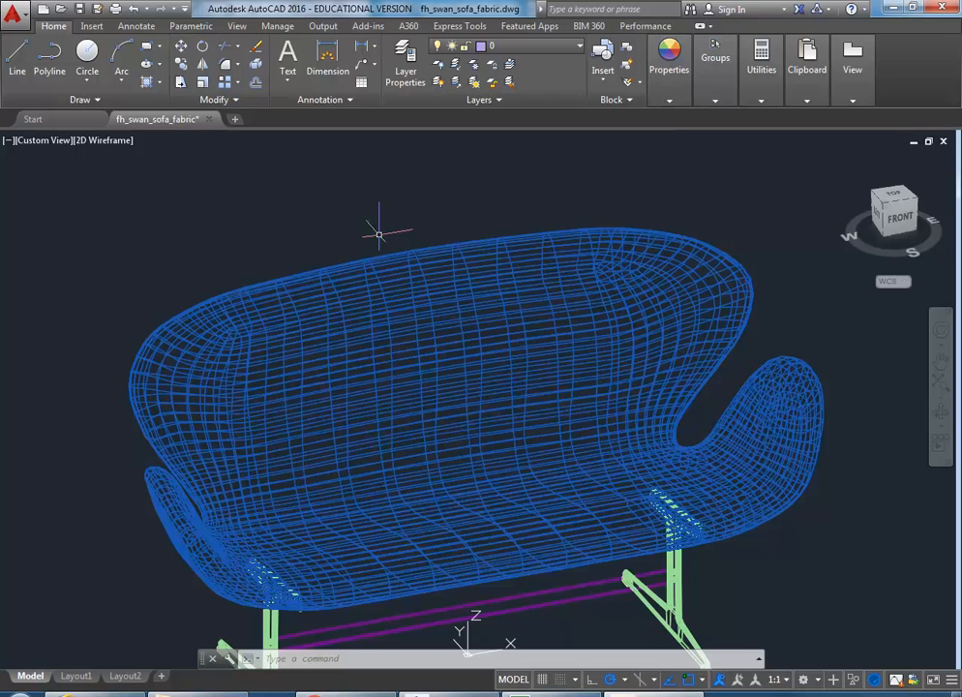
scroll(379, 234, down, 2)
middle_click(378, 234)
middle_click(379, 233)
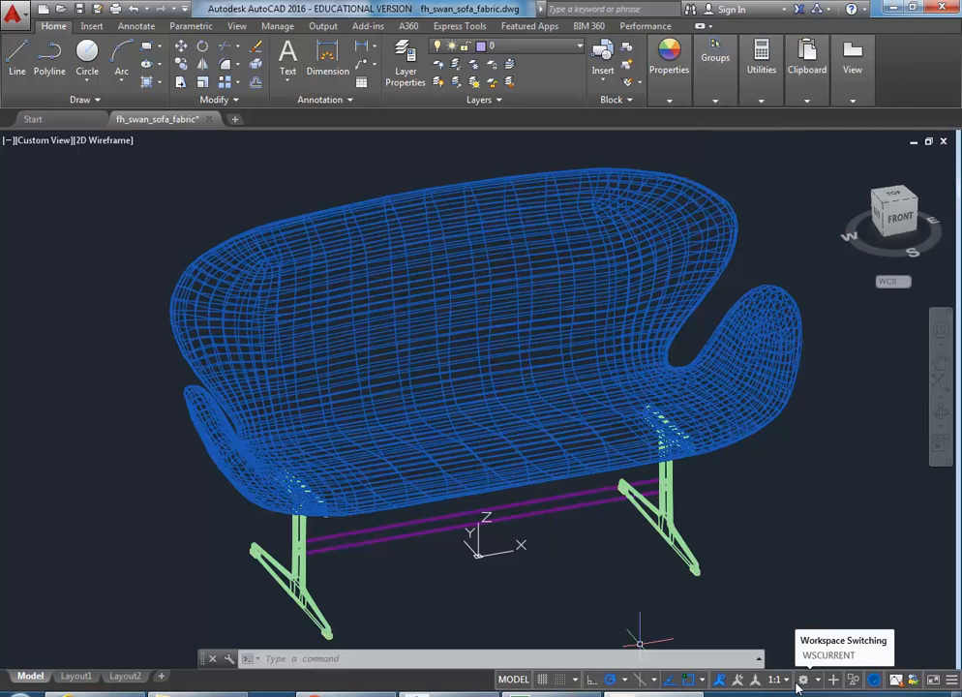
mouse_move(610, 429)
Step: Switch to the 3D Basics workspace, apply the Realistic visual style, and orbit slightly
click(802, 680)
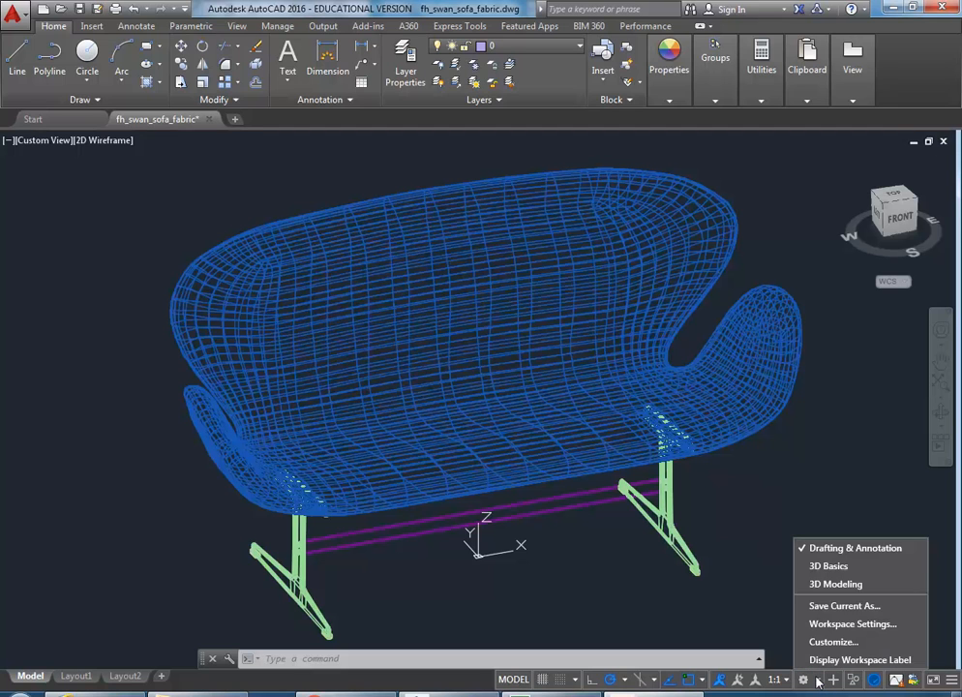
click(839, 566)
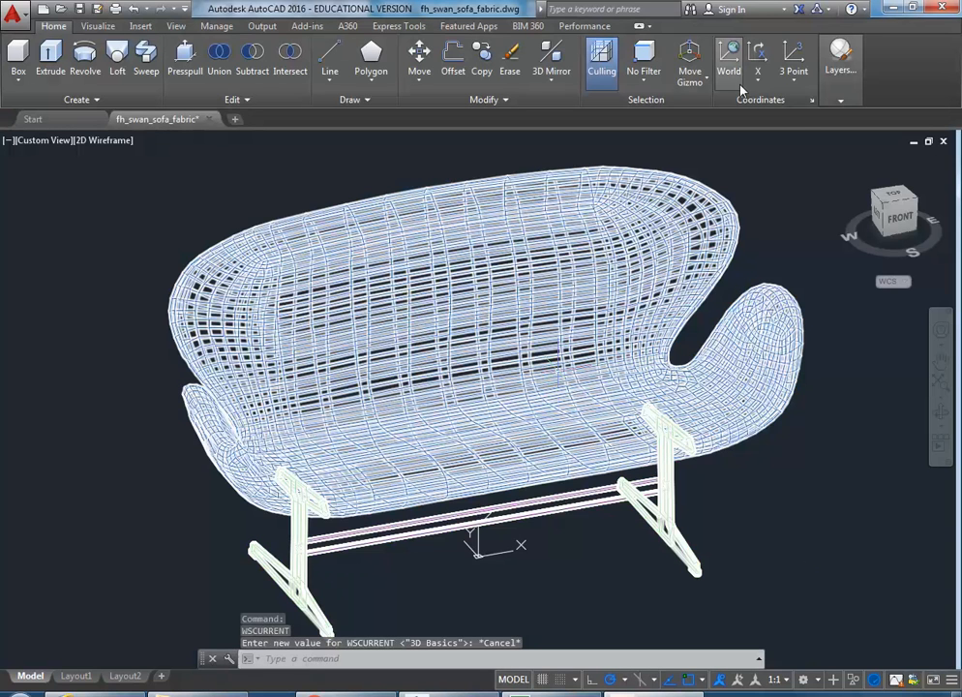
click(840, 58)
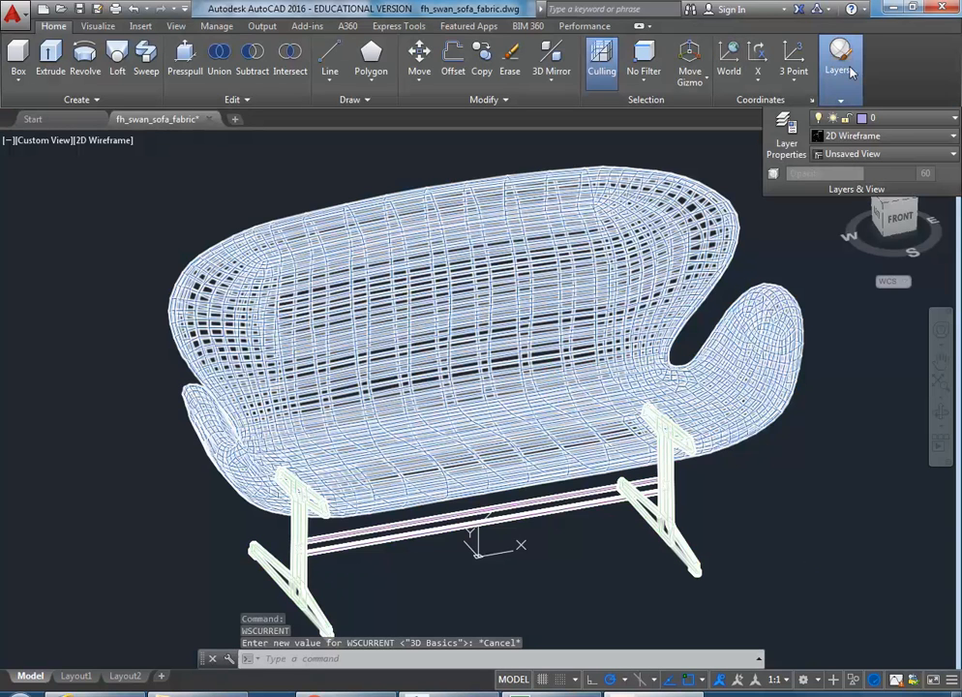
click(871, 137)
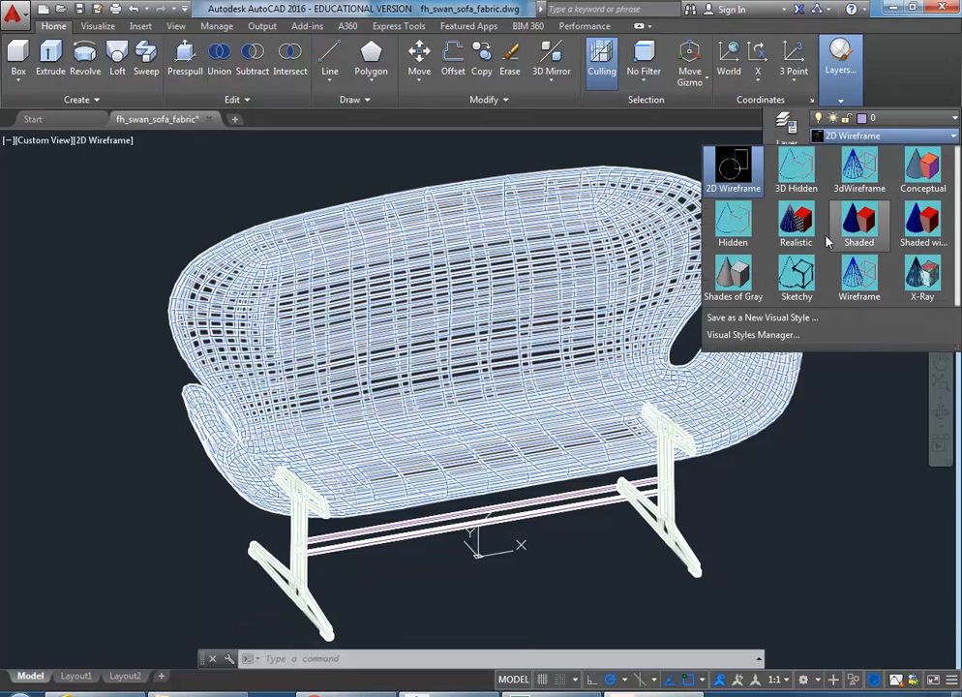
click(797, 223)
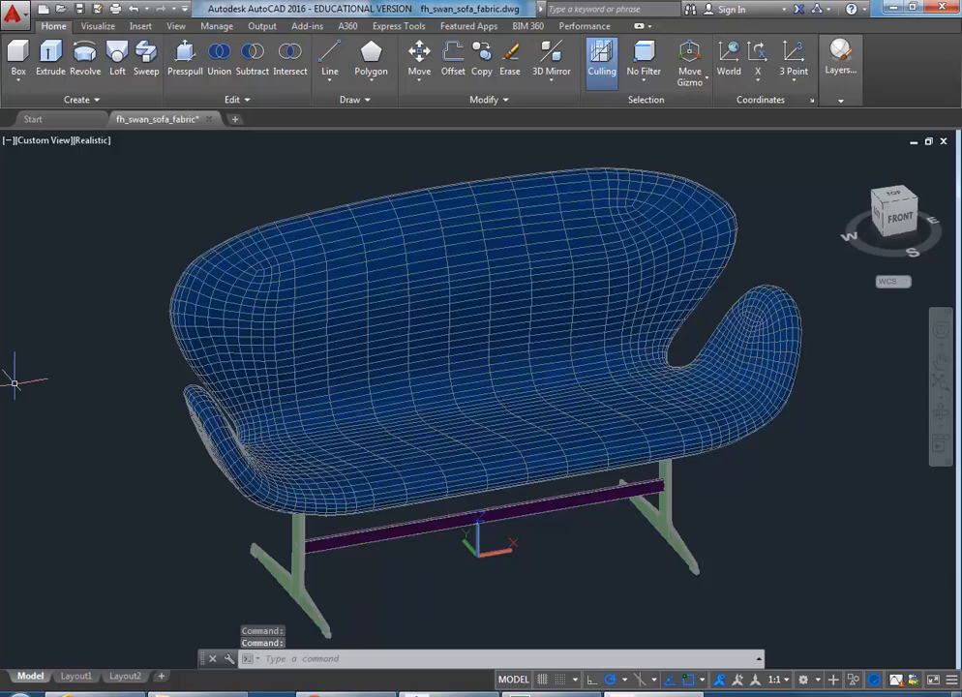
mouse_move(27, 392)
shift+middle_down()
mouse_move(66, 405)
mouse_move(462, 346)
mouse_move(118, 422)
mouse_move(62, 354)
mouse_move(70, 387)
shift+middle_up()
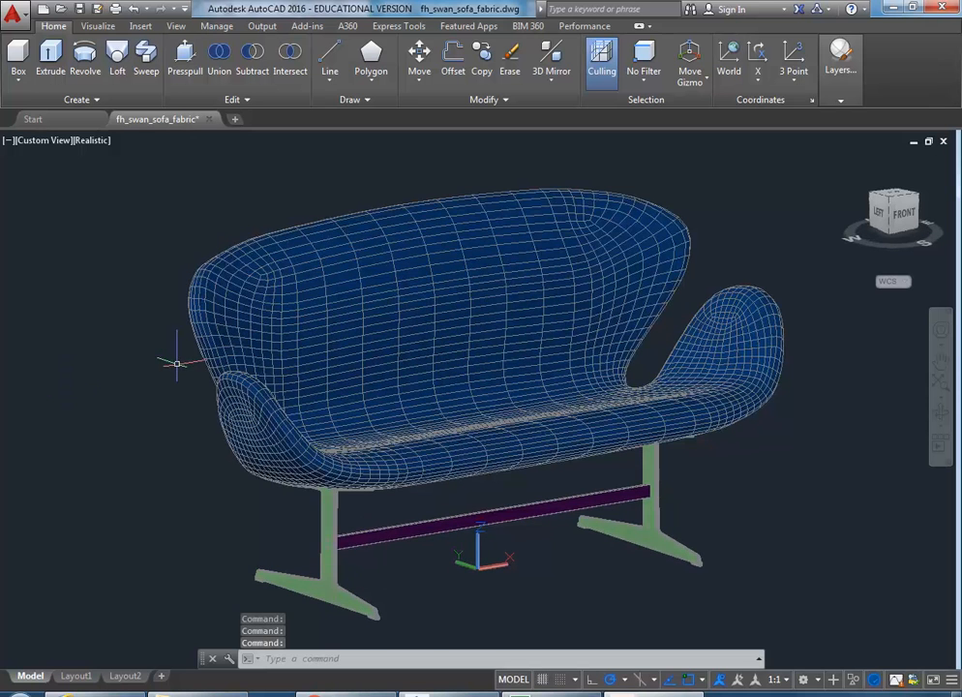
Step: Check the drawing's layers (0 and ASHADE), then zoom and pan to recentre the sofa
mouse_move(841, 66)
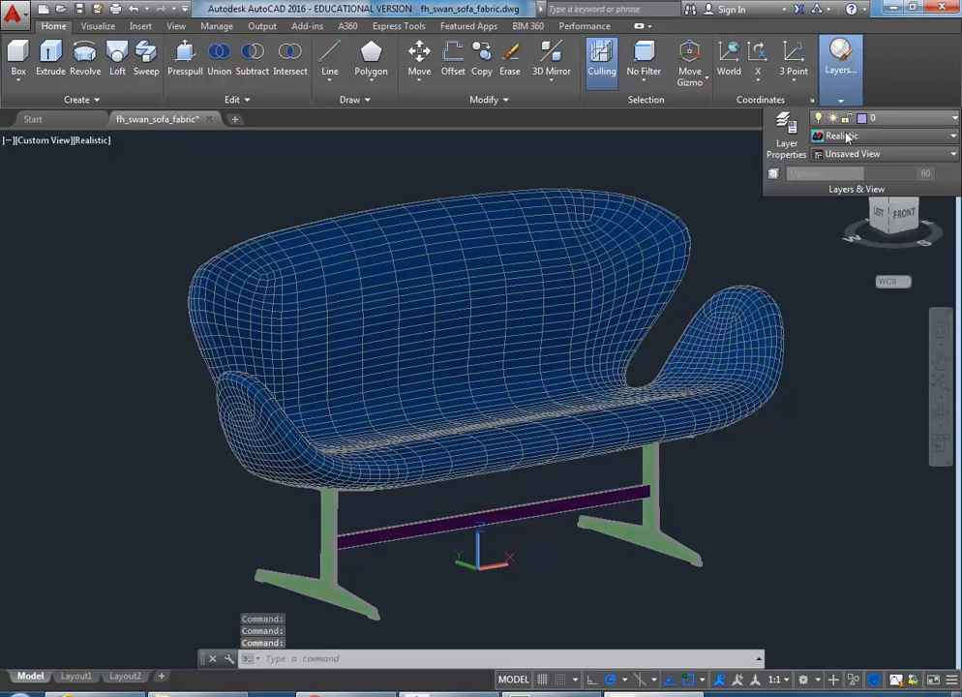
click(854, 118)
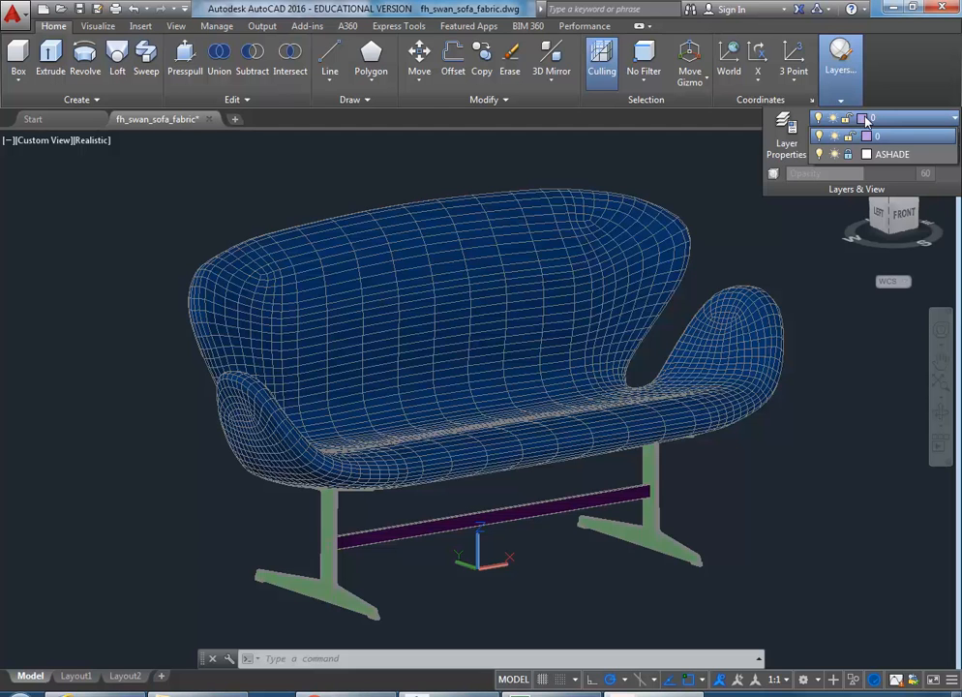
click(840, 60)
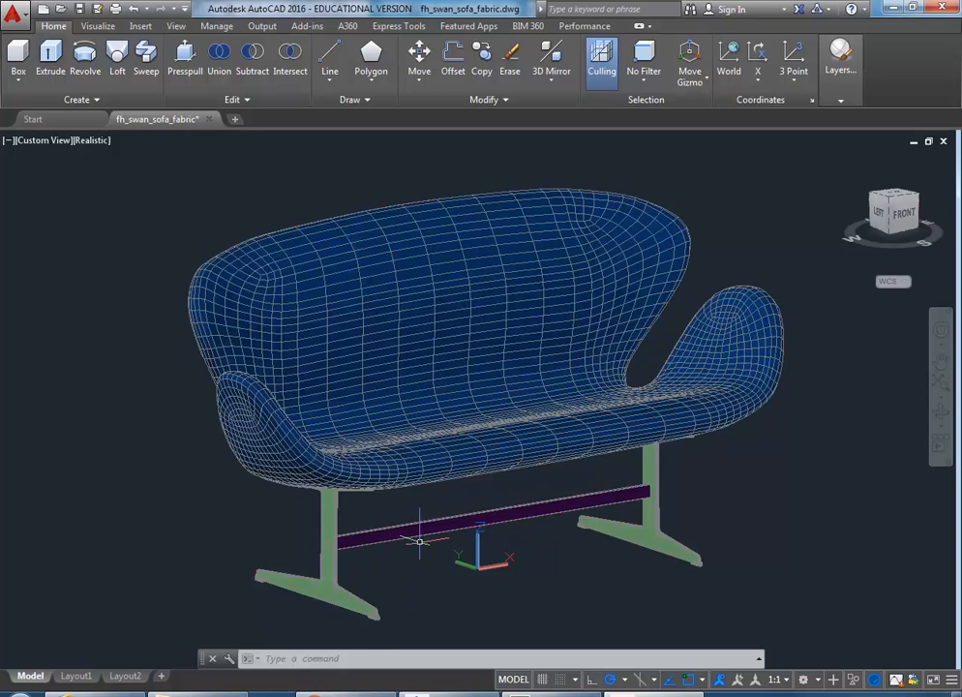
scroll(421, 540, down, 4)
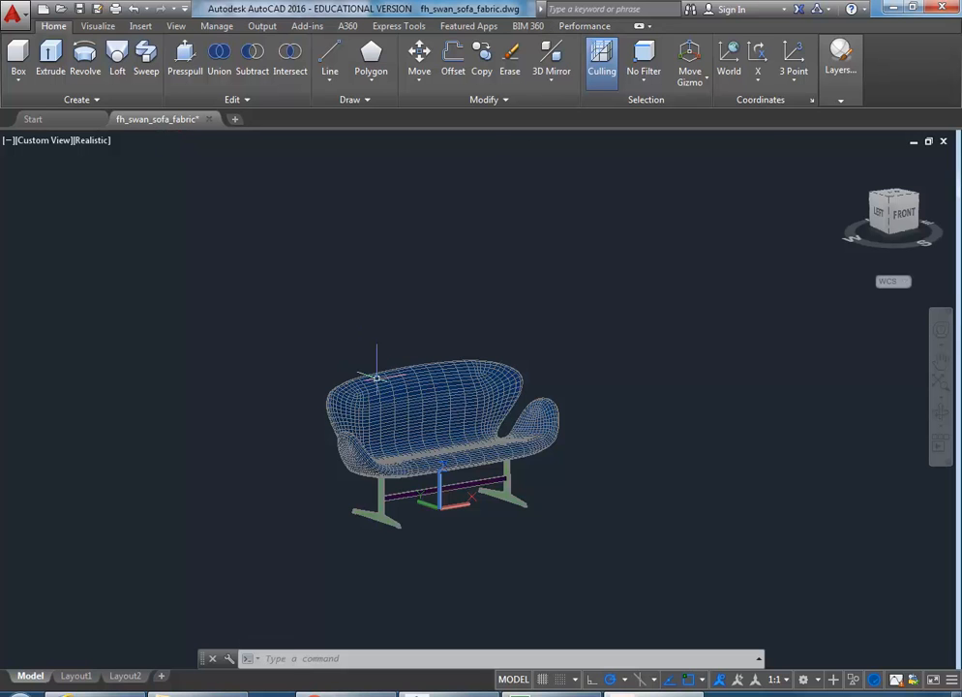
click(830, 75)
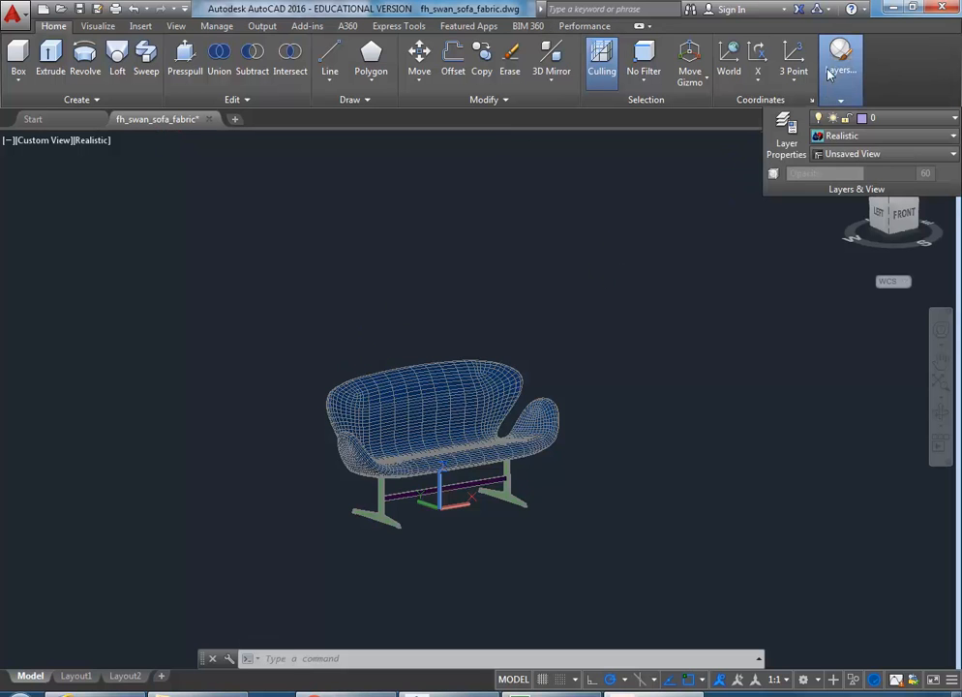
click(881, 118)
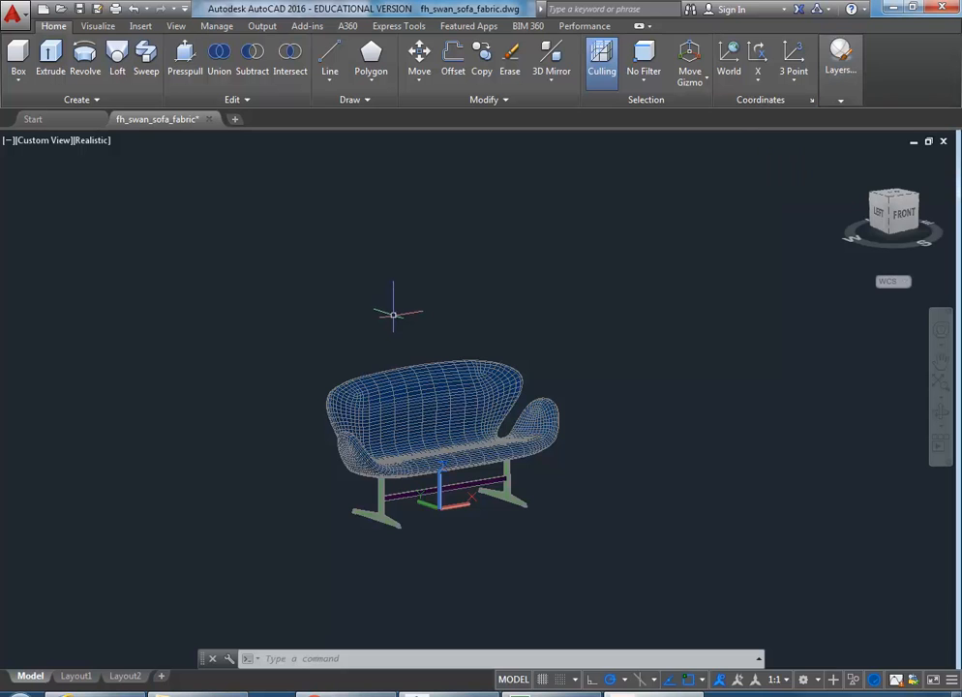
scroll(379, 279, up, 3)
middle_drag(381, 326, 365, 307)
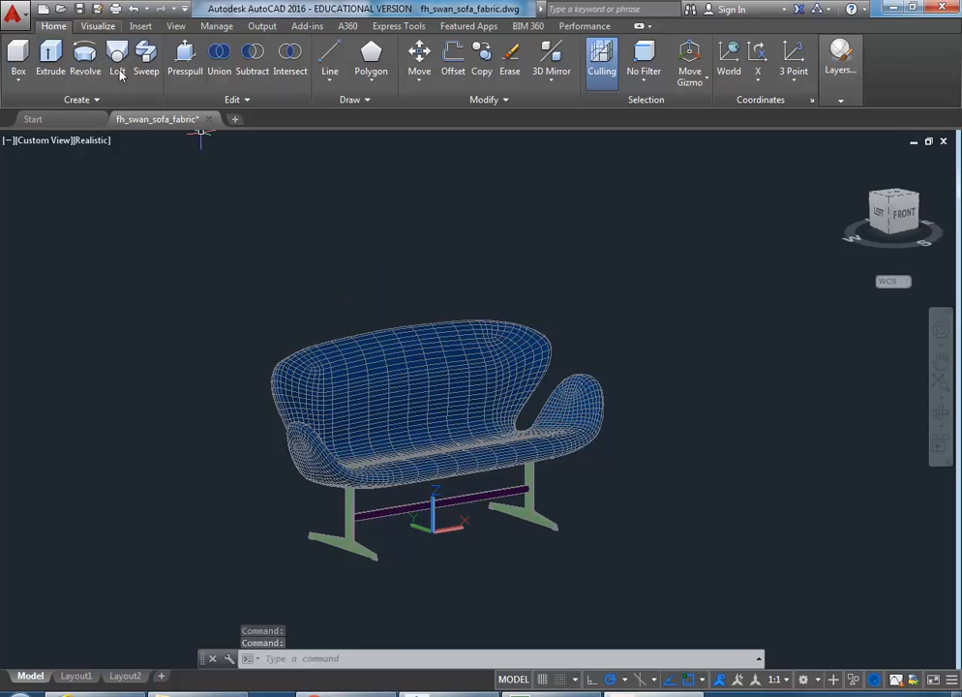
Step: Measure the distance between the two leg feet with DIST (91.9539)
text(d)
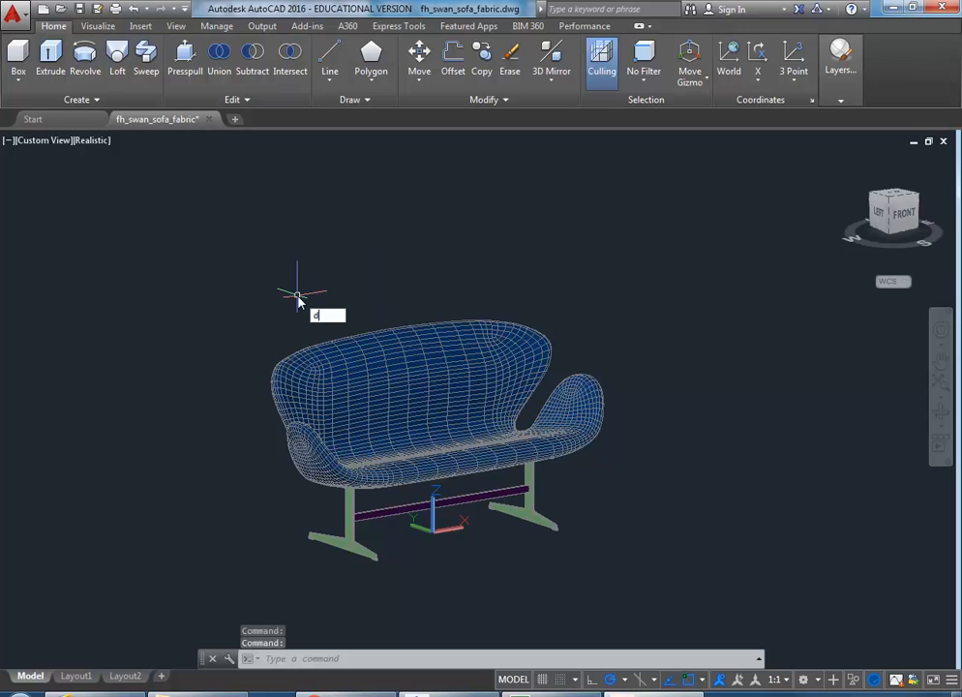
text(i)
key(Return)
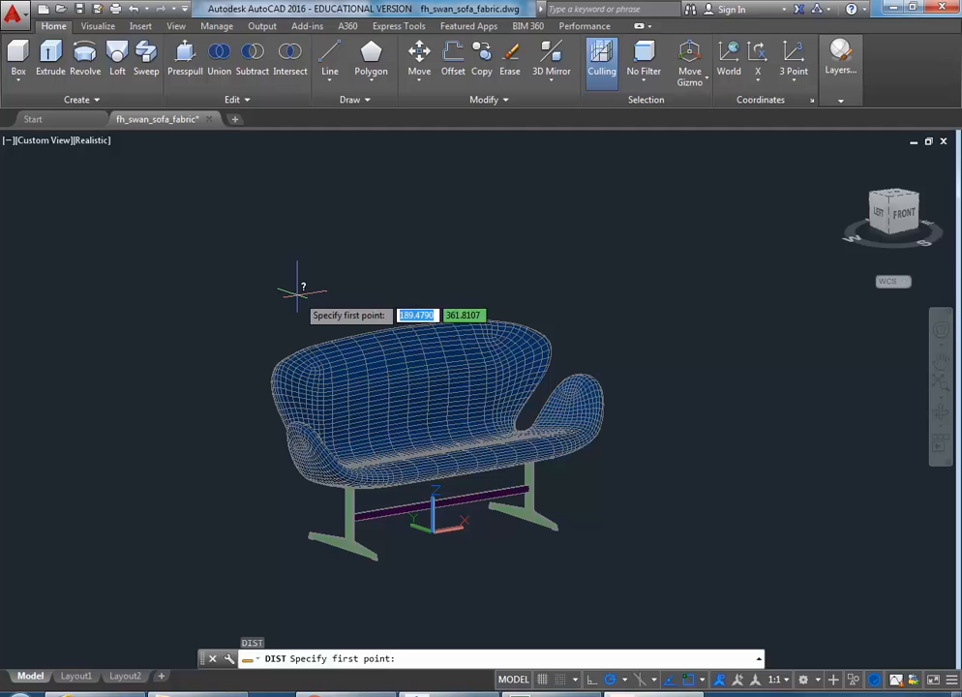
click(379, 562)
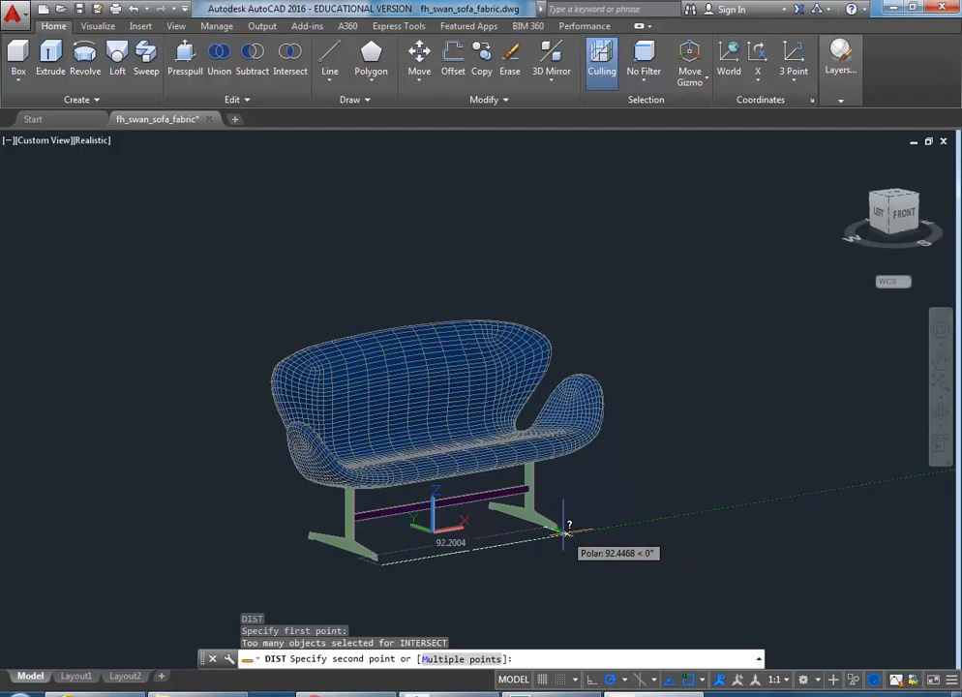
click(564, 532)
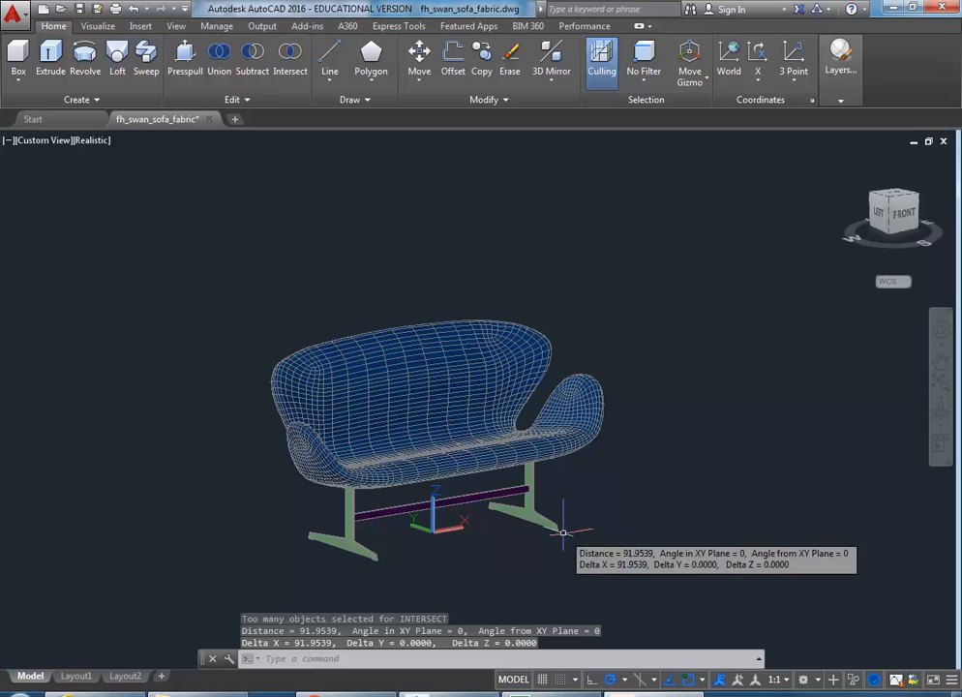
Step: Compute 91*25.4 = 2311.4 with the CAL calculator
text(cal)
key(Return)
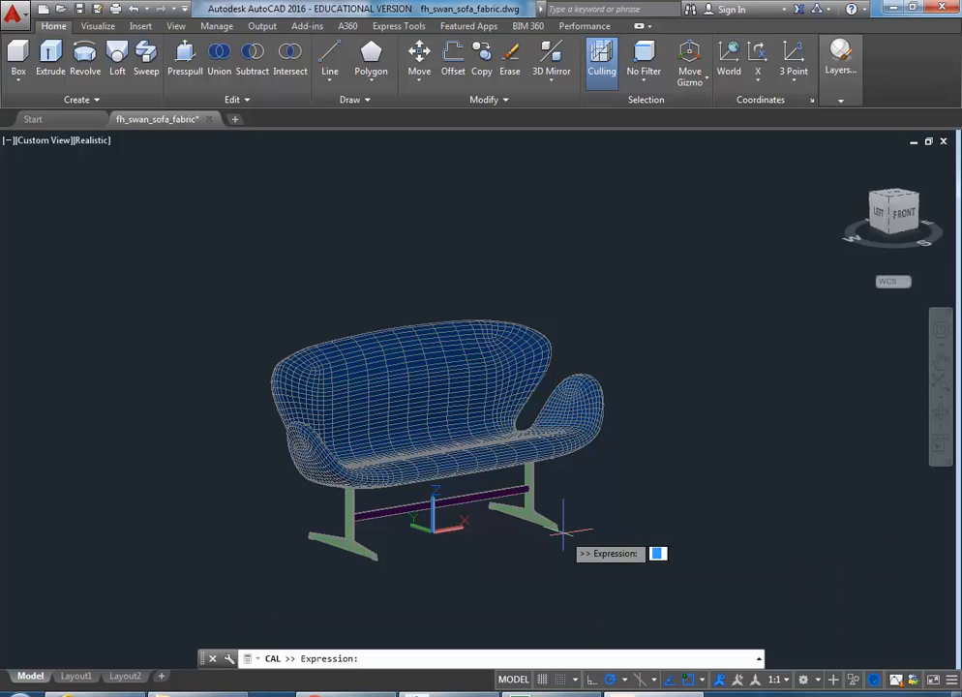
text(91*)
text(25.4)
key(Return)
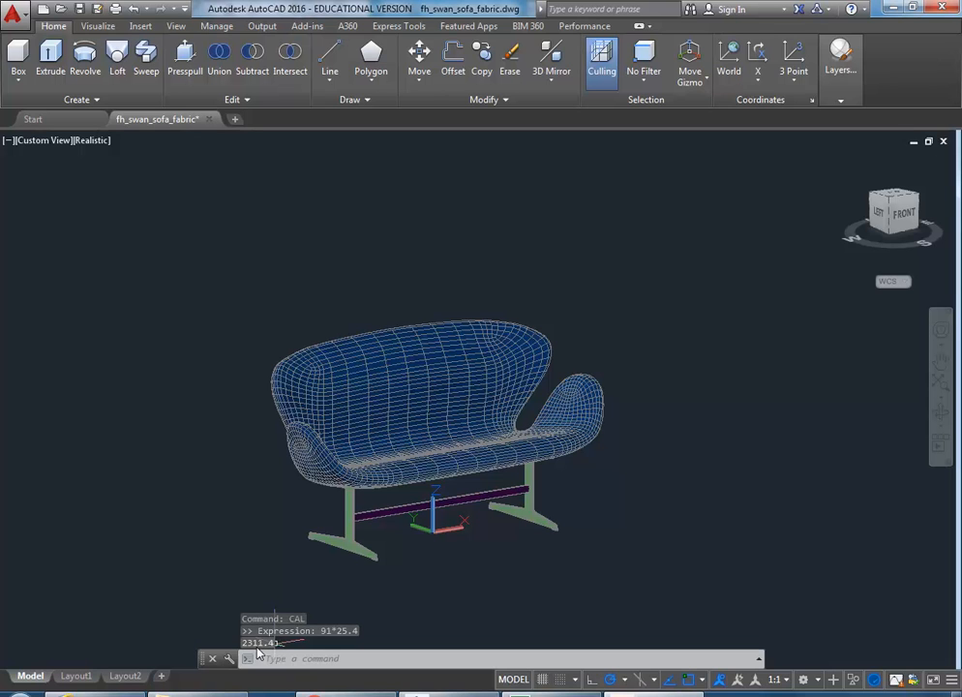
Step: Review the command history, then open the Drawing Units dialog with UNITS
click(760, 659)
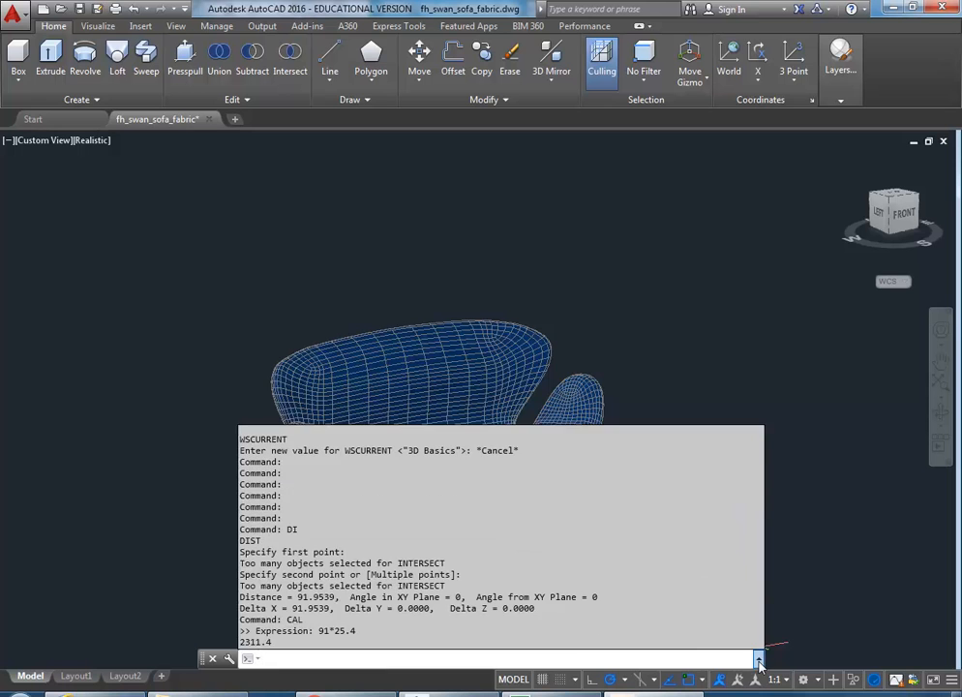
click(759, 659)
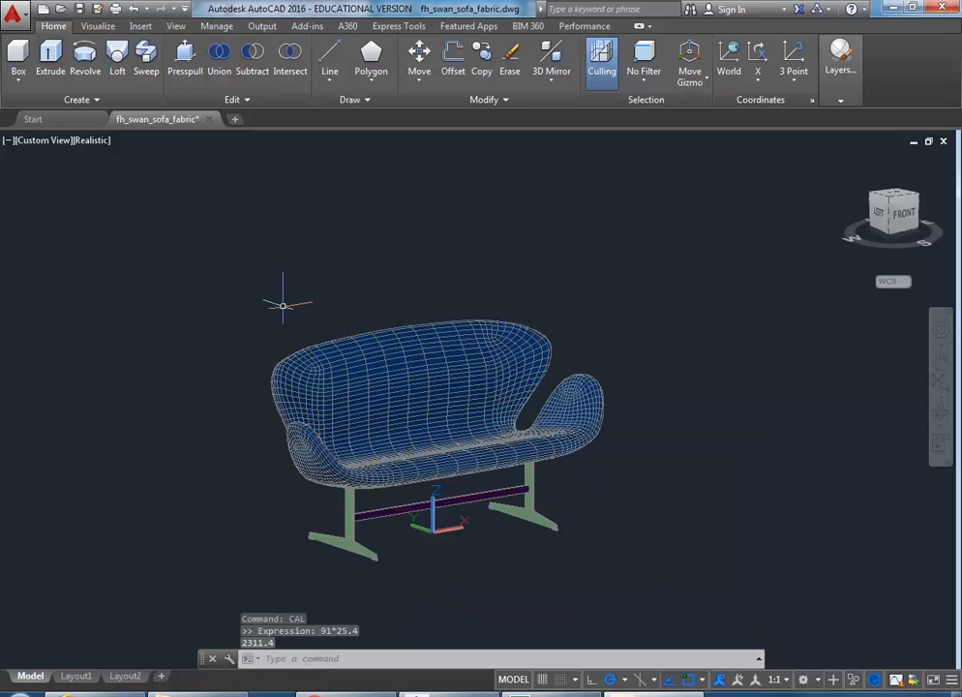
text(units)
key(Return)
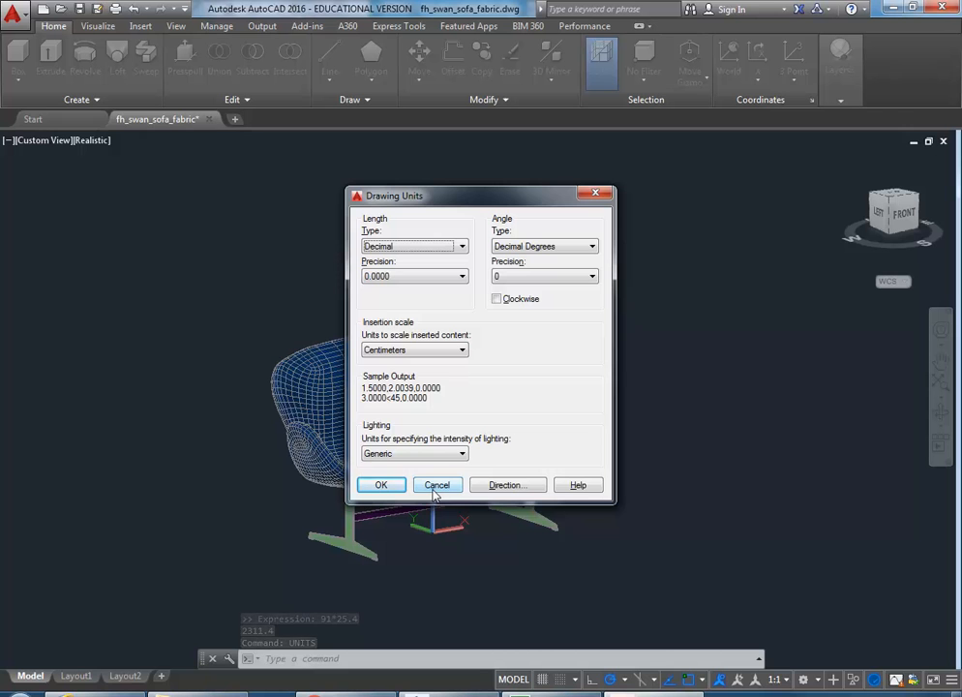
Step: Look at the Lighting units options, acknowledge the non-photometric lights notice, and cancel
click(389, 453)
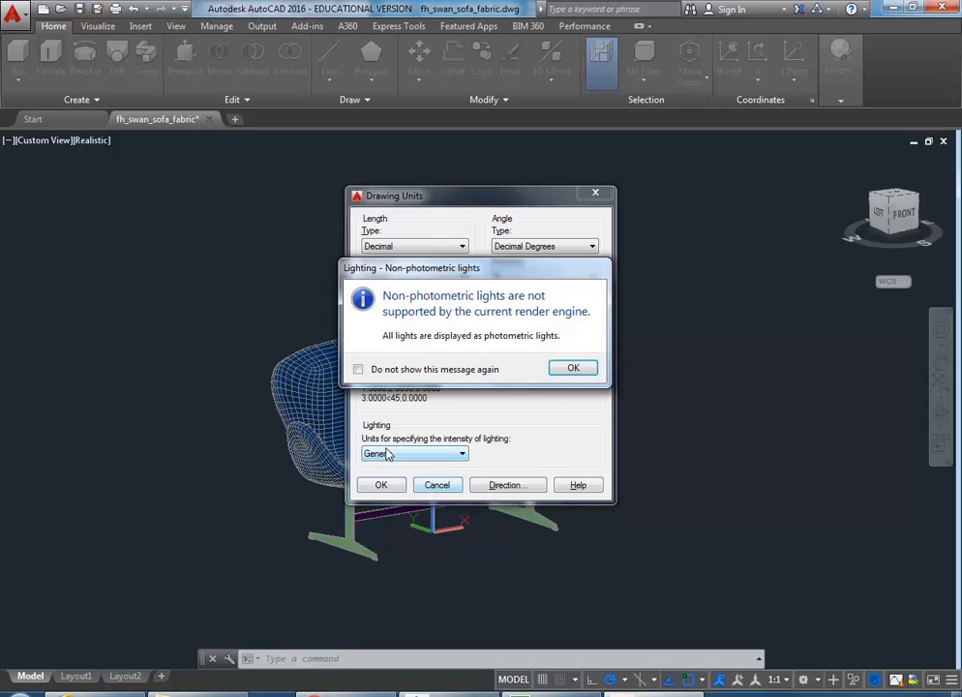
click(567, 373)
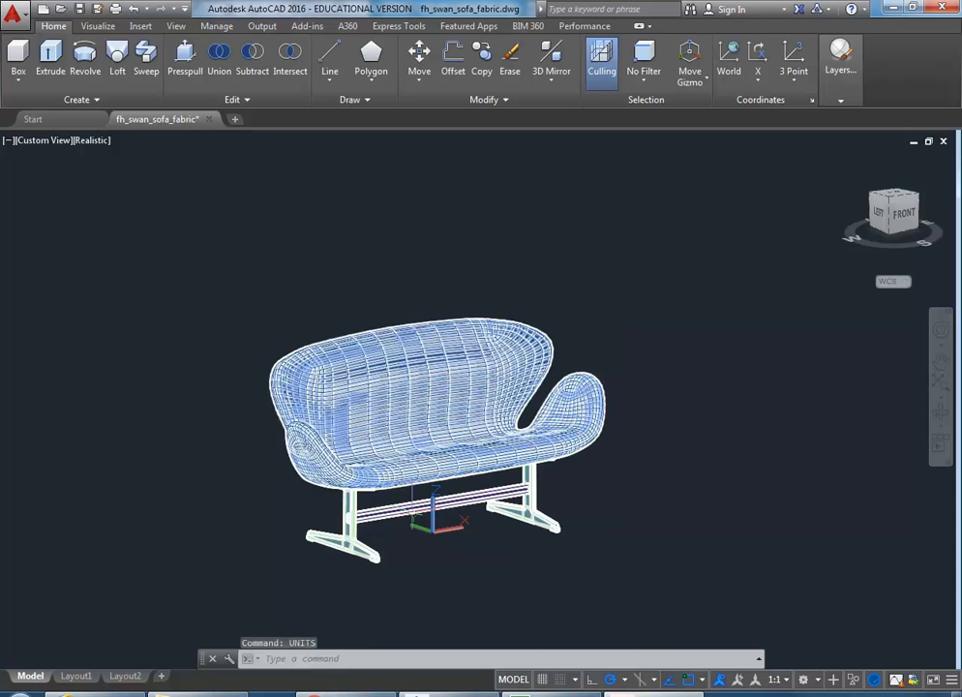
text(d)
key(Escape)
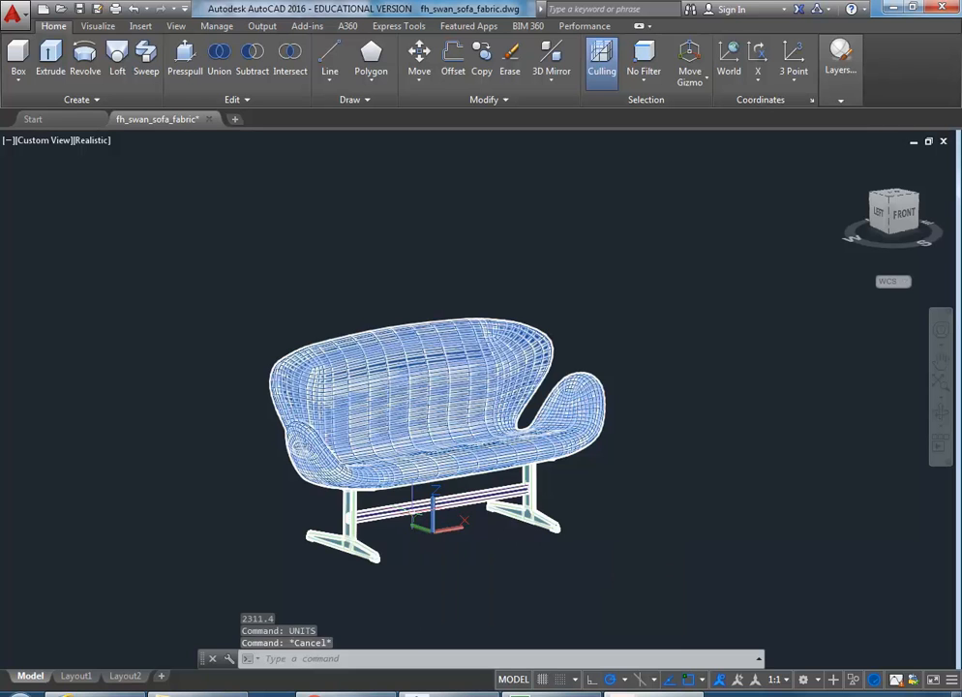
click(759, 659)
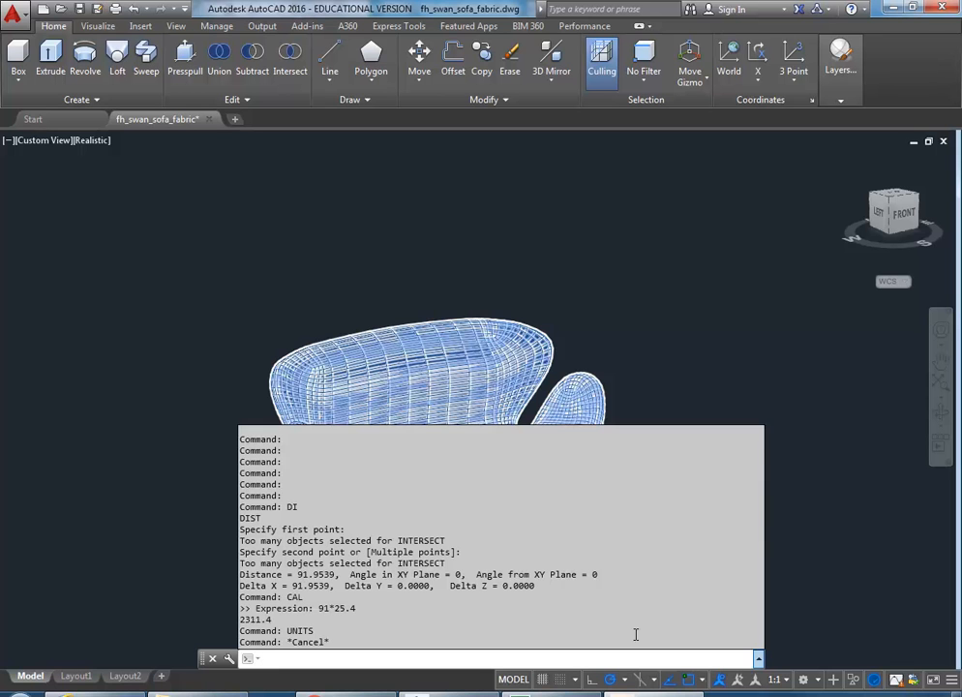
click(757, 658)
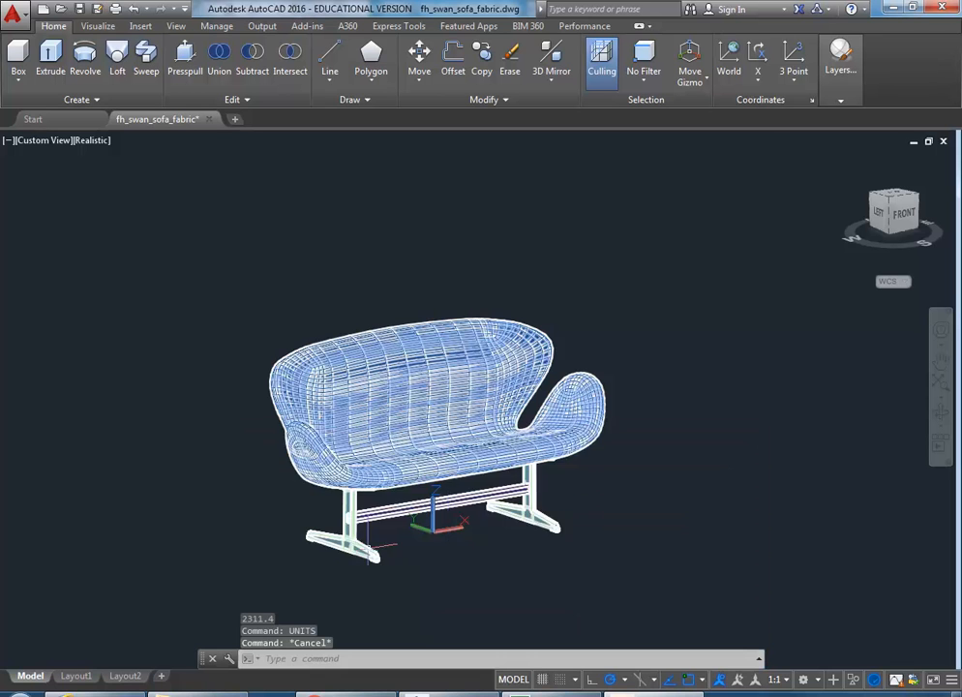
click(554, 528)
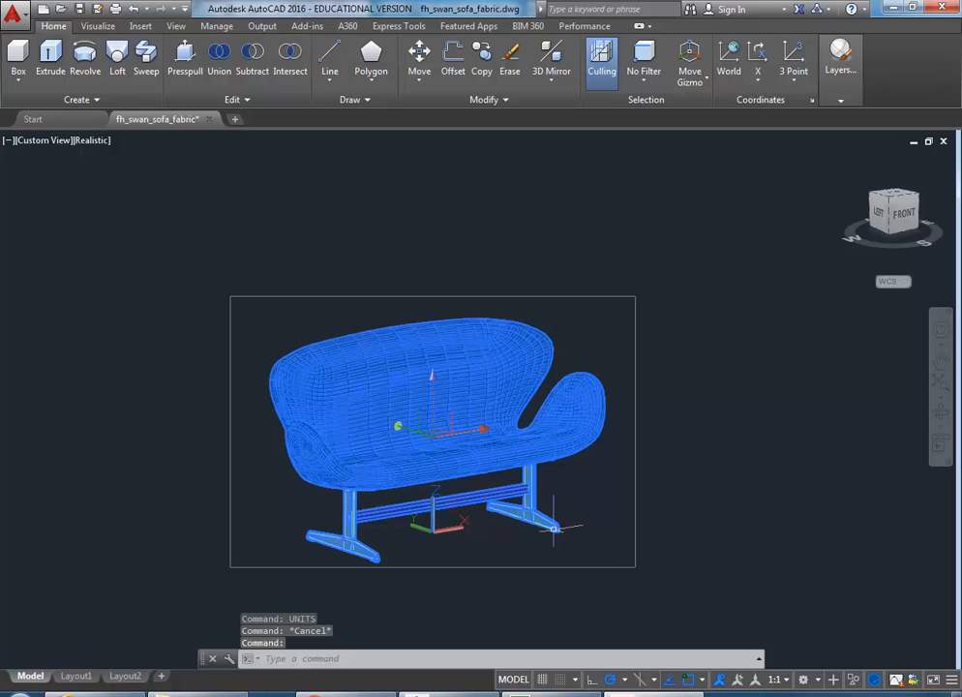
key(Escape)
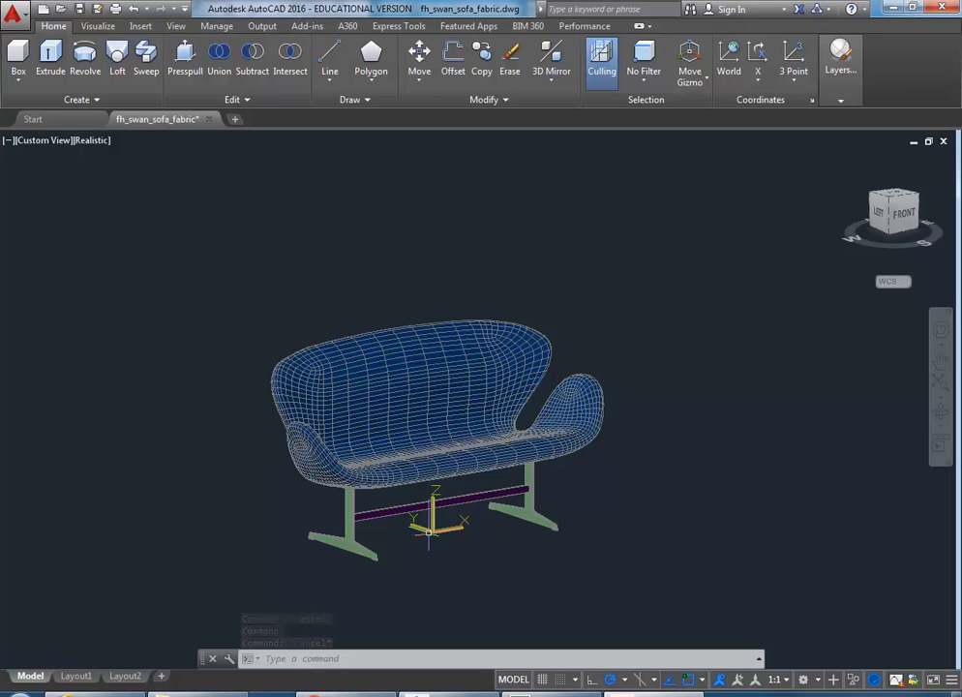
Step: Reopen Drawing Units, confirm the Centimeters insertion scale, and cancel without changes
text(units)
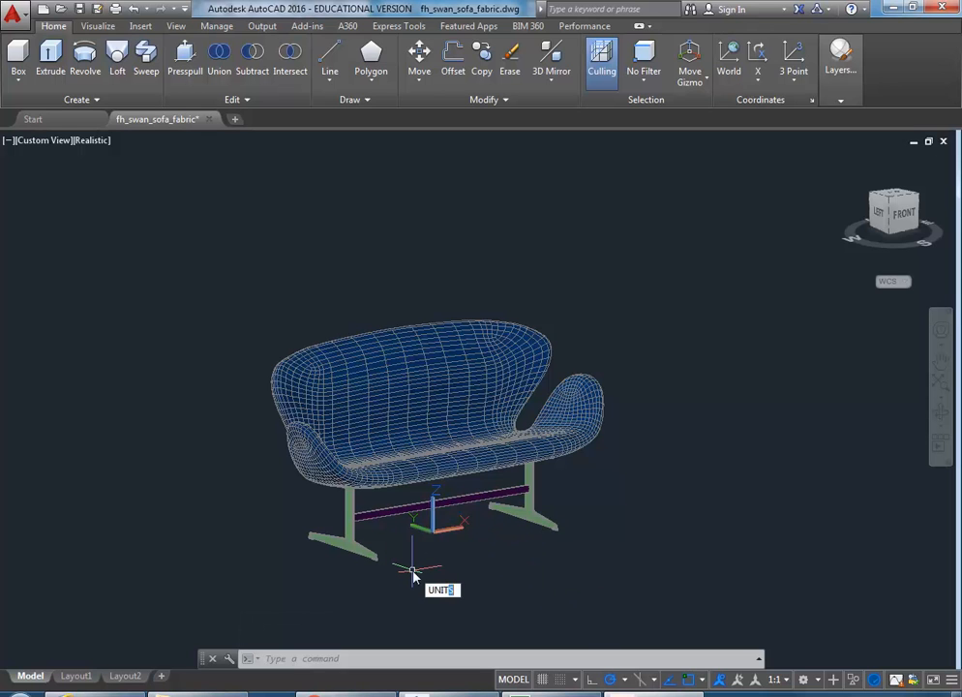
key(Return)
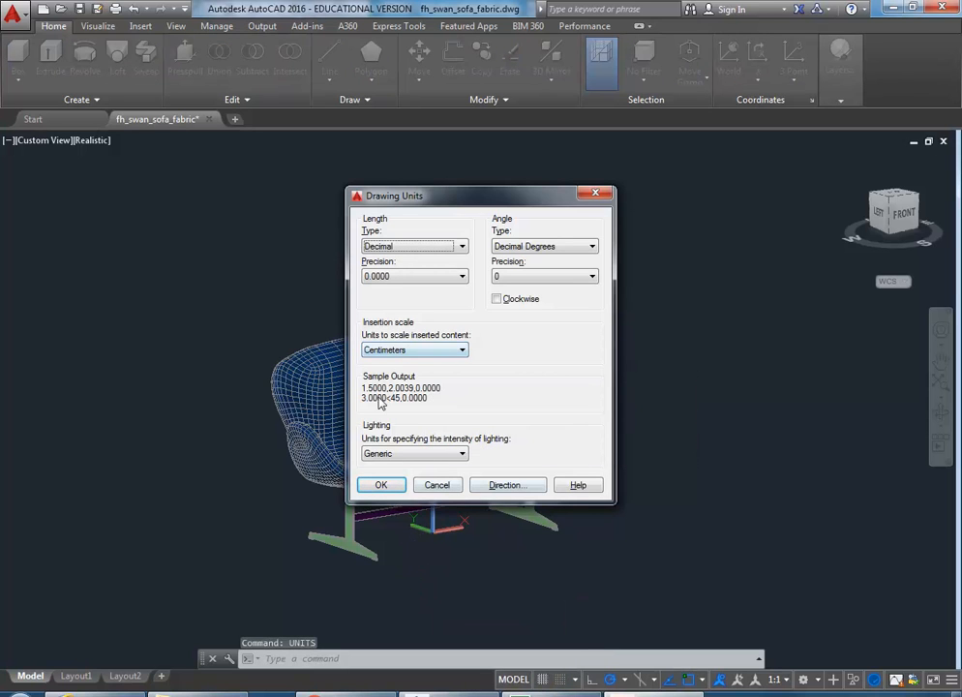
mouse_move(445, 202)
mouse_down()
mouse_move(215, 191)
mouse_move(301, 192)
mouse_up()
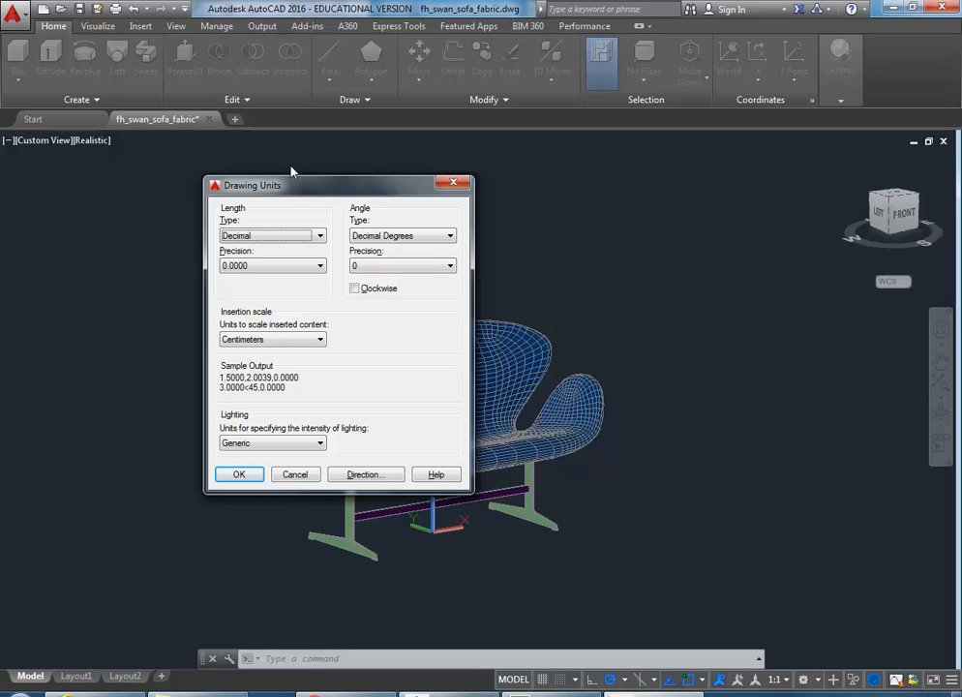
drag(311, 191, 288, 196)
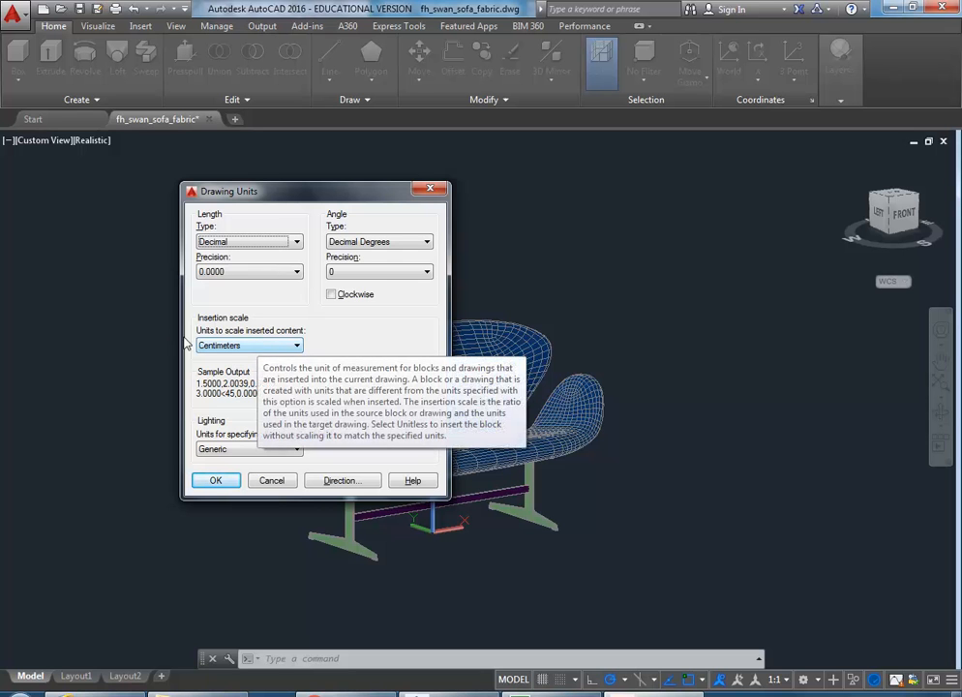
click(275, 349)
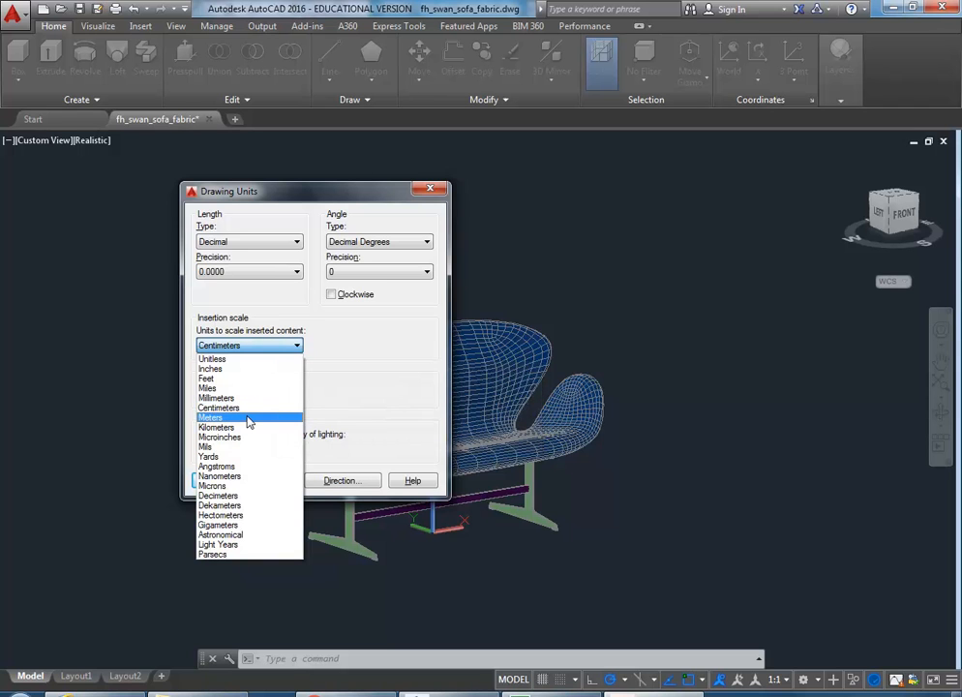
click(249, 348)
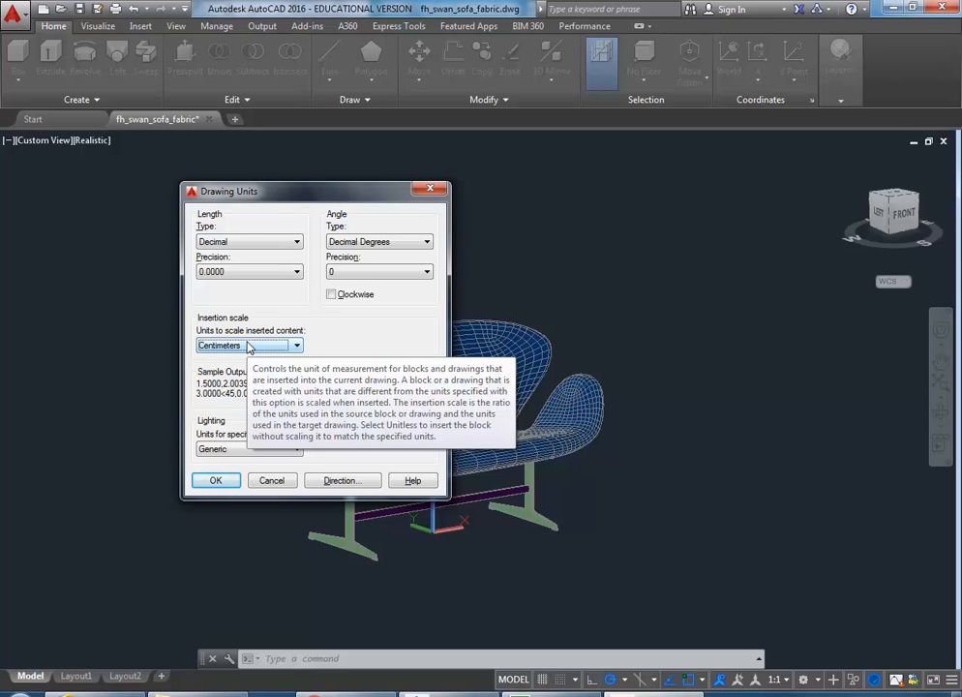
click(268, 482)
click(572, 369)
shift+middle_drag(206, 328, 118, 261)
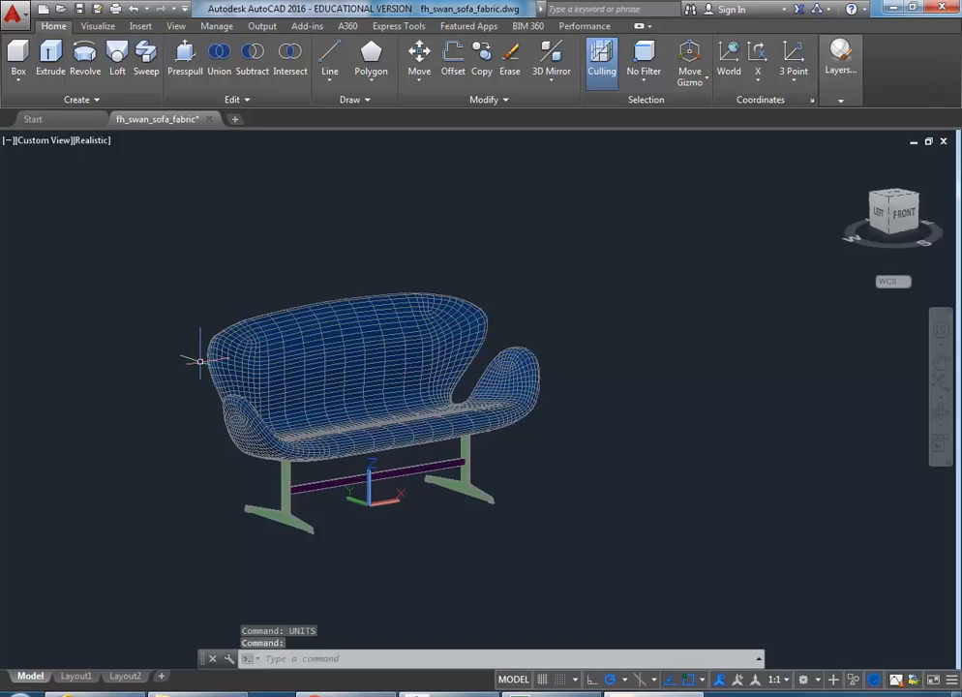
click(12, 11)
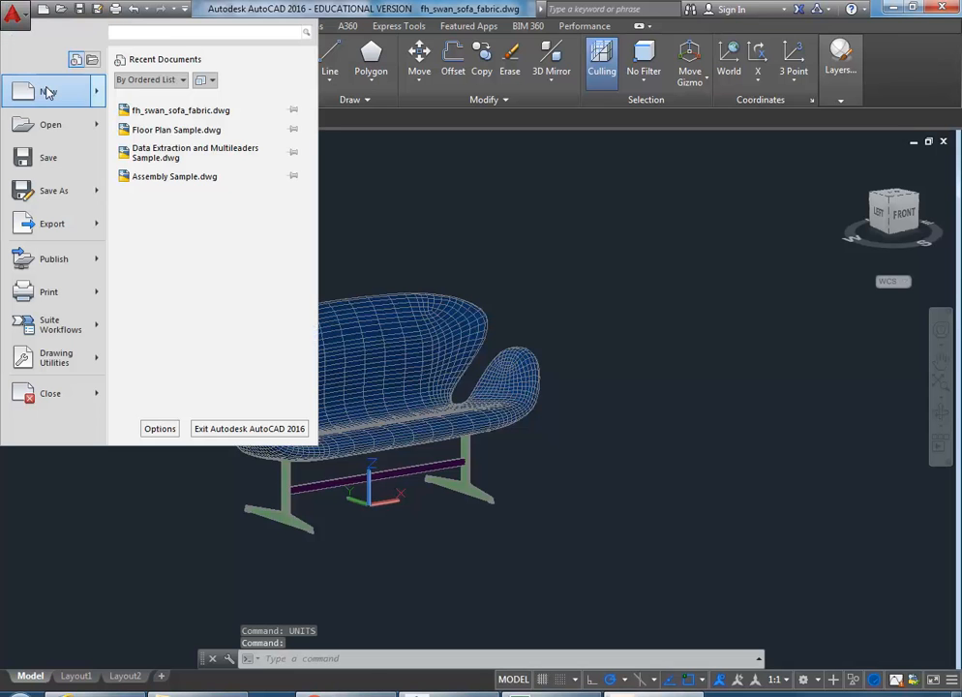
mouse_move(48, 92)
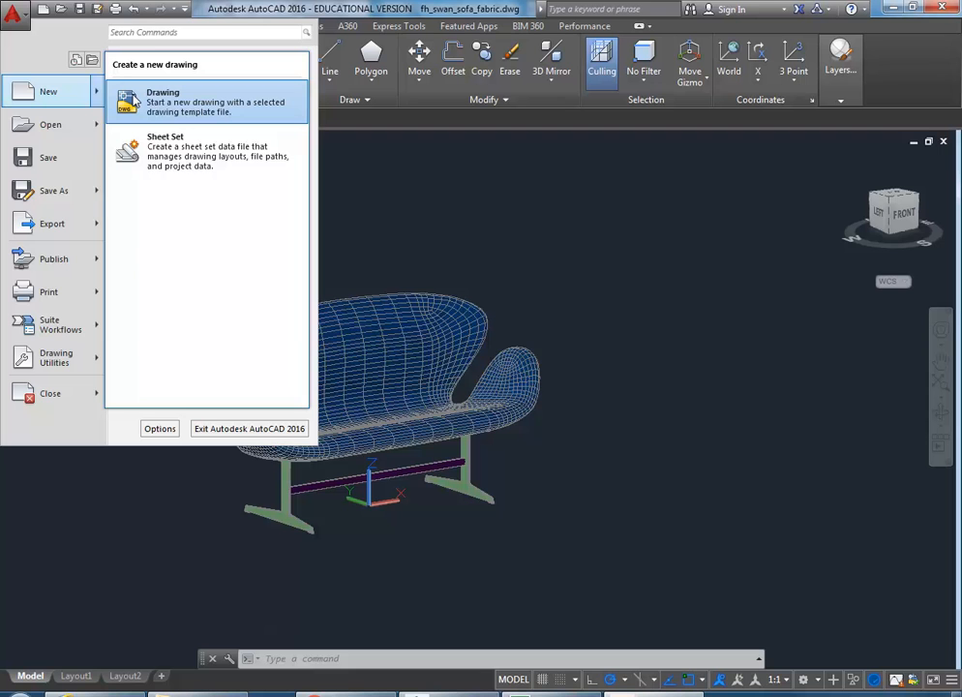
key(Escape)
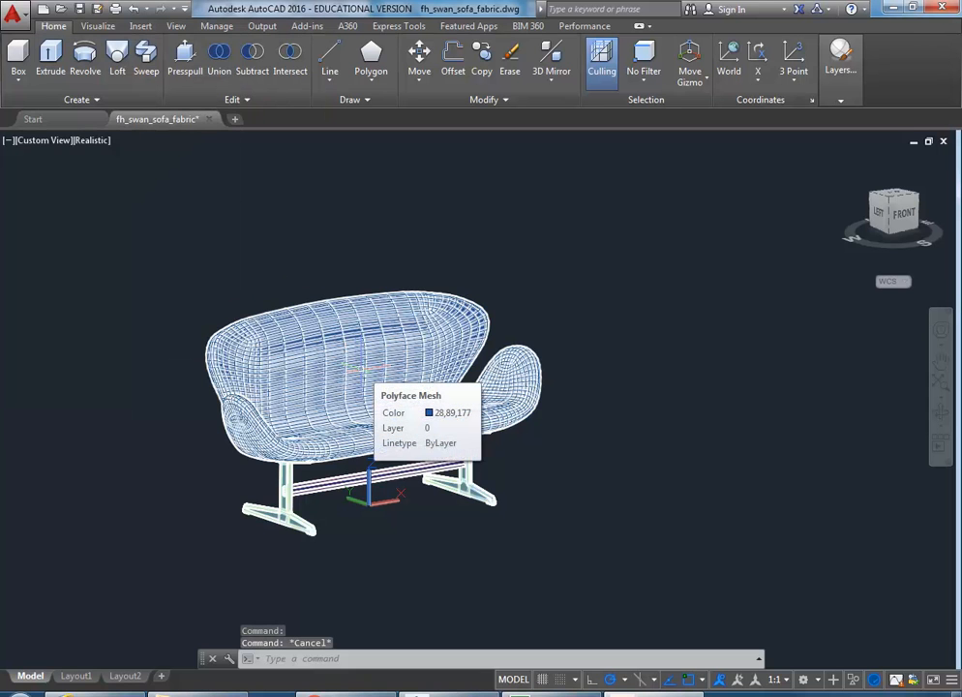
Step: Select the sofa's blue polyface mesh body on layer 0
mouse_move(360, 369)
shift+middle_down()
mouse_move(367, 376)
mouse_move(368, 361)
shift+middle_up()
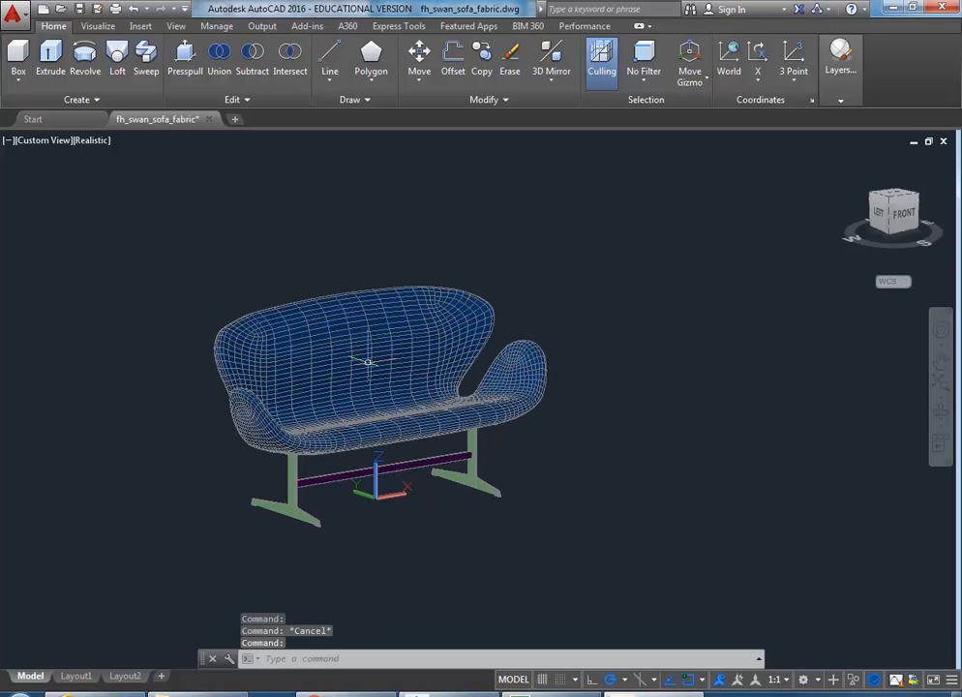
scroll(368, 361, up, 3)
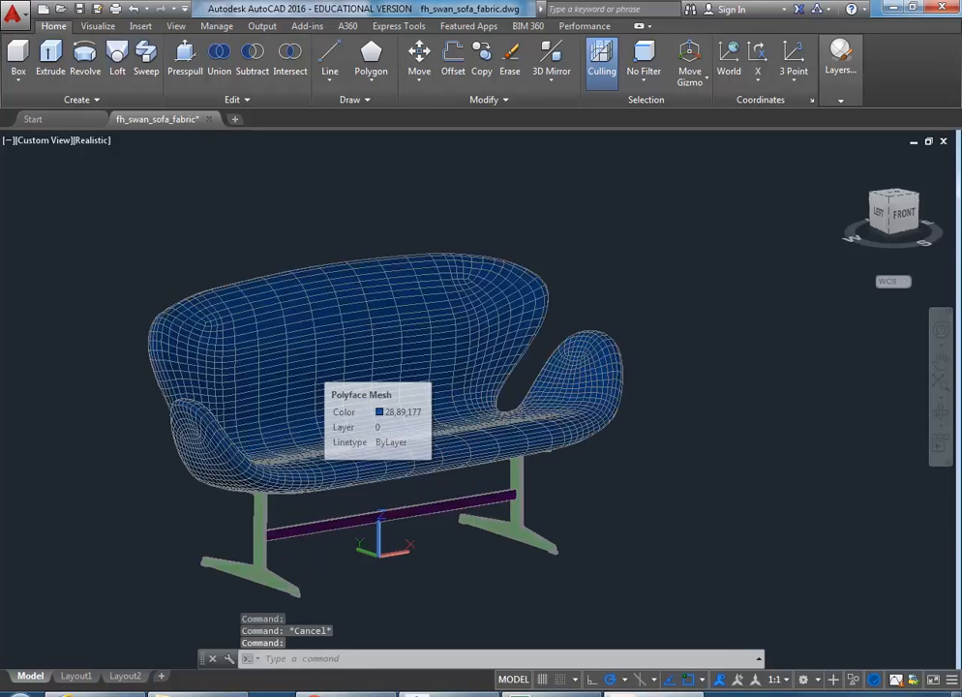
click(312, 368)
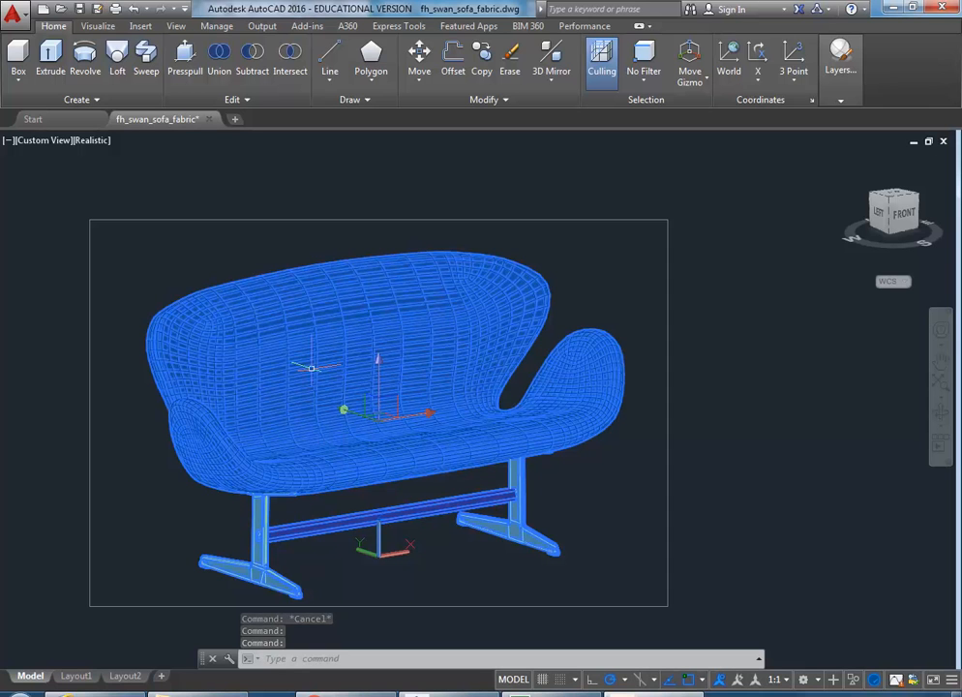
scroll(311, 368, down, 2)
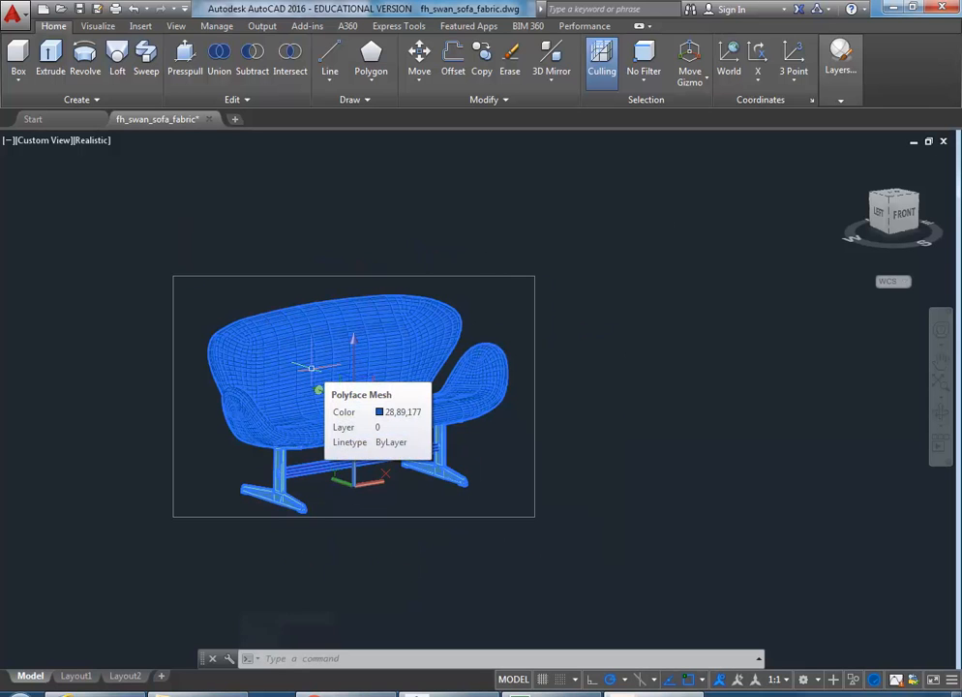
scroll(312, 368, up, 2)
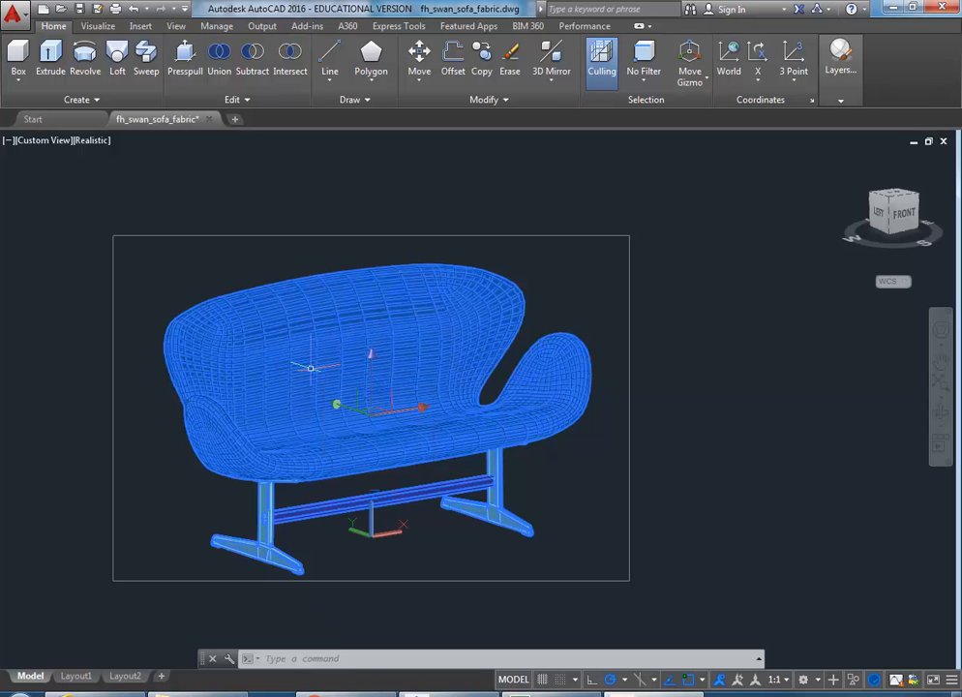
Step: Glance at the sofa download page in Internet Explorer and return to the drawing
click(113, 694)
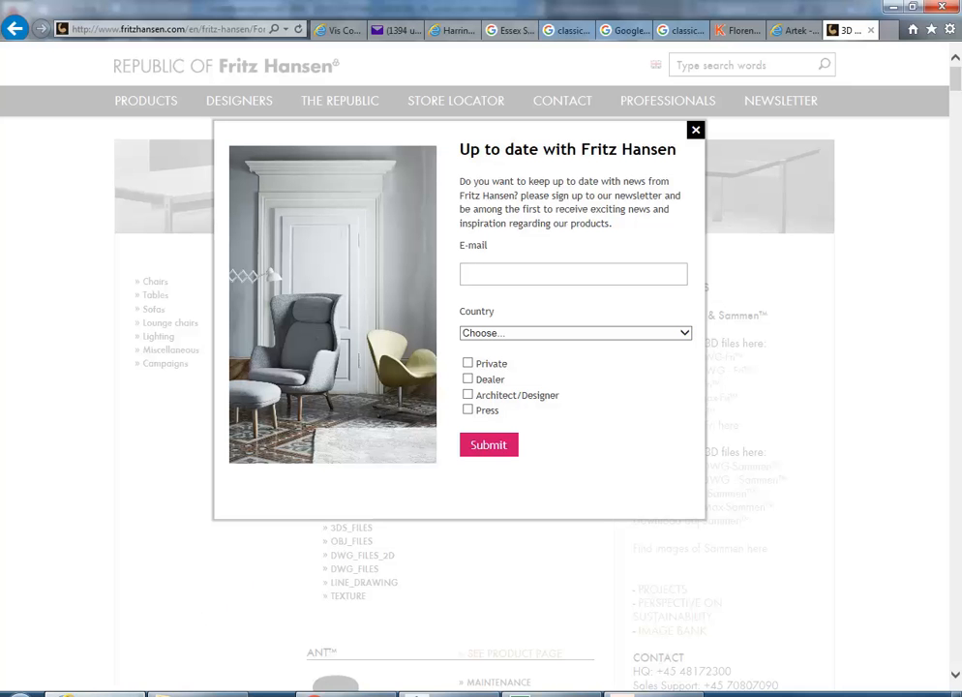
click(654, 694)
mouse_move(280, 368)
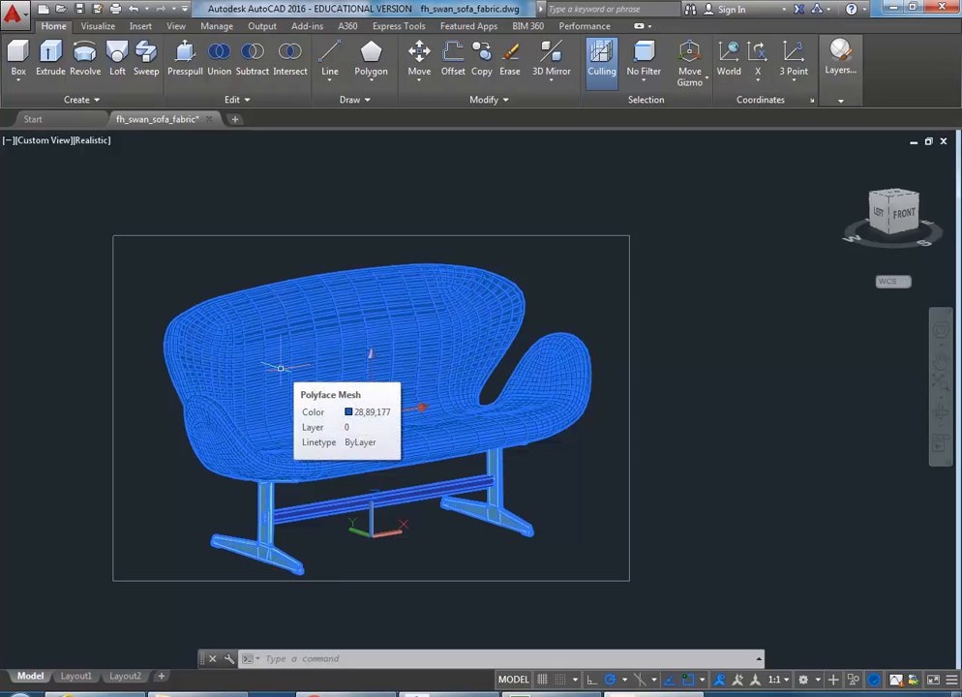
Step: Explode the sofa with X, undo it, and clear the selection
text(x)
key(Return)
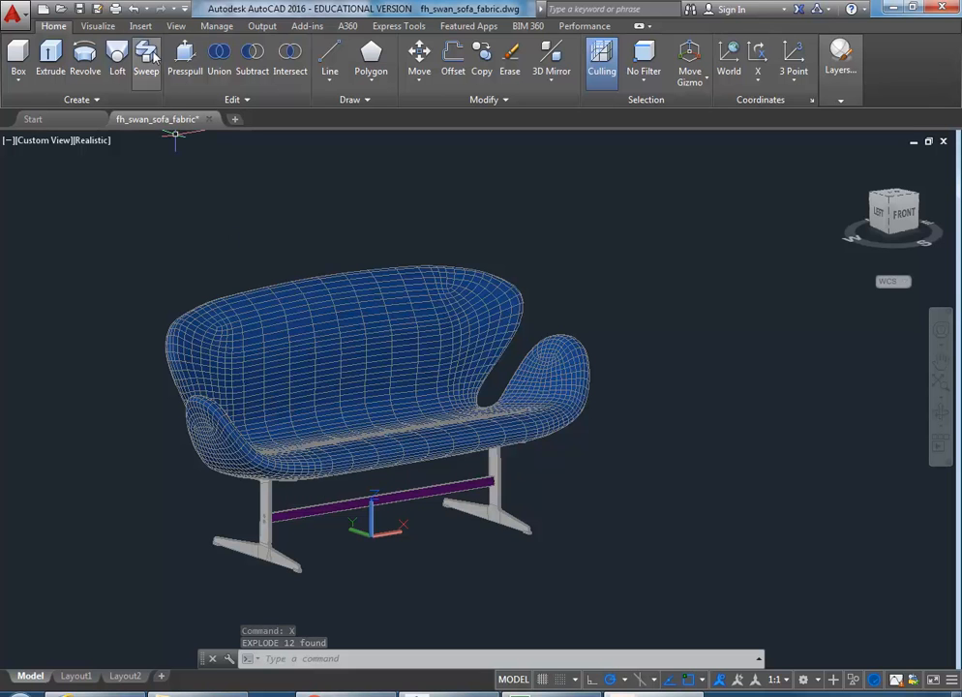
key(ctrl+z)
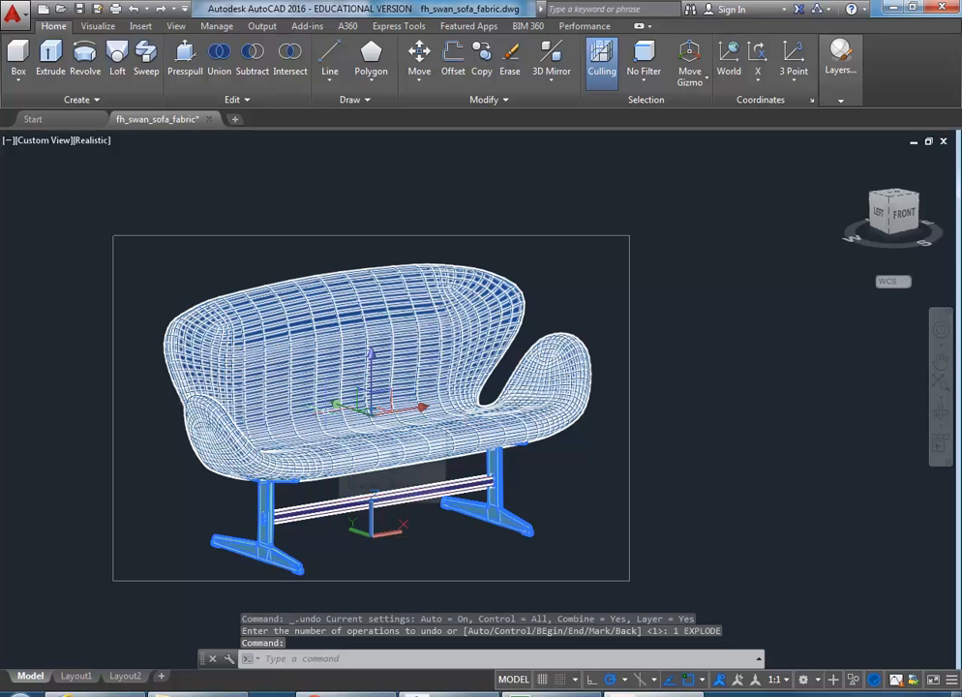
key(Escape)
key(Escape)
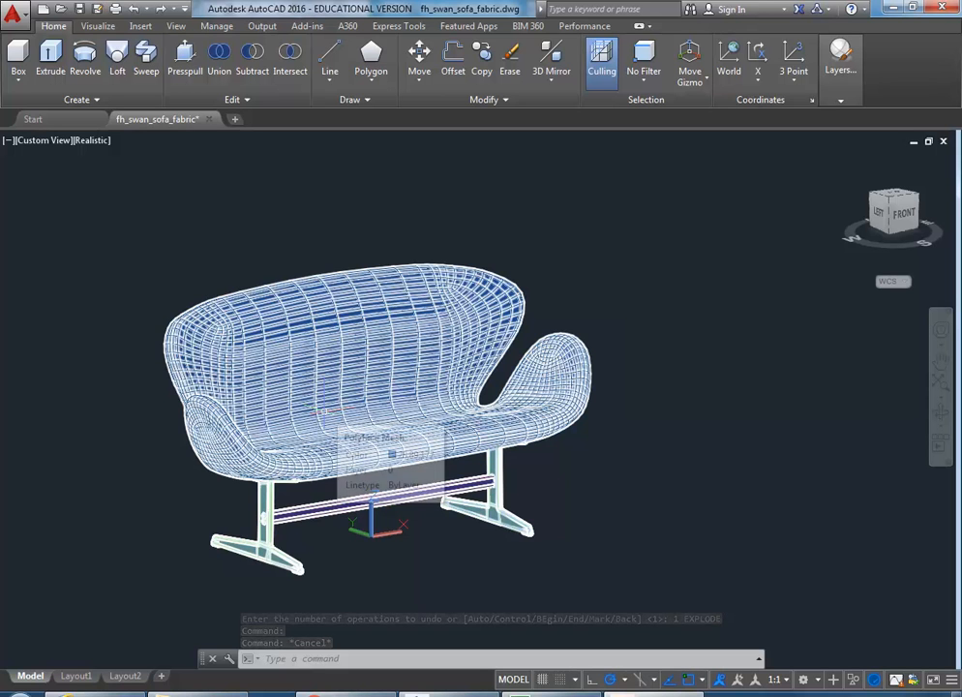
Step: Orbit and zoom until the sofa faces straight front
shift+middle_drag(464, 523, 387, 392)
shift+middle_drag(256, 397, 329, 504)
scroll(339, 468, up, 5)
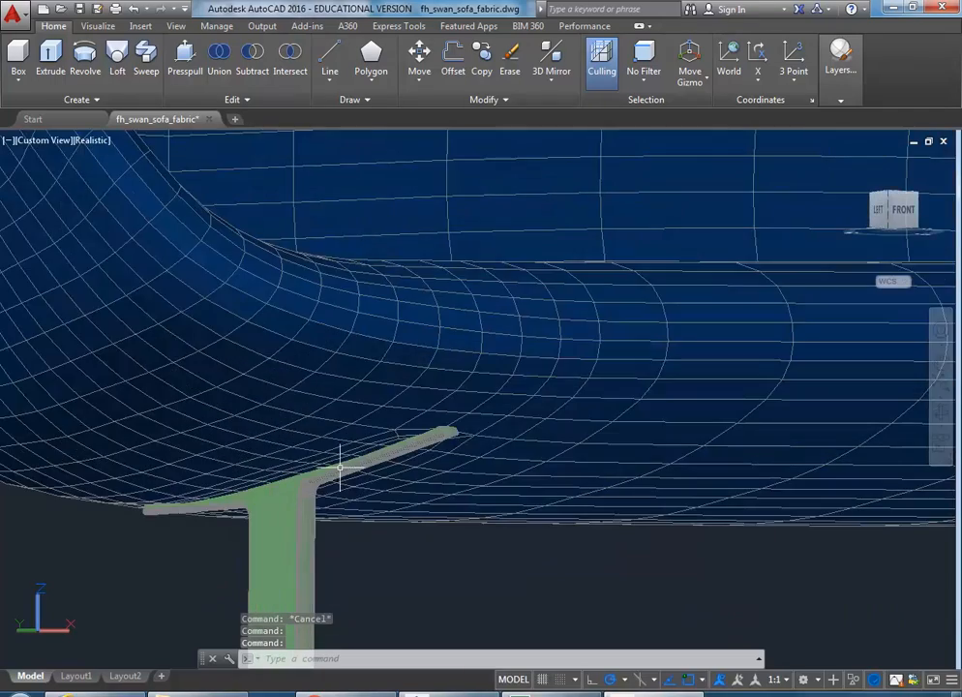
scroll(340, 468, up, 3)
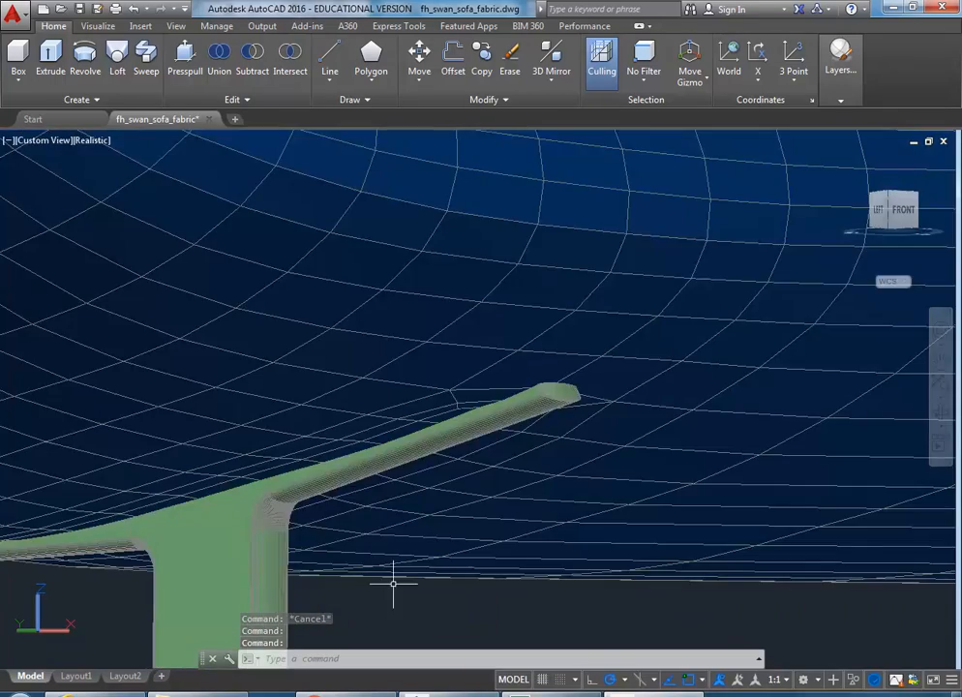
scroll(393, 576, down, 10)
shift+middle_drag(326, 496, 190, 539)
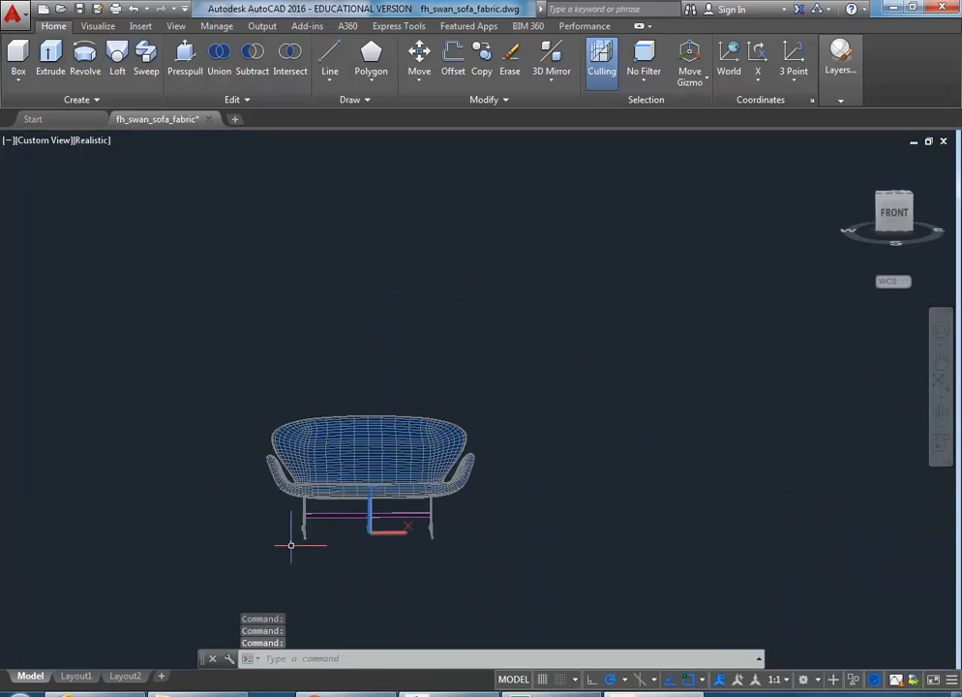
Step: Explode the sofa into its 12 separate objects and bring up the Layers panel
key(Escape)
key(Escape)
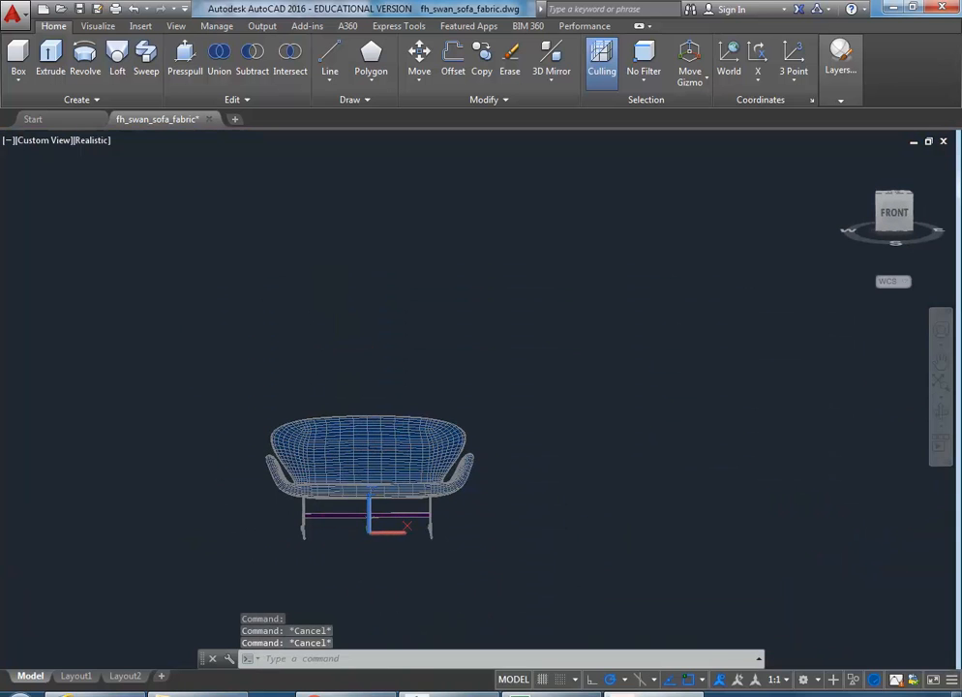
click(340, 468)
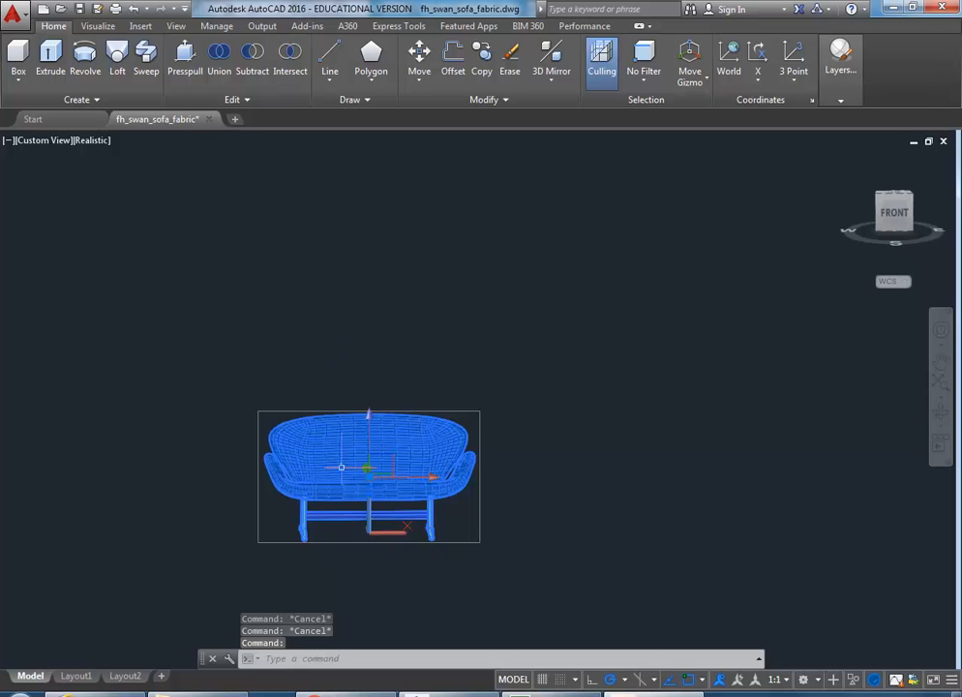
text(x)
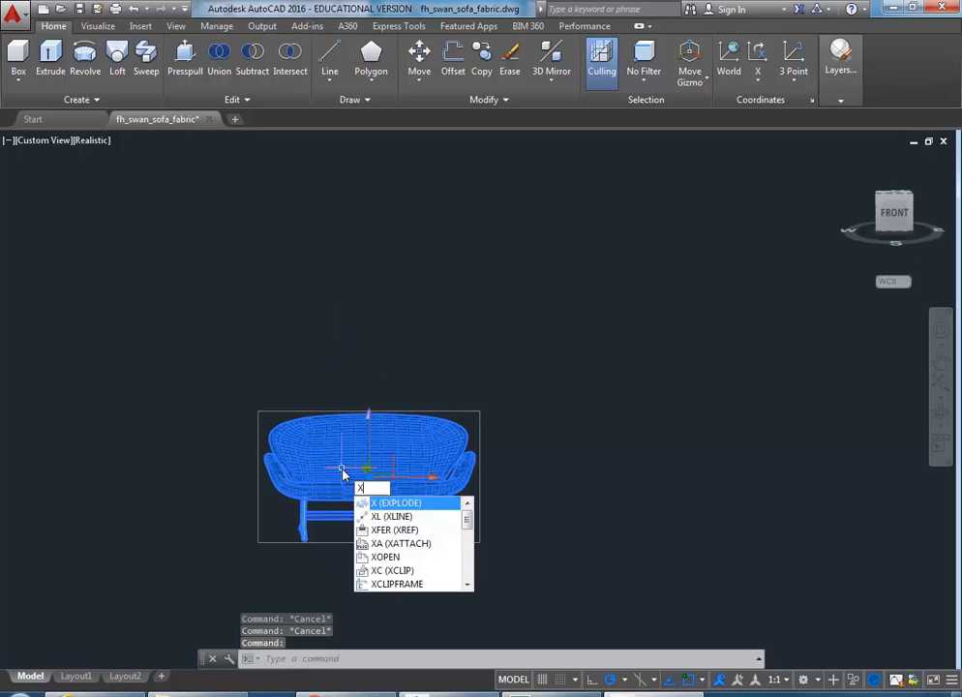
key(Return)
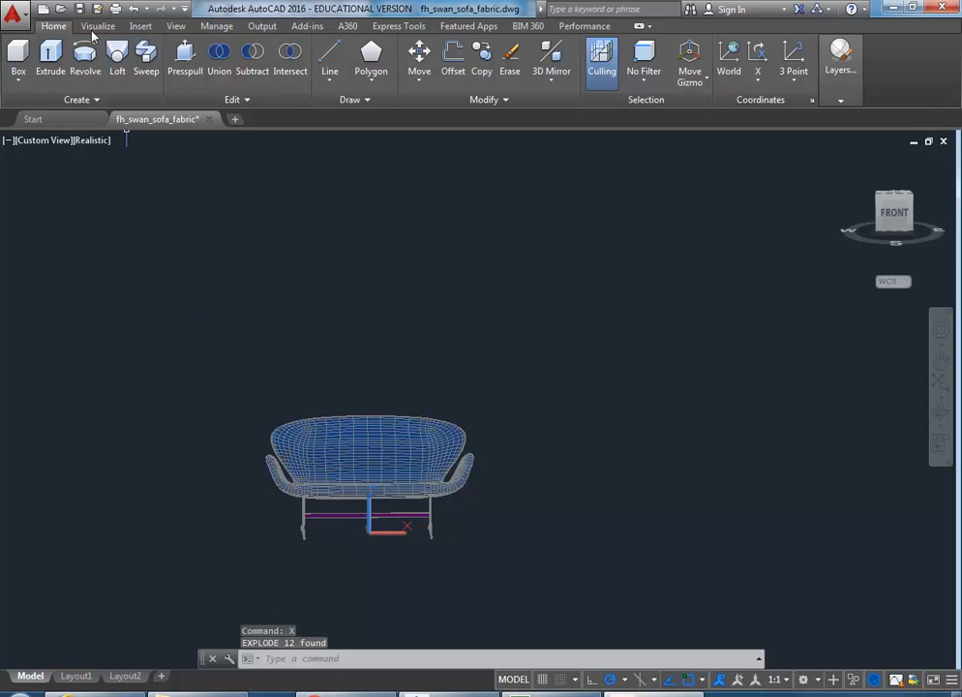
click(840, 58)
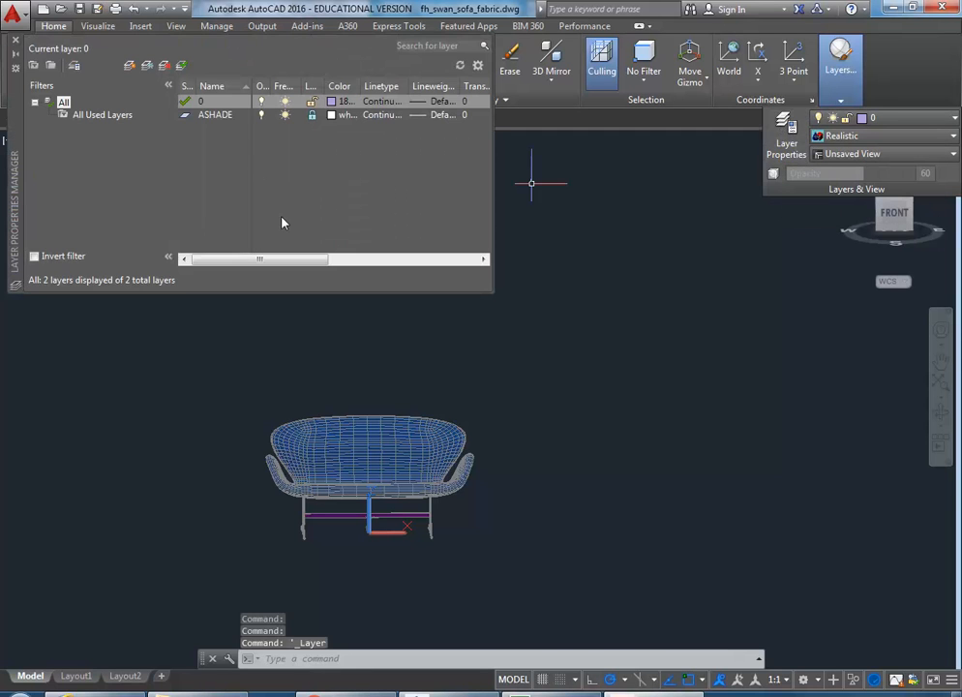
Step: Add two new layers named SOFA-LEGS and SOFA-SEAT, correcting the mistyped SOFA-SEAQ
key(alt+n)
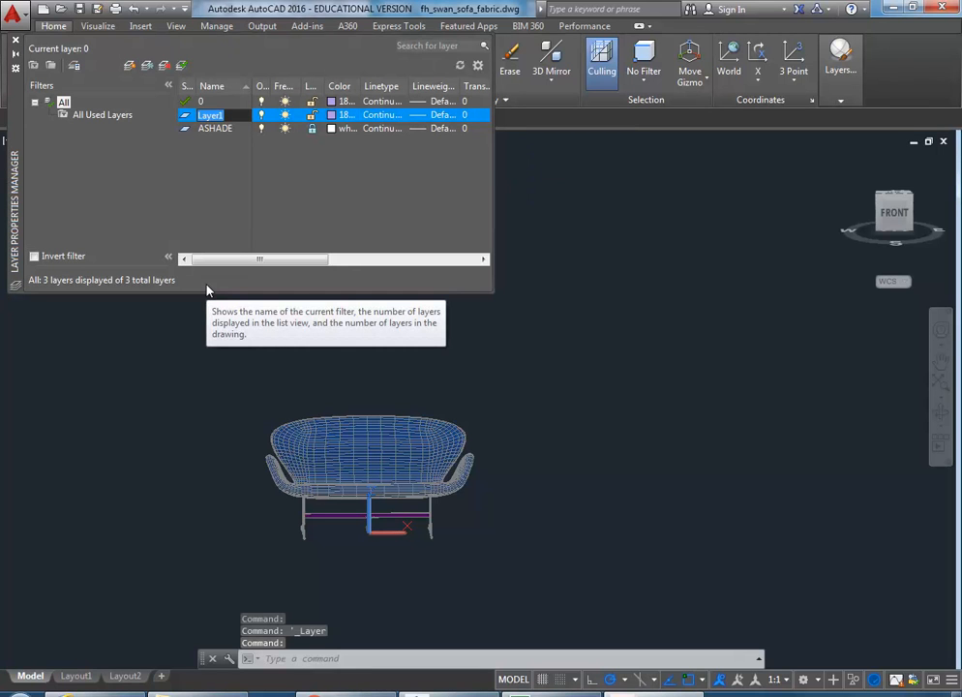
text(SOFA-LEGS)
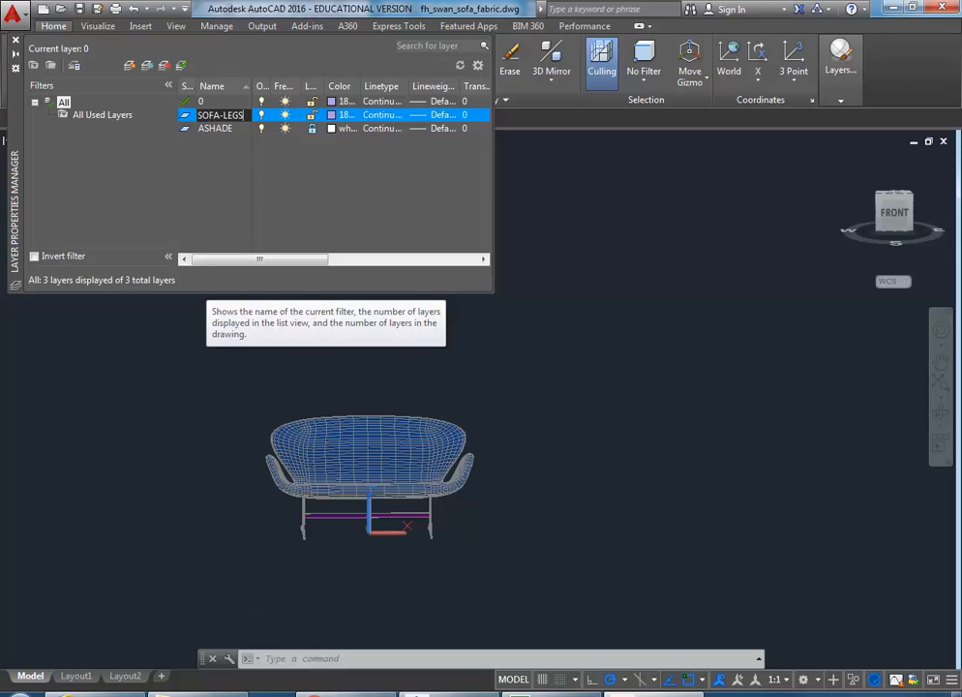
key(Return)
key(Return)
text(SOFA-SE)
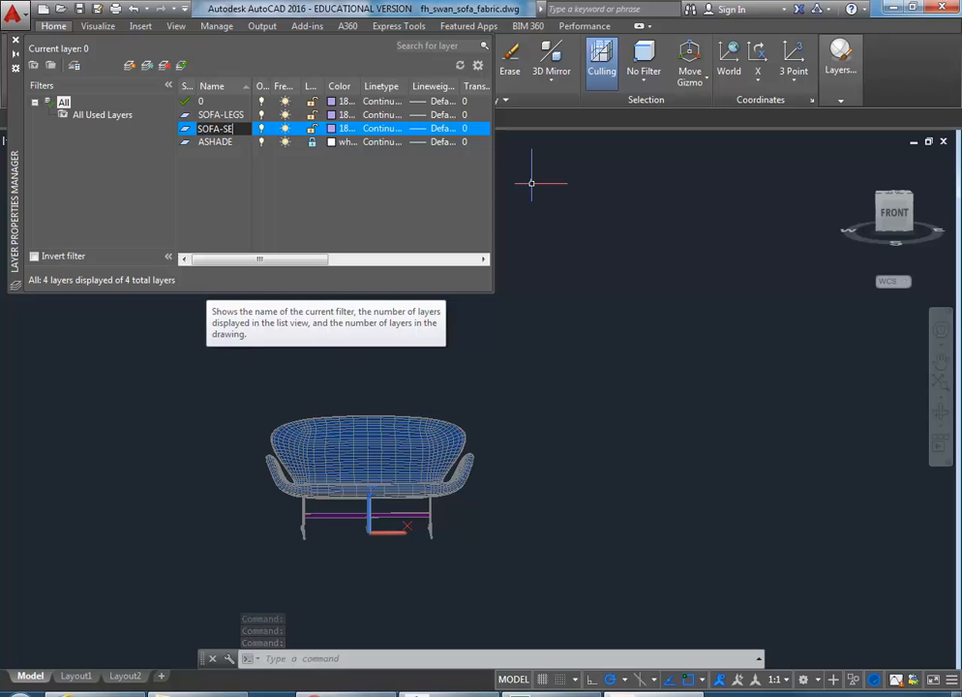
text(AQ)
key(BackSpace)
text(T)
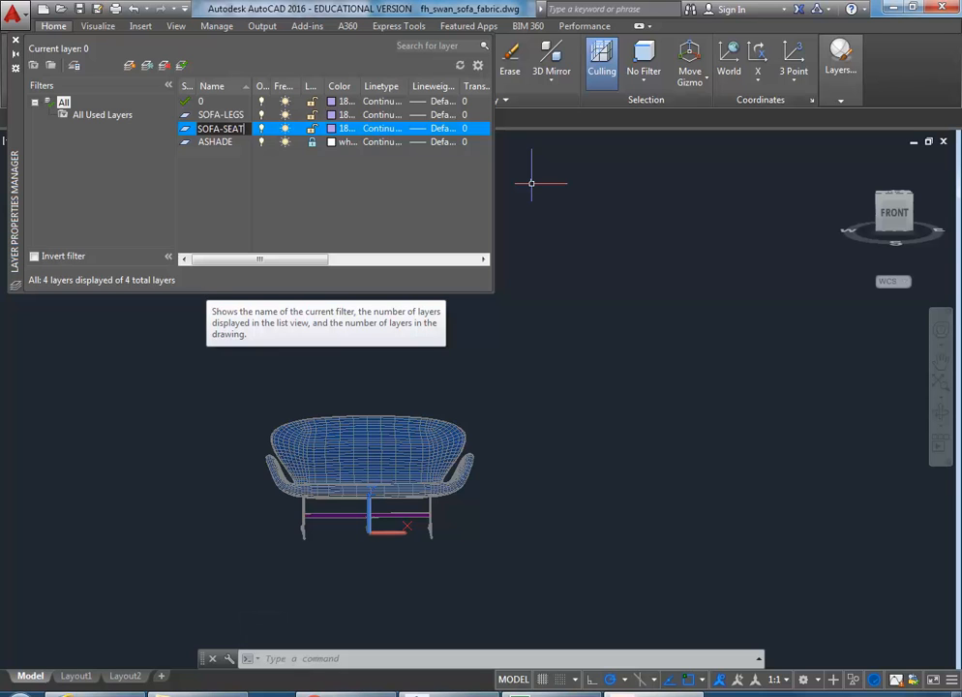
key(Return)
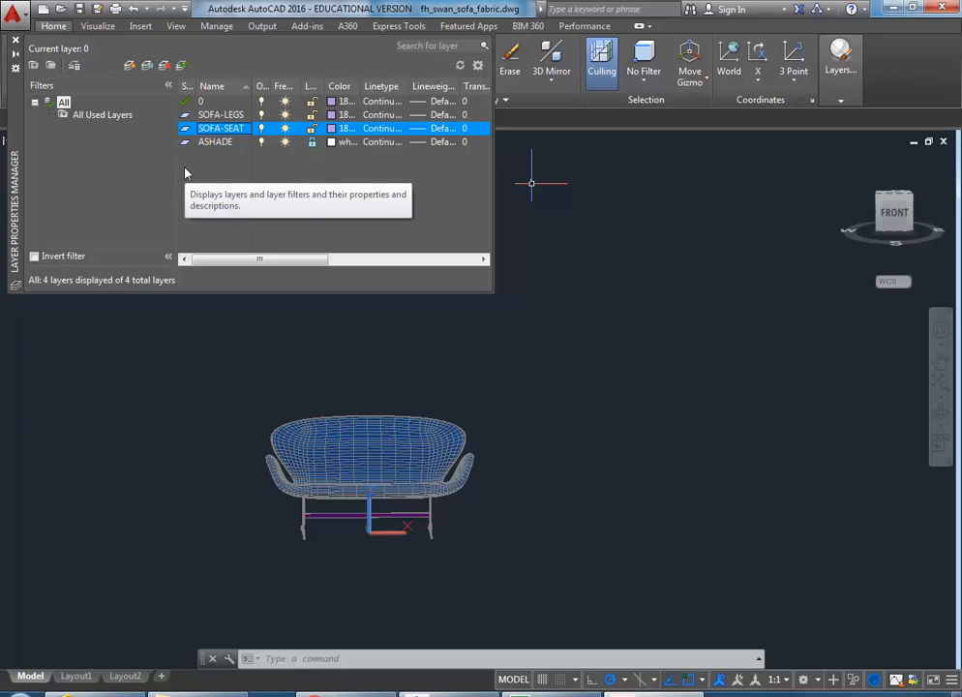
Step: Leave SOFA-SEAT's colour unchanged and give SOFA-LEGS index colour 51 (yellow)
click(331, 130)
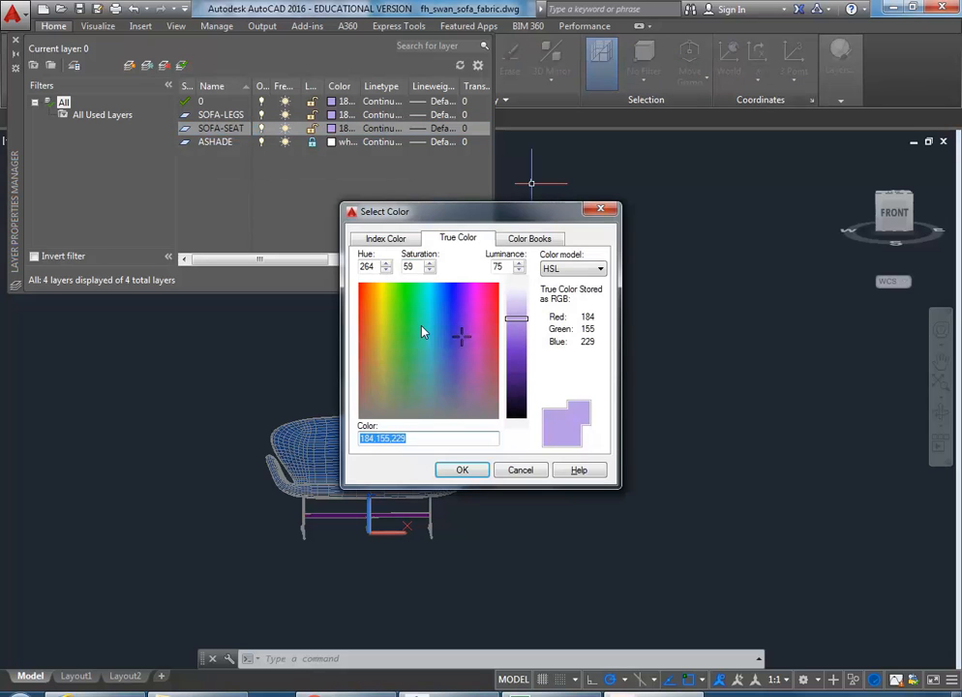
click(386, 240)
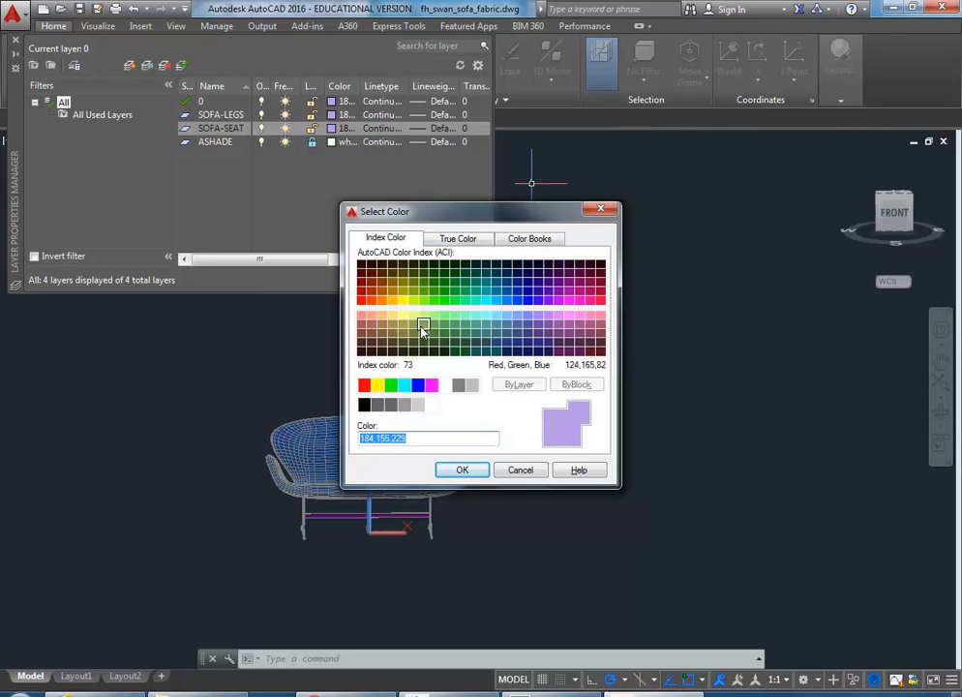
click(496, 319)
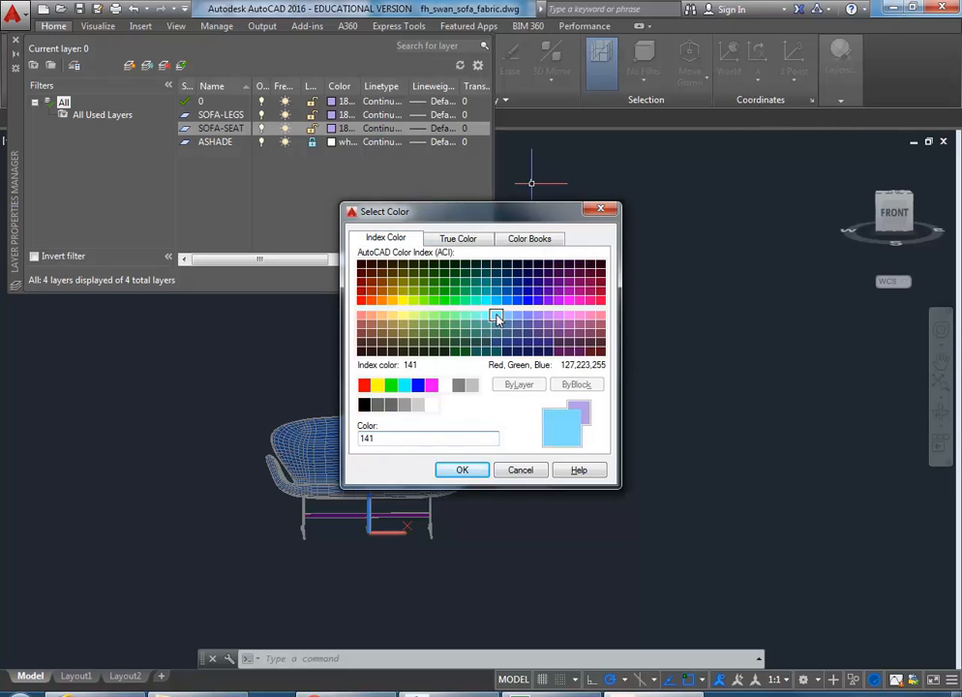
click(501, 473)
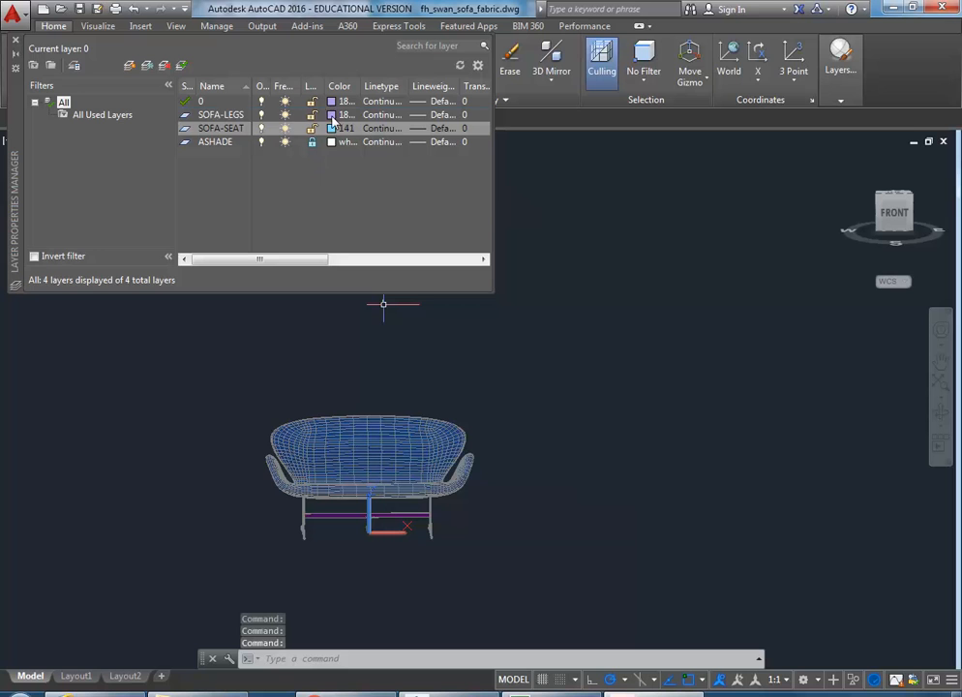
click(333, 116)
click(385, 238)
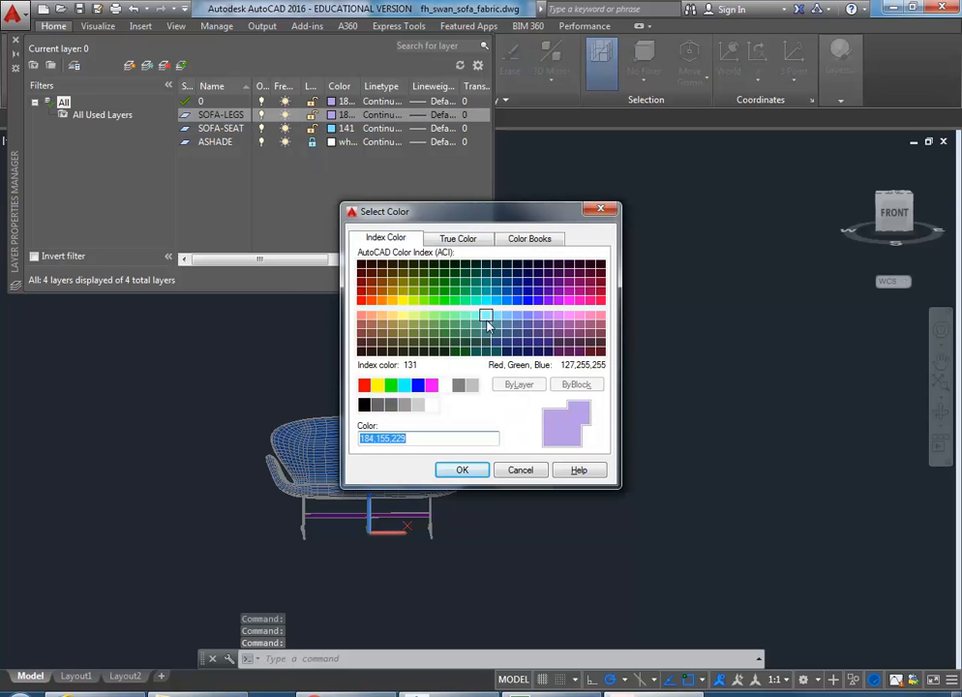
click(403, 317)
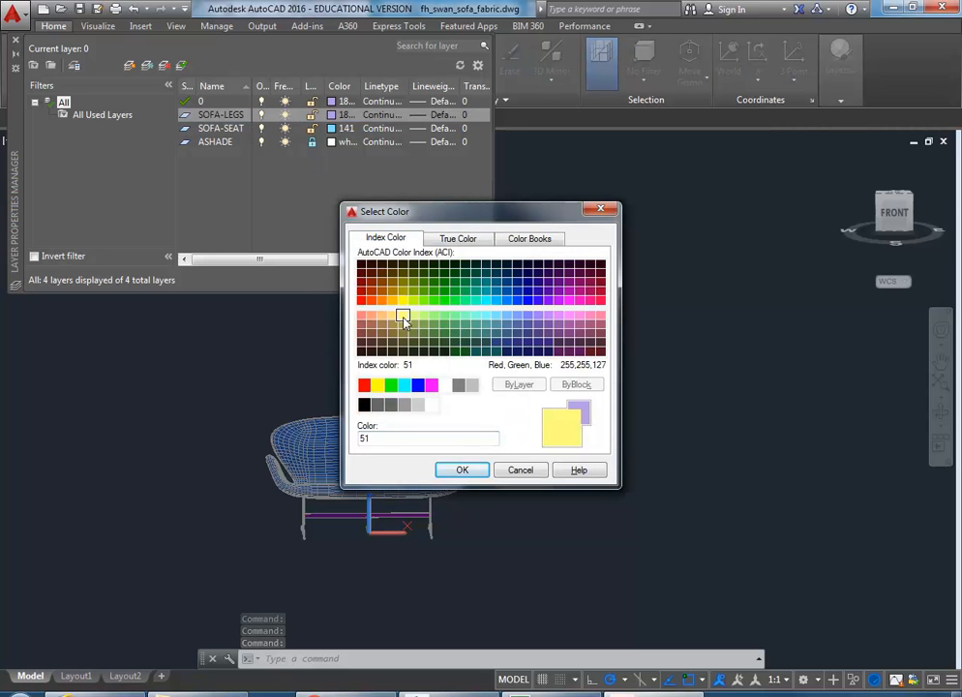
click(470, 471)
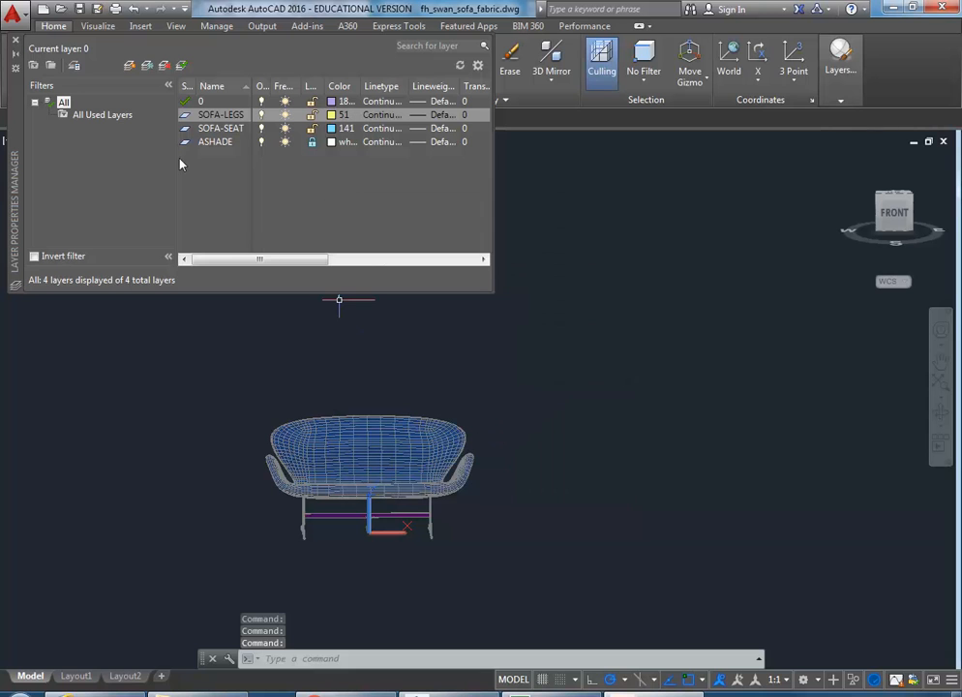
Step: Close the Layer Properties Manager and begin a window selection around the sofa legs
click(15, 40)
scroll(339, 452, up, 5)
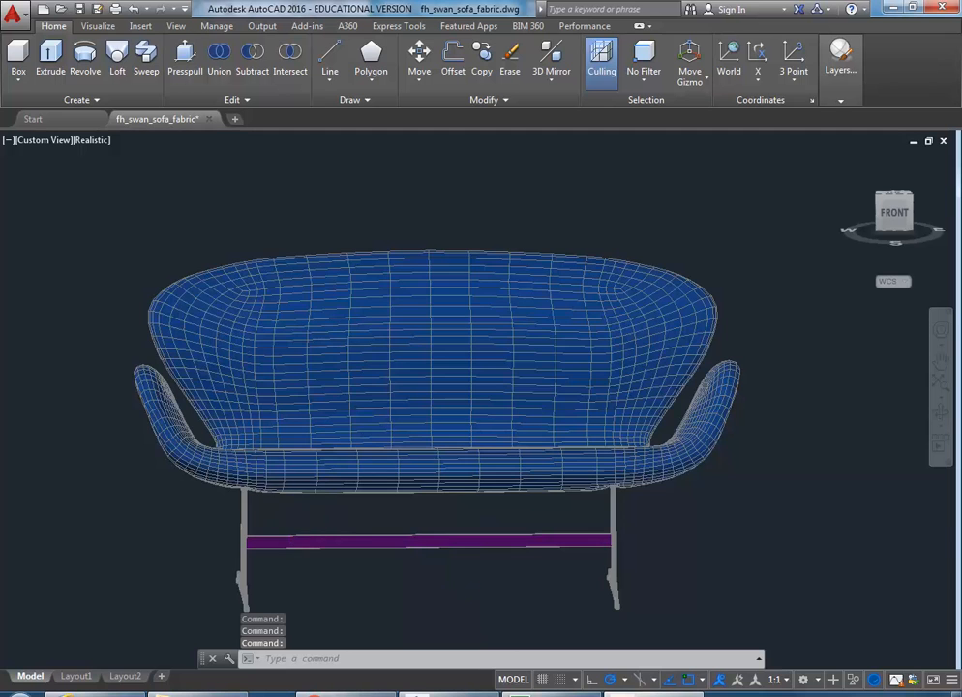
scroll(291, 502, down, 3)
mouse_move(507, 586)
shift+middle_down()
mouse_move(488, 569)
mouse_move(516, 591)
shift+middle_up()
click(520, 589)
Step: Finish window-selecting the leg frame and show the layer list in the Layers panel
click(213, 511)
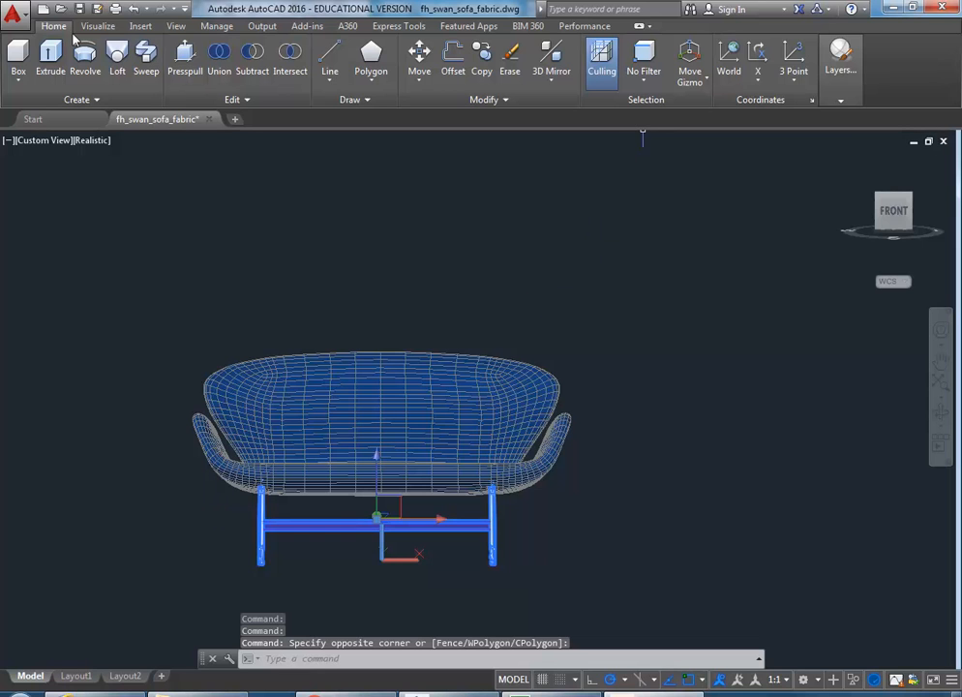
click(856, 80)
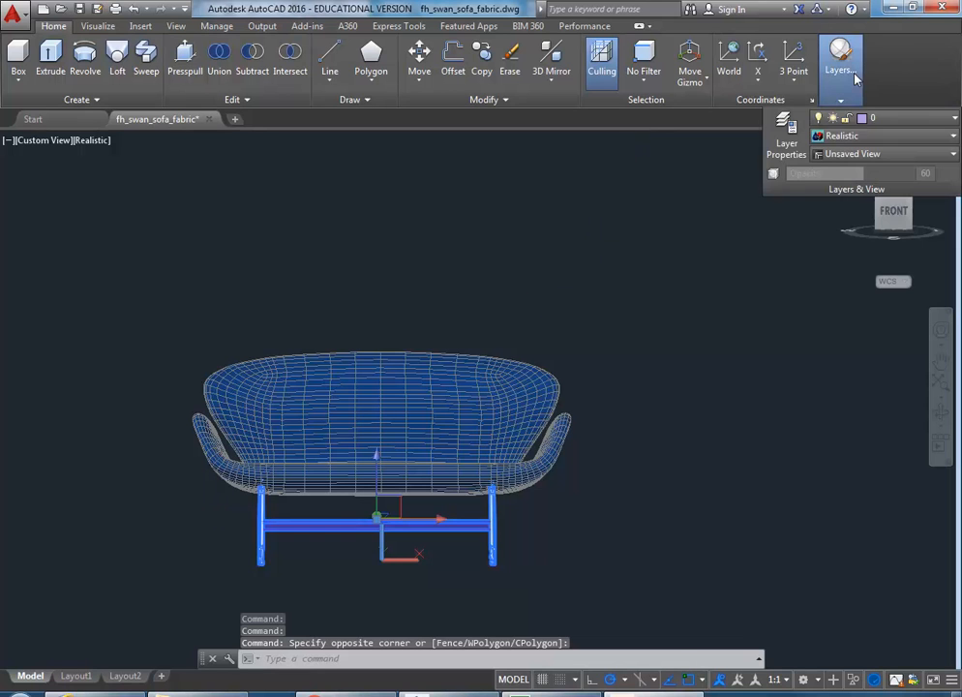
click(874, 119)
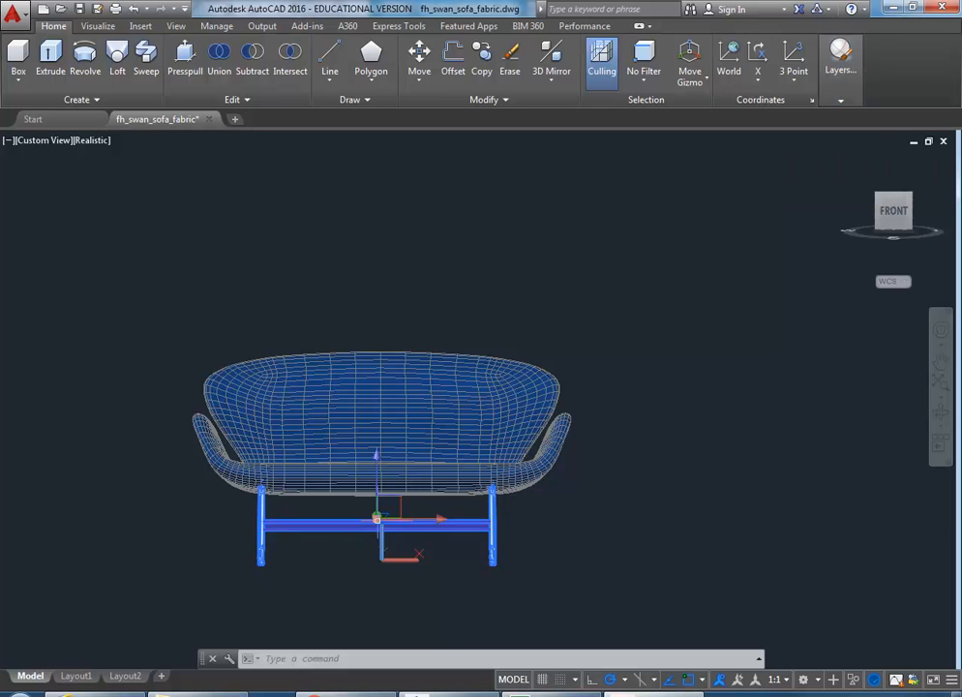
Step: In Properties, change the selected legs' colour from *VARIES* to ByLayer
right_click(407, 307)
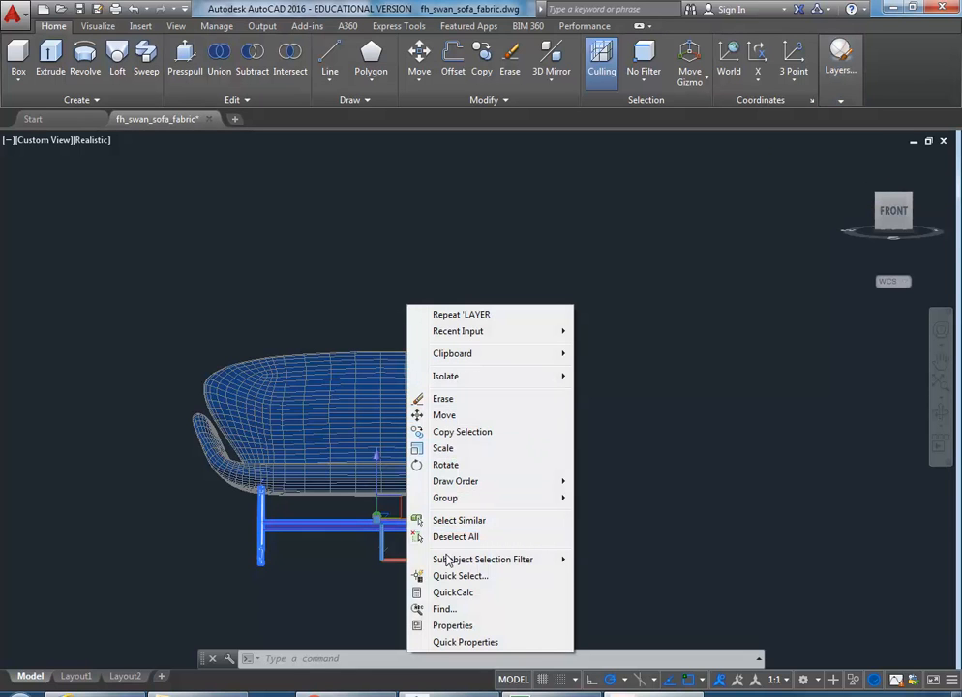
click(464, 625)
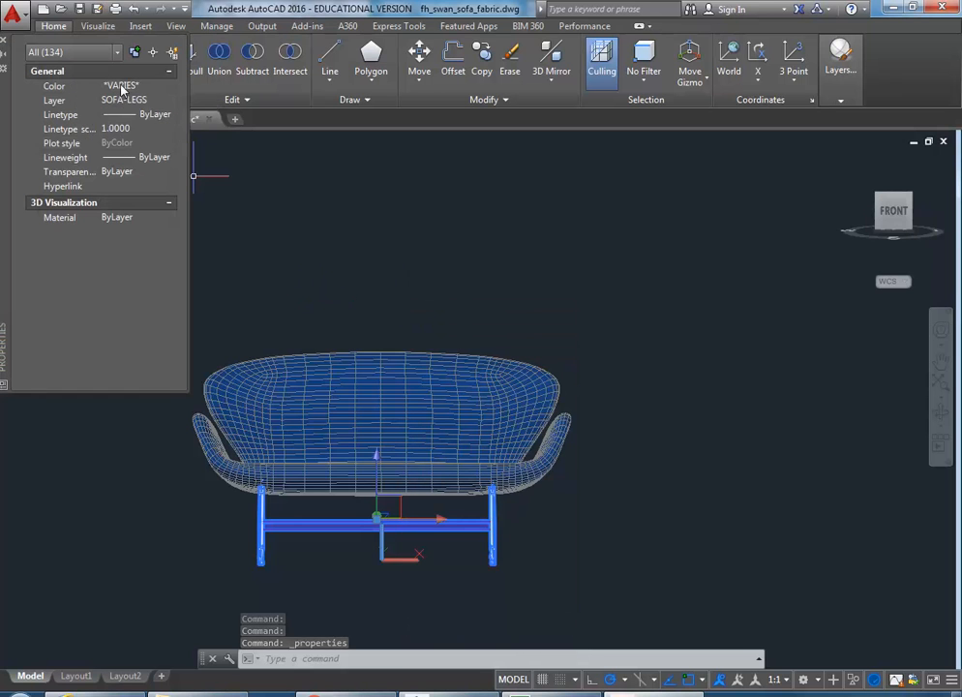
click(173, 89)
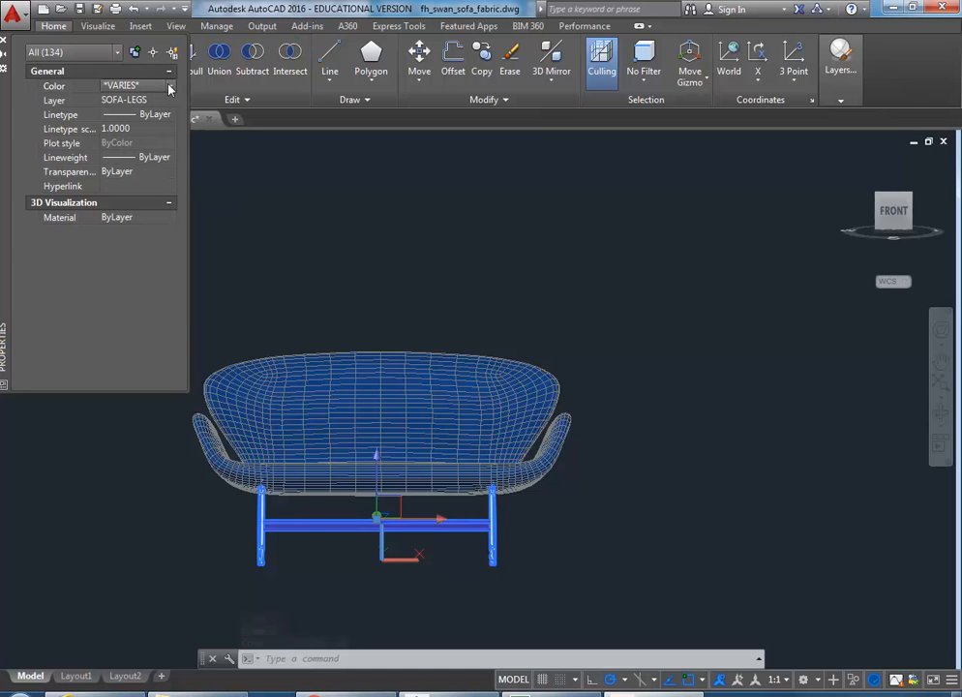
click(172, 89)
scroll(172, 117, up, 1)
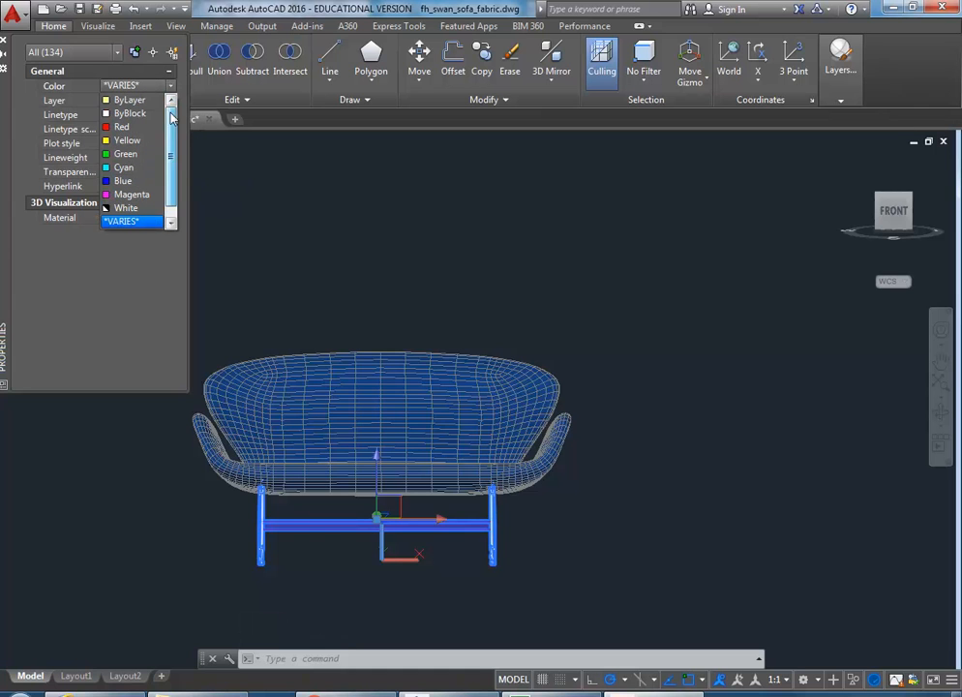
click(131, 101)
Step: Pan, zoom and orbit to inspect the now-yellow legs from below, then deselect them
middle_drag(377, 454, 493, 367)
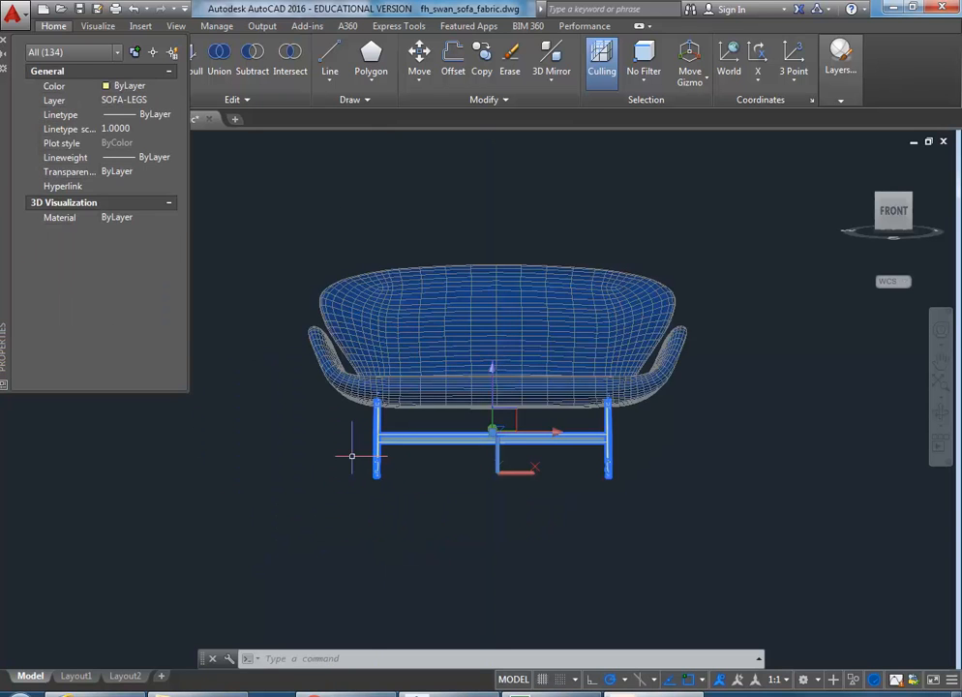
scroll(348, 451, up, 3)
scroll(393, 368, up, 3)
shift+middle_drag(412, 358, 398, 339)
shift+middle_drag(377, 284, 412, 416)
scroll(455, 436, down, 4)
middle_drag(545, 455, 470, 424)
key(Escape)
scroll(470, 419, down, 3)
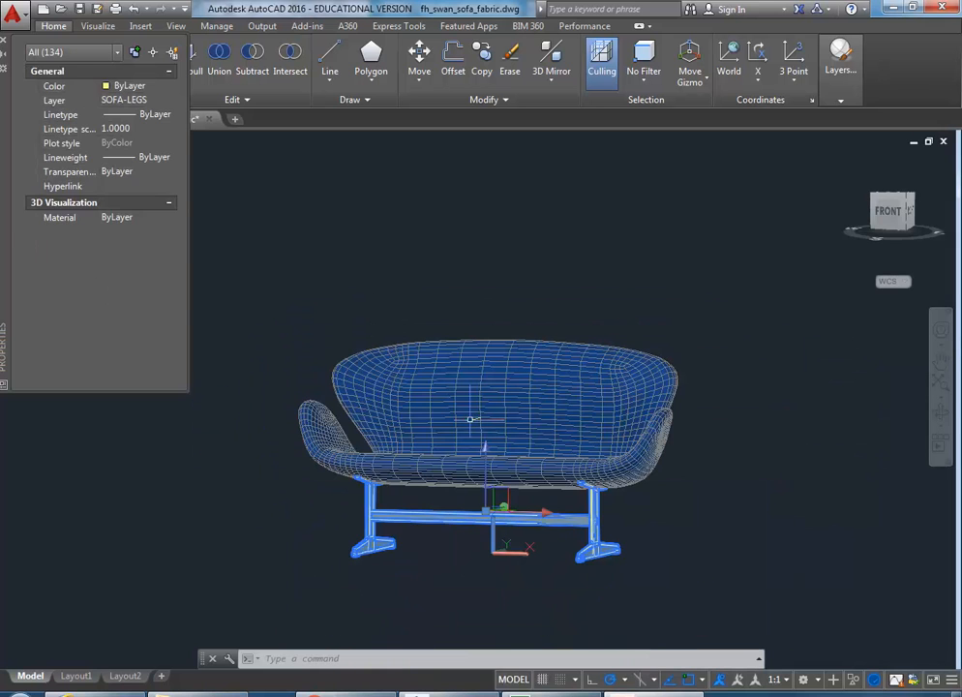
key(Escape)
Step: Turn off the SOFA-LEGS layer in the Layers dropdown
mouse_move(842, 77)
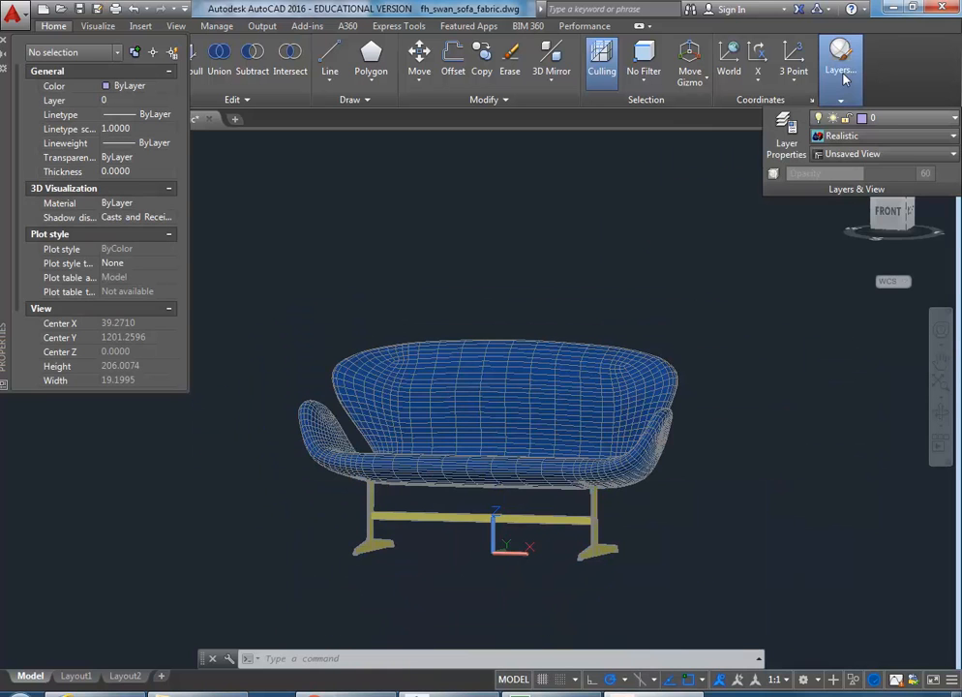
click(862, 120)
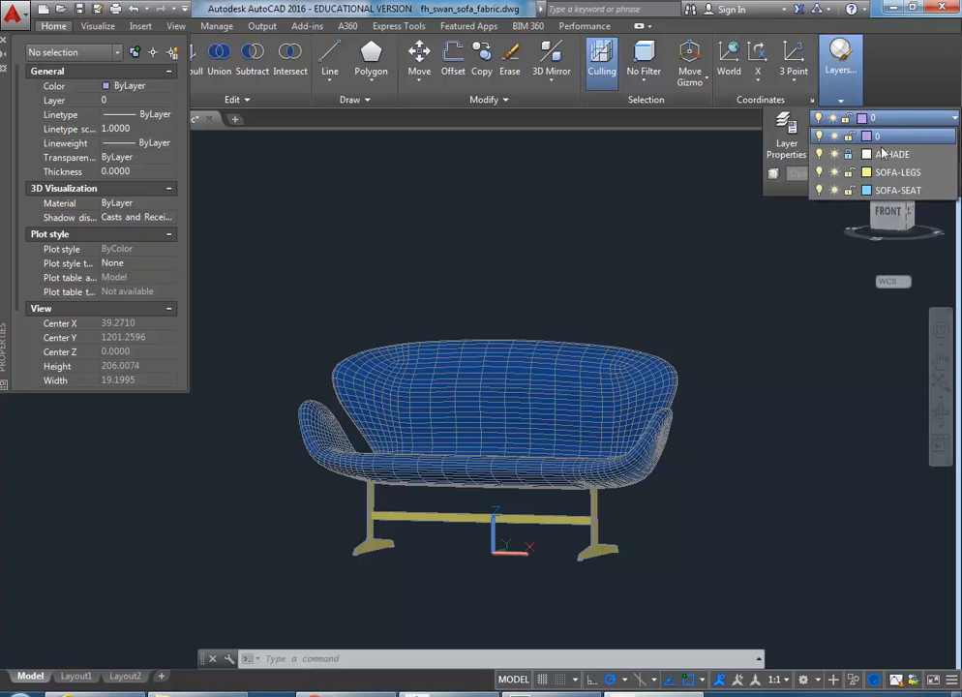
click(820, 172)
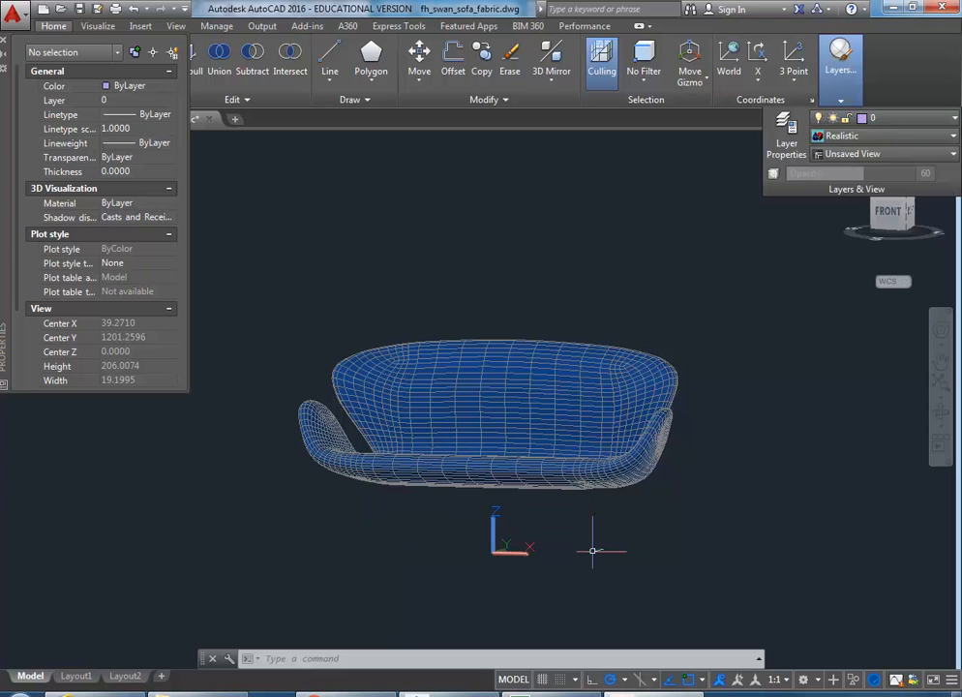
Step: Window-select the sofa body's 7524 3D faces and move them onto the SOFA-SEAT layer
shift+middle_drag(441, 515, 495, 554)
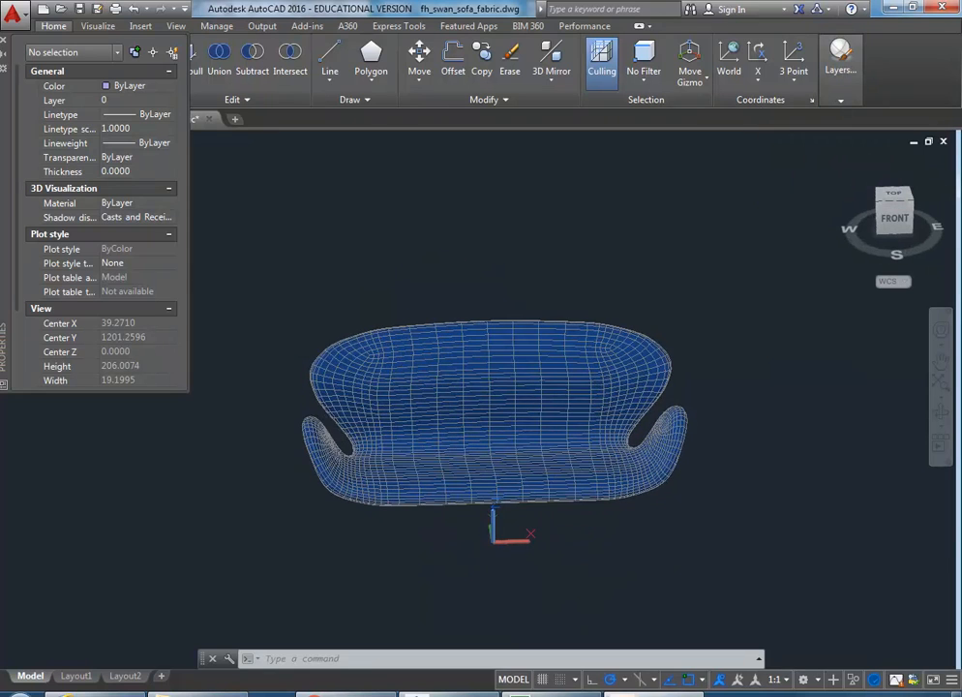
click(262, 259)
click(777, 543)
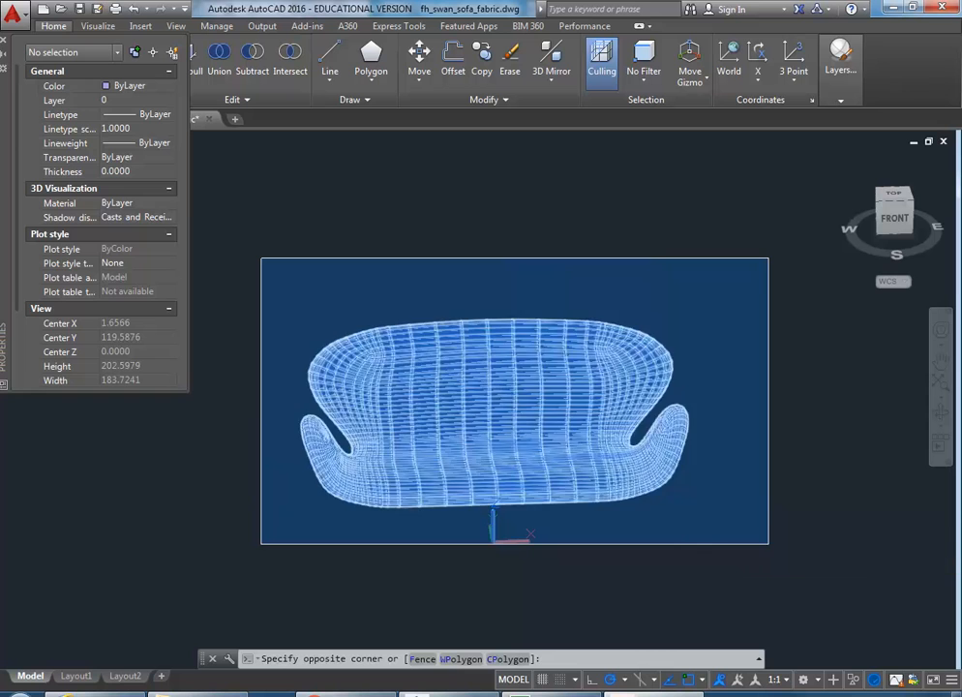
click(841, 60)
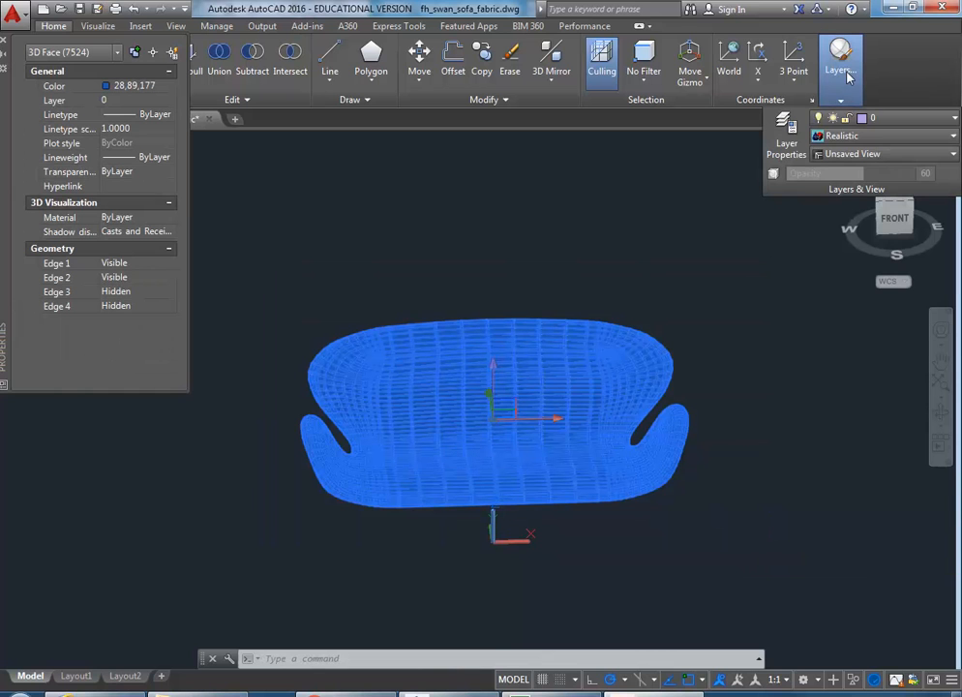
click(876, 119)
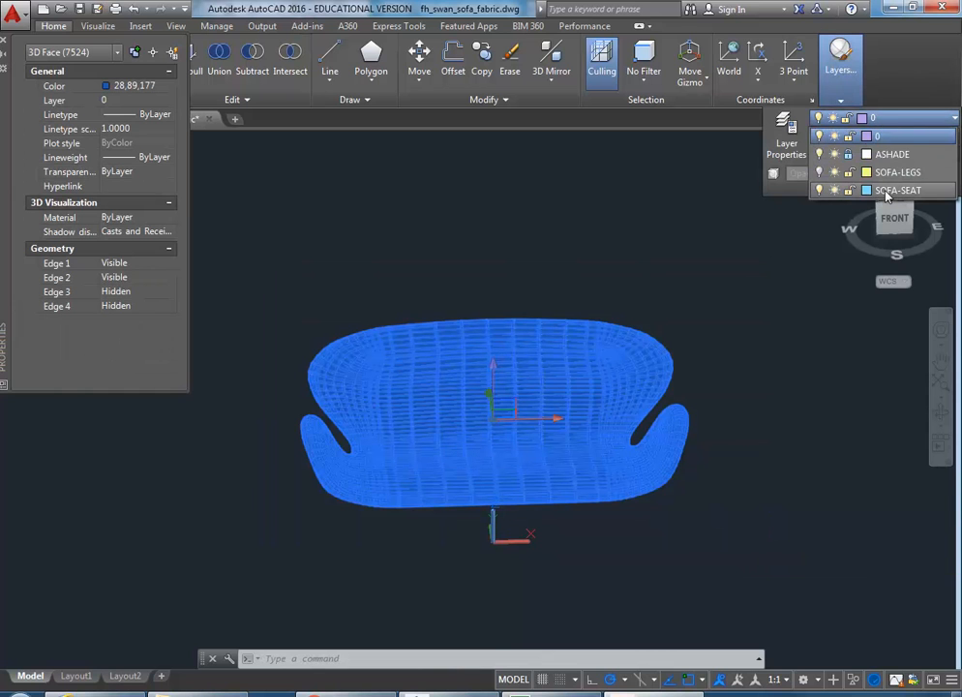
click(891, 191)
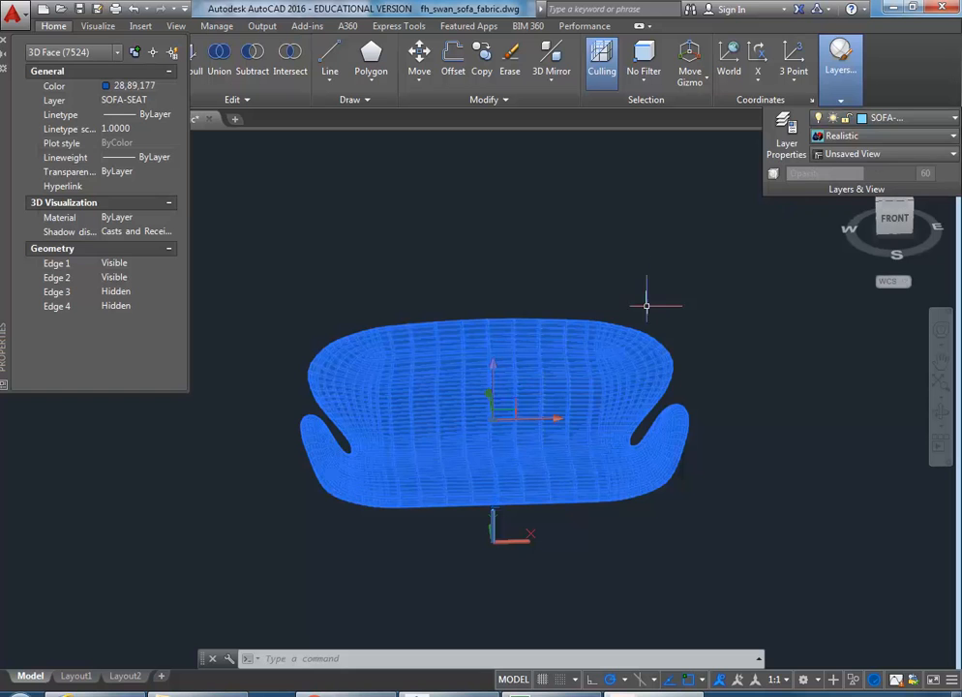
key(Escape)
key(Escape)
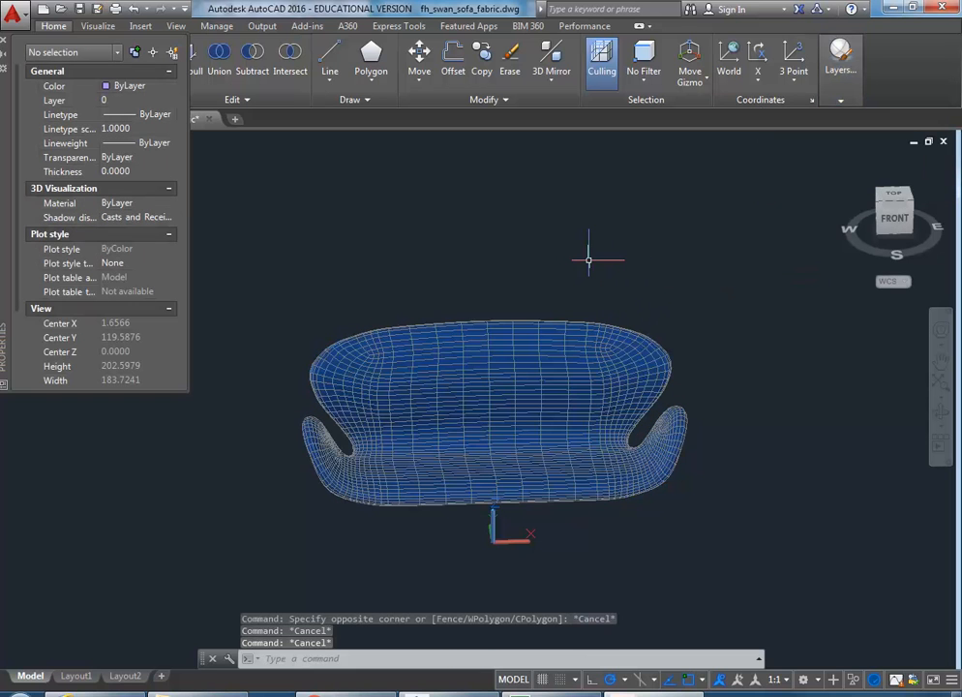
Step: Window-select the sofa mesh and change its colour from 28,89,177 to ByLayer
click(255, 249)
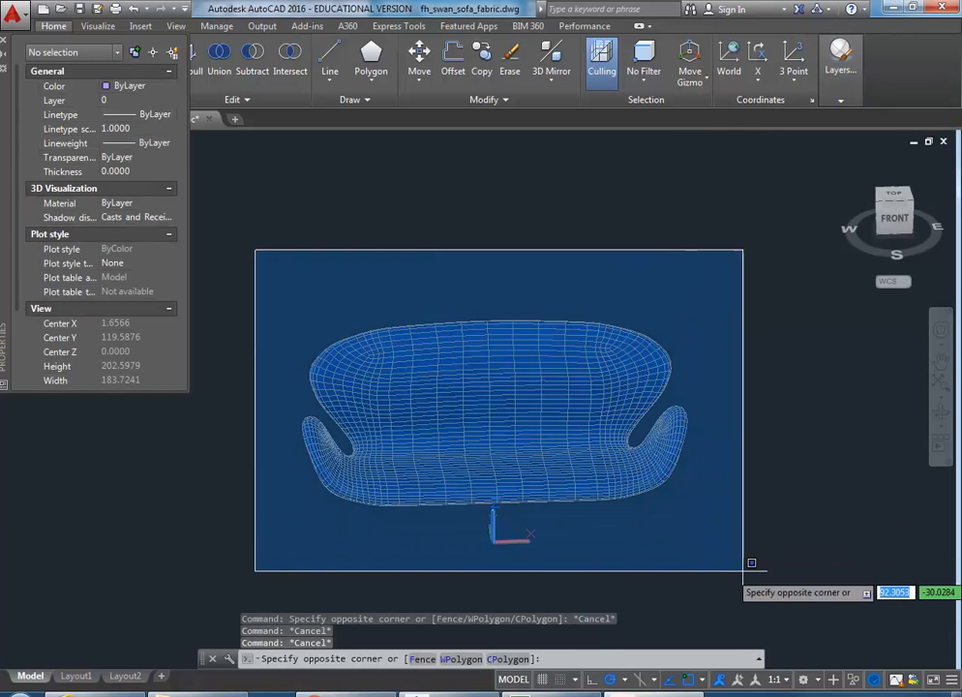
click(744, 571)
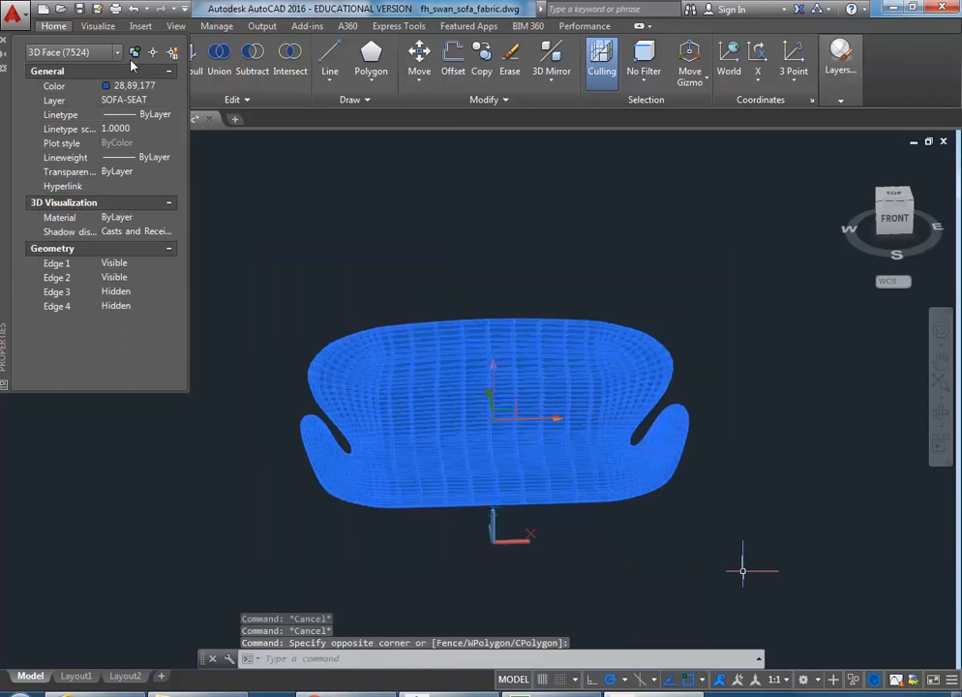
click(173, 87)
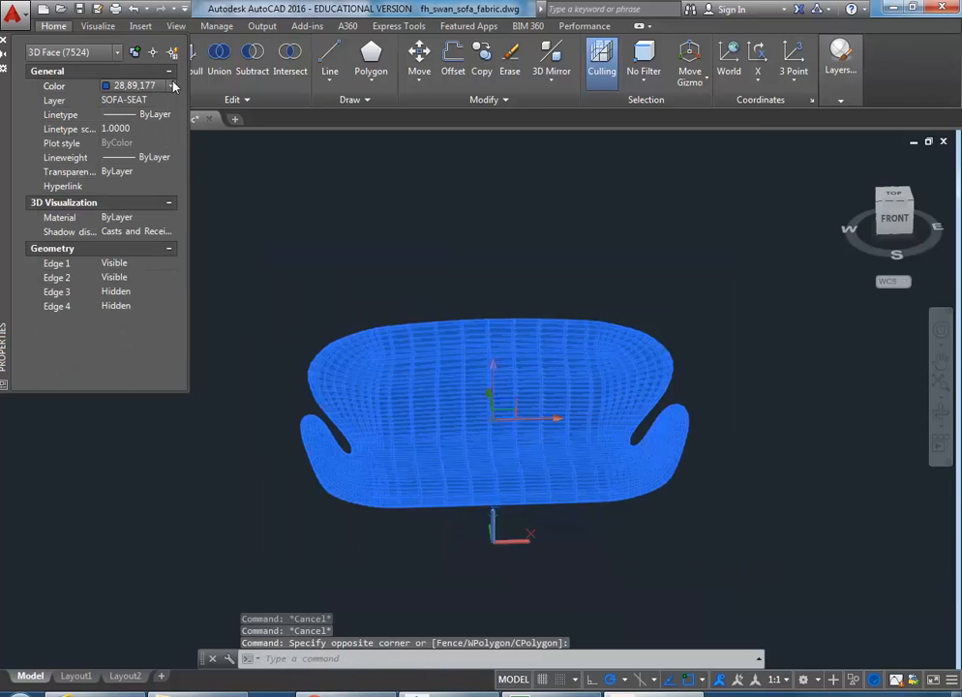
click(172, 86)
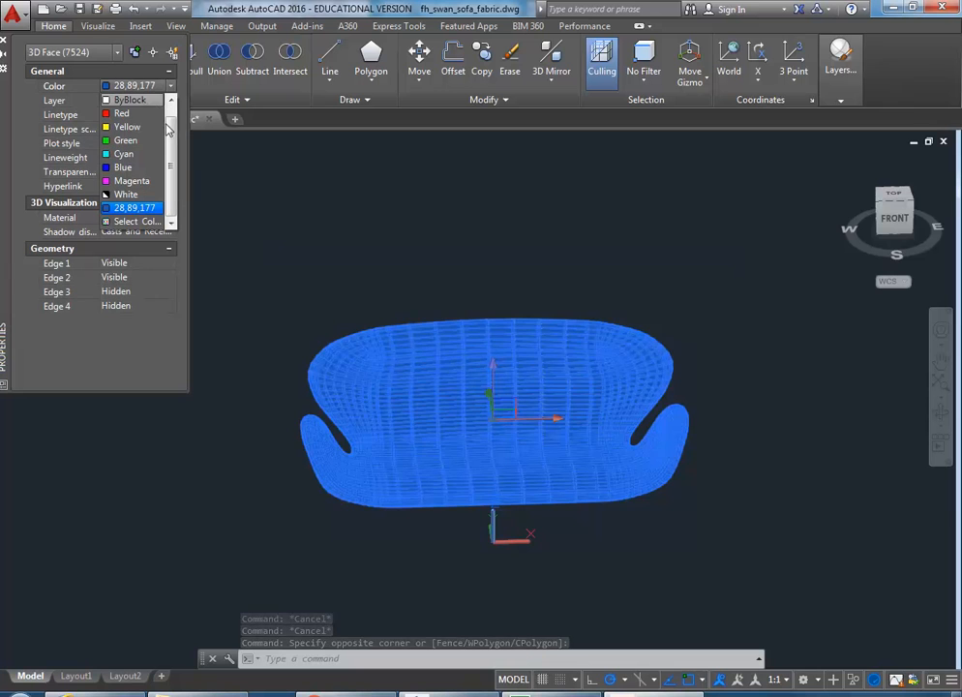
drag(170, 131, 171, 105)
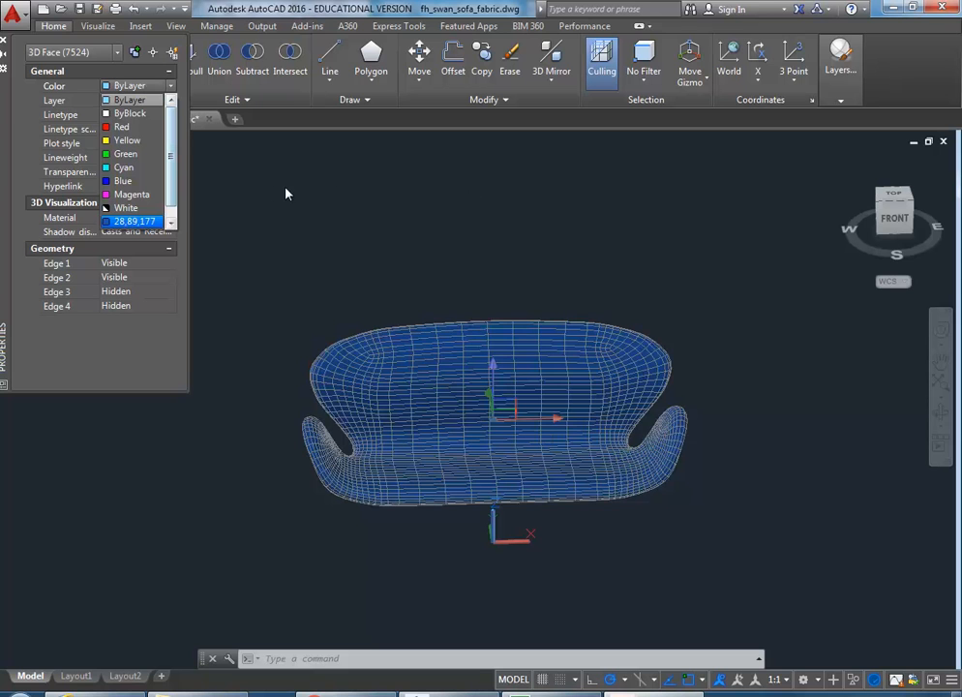
click(304, 259)
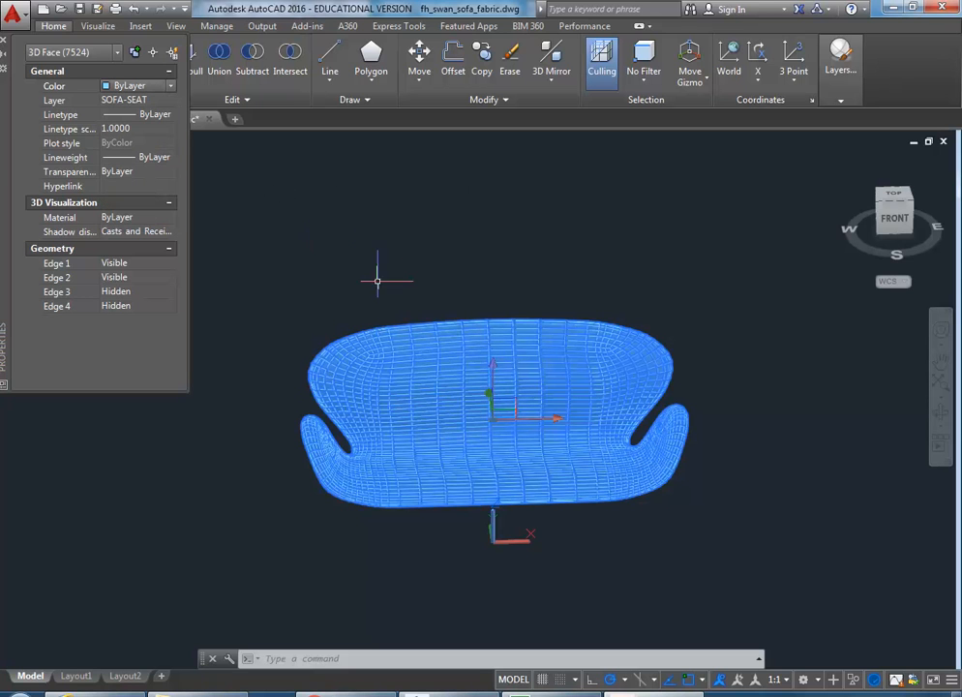
Step: Close the Properties palette, deselect the sofa, and orbit and pan to a front-side view
click(5, 42)
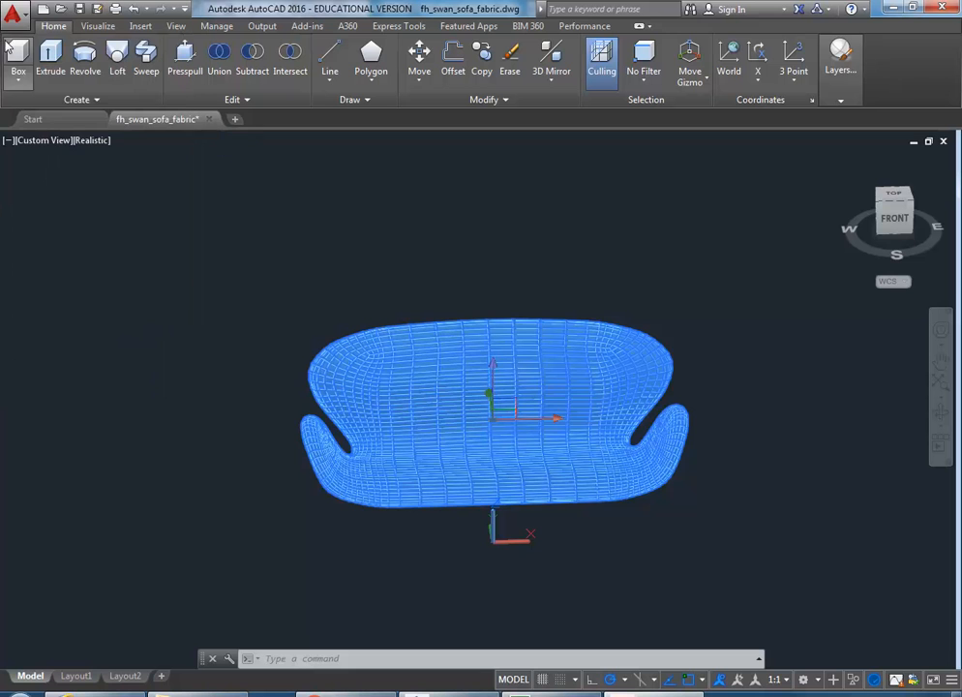
key(Escape)
shift+middle_drag(464, 426, 539, 487)
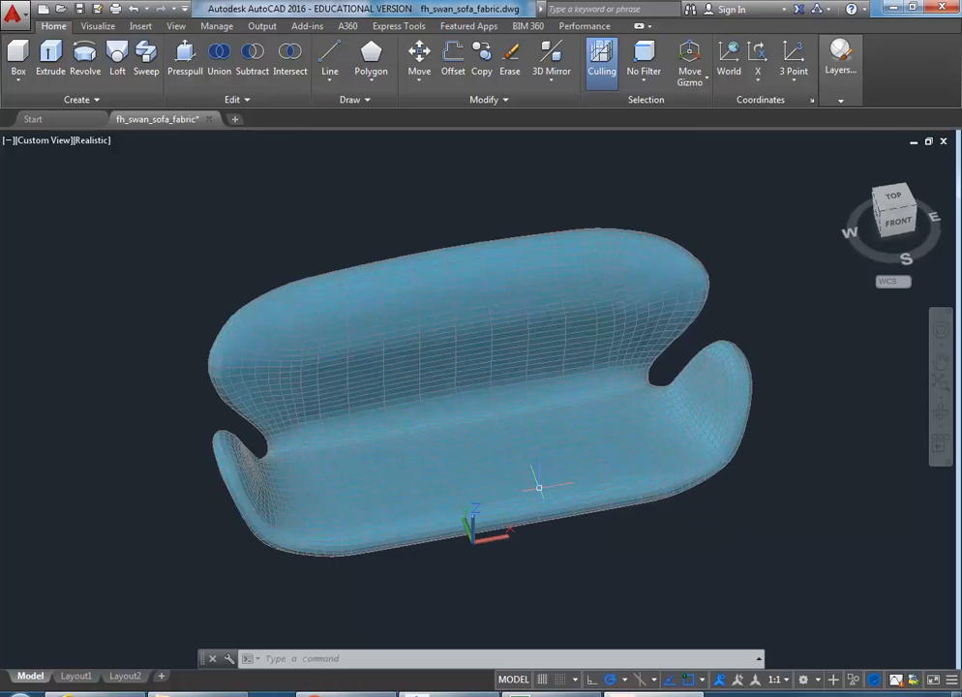
mouse_move(453, 481)
shift+middle_down()
mouse_move(310, 386)
mouse_move(455, 488)
mouse_move(532, 469)
mouse_move(502, 455)
mouse_move(437, 469)
shift+middle_up()
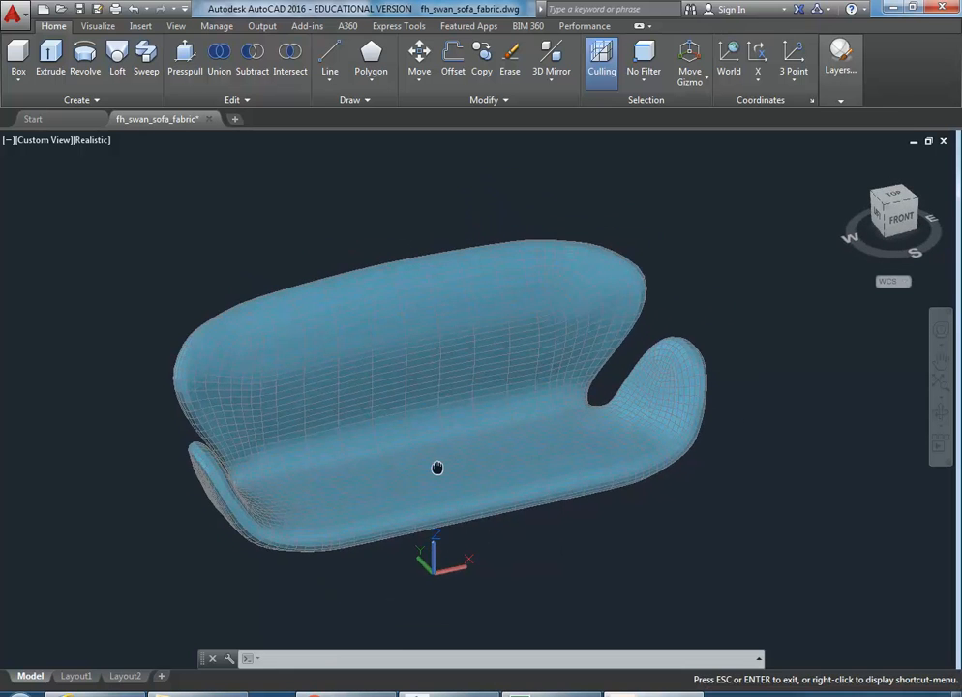
middle_drag(233, 279, 230, 300)
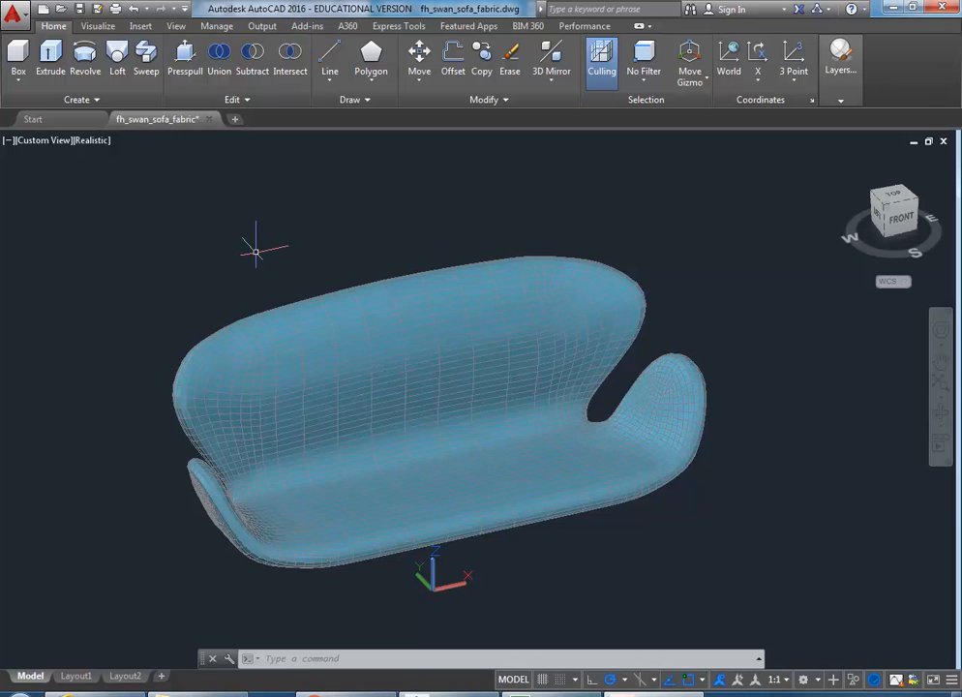
Step: Turn the SOFA-LEGS layer back on so the yellow legs reappear under the body
click(841, 60)
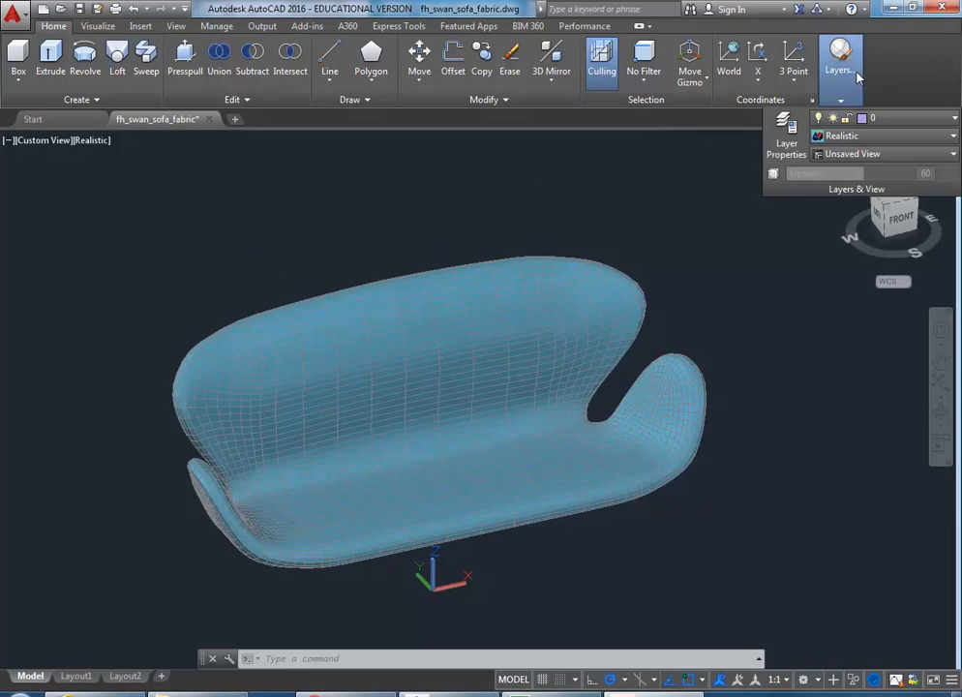
click(886, 118)
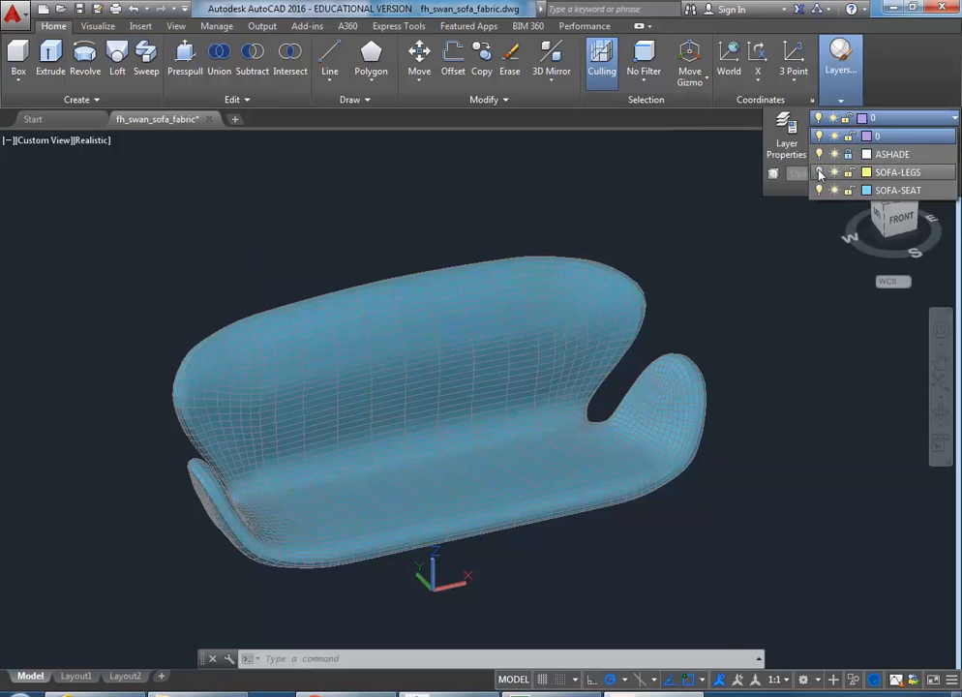
click(819, 173)
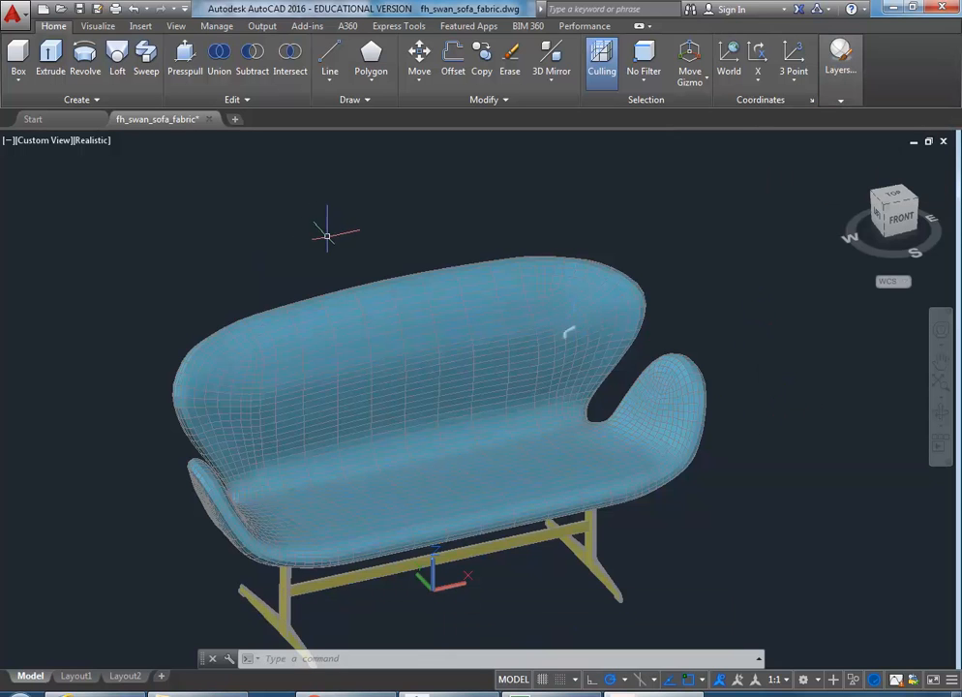
scroll(330, 233, down, 2)
scroll(319, 232, up, 2)
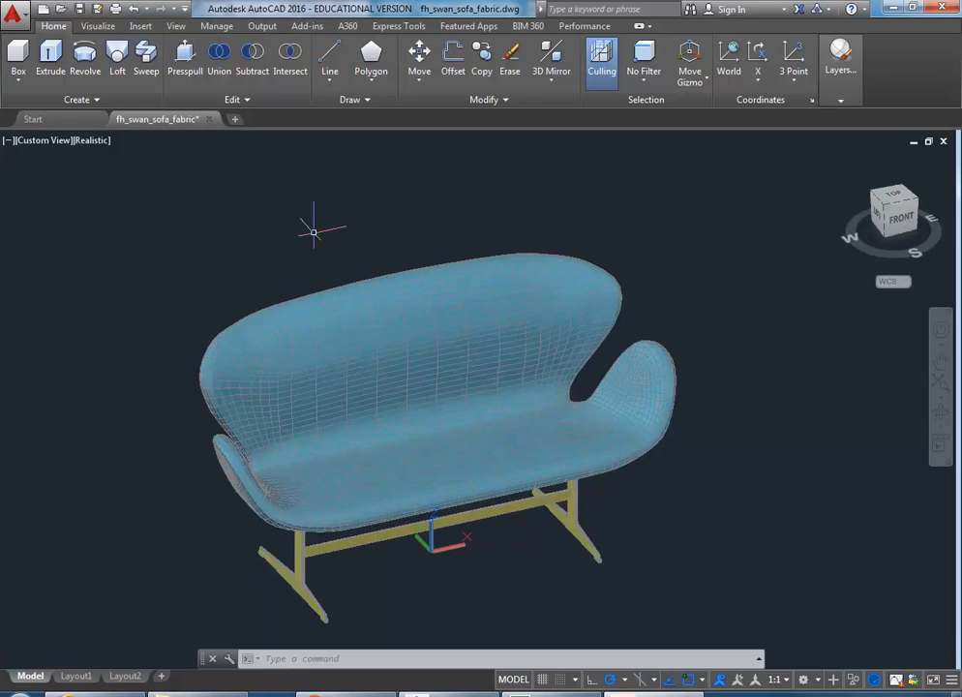
middle_drag(313, 232, 333, 223)
Step: Save the drawing as fh_swan_sofa_fabric1.dwg and switch back to Revit
click(12, 12)
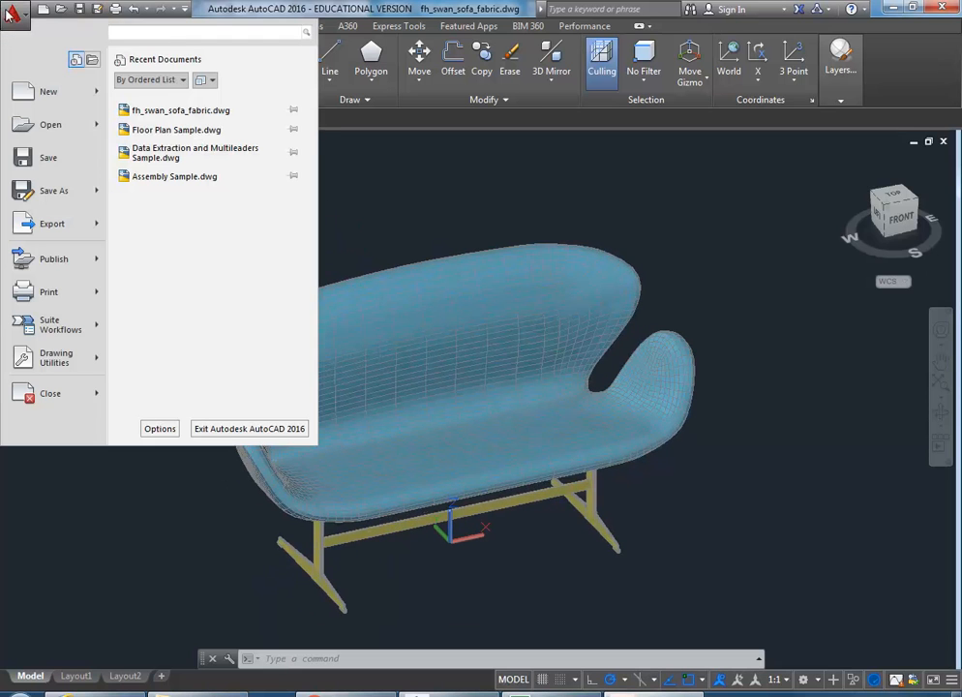
mouse_move(39, 197)
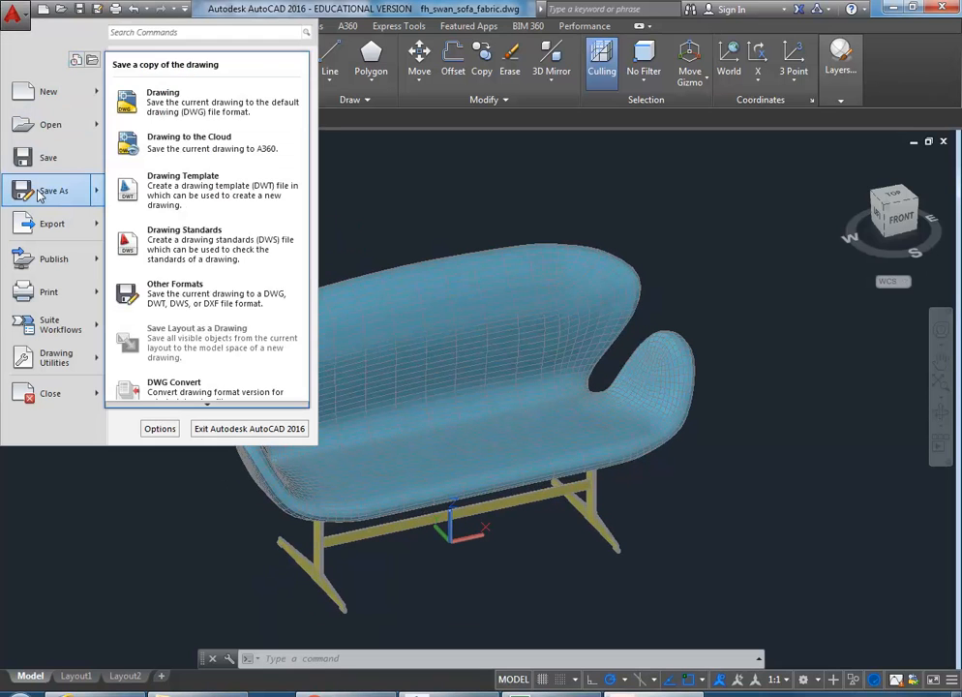
click(170, 101)
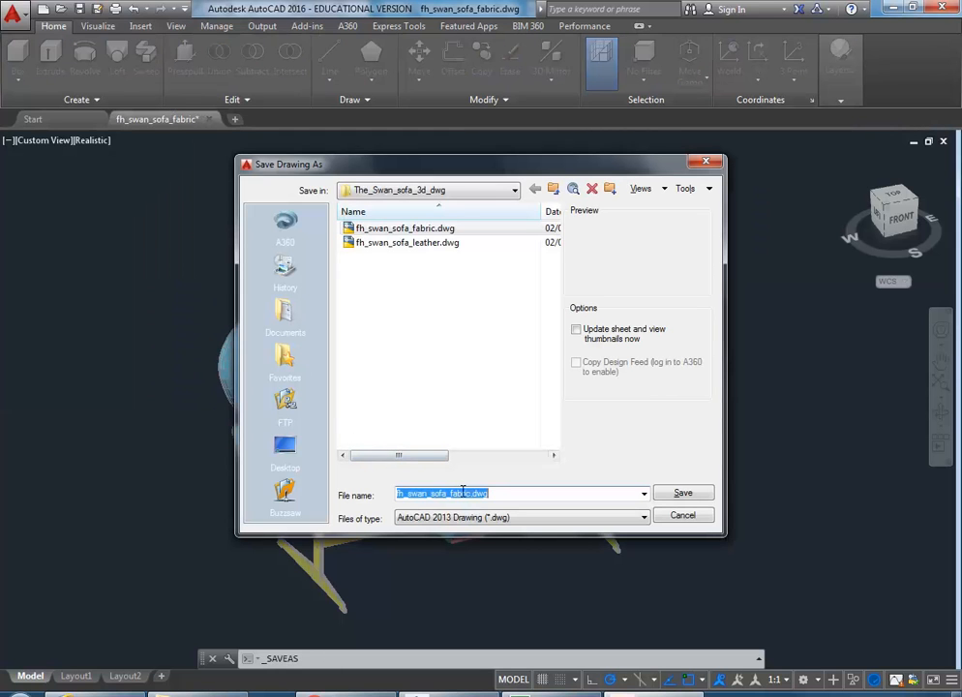
click(468, 493)
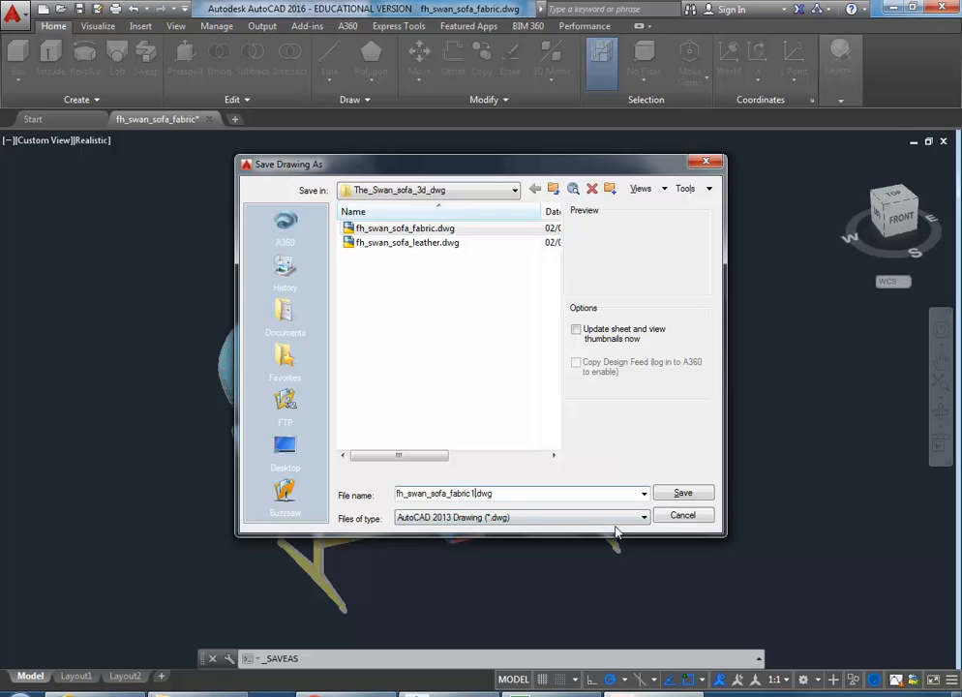
click(684, 494)
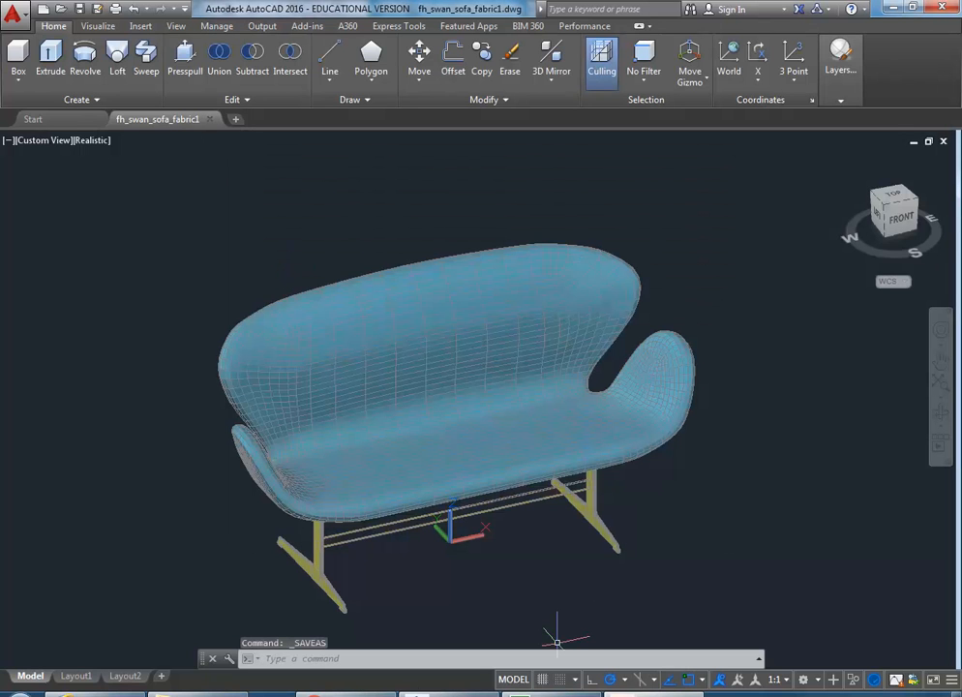
click(449, 694)
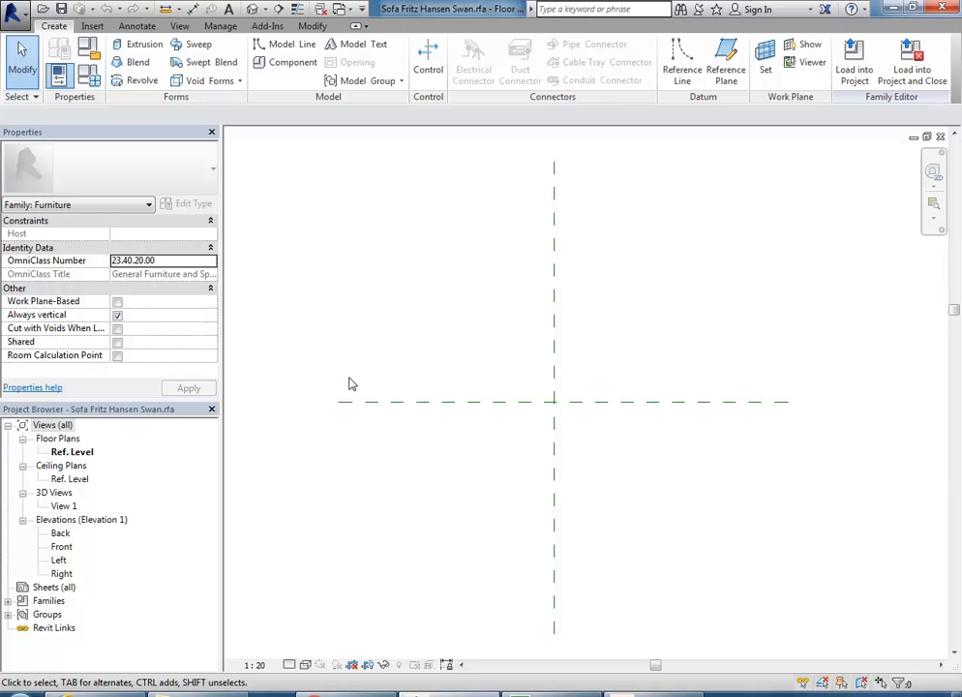
Step: Start Import CAD and pick fh_swan_sofa_fabric1.dwg from the The_Swan_sofa_3d_dwg folder
click(92, 26)
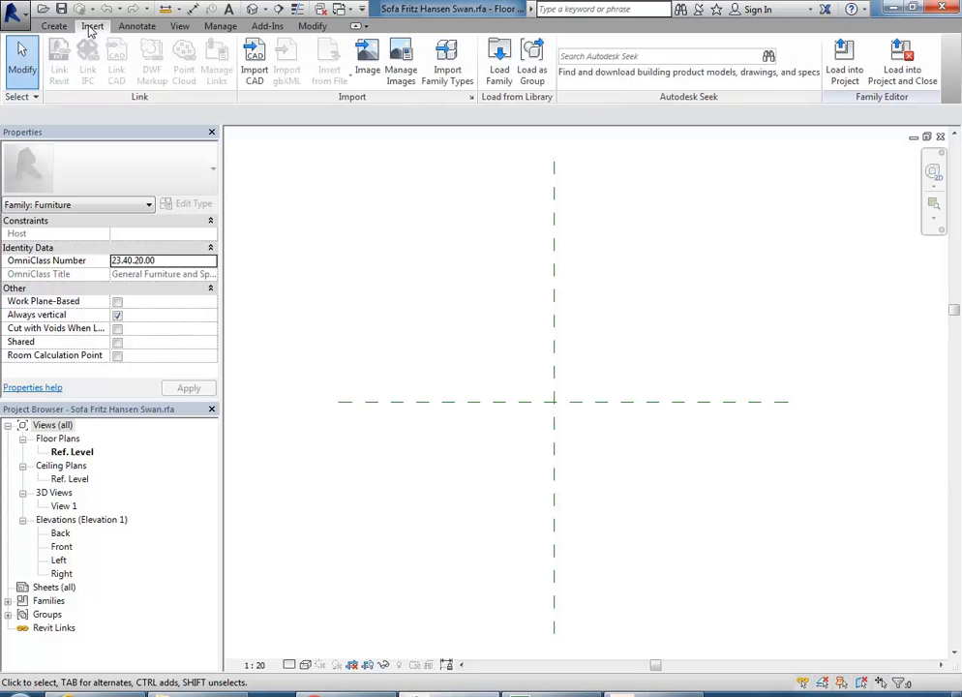
click(254, 68)
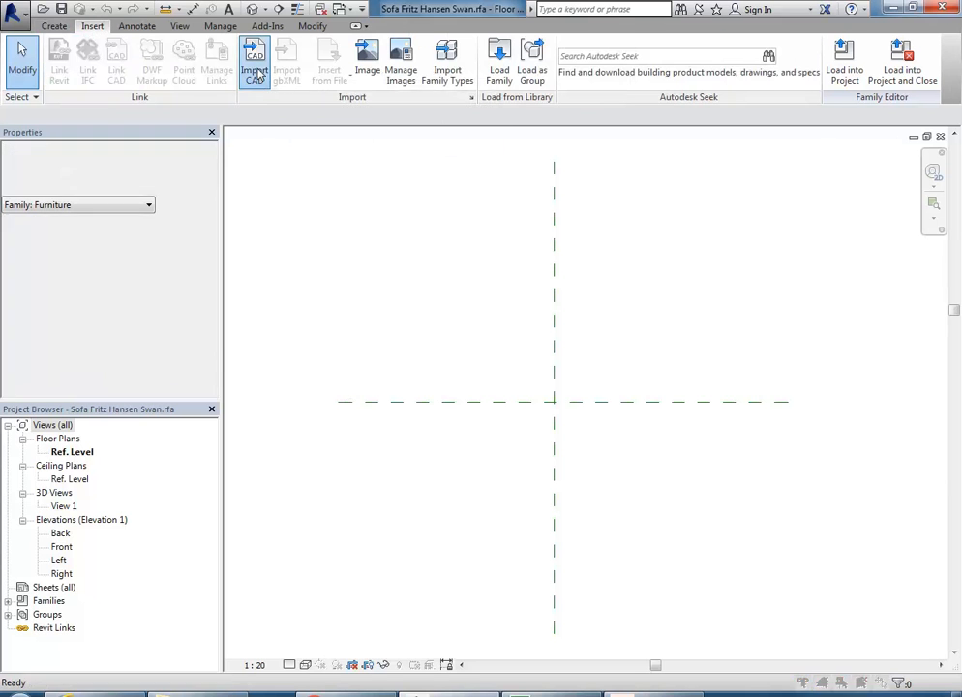
click(421, 167)
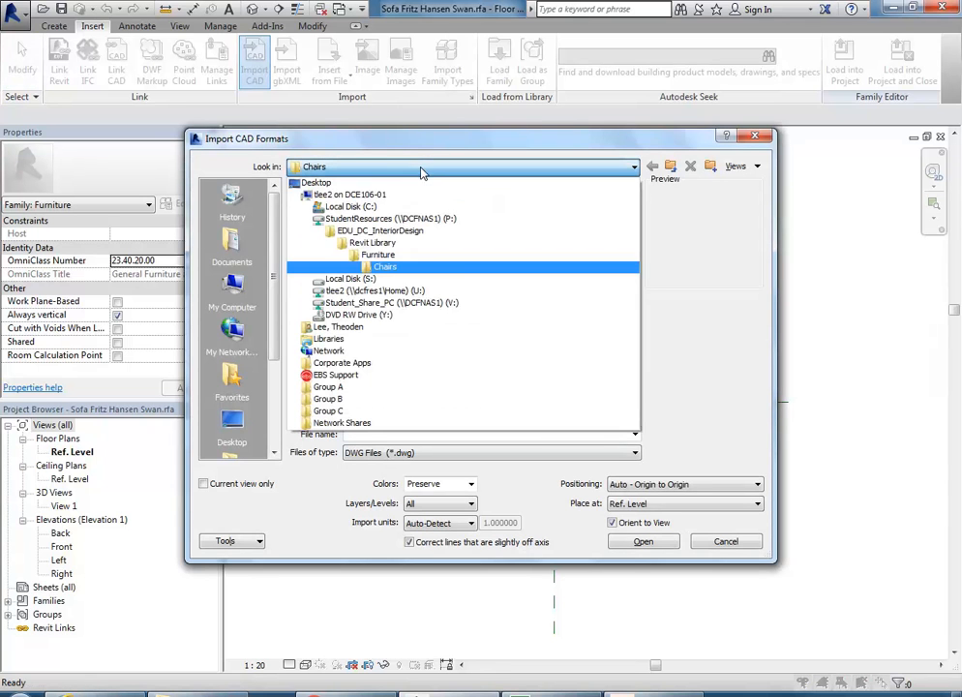
click(388, 232)
double_click(325, 205)
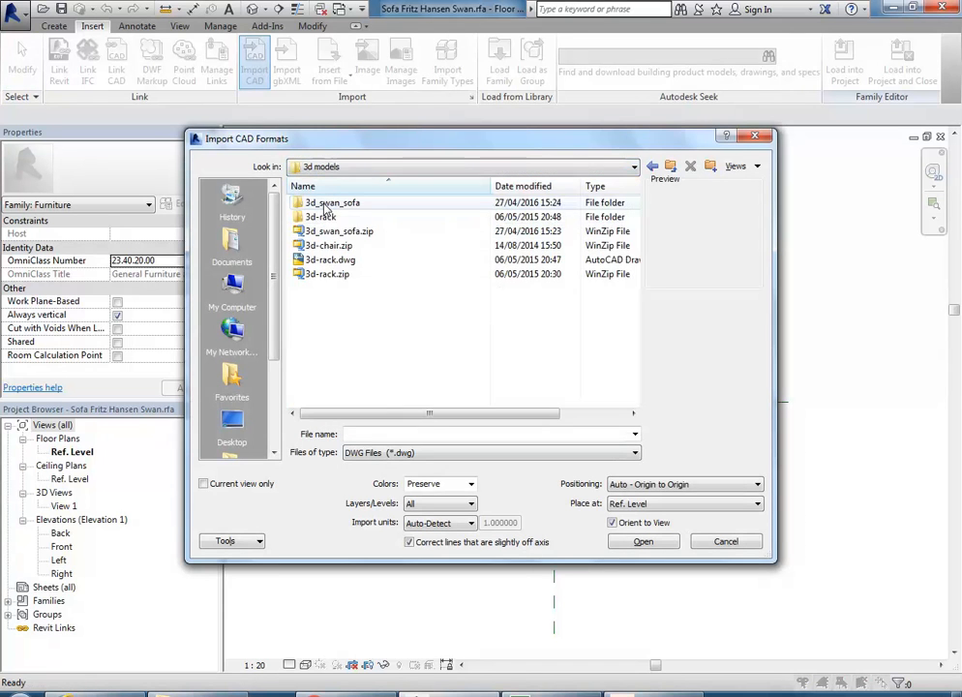
double_click(327, 205)
double_click(326, 204)
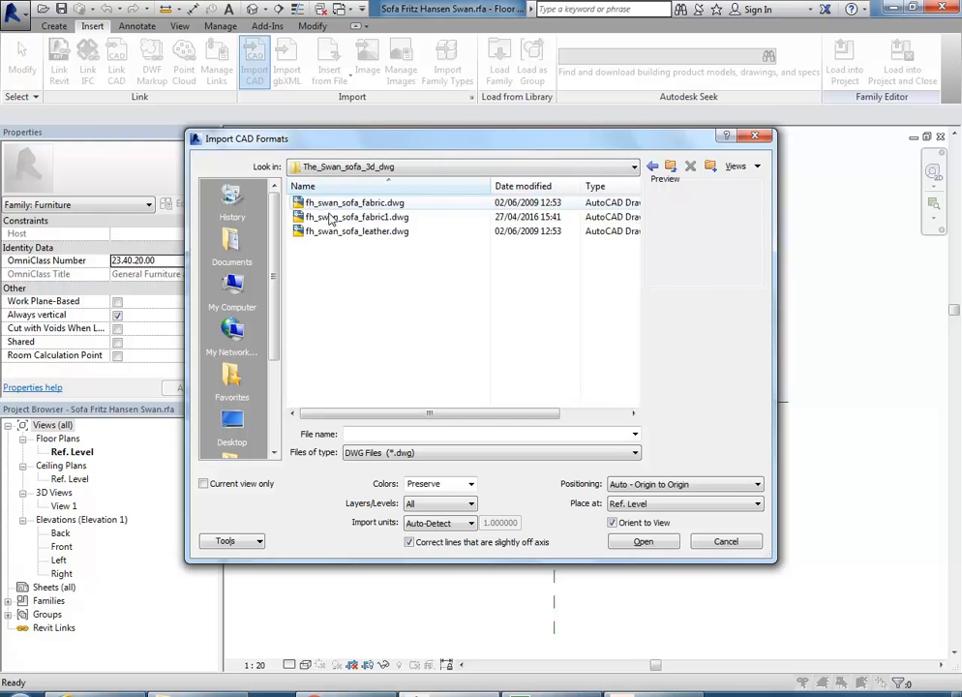
click(330, 218)
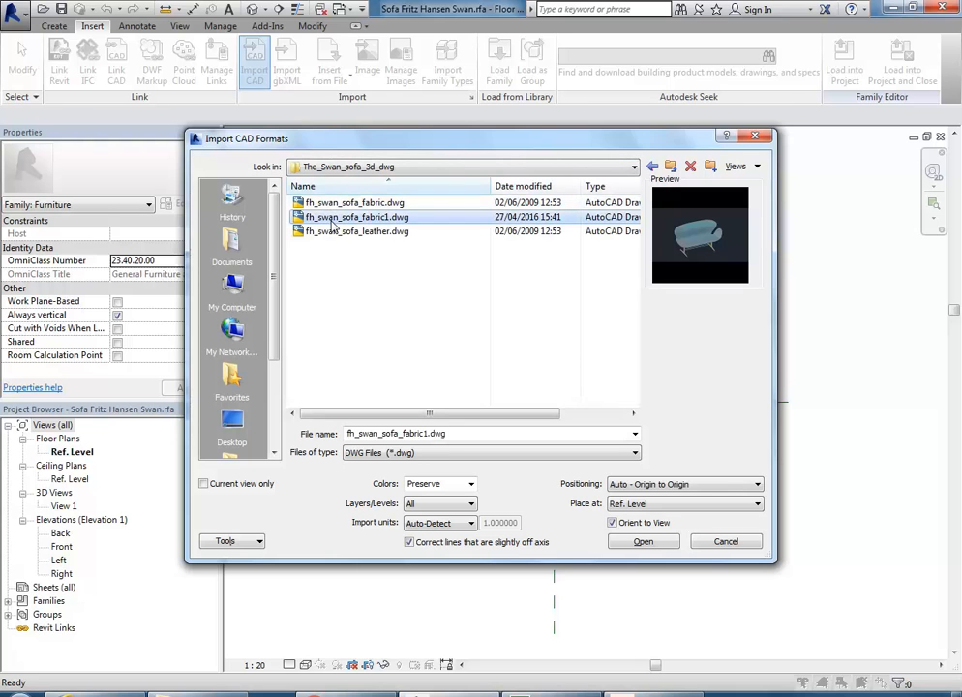
Step: Set the import units to inch and import the sofa into the family
click(433, 523)
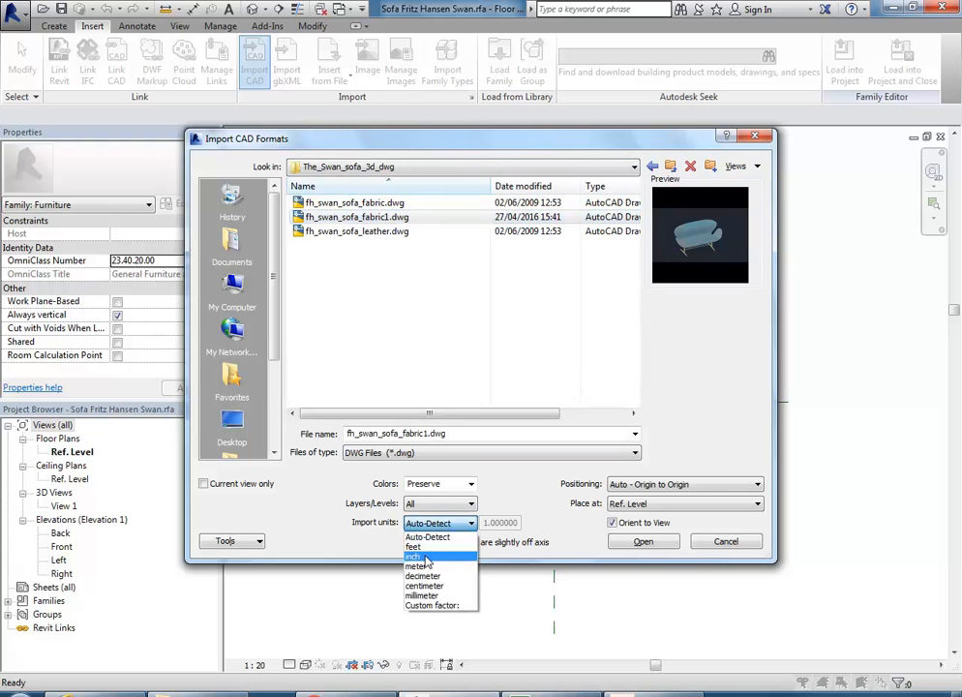
click(414, 557)
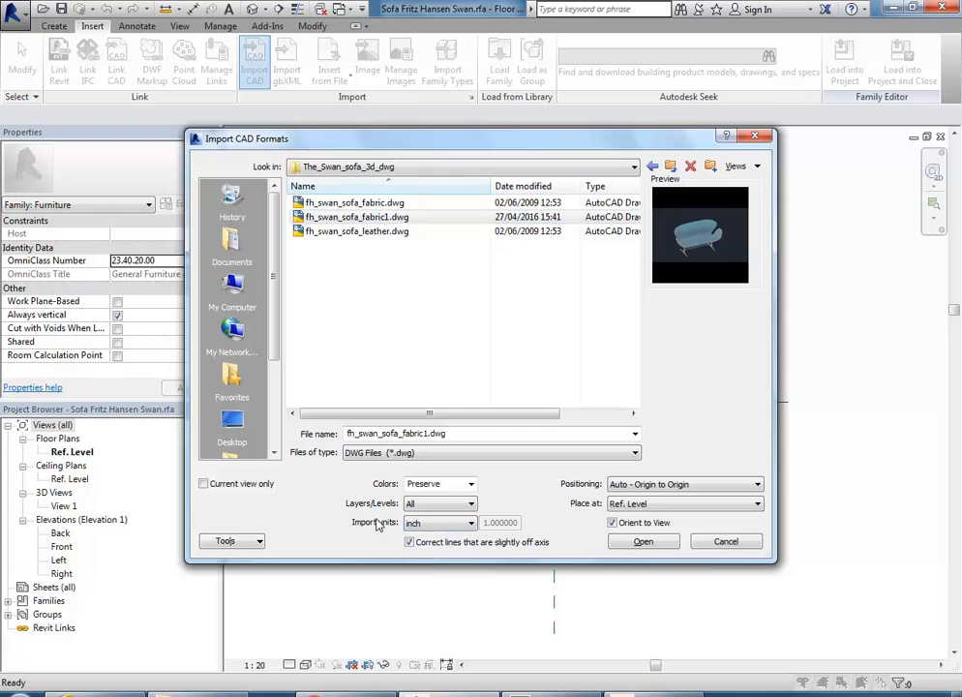
click(463, 527)
click(462, 525)
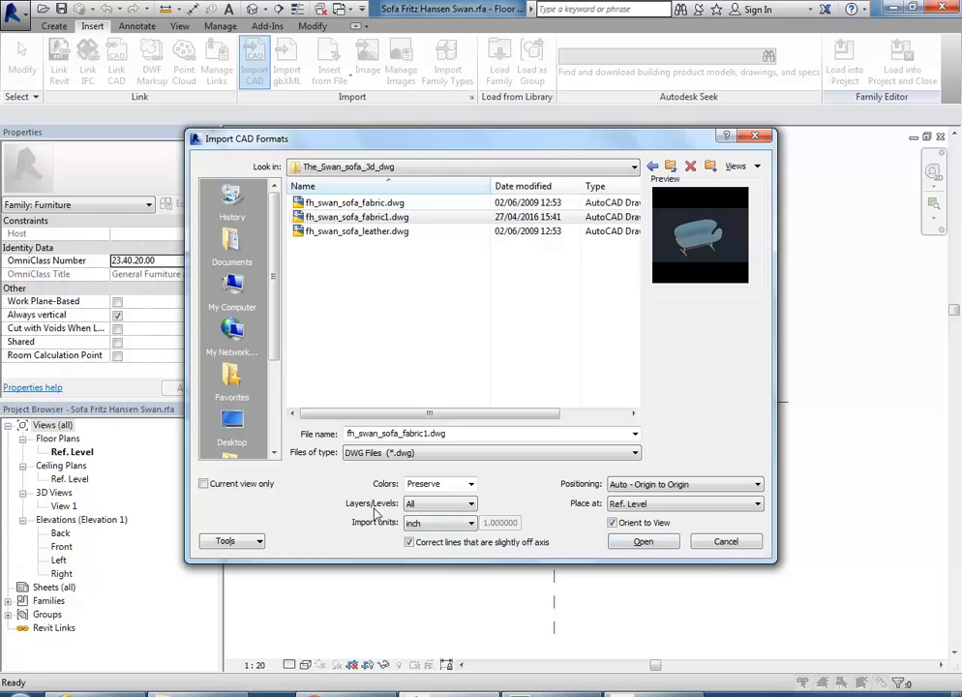
click(643, 542)
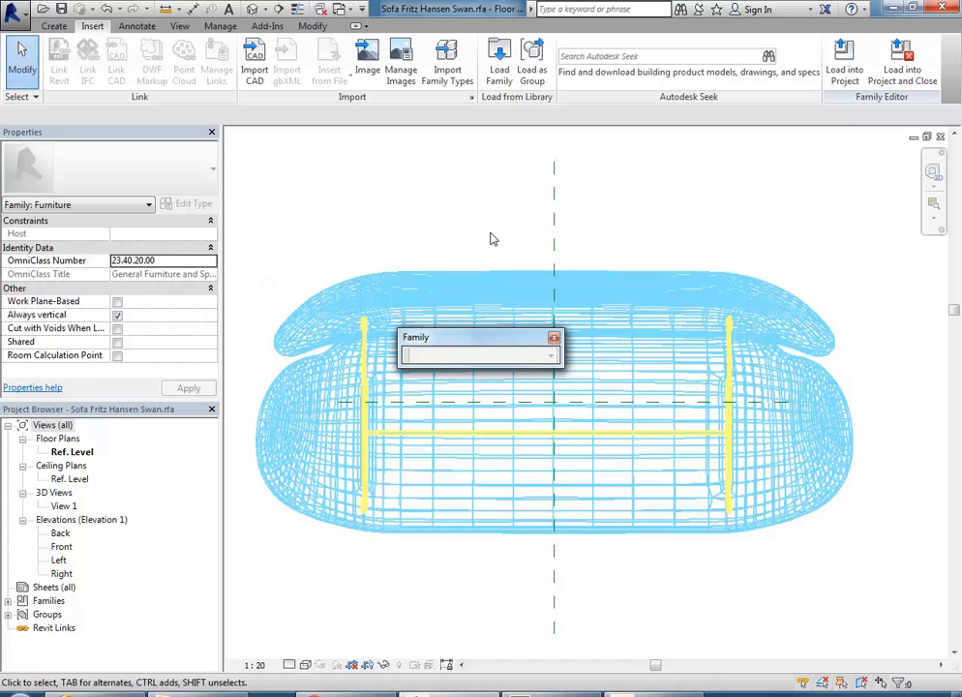
Step: Measure the left-to-right leg span in plan (2240.2), then cancel the measurement
scroll(494, 240, down, 1)
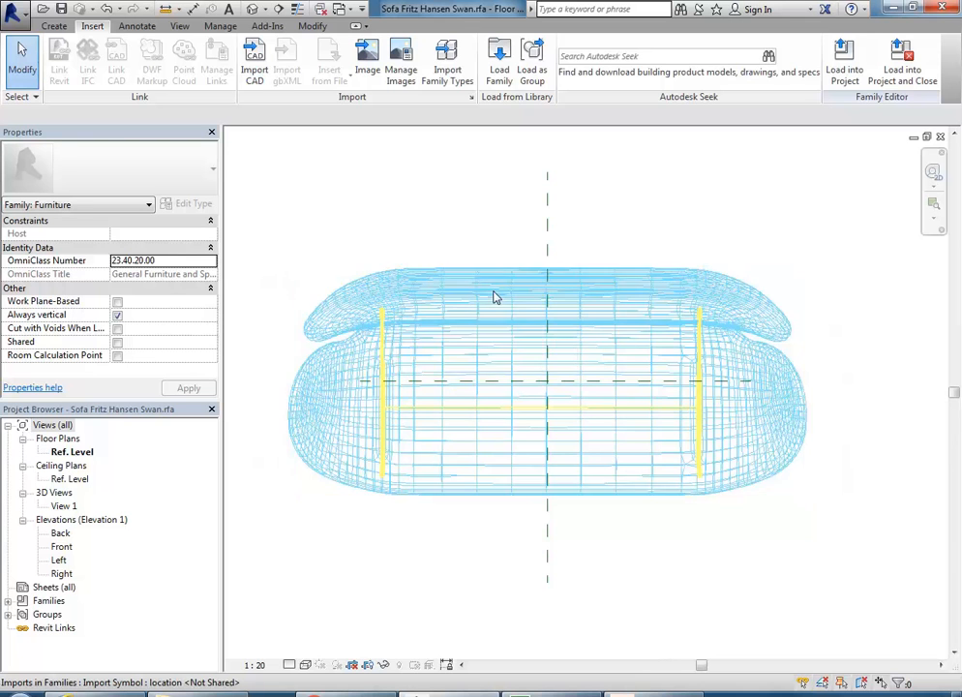
mouse_move(455, 249)
middle_down()
mouse_move(464, 278)
mouse_move(471, 258)
mouse_move(461, 254)
middle_up()
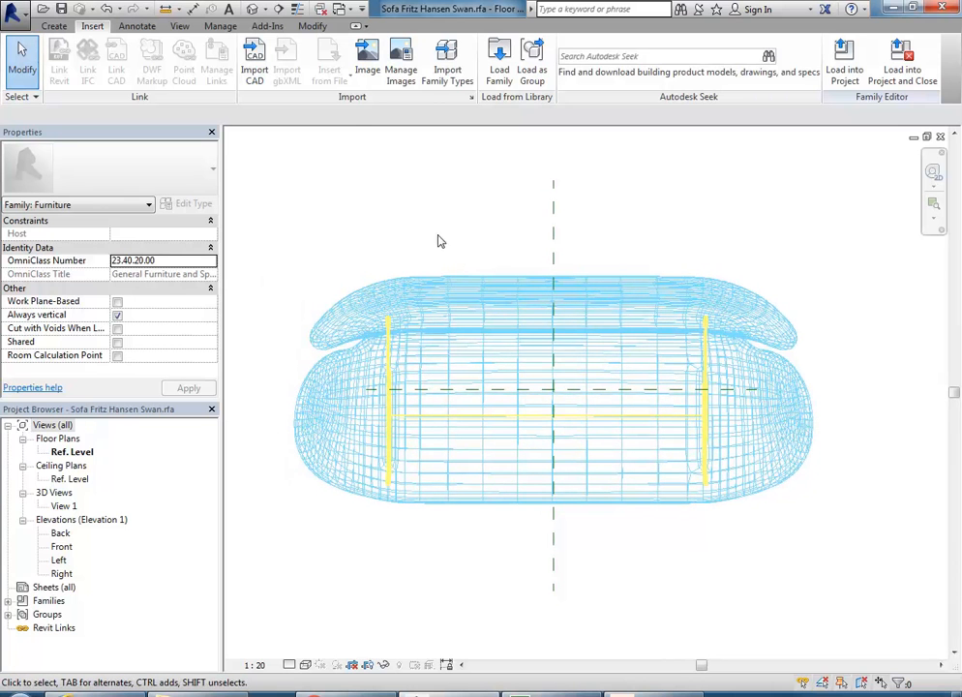
click(165, 10)
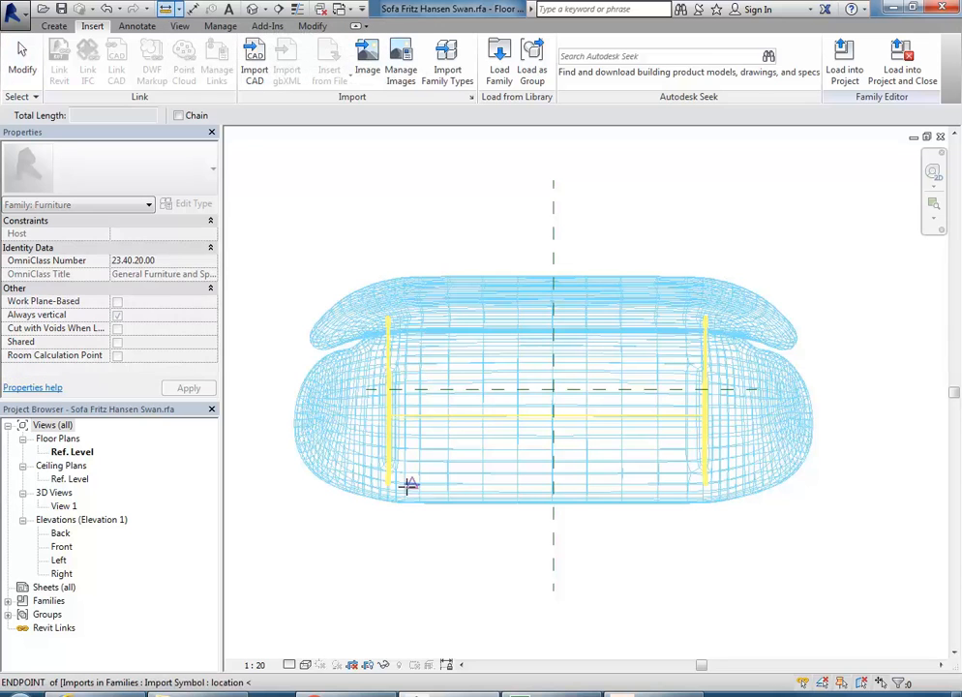
click(390, 517)
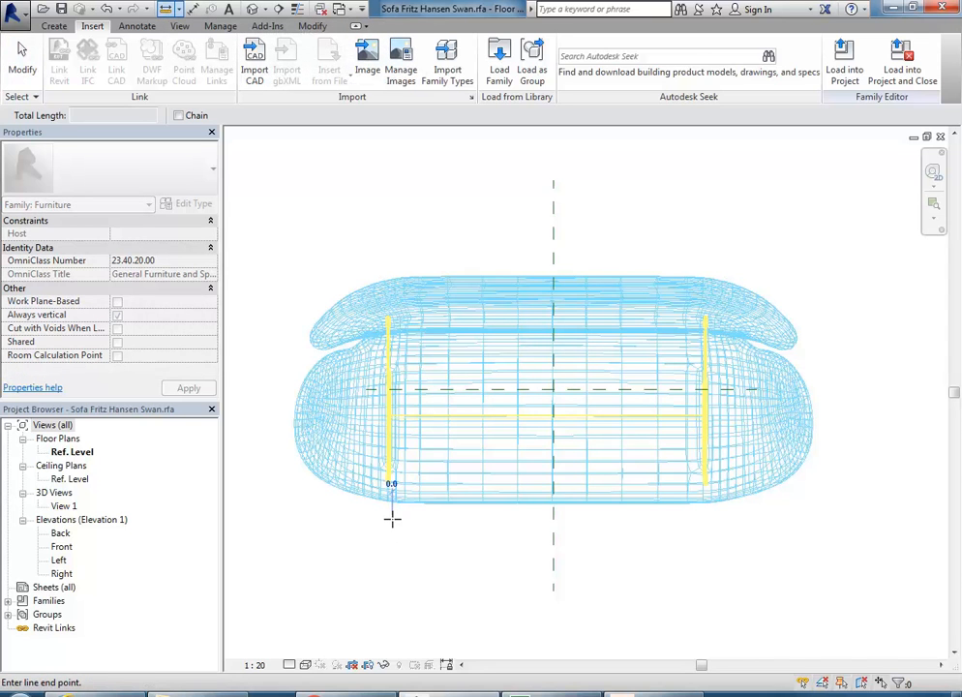
click(708, 519)
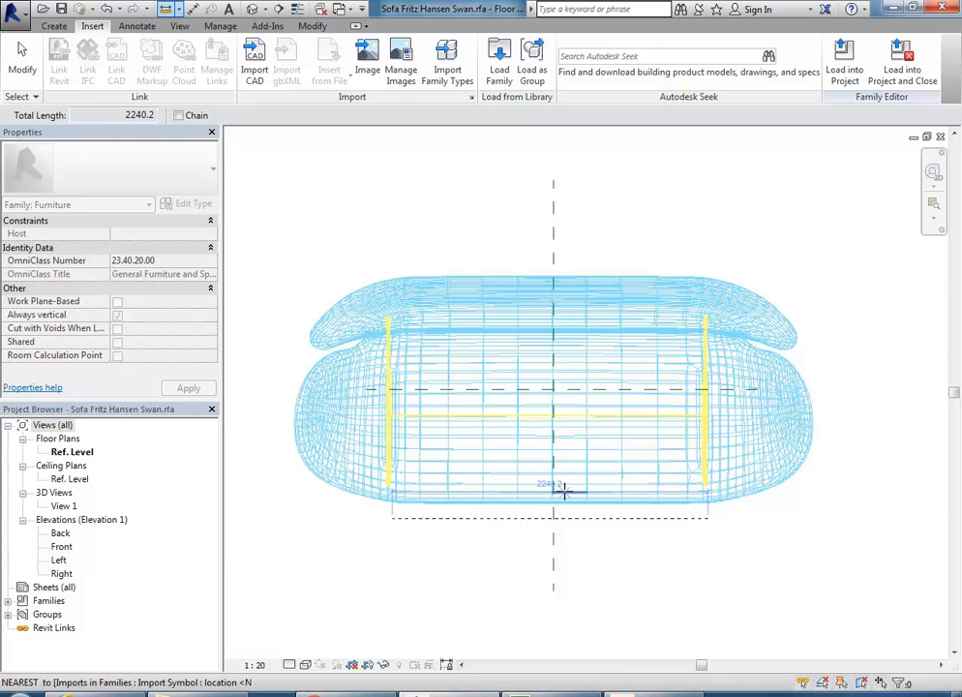
right_click(452, 195)
click(469, 202)
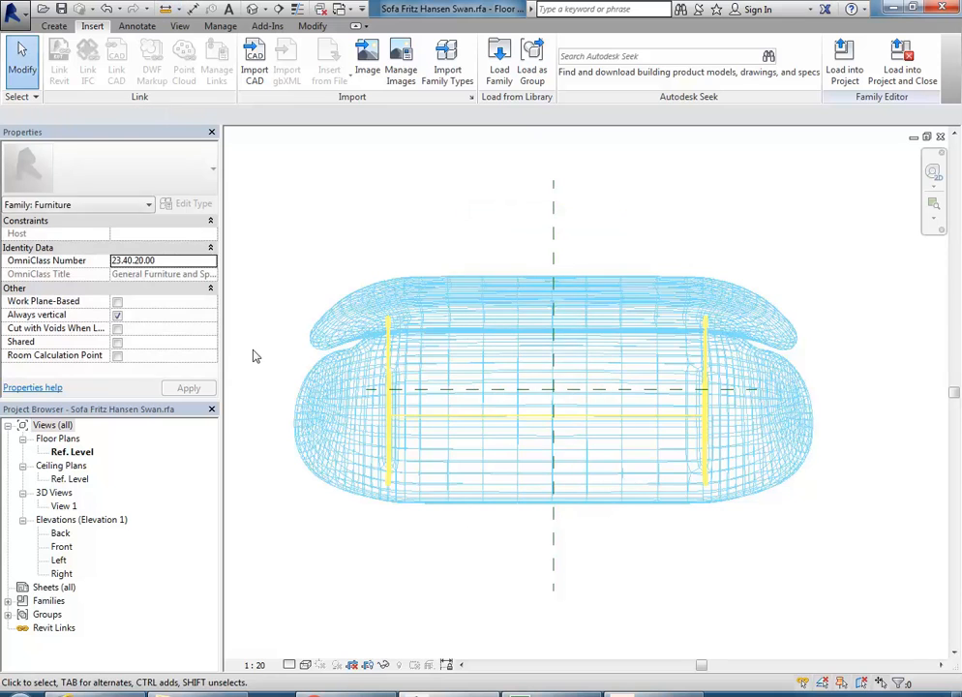
Step: Open 3D View 1, zoom to fit the sofa, and orbit to an angled isometric view
double_click(64, 507)
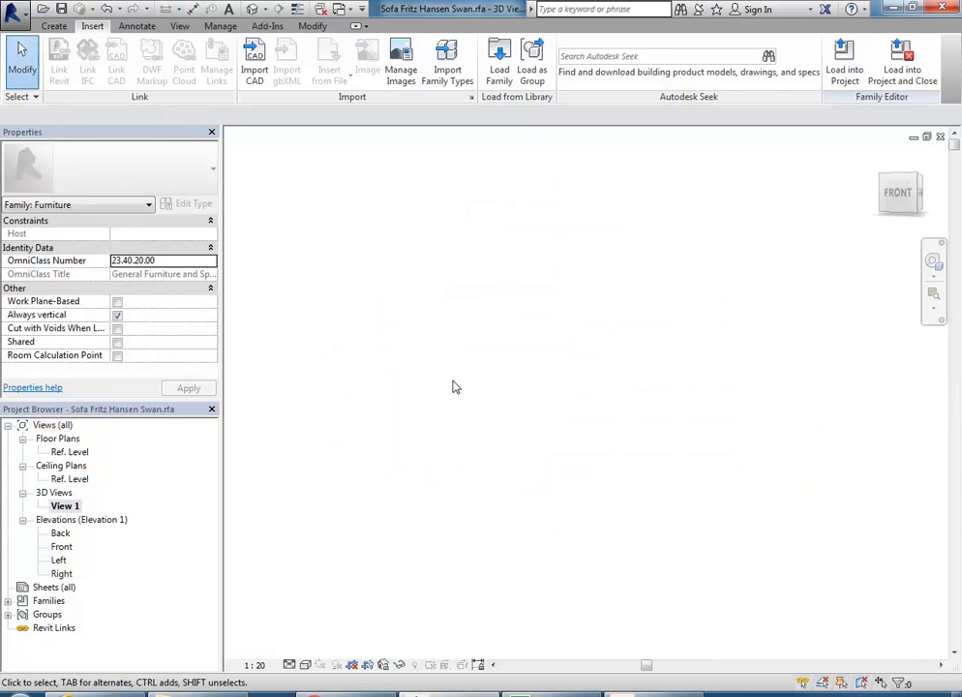
right_click(384, 265)
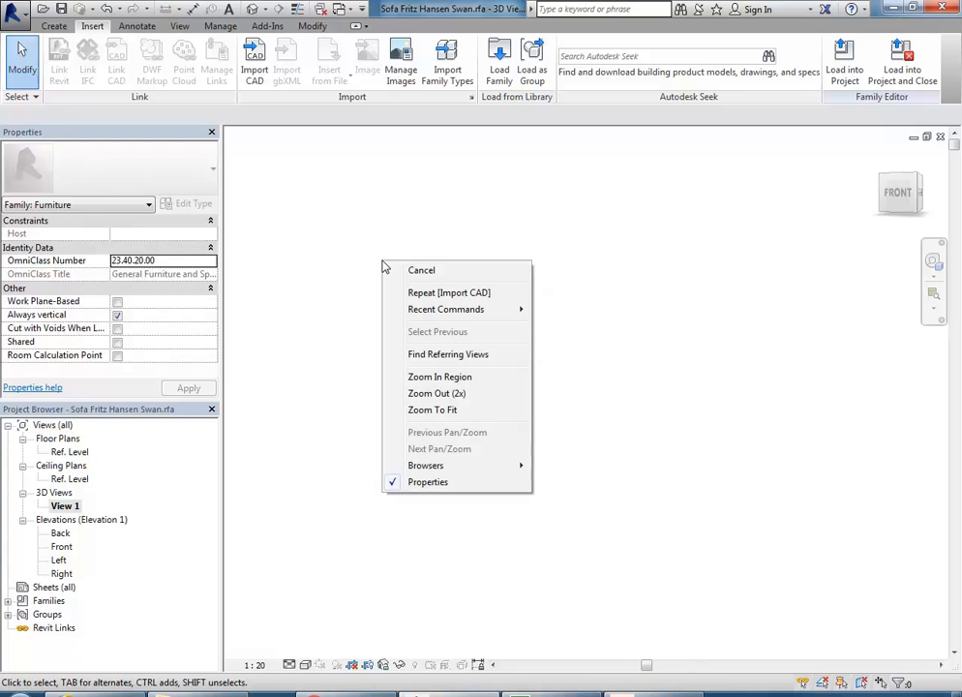
click(445, 410)
shift+middle_drag(445, 414, 314, 514)
Step: Switch the 3D view's visual style from wireframe to Shaded and adjust the framing
click(304, 665)
click(317, 636)
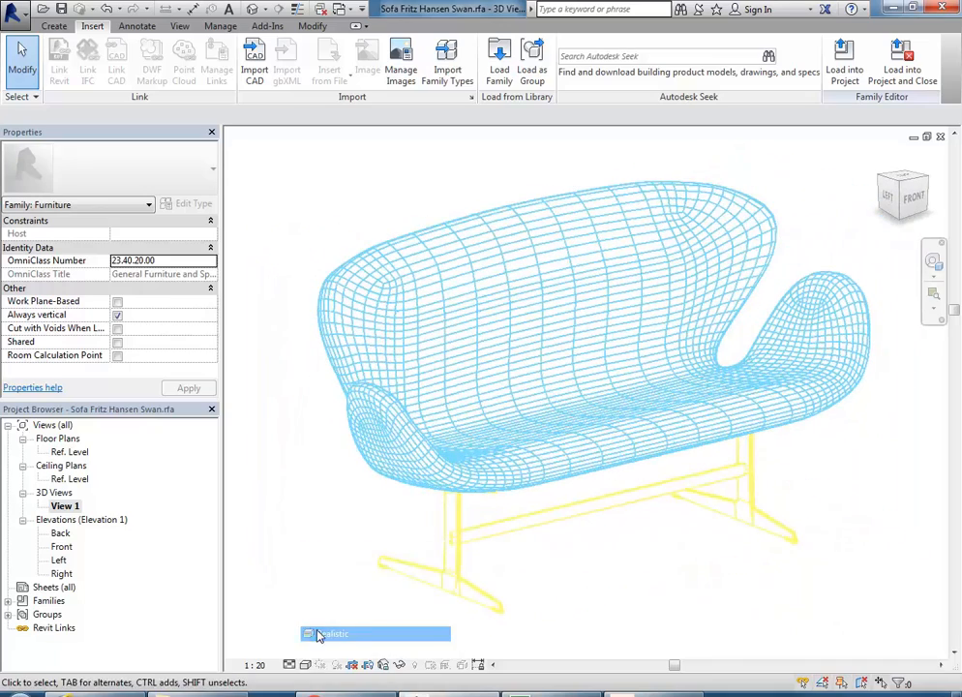
scroll(539, 394, down, 2)
middle_drag(539, 393, 530, 410)
scroll(530, 411, up, 1)
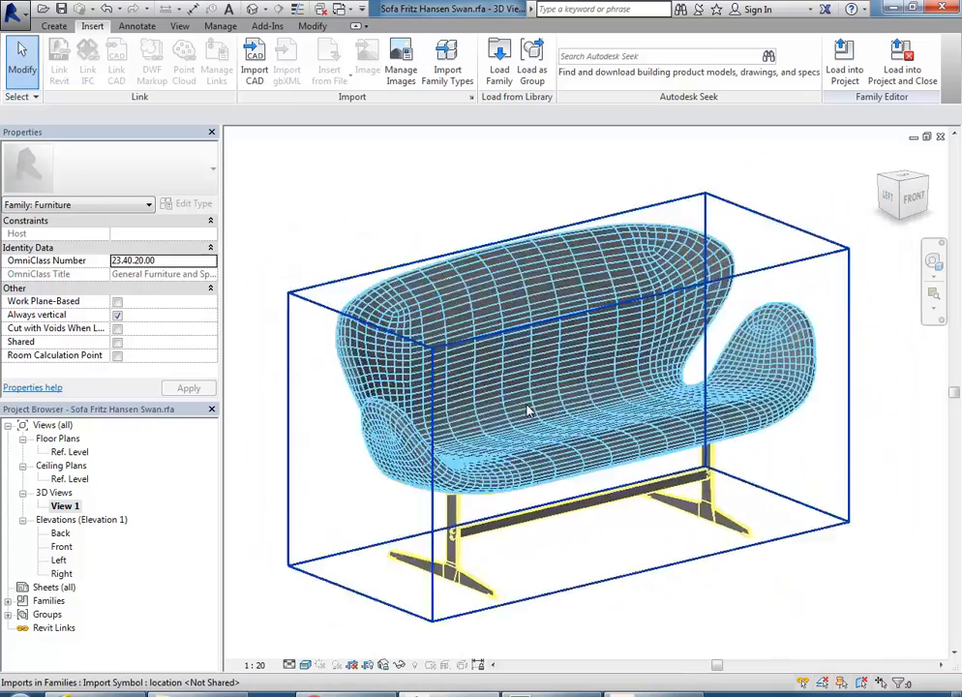
middle_drag(411, 230, 490, 254)
scroll(441, 245, down, 1)
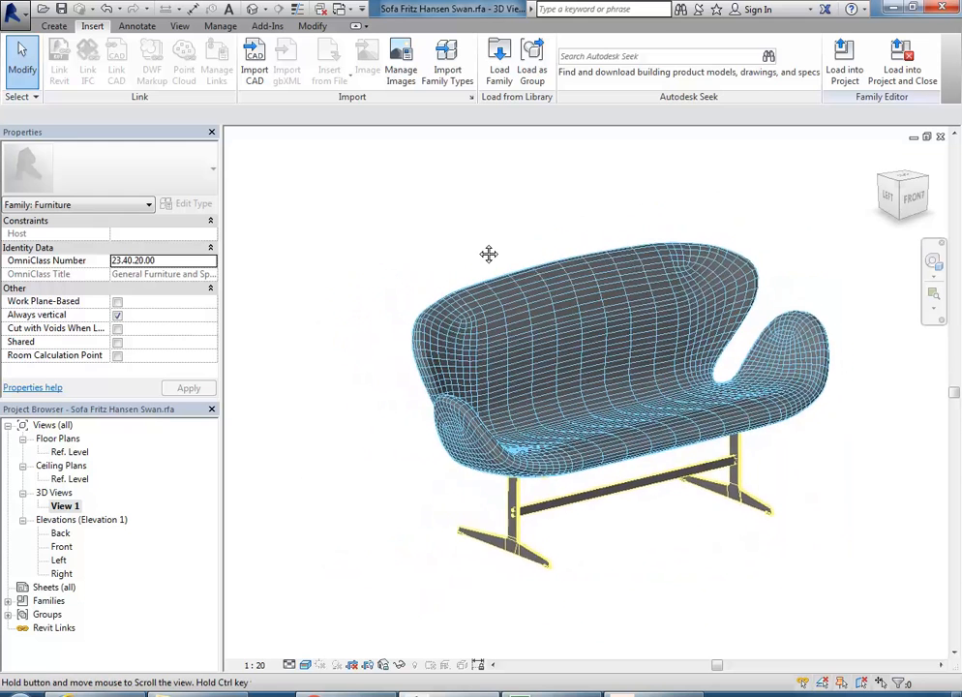
scroll(372, 217, down, 1)
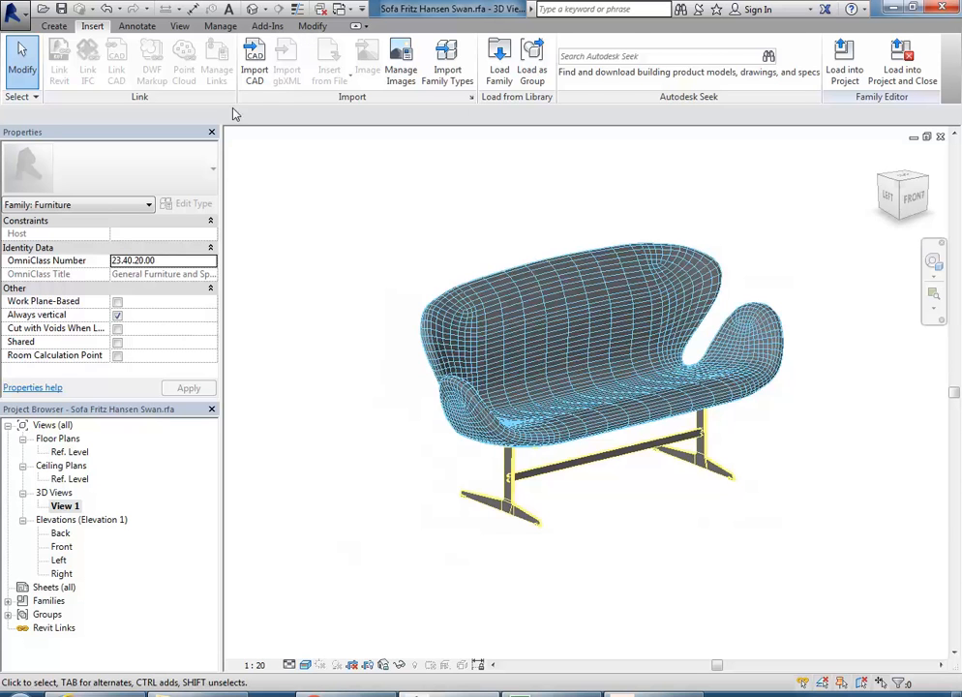
click(222, 26)
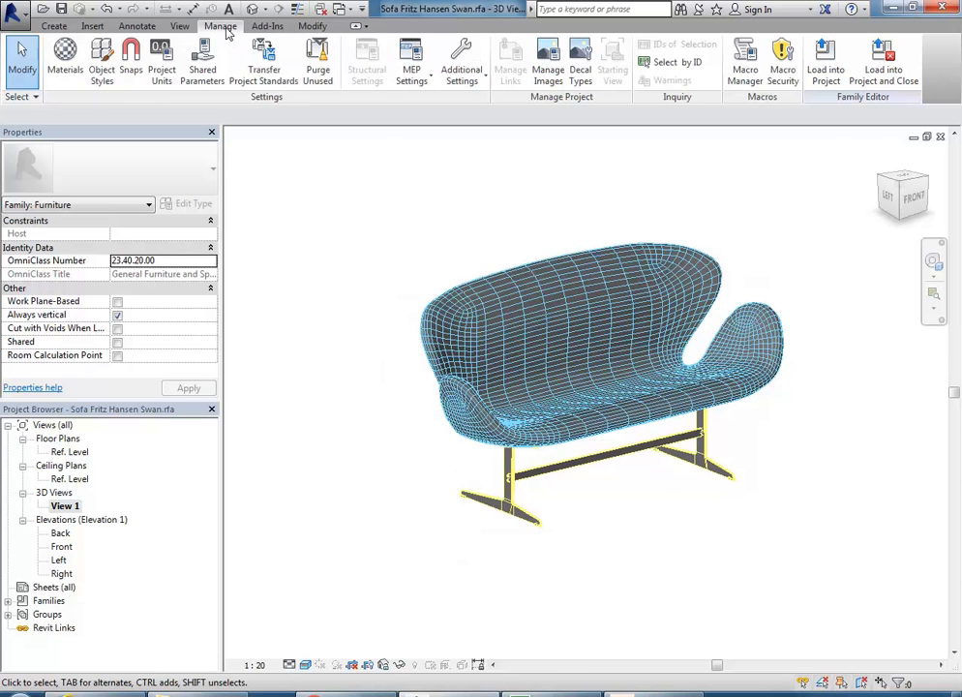
Step: In Object Styles' Imported Objects, open the Material Browser for SOFA-LEGS' Render Material 255-255-127
click(102, 64)
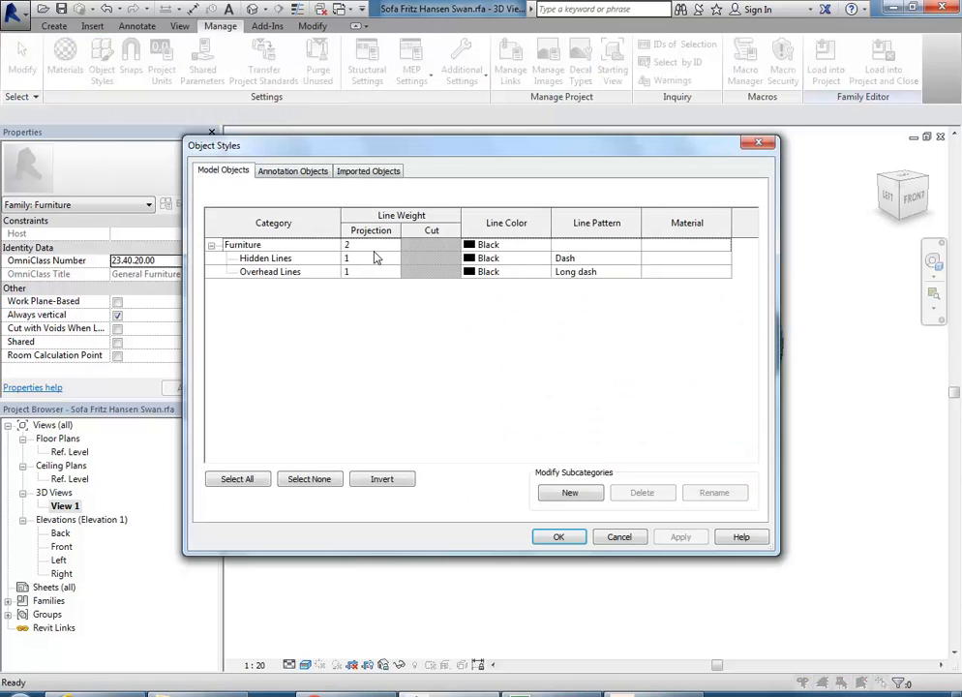
click(620, 537)
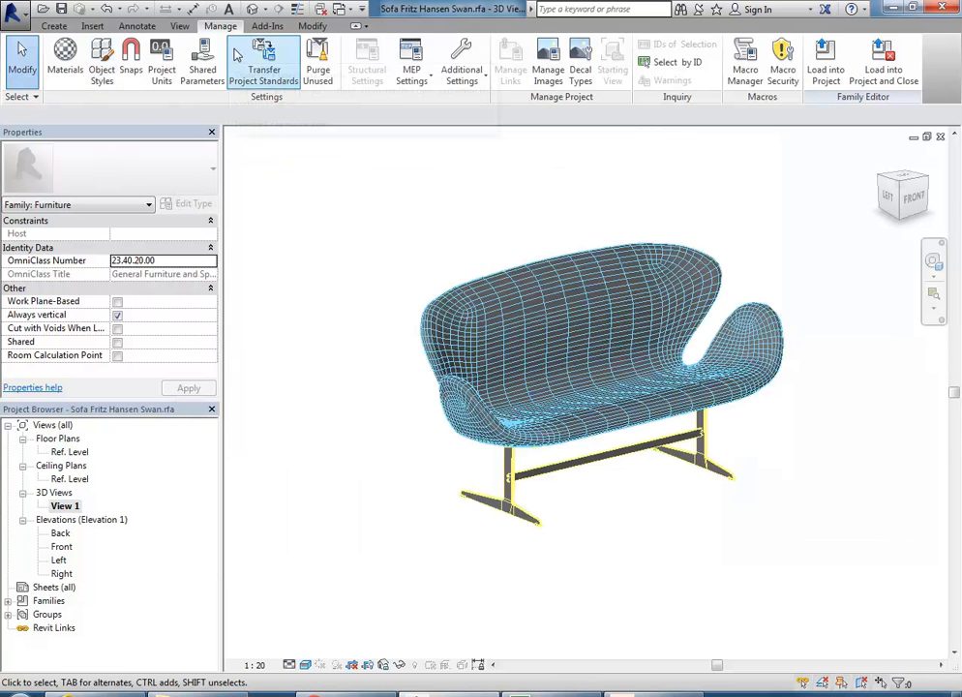
click(102, 60)
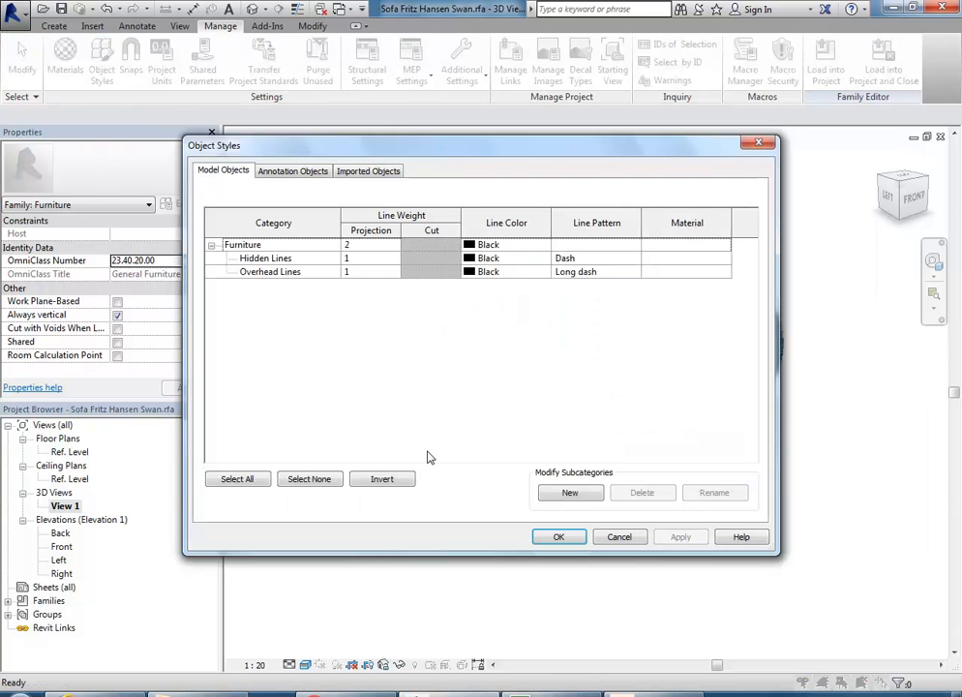
click(368, 172)
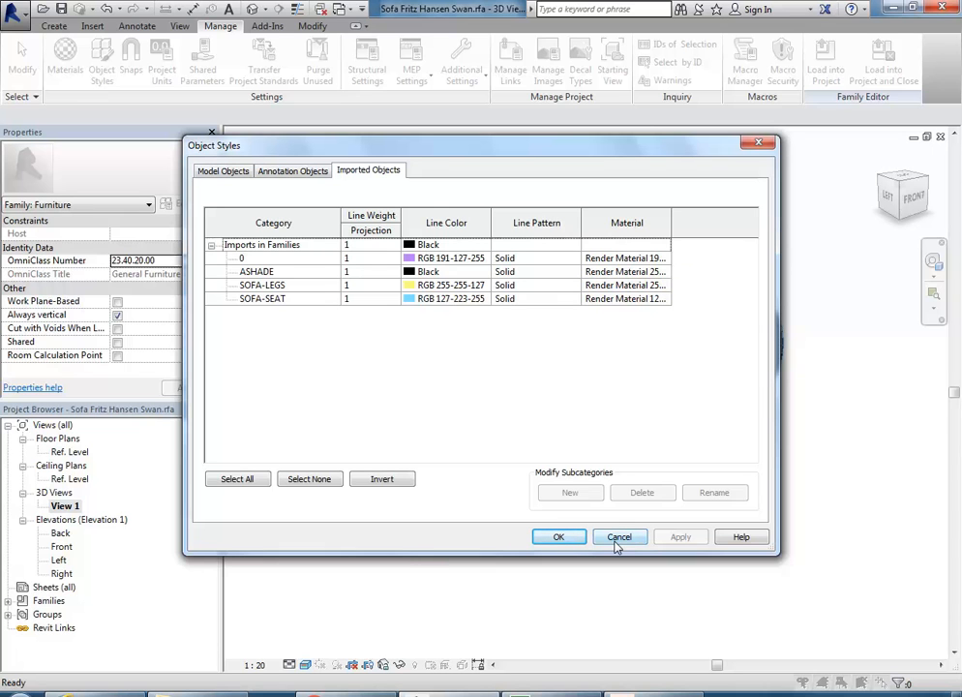
click(626, 287)
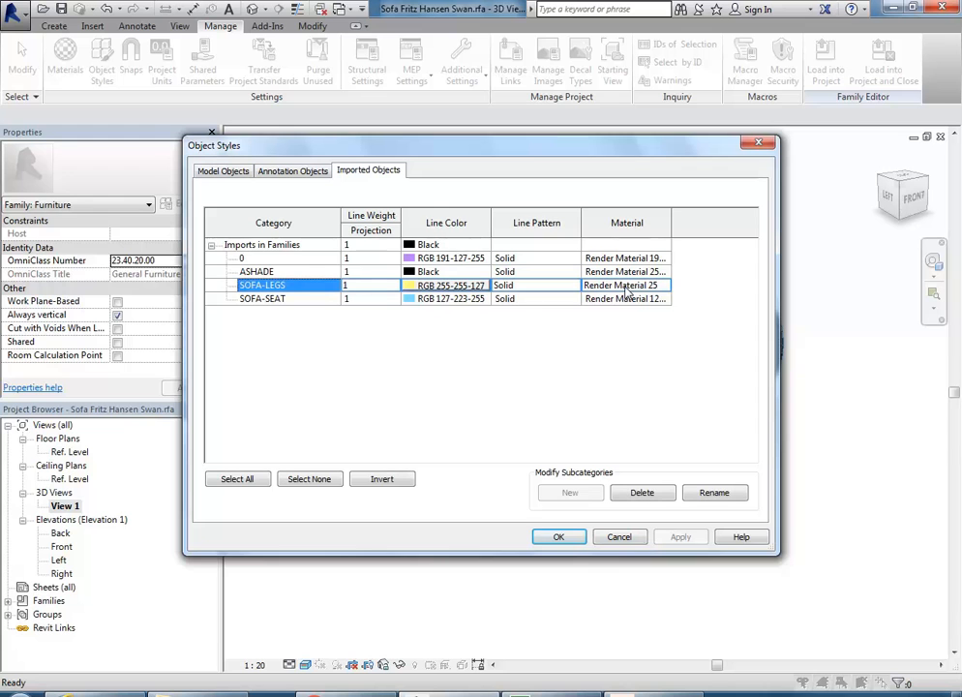
click(626, 287)
click(665, 286)
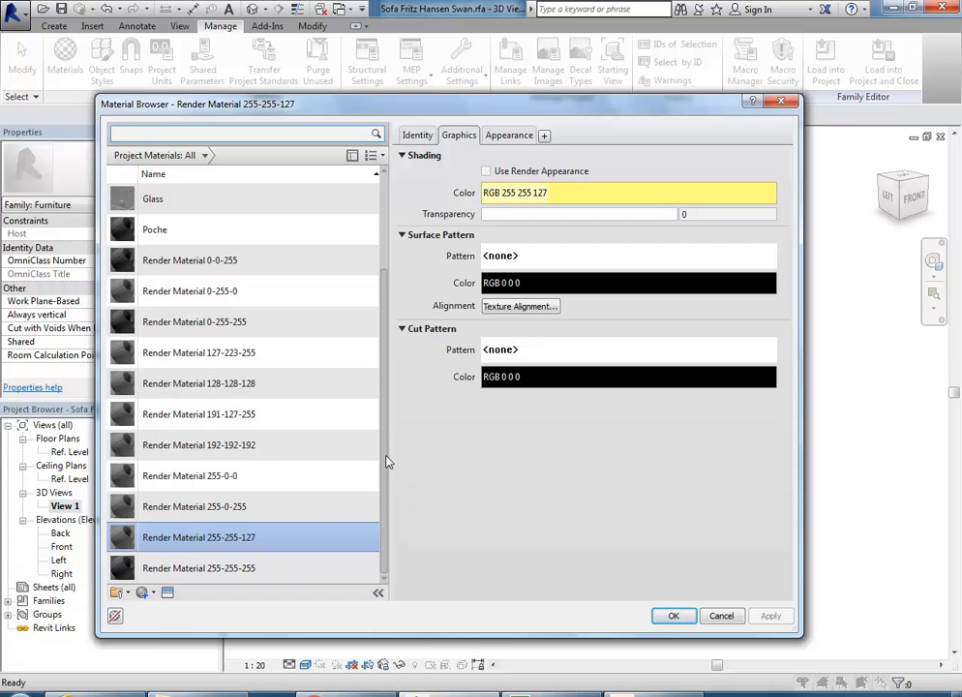
Step: Select the Poche material (shading RGB 0 0 255) in the Material Browser
scroll(389, 447, up, 2)
scroll(377, 267, down, 2)
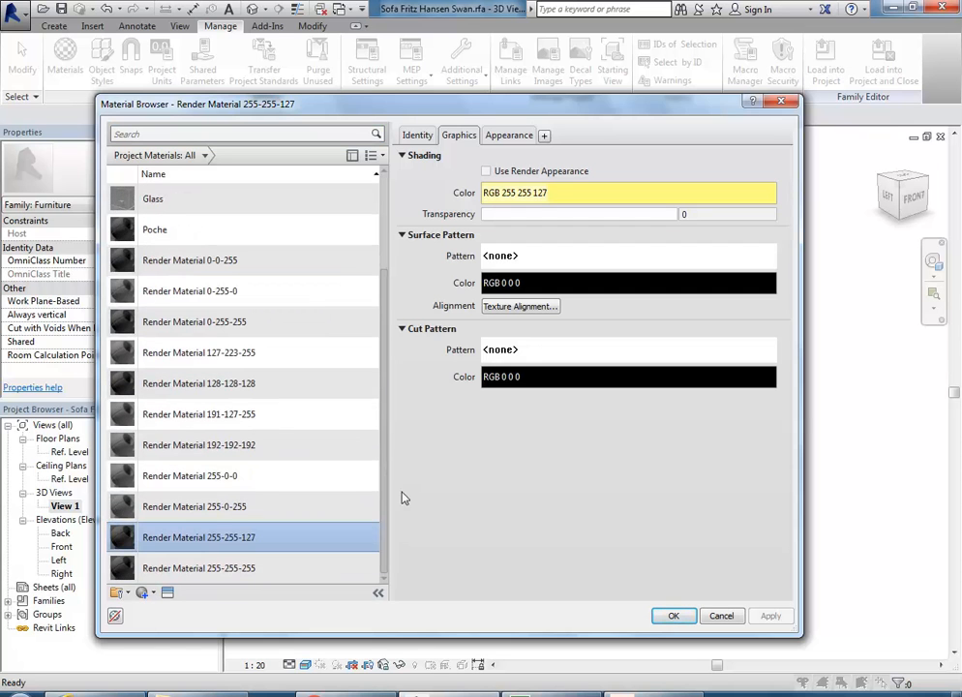
scroll(375, 316, up, 2)
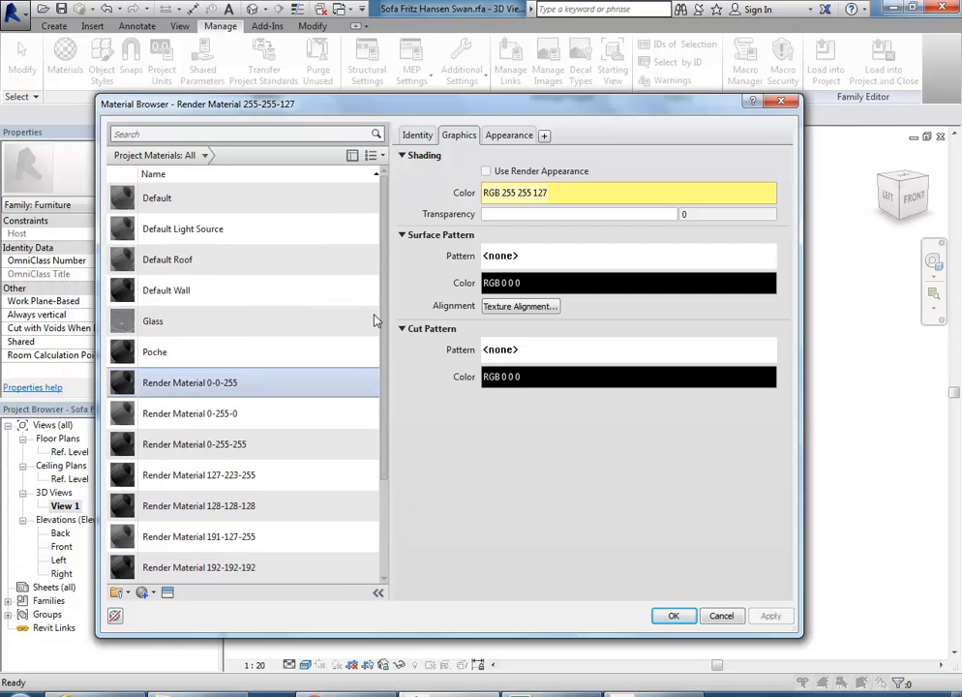
click(170, 354)
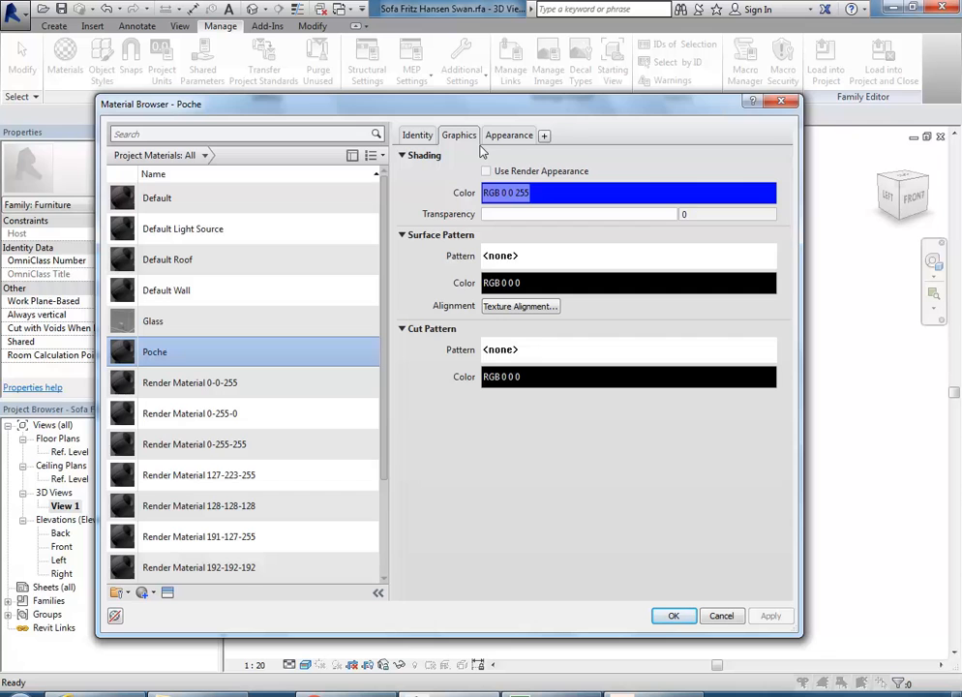
Step: Toggle the Autodesk Materials library panel on and off several times
click(352, 156)
click(352, 156)
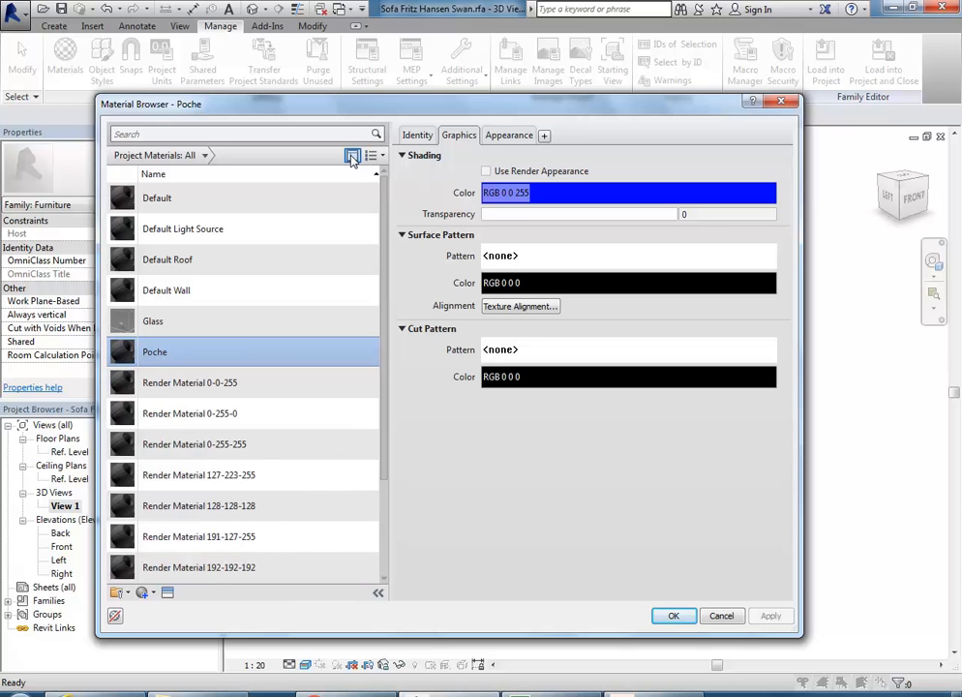
click(352, 156)
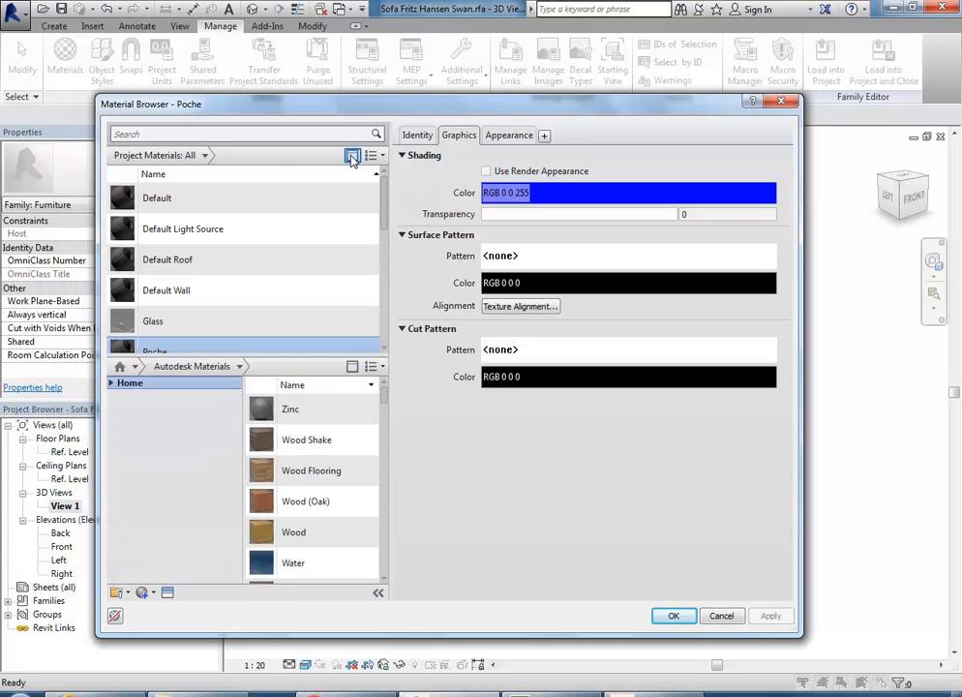
click(353, 157)
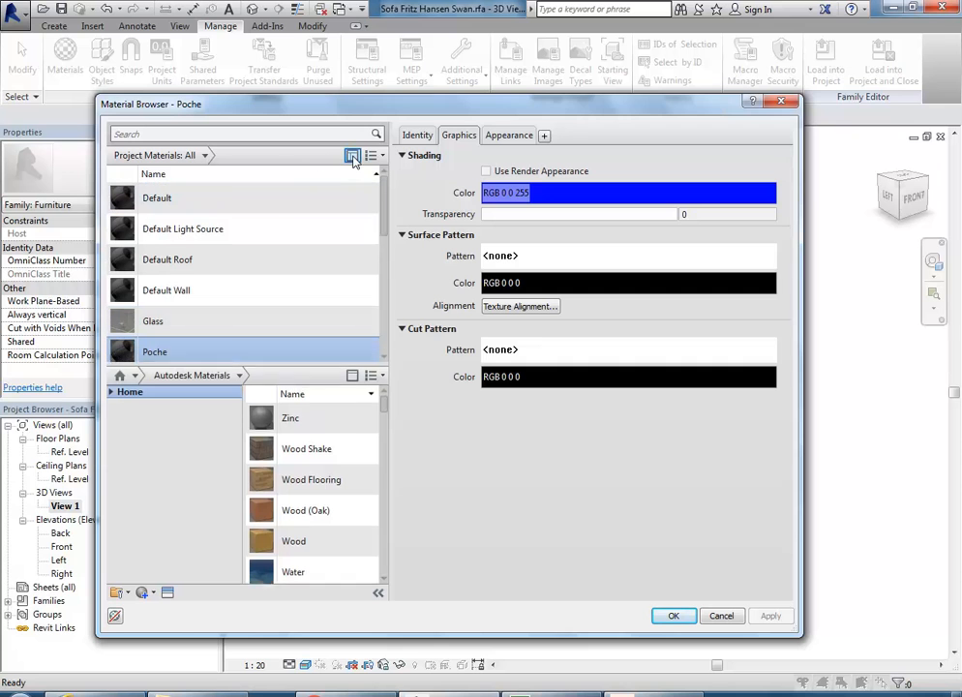
click(352, 156)
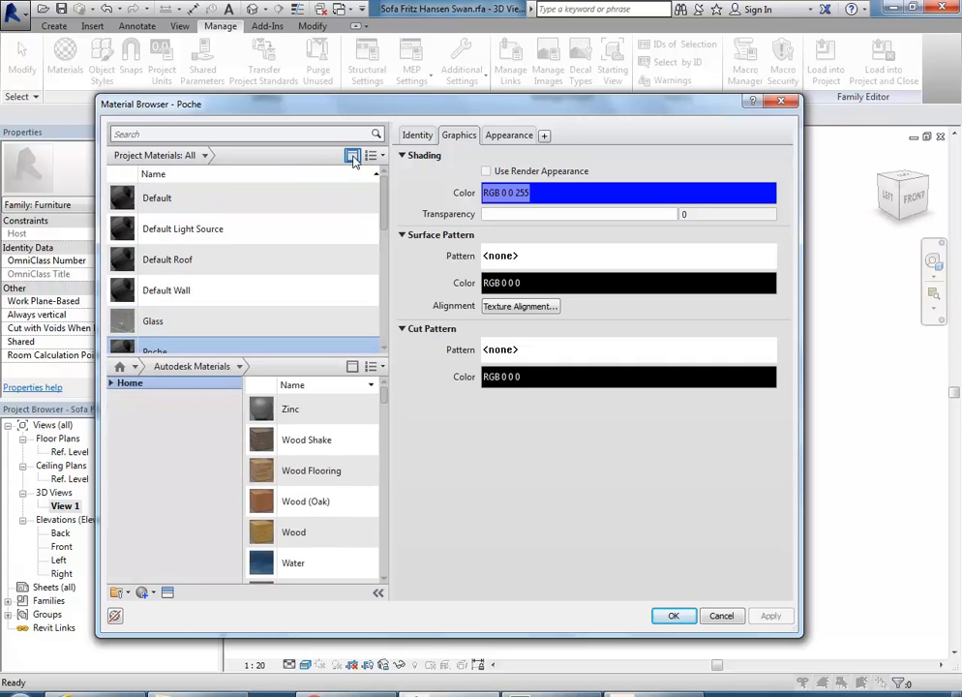
click(353, 156)
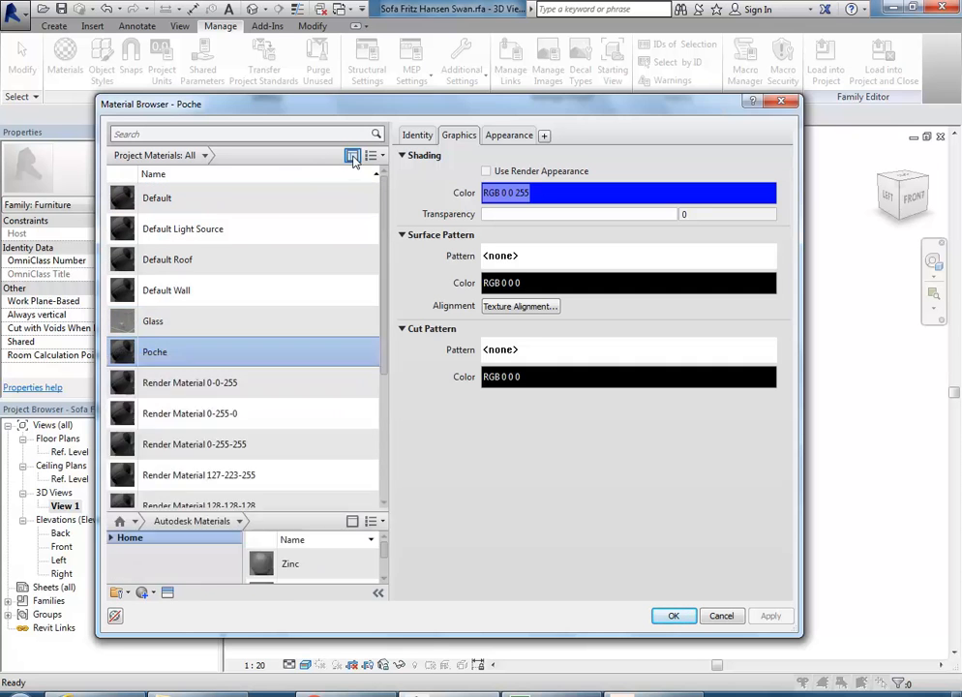
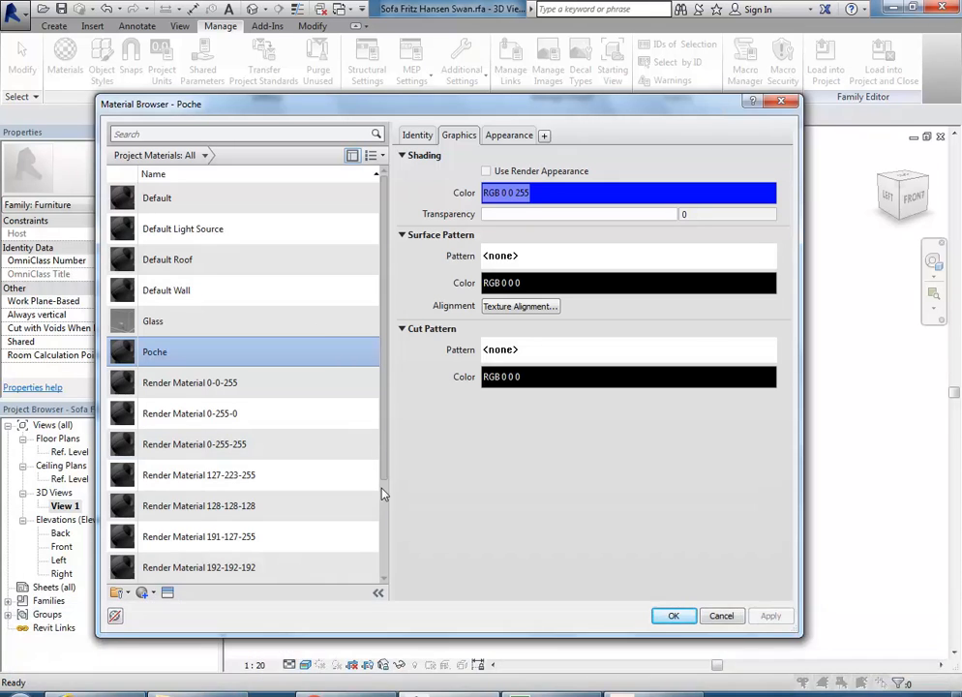
Step: Show the library panel and switch between the Autodesk and AEC Materials libraries, settling on AEC Materials
click(353, 156)
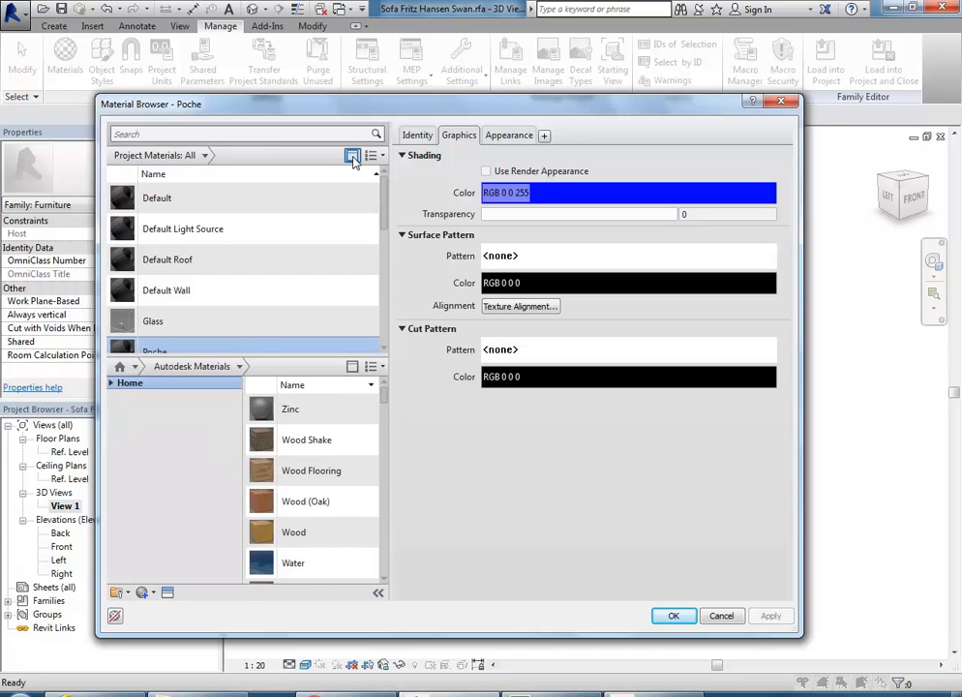
click(110, 384)
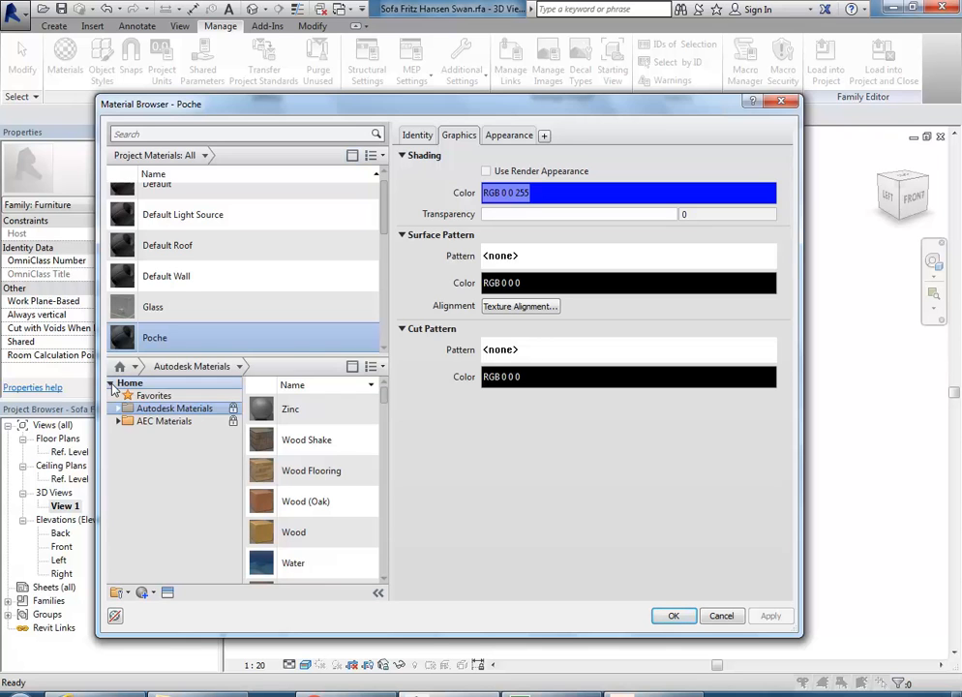
click(155, 423)
click(158, 411)
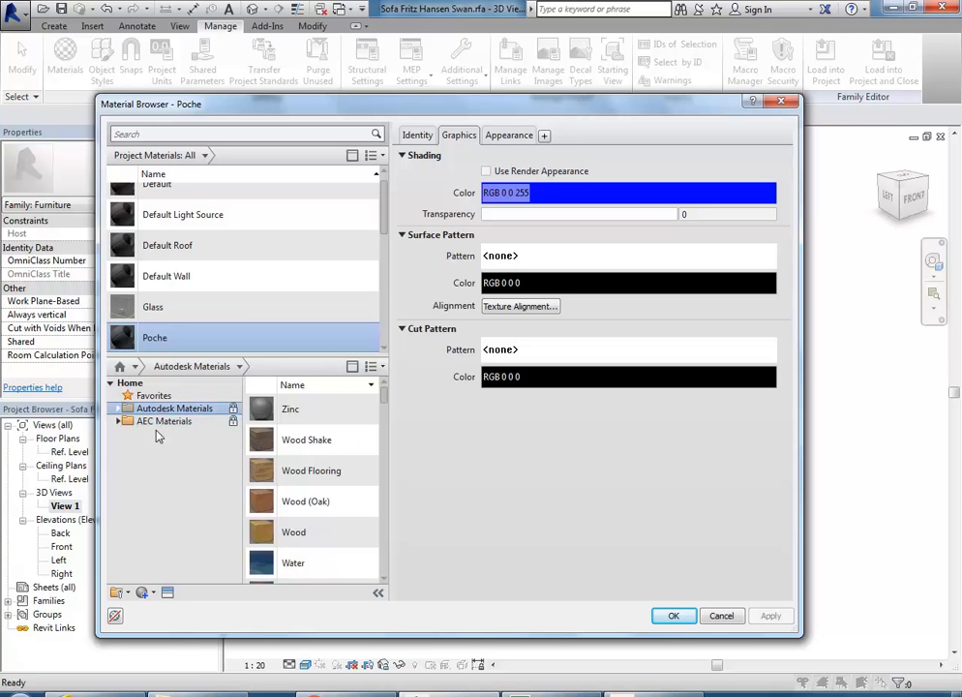
click(155, 424)
click(151, 409)
click(152, 423)
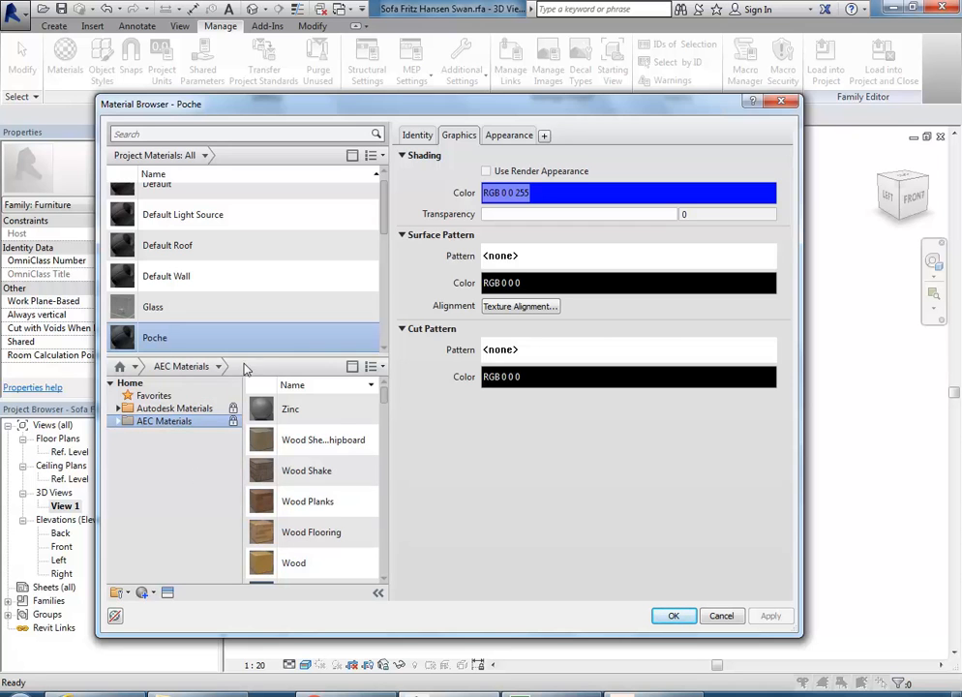
Step: Resize the browser panes and show the AEC Materials Metal category with the Stainless Steel entries
drag(247, 360, 254, 504)
drag(386, 322, 371, 274)
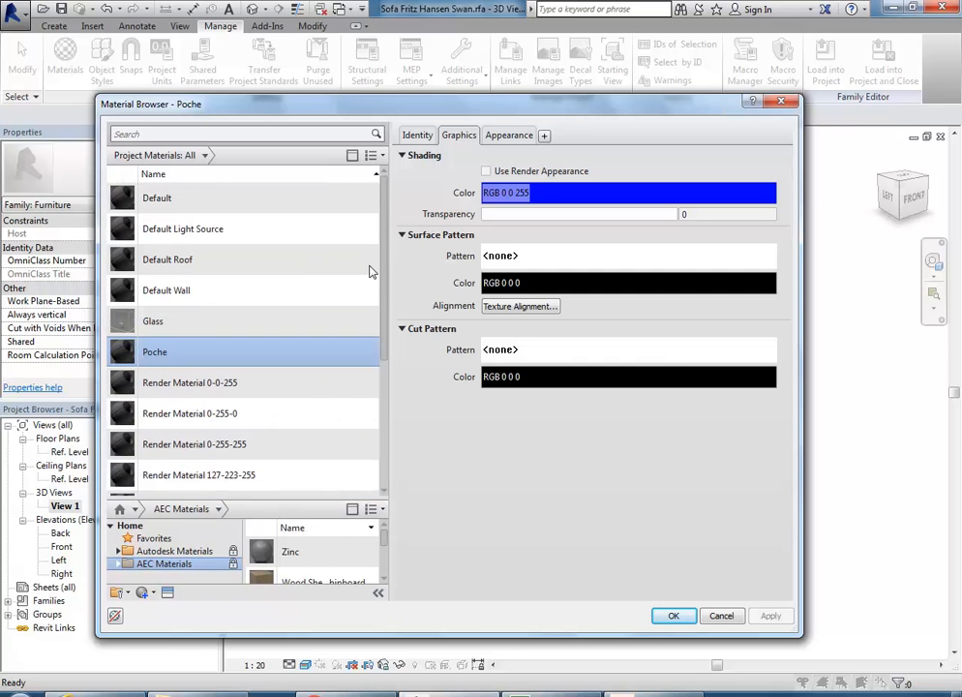
scroll(273, 416, down, 1)
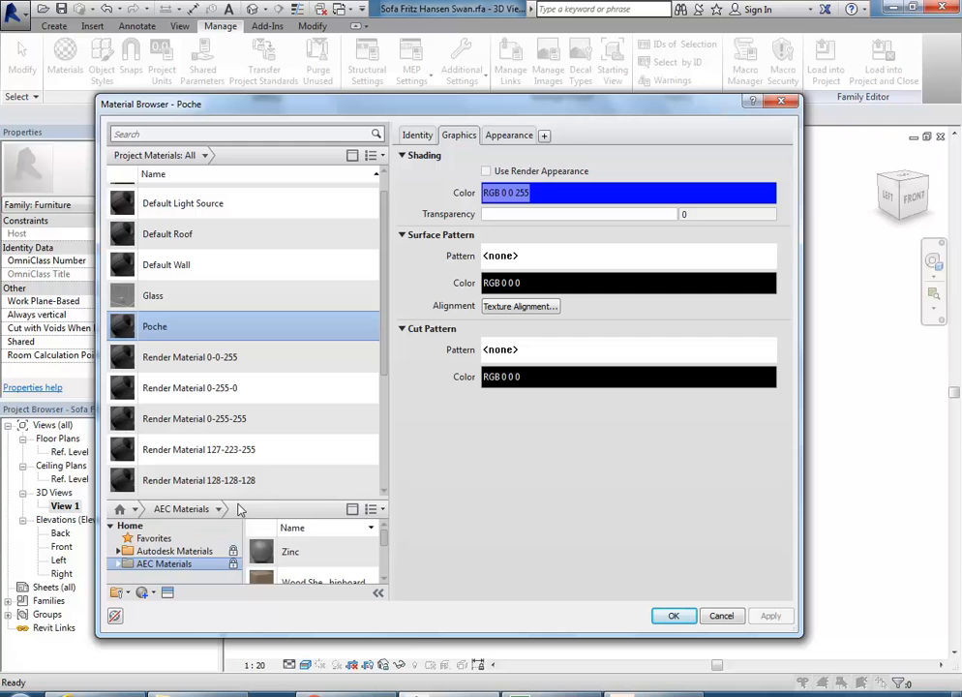
drag(232, 497, 228, 452)
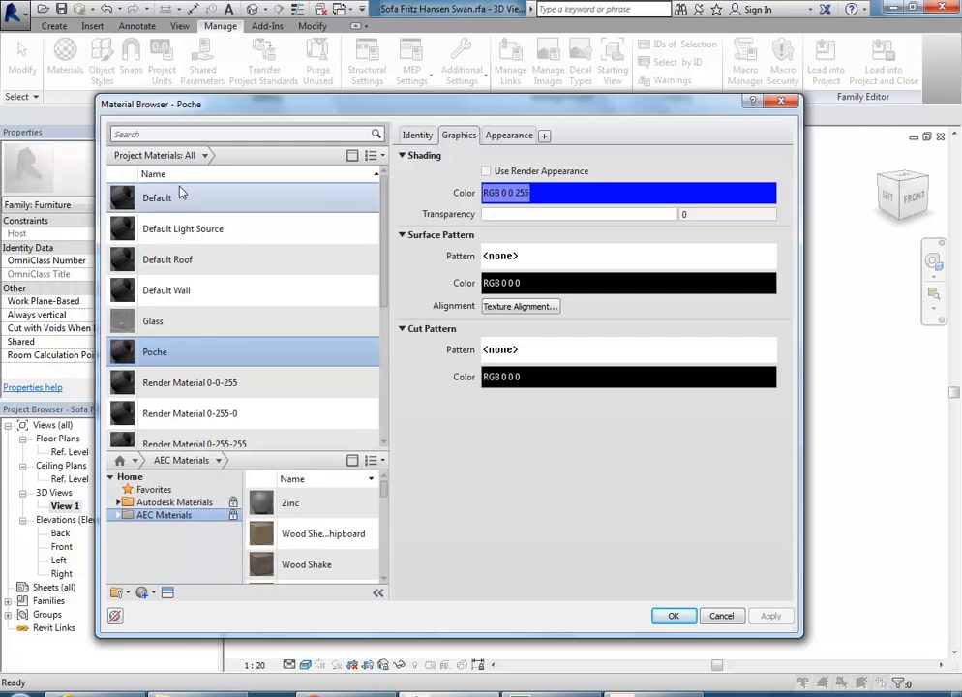
click(117, 515)
drag(239, 504, 241, 539)
click(155, 553)
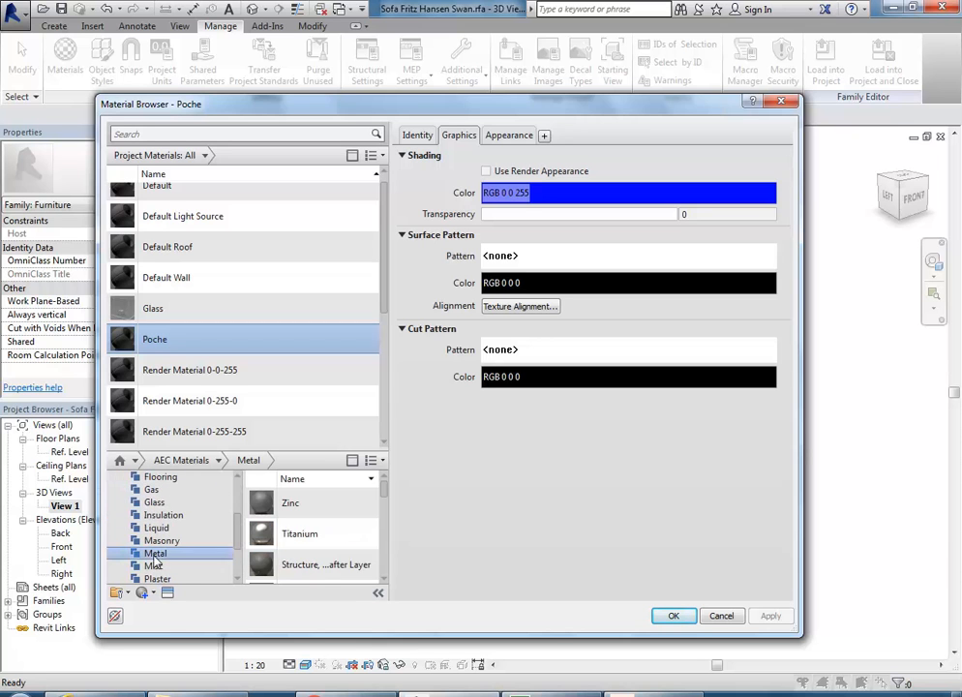
drag(329, 635, 351, 689)
mouse_move(385, 501)
mouse_down()
mouse_move(386, 589)
mouse_move(383, 558)
mouse_up()
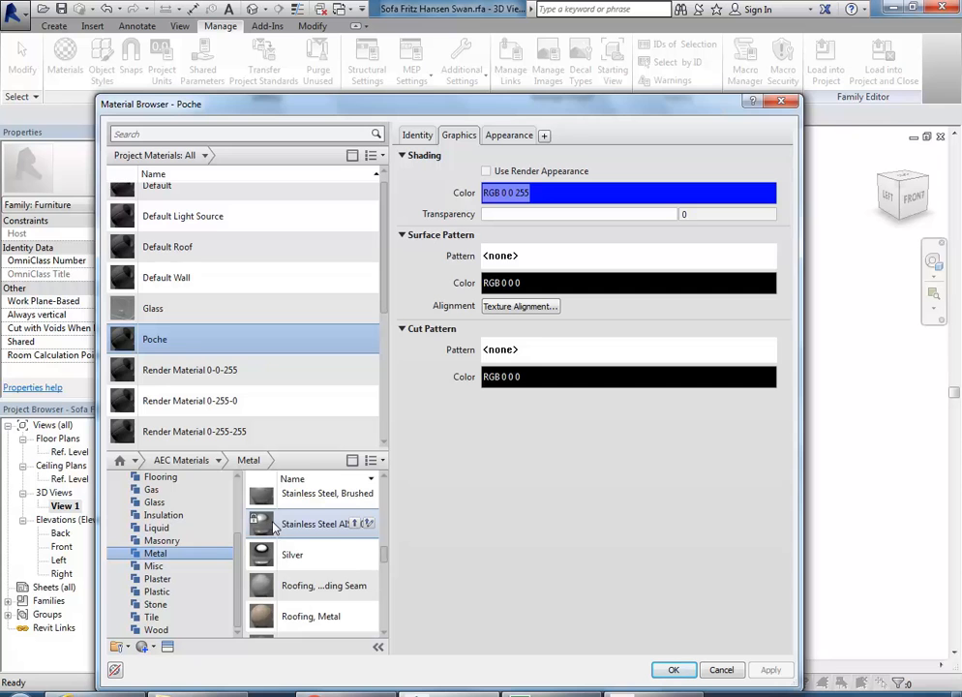
Step: Add Stainless Steel AISI 304 to the project and review its Appearance, Graphics, Physical and Thermal tabs
double_click(275, 527)
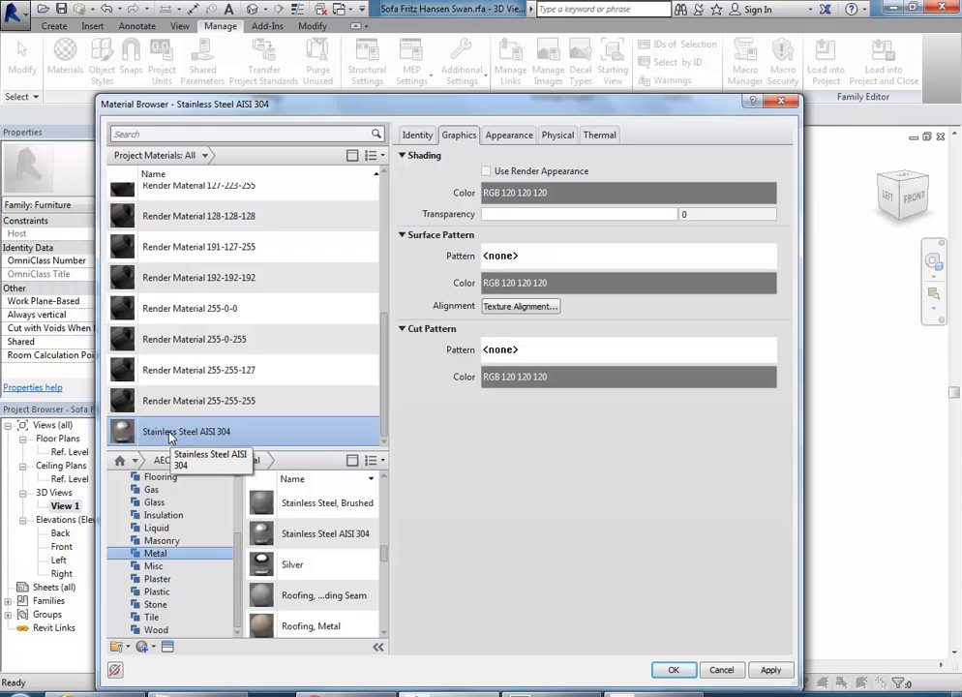
click(510, 135)
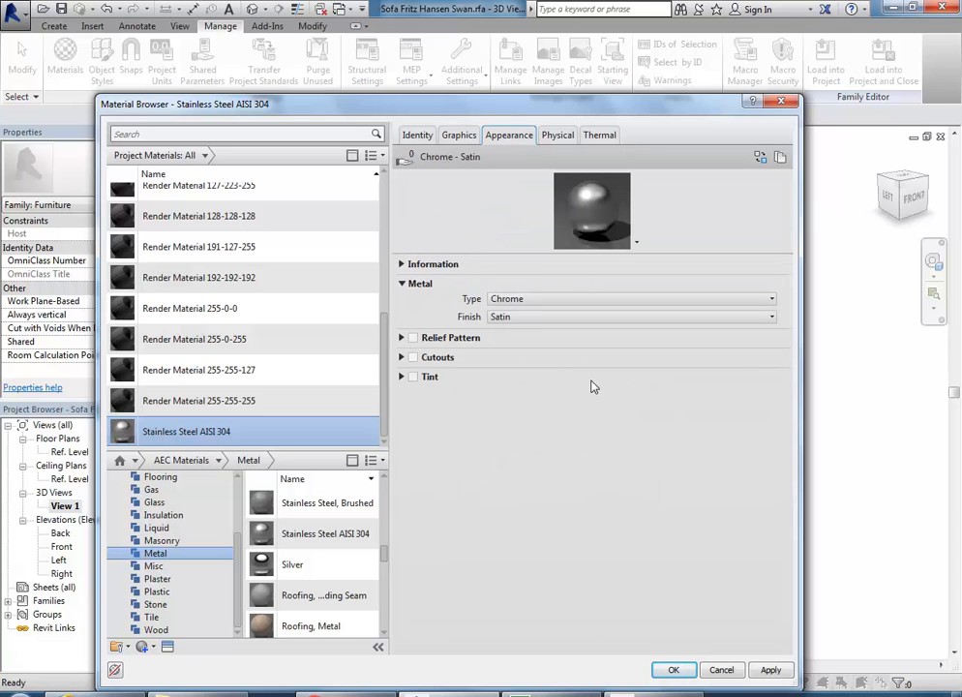
click(460, 136)
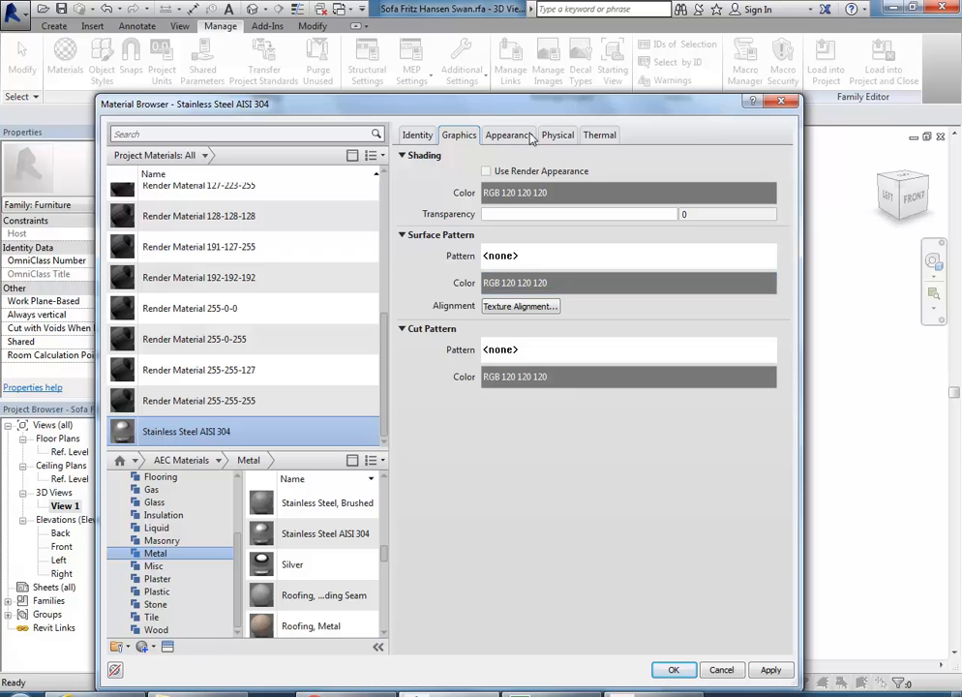
click(511, 139)
click(554, 135)
click(599, 135)
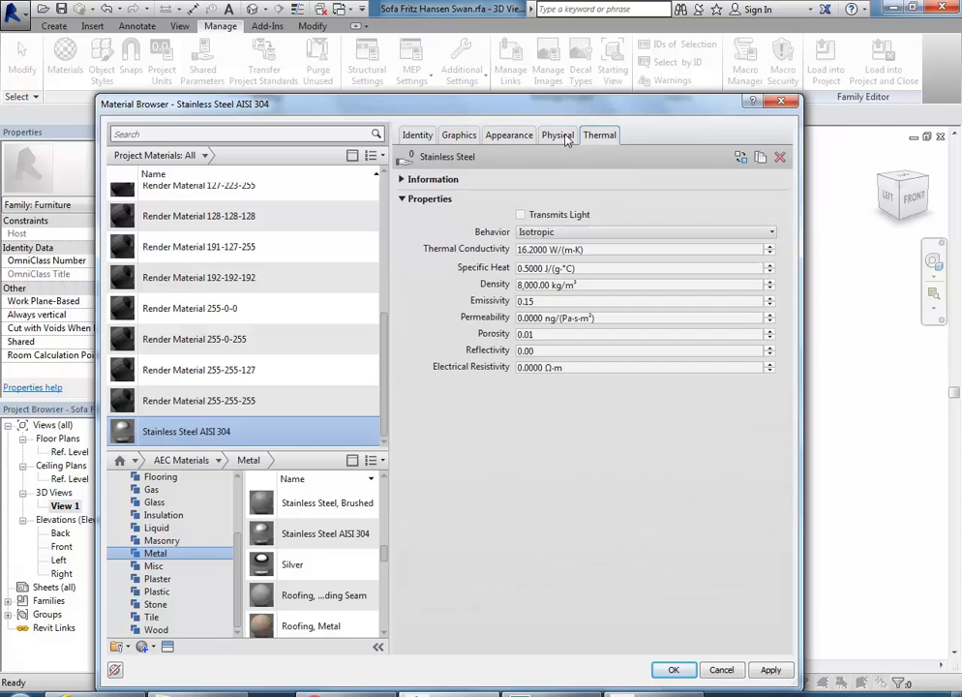
click(558, 137)
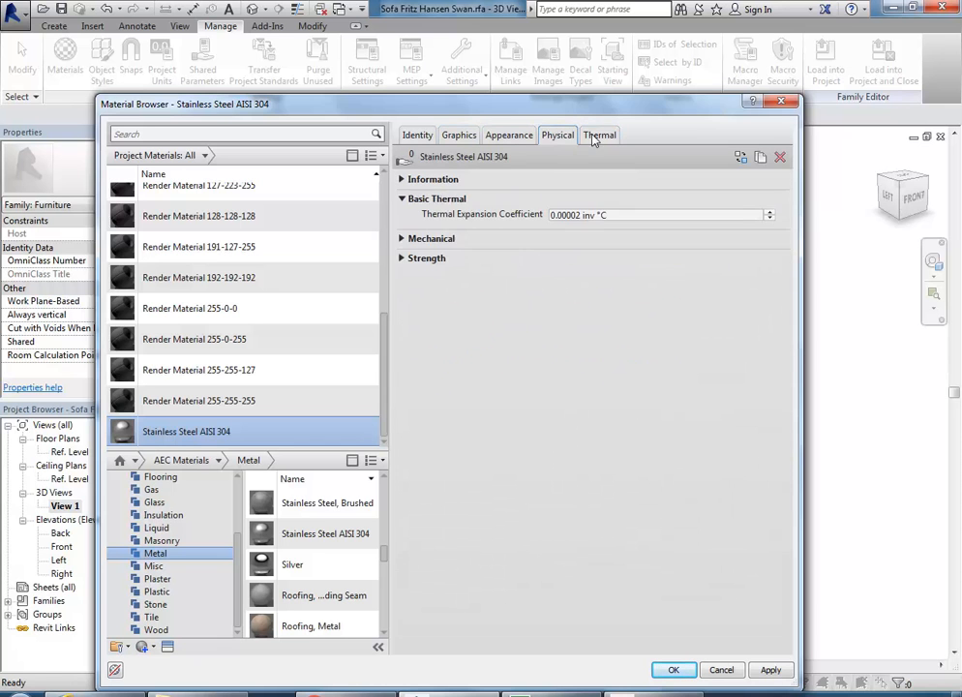
click(523, 136)
Step: Browse the Appearance Library without replacing anything, then confirm Stainless Steel AISI 304 for SOFA-LEGS
right_click(510, 140)
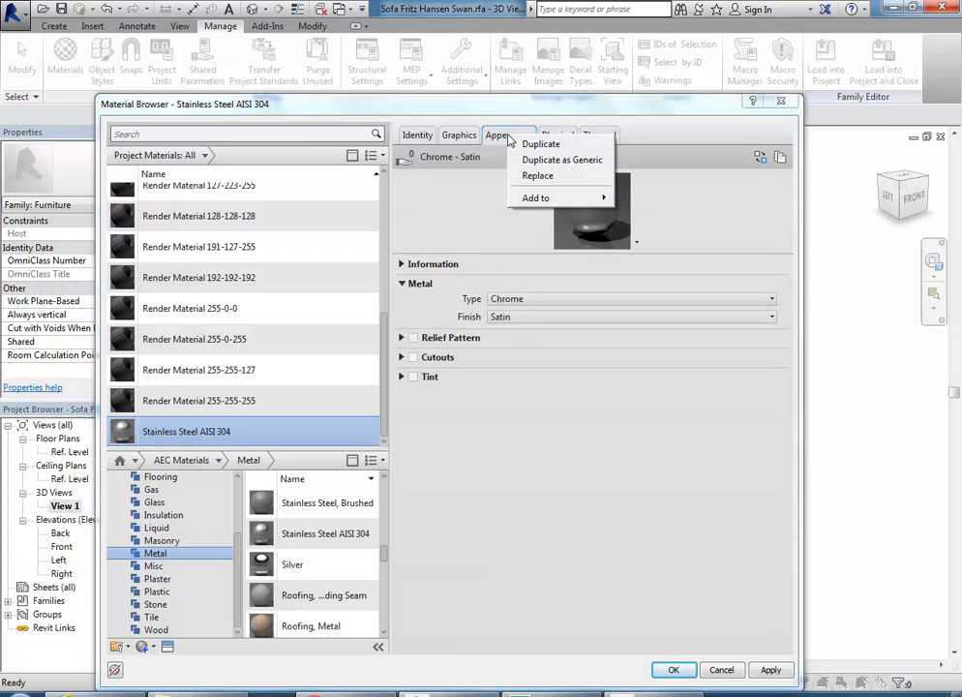
click(528, 176)
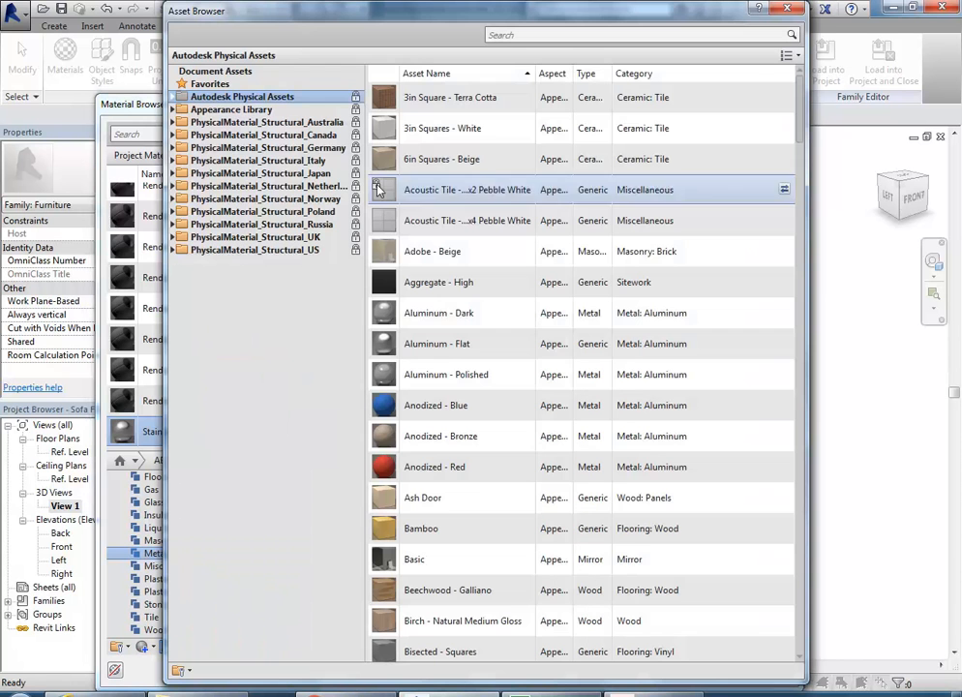
click(174, 110)
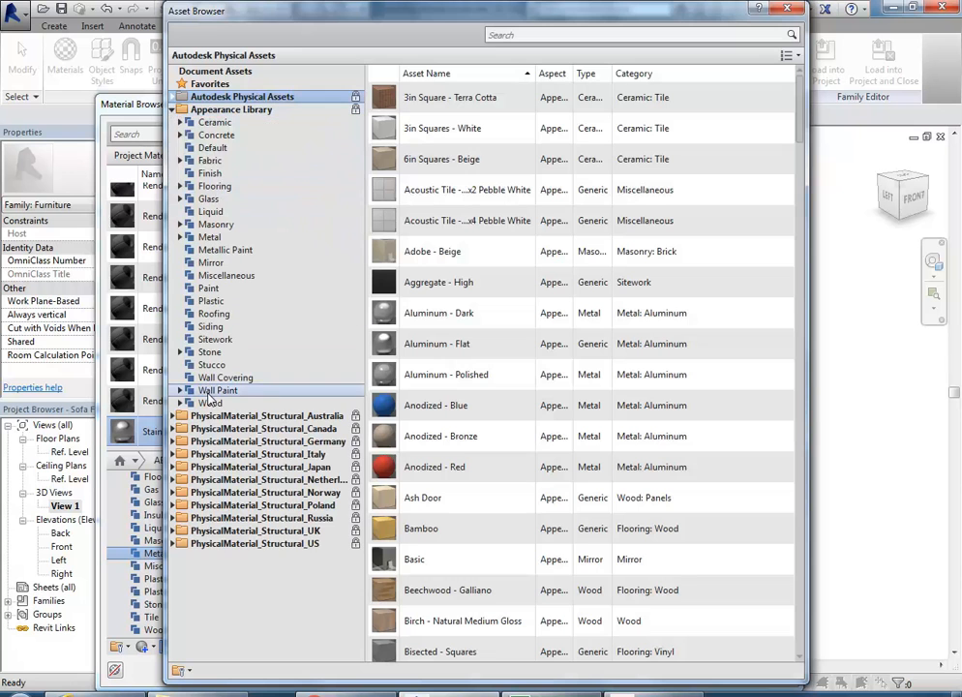
click(786, 9)
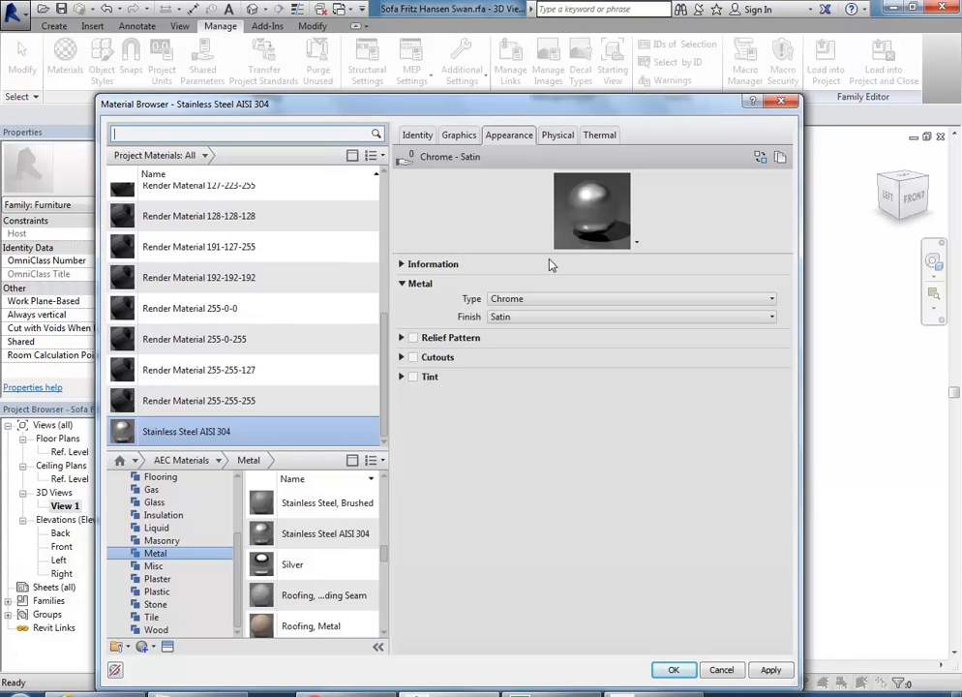
click(673, 670)
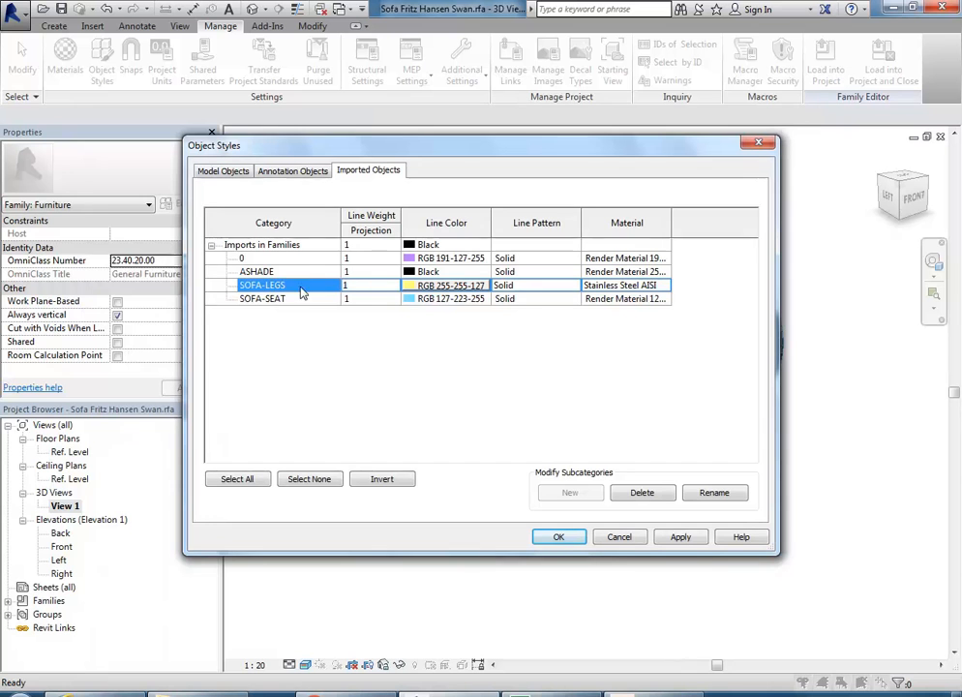
Step: Open the SOFA-SEAT layer's material and preview fabrics in the Autodesk Materials Fabric category
click(647, 302)
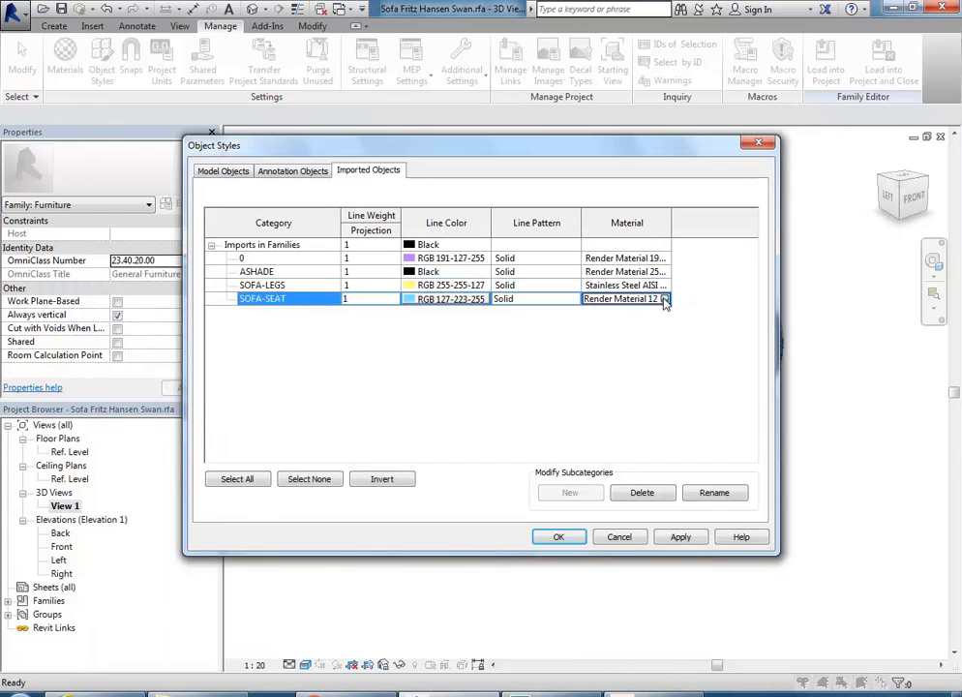
click(666, 299)
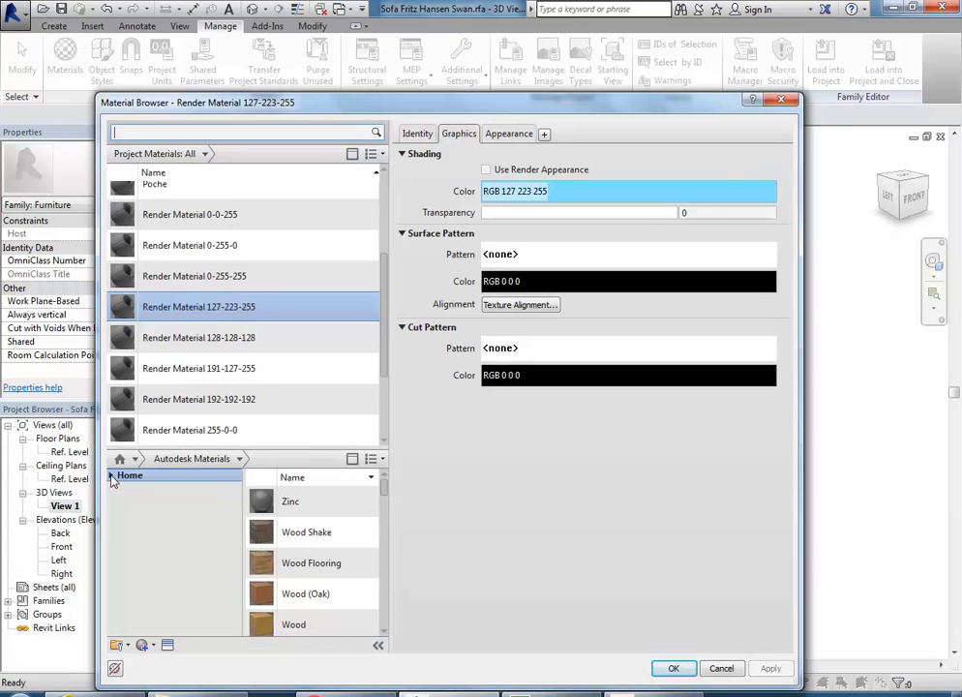
click(110, 476)
click(118, 502)
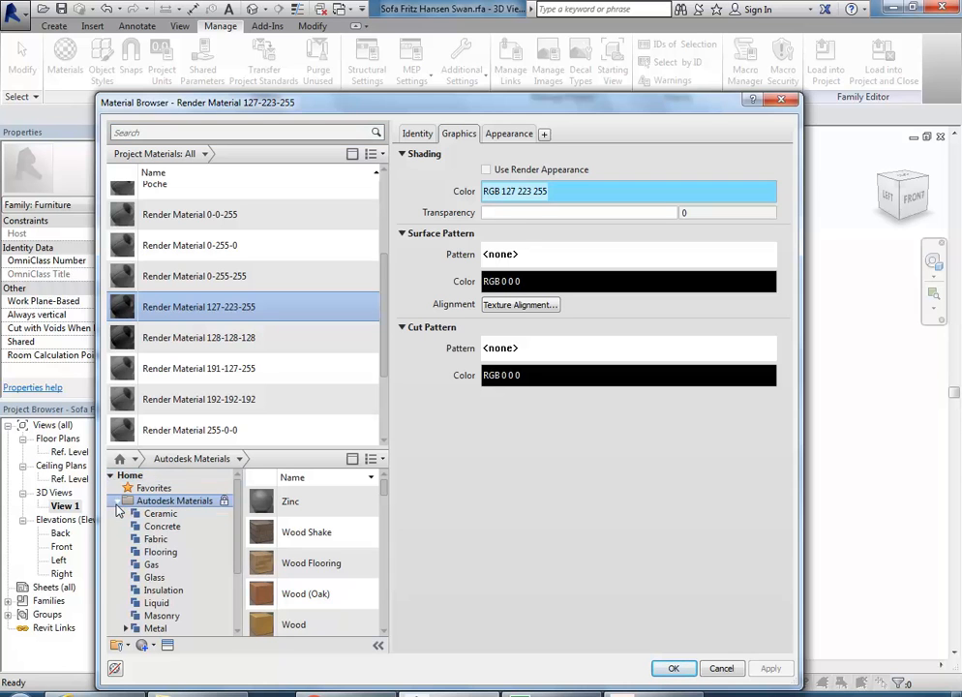
click(156, 540)
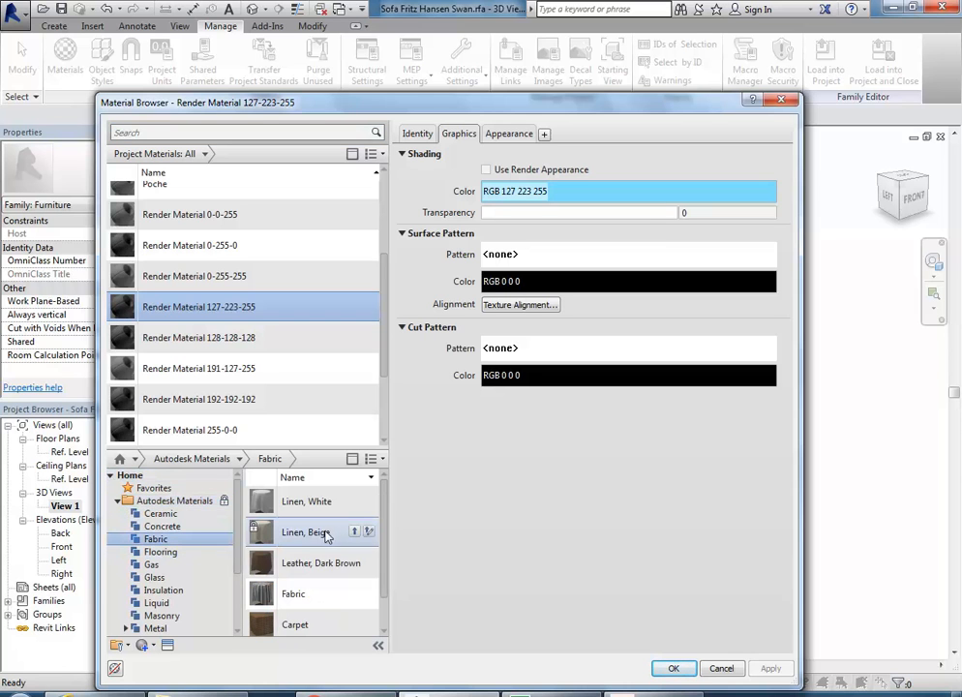
click(302, 538)
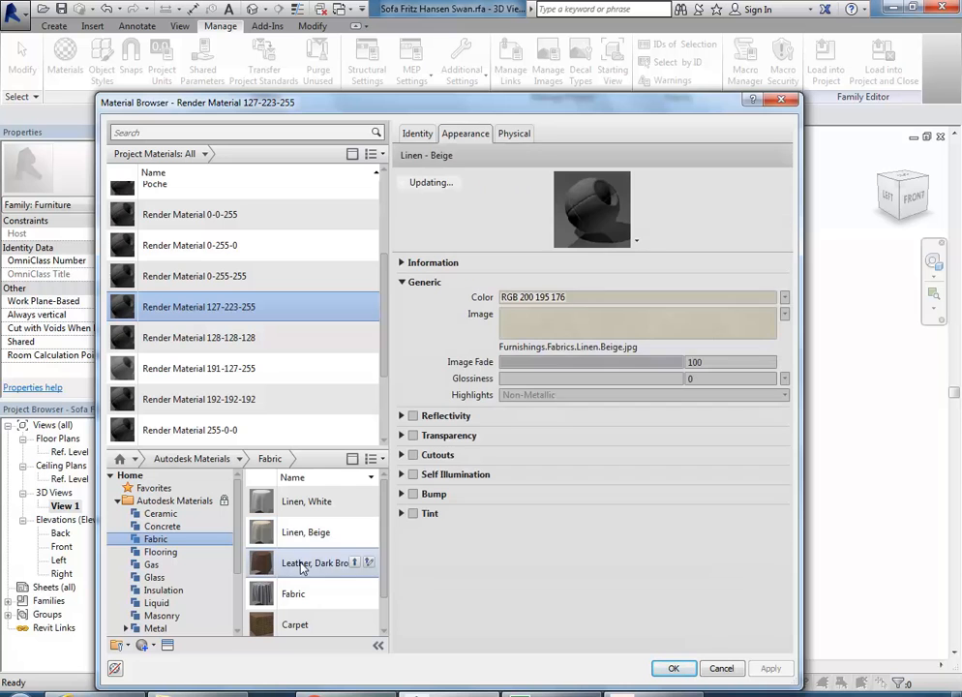
click(326, 563)
scroll(298, 538, down, 1)
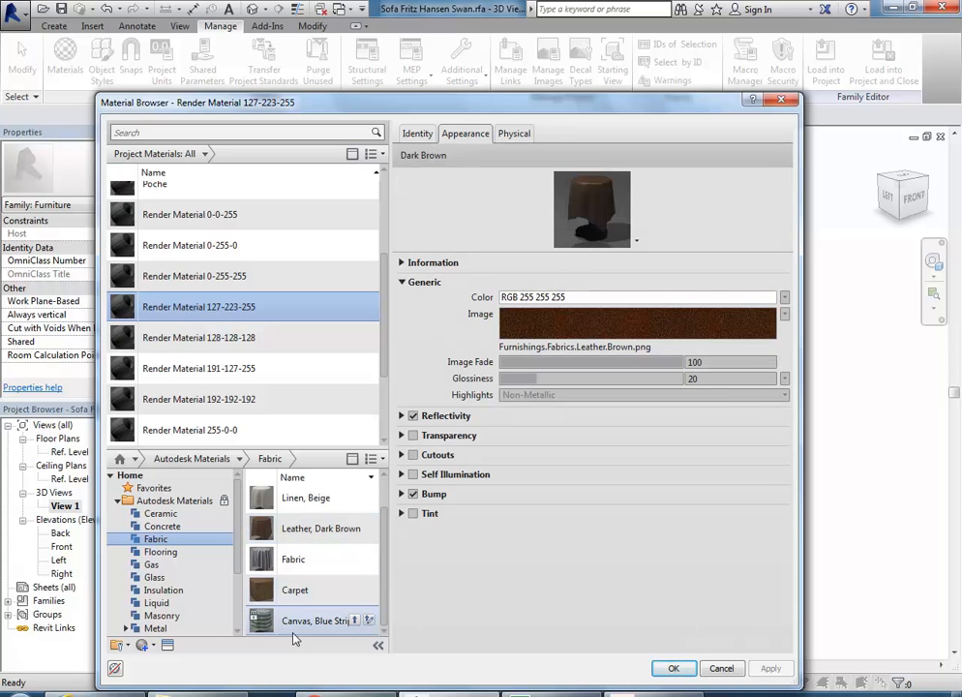
Step: Add Linen, Beige to the project materials and review its appearance and graphics settings
double_click(295, 504)
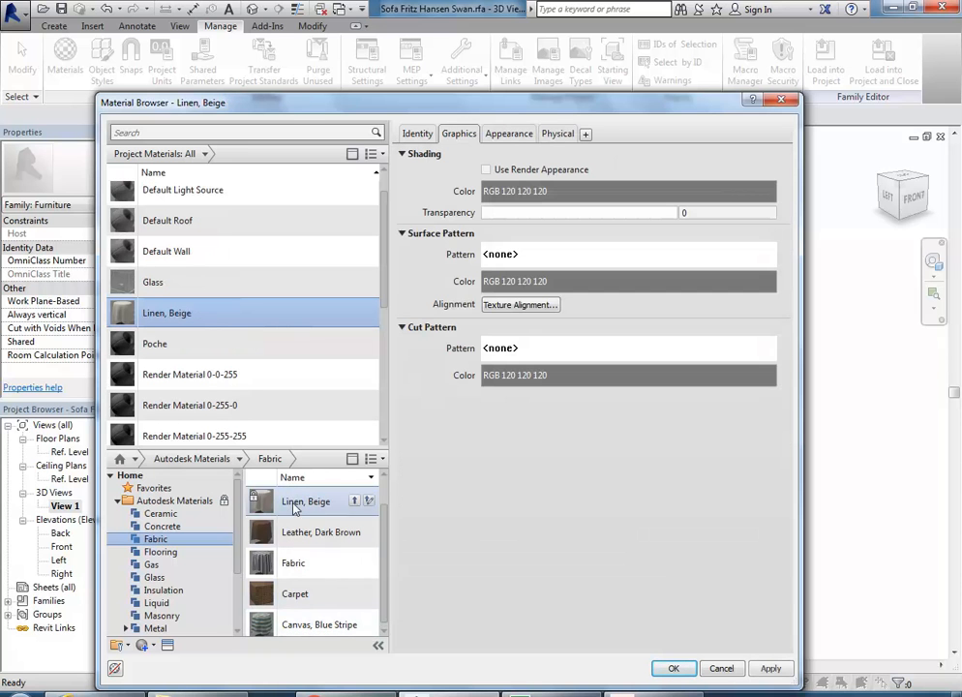
click(508, 134)
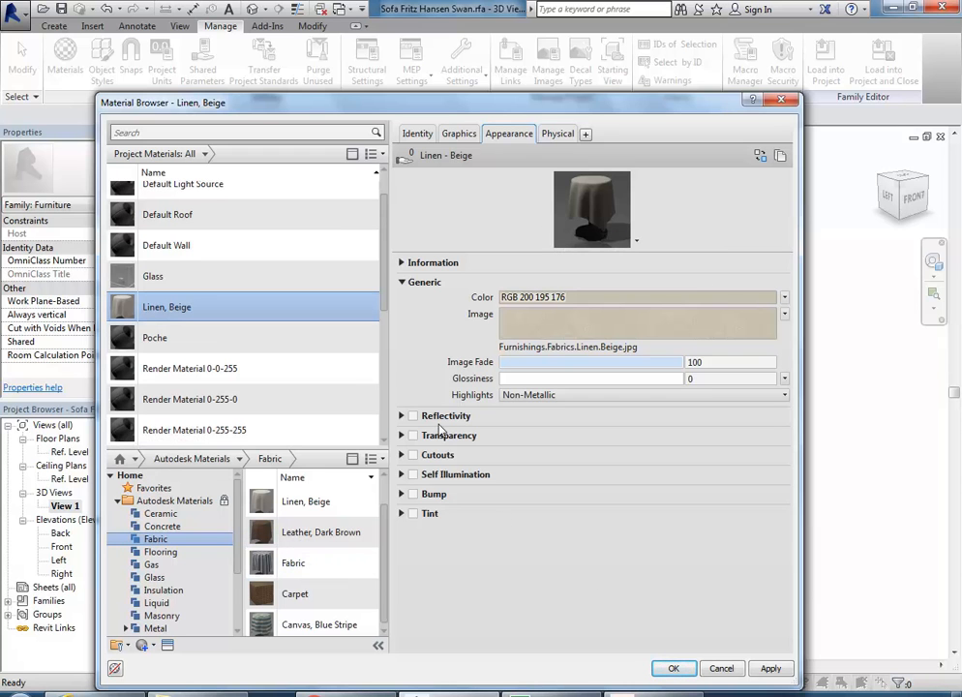
click(461, 135)
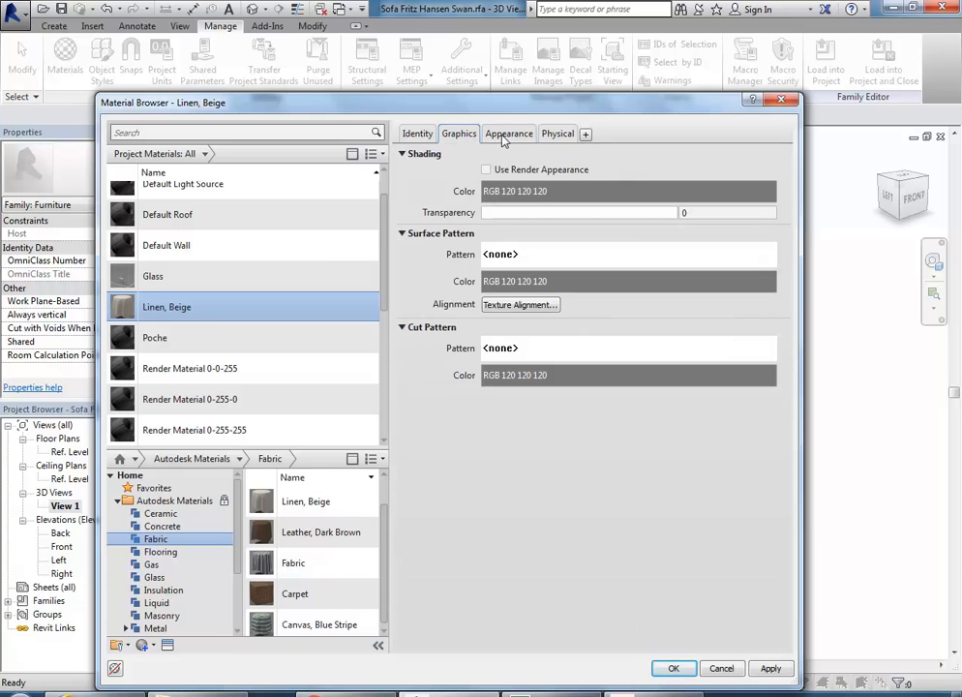
click(502, 136)
Step: Choose to replace the Linen, Beige appearance and list the Appearance Library's Fabric assets
right_click(502, 138)
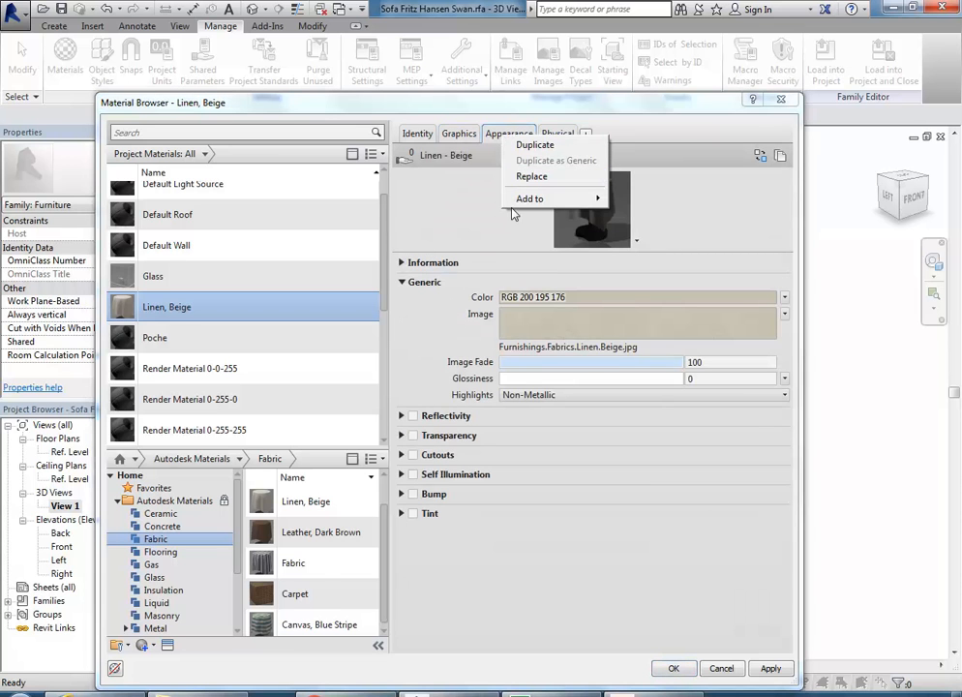
click(531, 177)
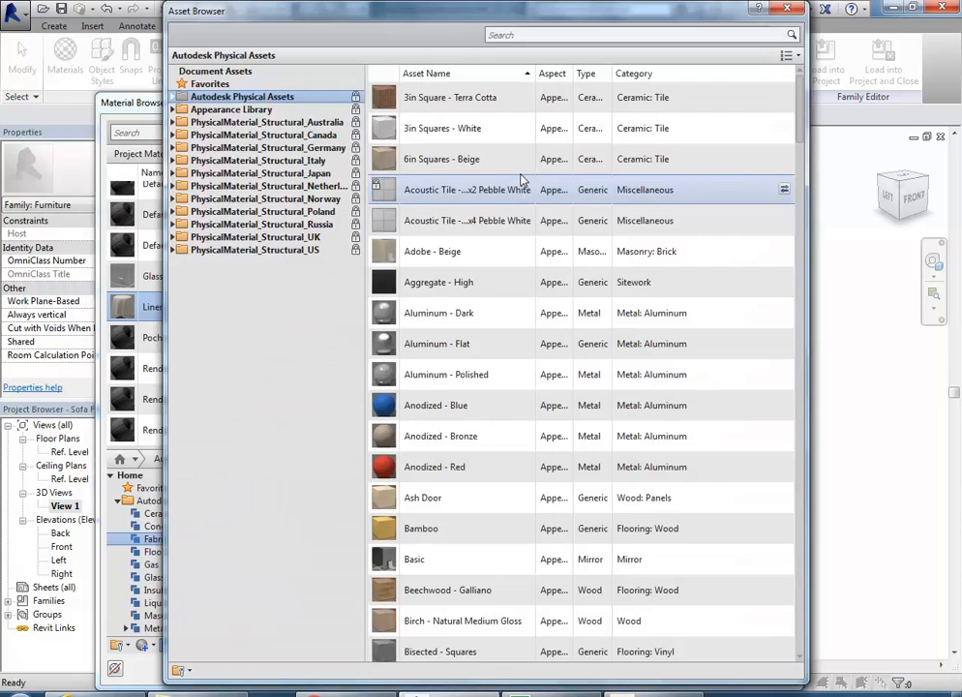
click(173, 111)
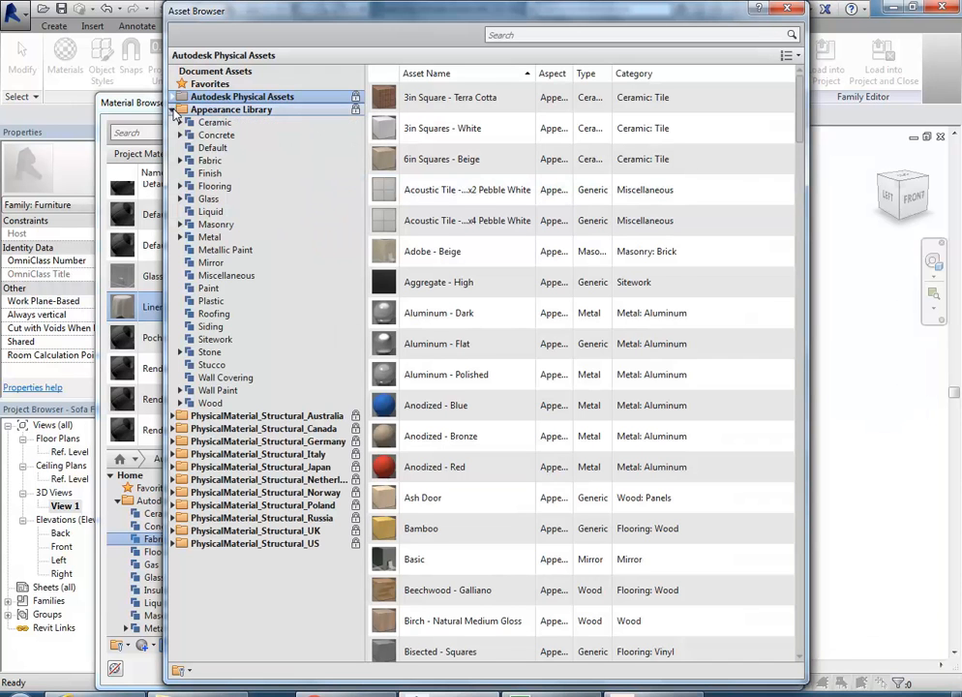
click(187, 162)
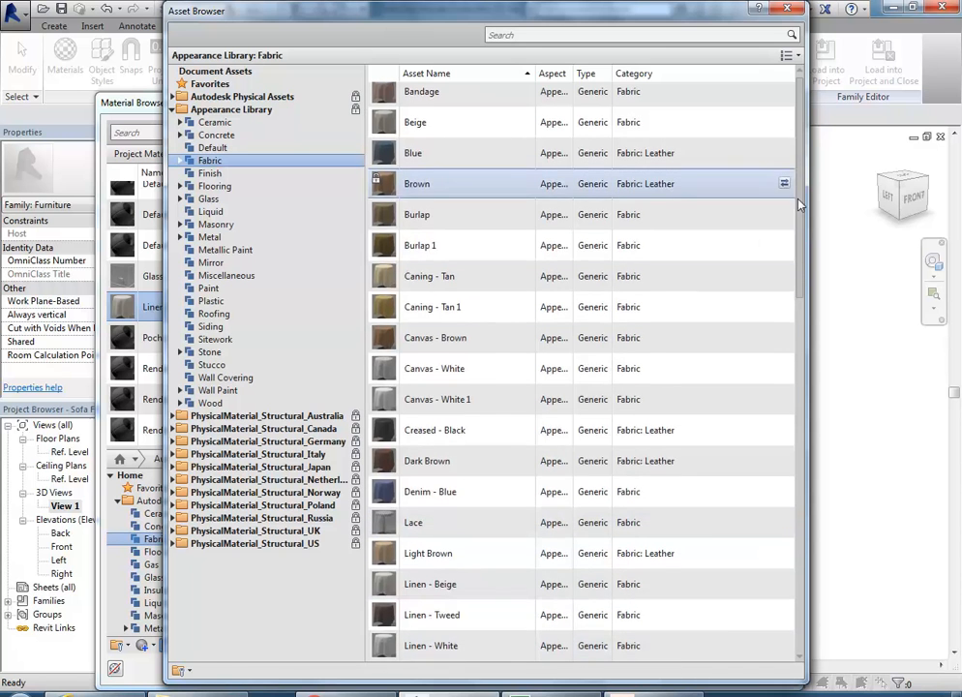
Step: Find Pebbled - Mauve among the Fabric assets and apply it as the appearance
scroll(786, 391, down, 3)
scroll(786, 391, down, 5)
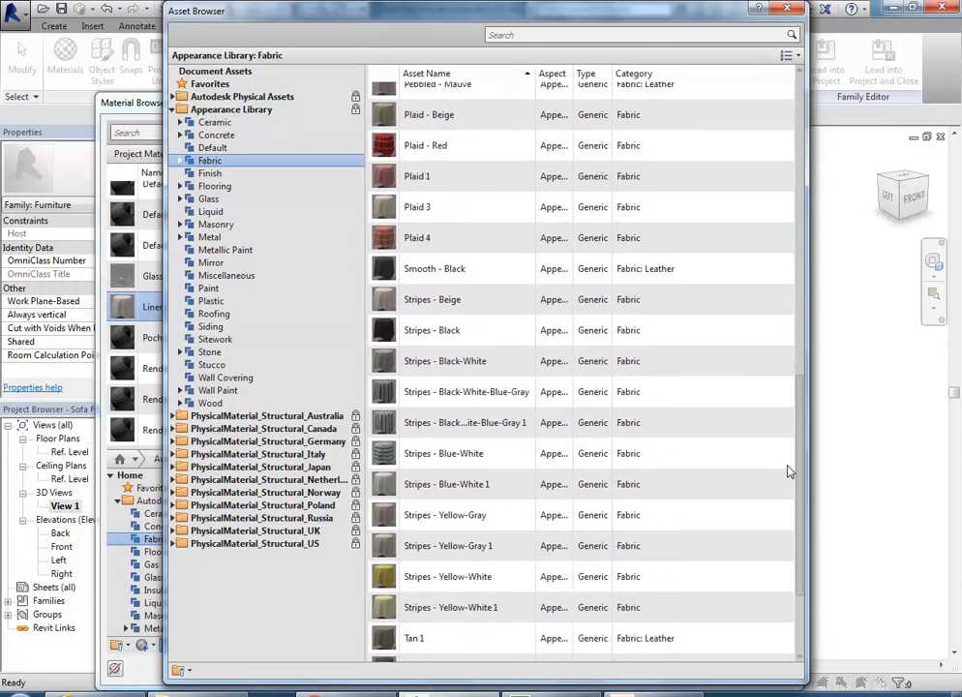
scroll(789, 490, down, 2)
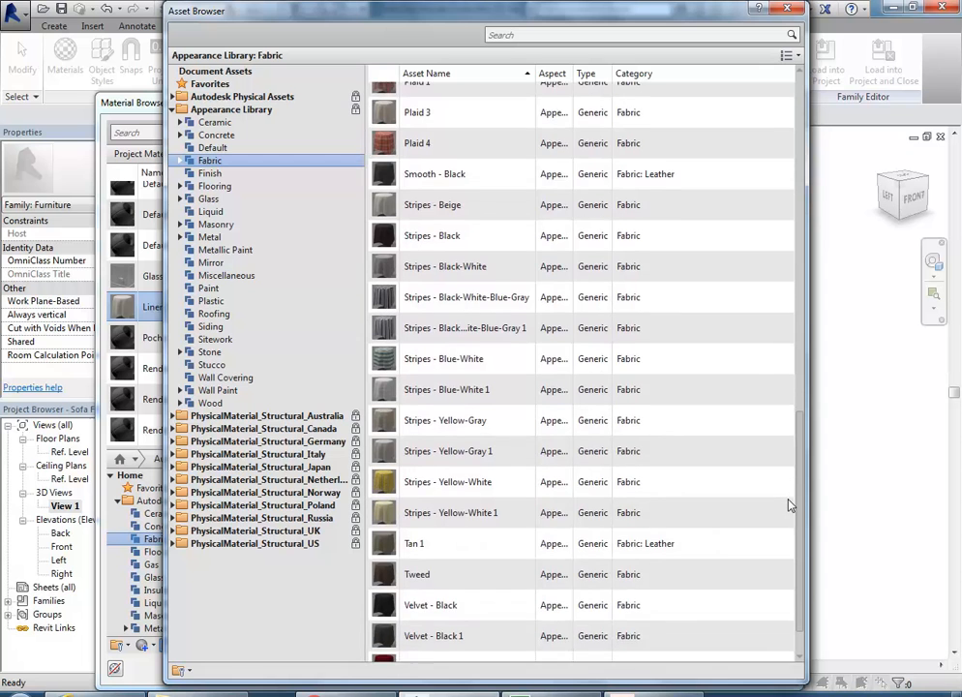
scroll(788, 513, down, 1)
scroll(788, 513, up, 7)
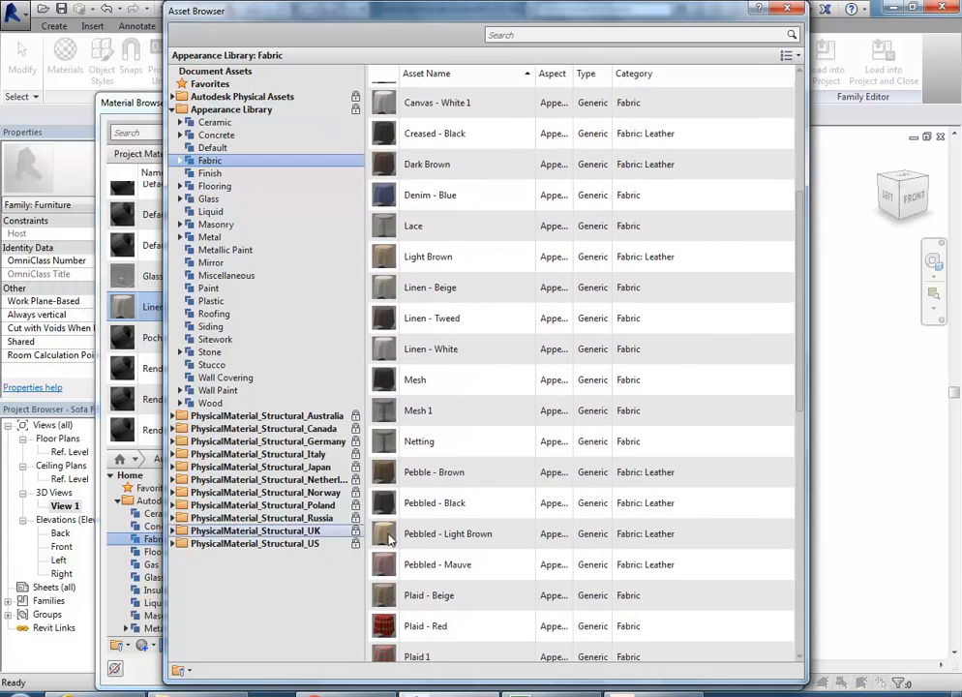
scroll(799, 282, down, 3)
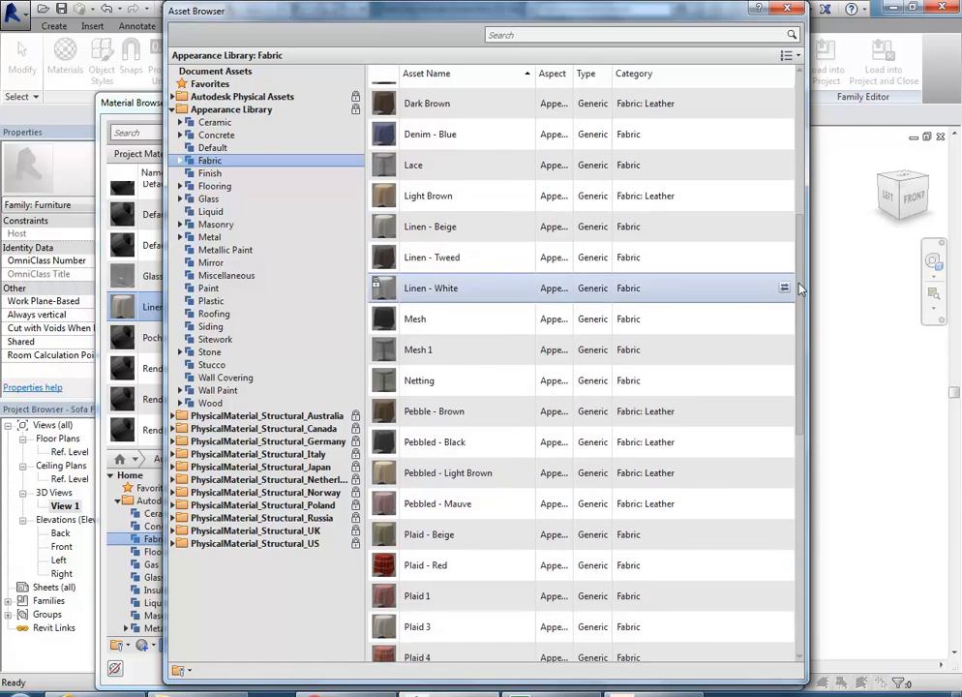
scroll(799, 306, down, 3)
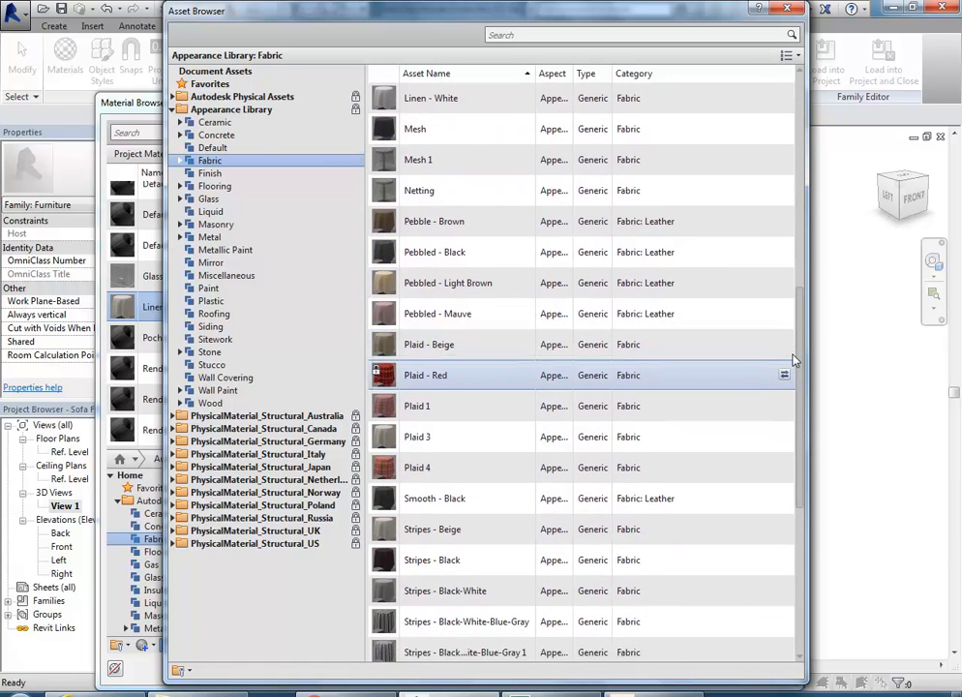
scroll(792, 378, down, 3)
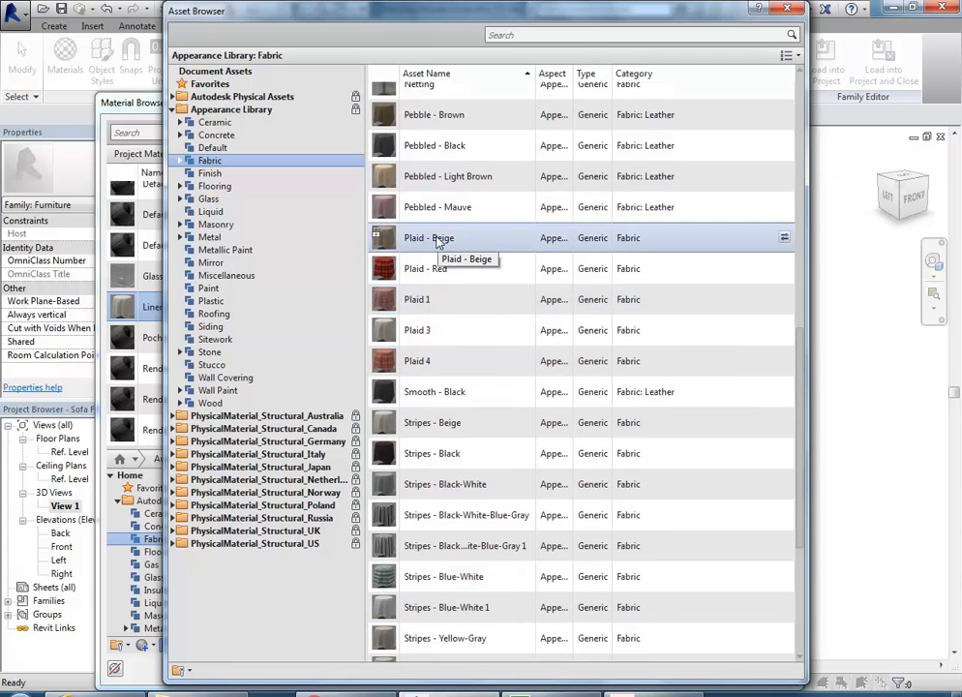
scroll(789, 366, up, 1)
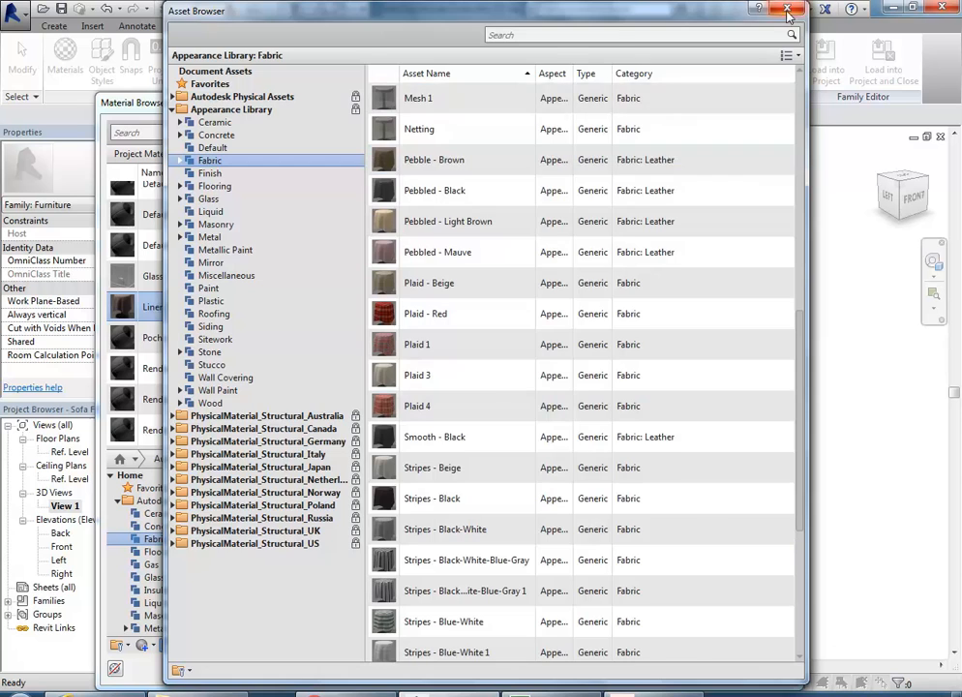
double_click(437, 251)
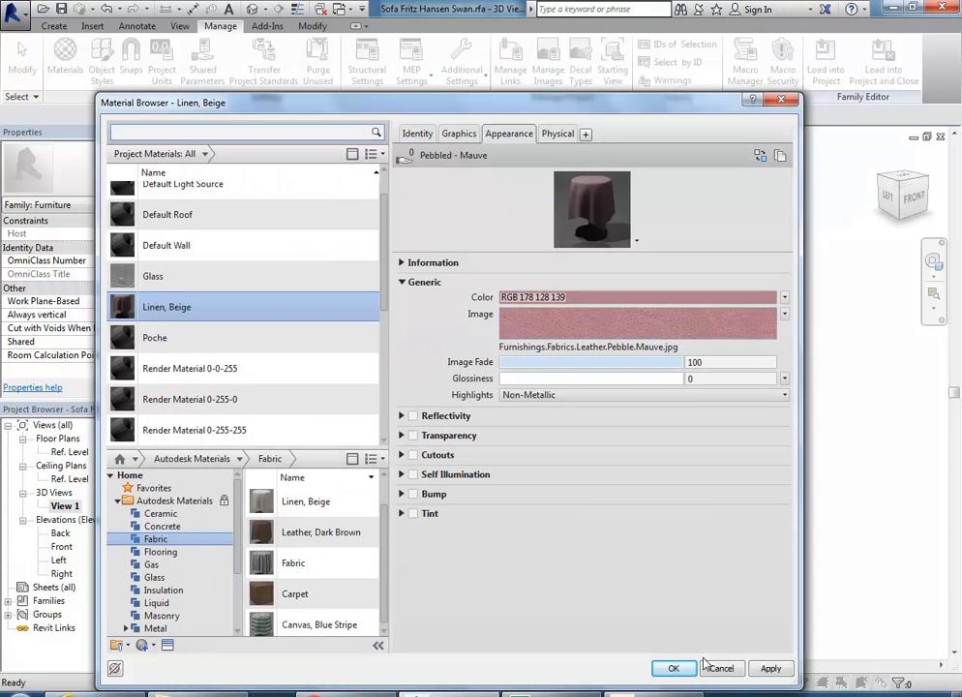
Step: Accept the new material in the Material Browser and Object Styles, returning to the sofa view
click(674, 669)
click(559, 537)
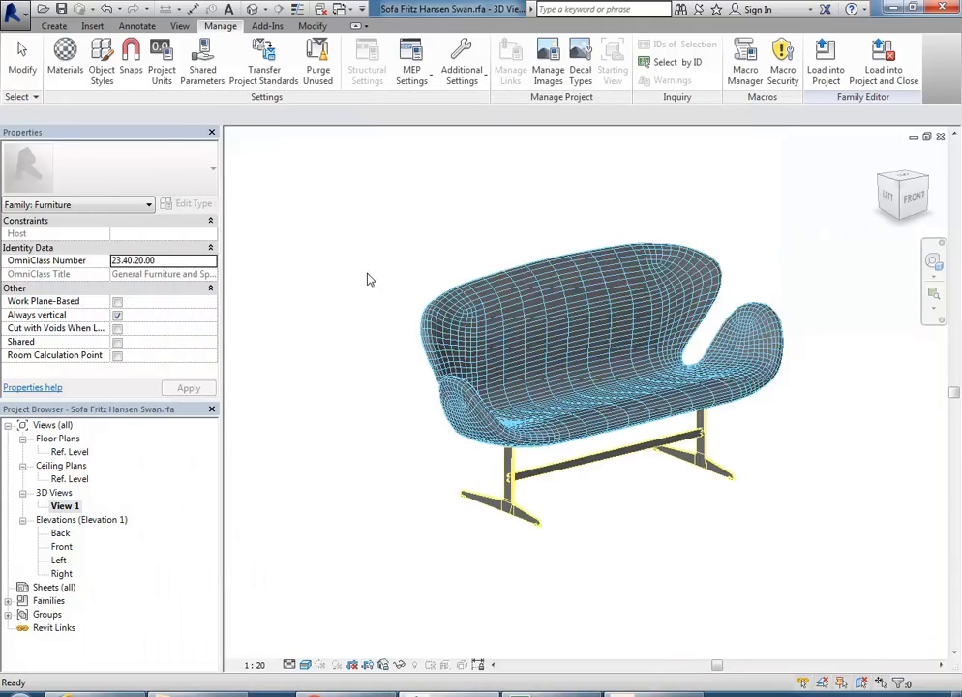
scroll(552, 339, up, 5)
scroll(548, 328, up, 2)
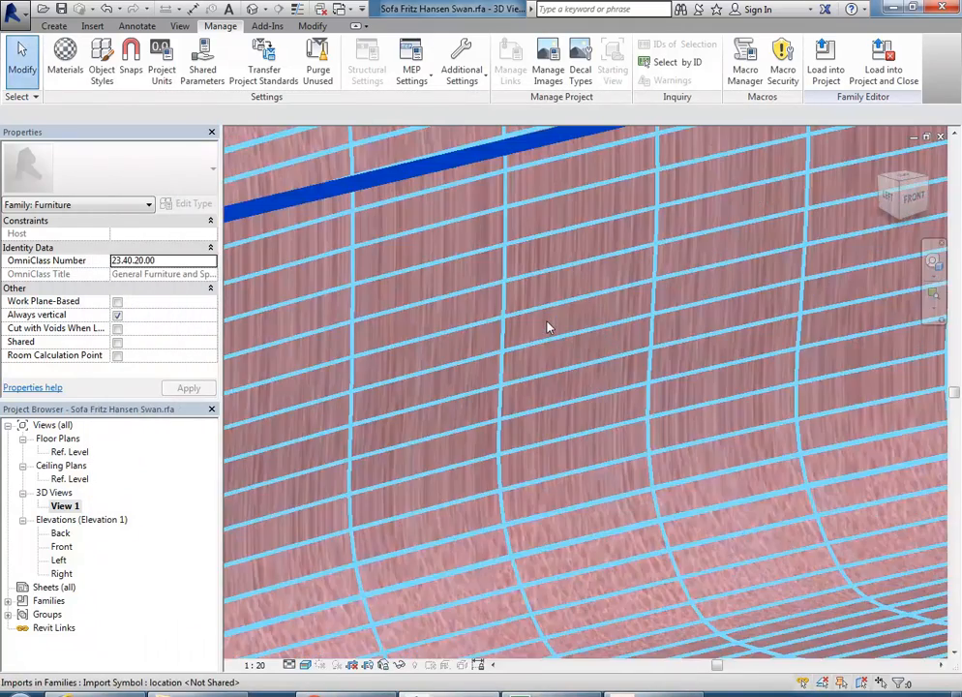
scroll(548, 328, down, 8)
scroll(529, 349, up, 6)
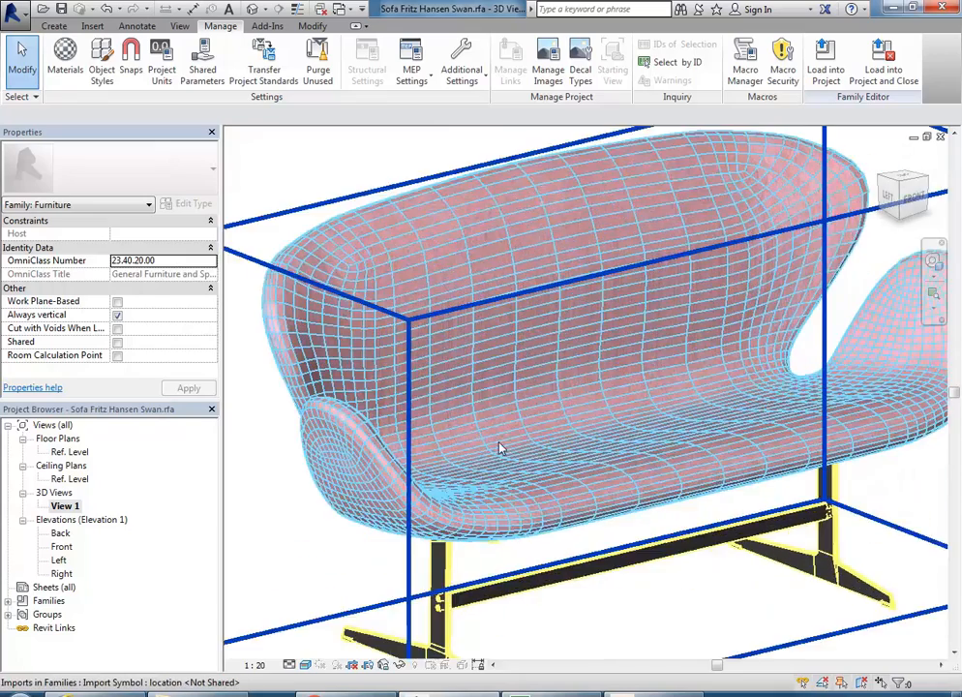
scroll(512, 363, down, 8)
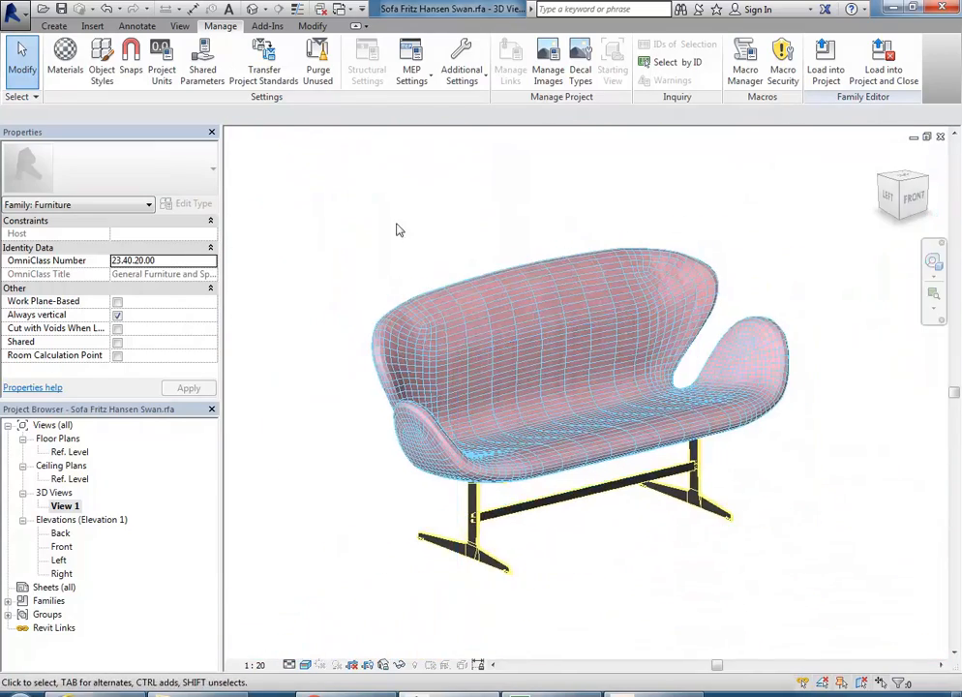
Step: Recheck the imported sofa categories' materials in Object Styles and close without changes
click(101, 62)
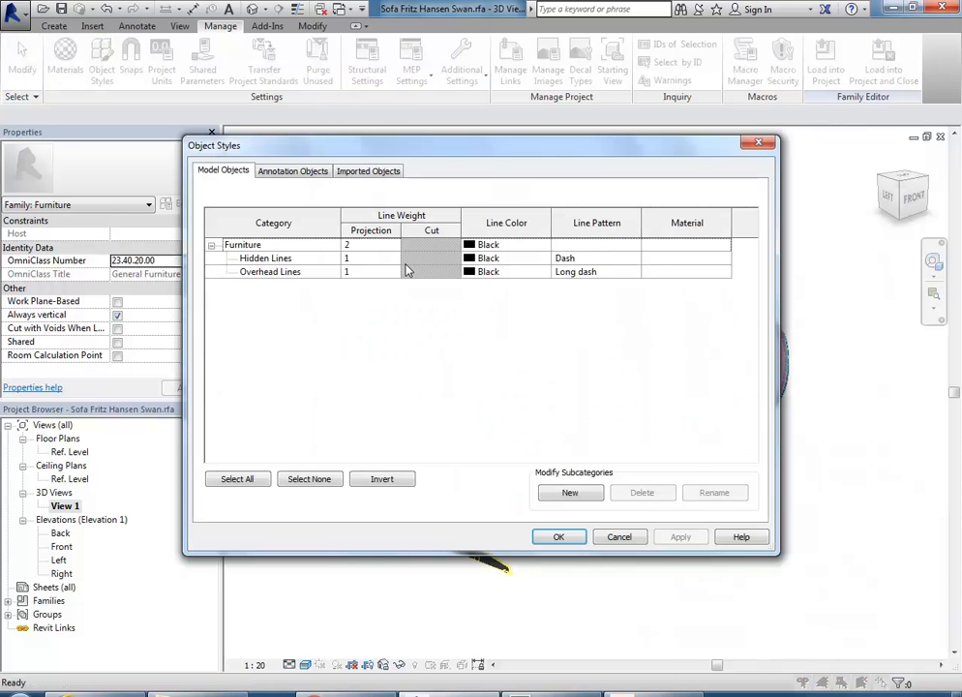
click(370, 171)
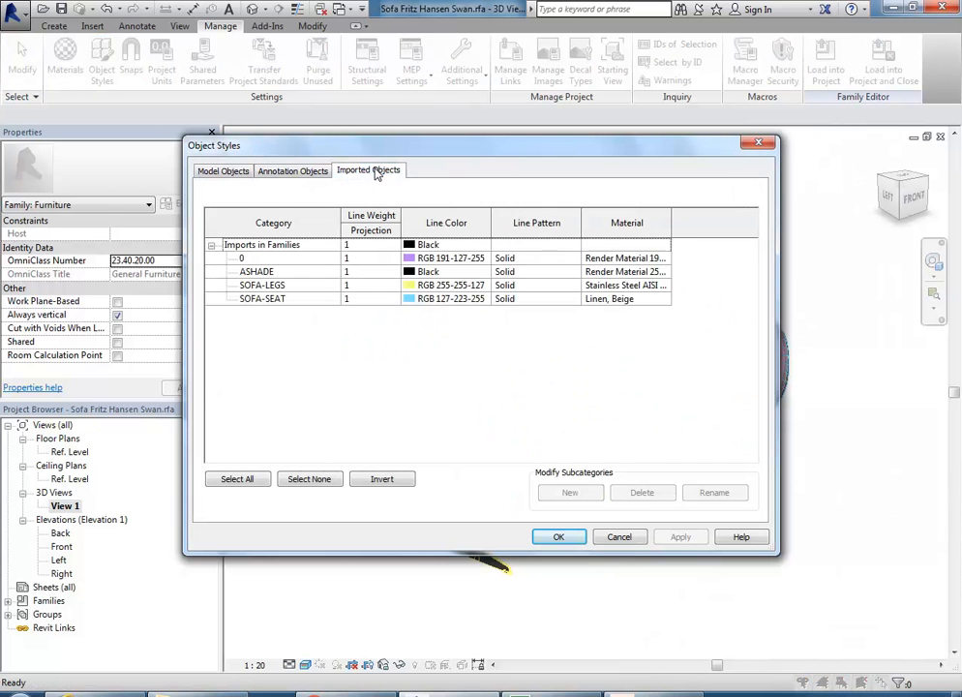
click(620, 538)
scroll(513, 319, up, 10)
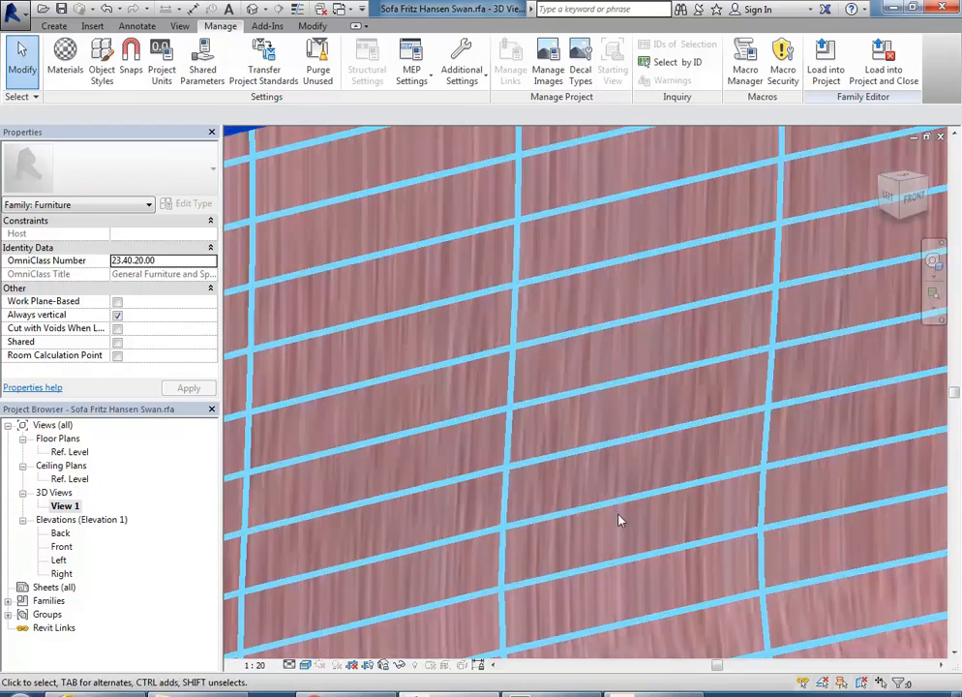
scroll(531, 458, down, 2)
Step: Pan, zoom and orbit the 3D view to inspect the mauve seat and steel base
middle_drag(530, 458, 490, 322)
scroll(573, 517, up, 2)
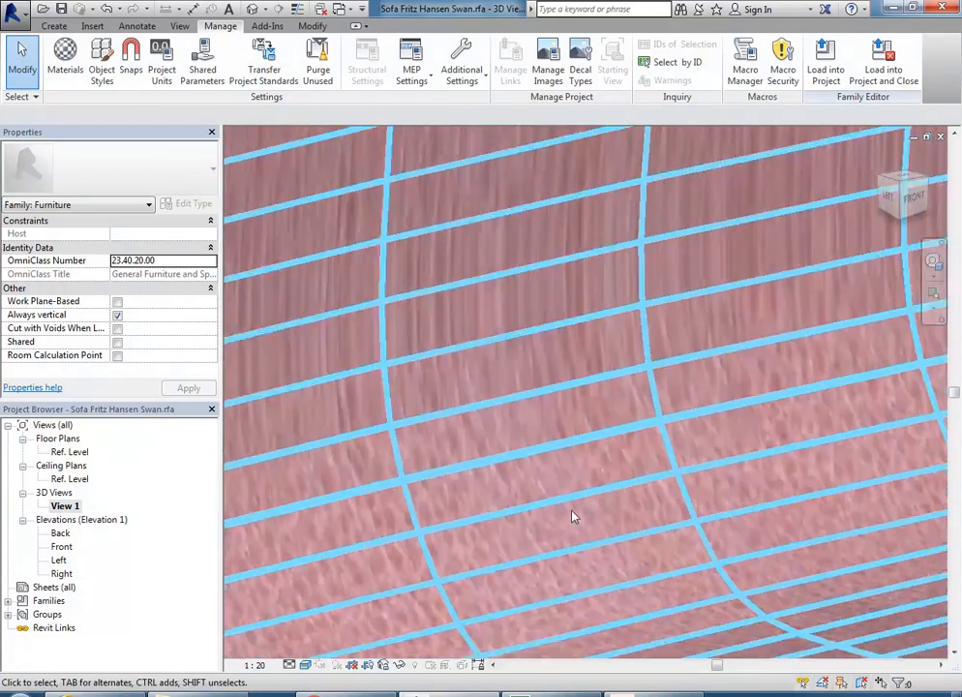
scroll(559, 477, up, 3)
scroll(559, 478, down, 5)
middle_drag(559, 477, 542, 555)
scroll(446, 384, down, 2)
middle_drag(446, 384, 485, 320)
middle_drag(494, 480, 437, 331)
middle_drag(557, 477, 536, 415)
shift+middle_drag(515, 494, 592, 567)
scroll(636, 474, up, 2)
scroll(636, 475, down, 3)
middle_drag(627, 457, 682, 358)
scroll(455, 419, up, 6)
scroll(455, 419, down, 4)
scroll(509, 459, down, 3)
shift+middle_drag(509, 460, 520, 489)
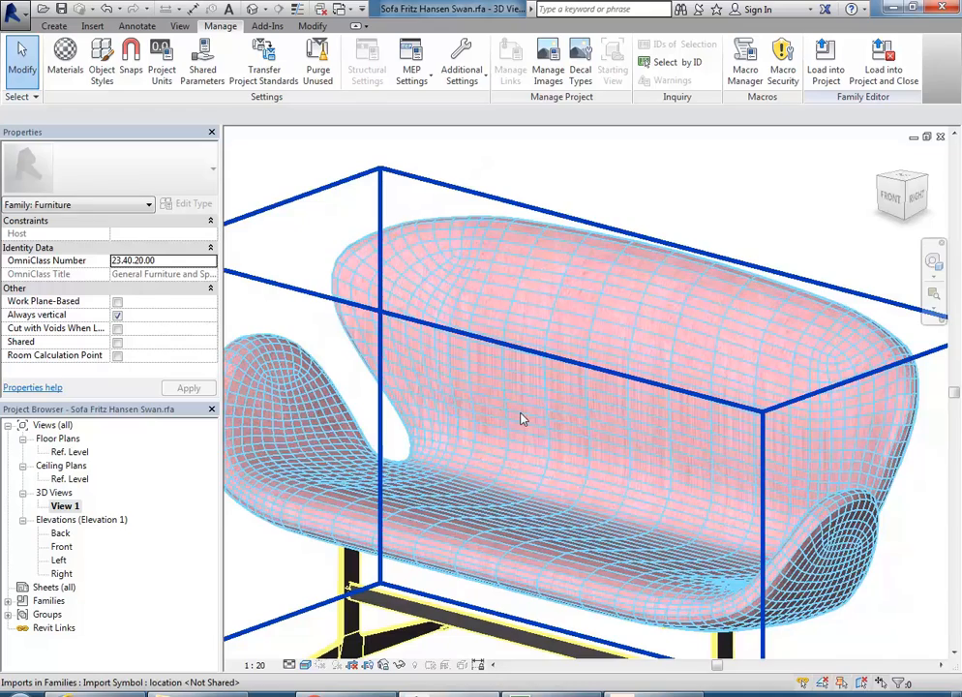
scroll(521, 419, down, 4)
shift+middle_drag(521, 414, 770, 413)
middle_drag(658, 455, 626, 430)
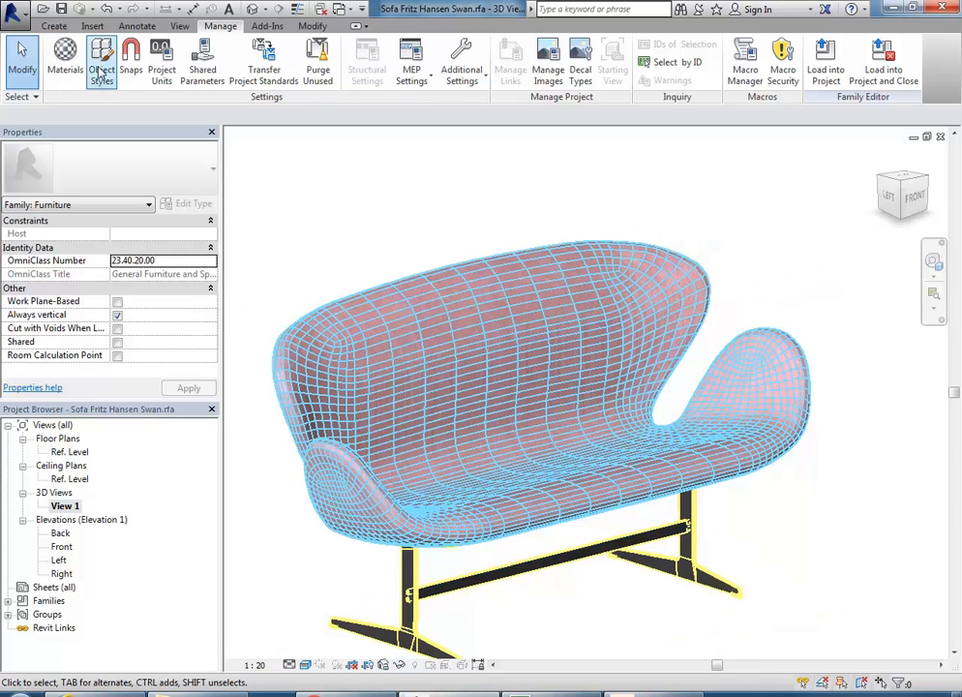
Step: Replace the Linen, Beige appearance with the Fabric library's Tan 1 leather asset
click(66, 60)
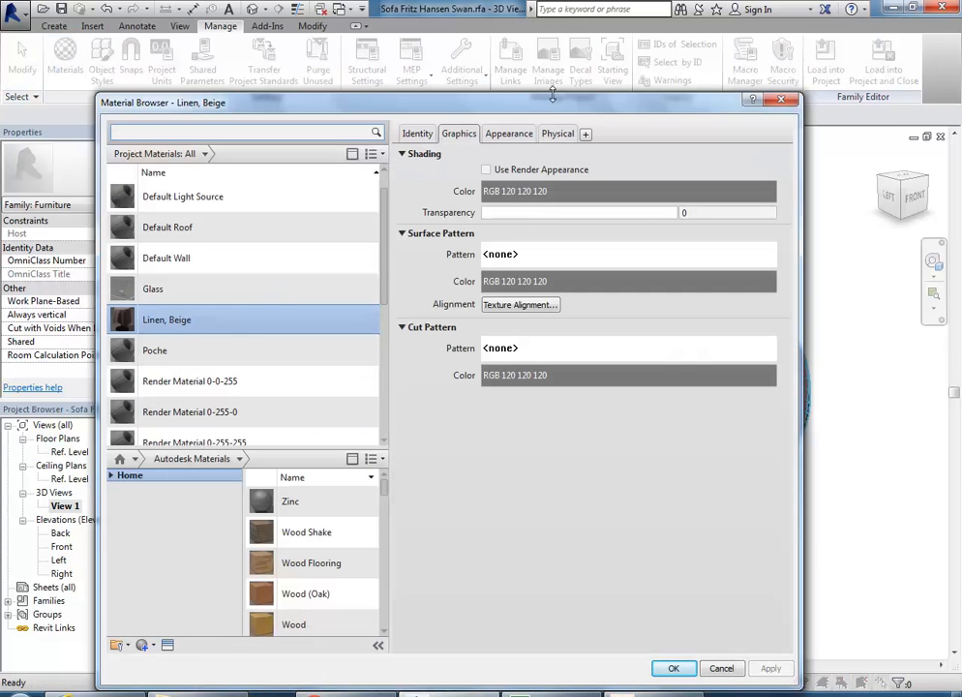
click(508, 135)
right_click(506, 138)
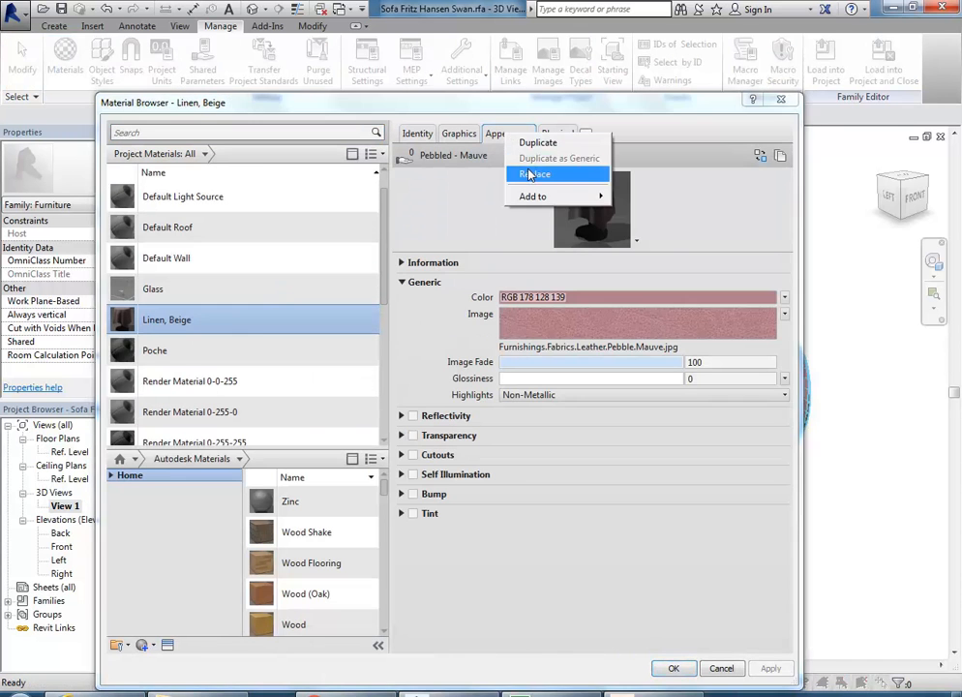
click(531, 175)
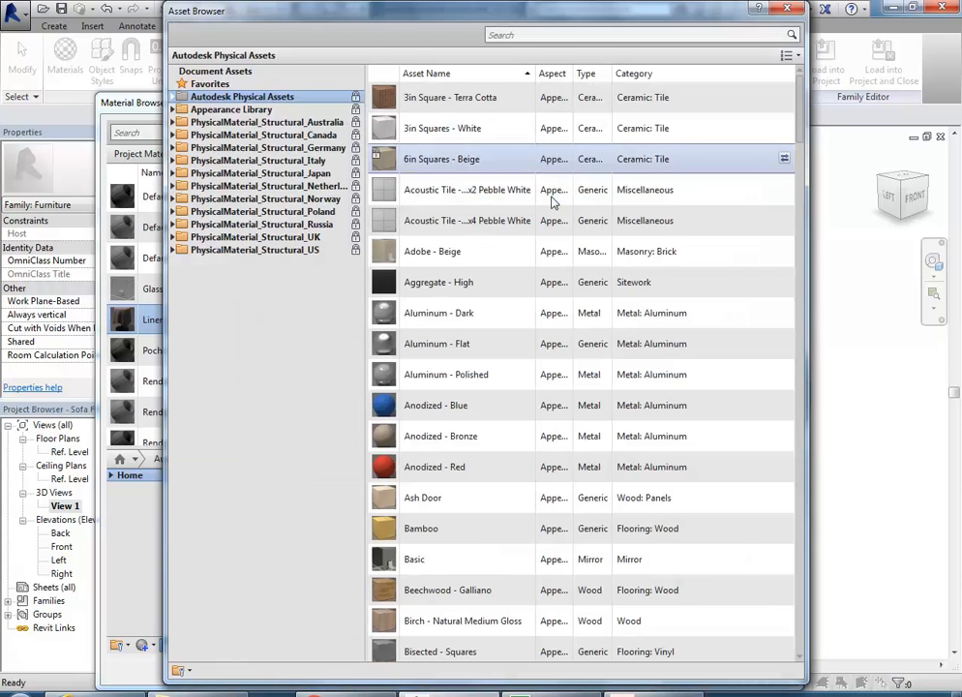
click(174, 110)
click(179, 161)
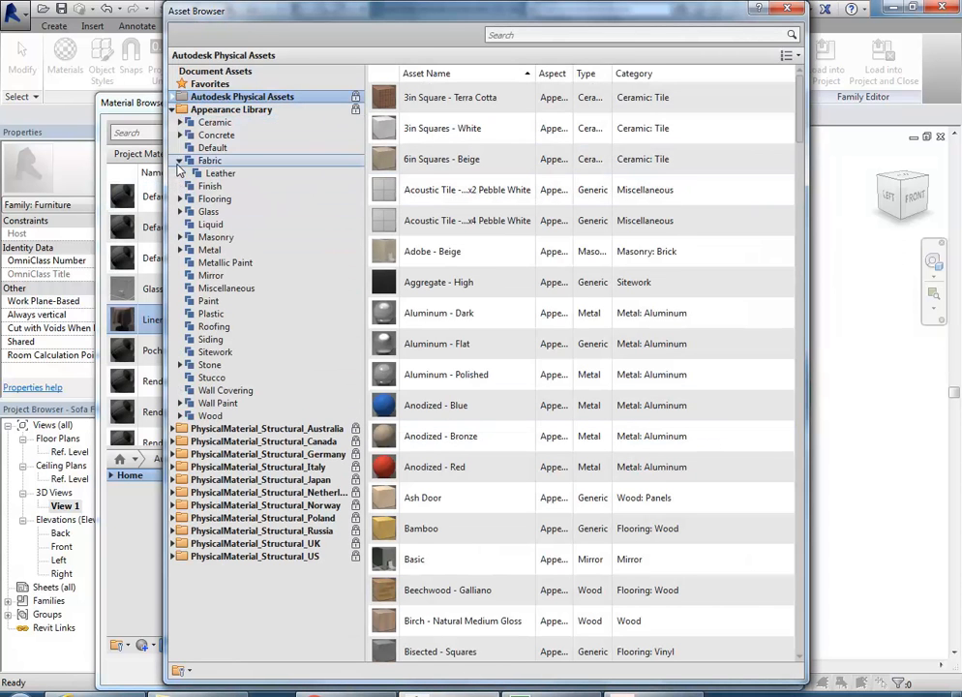
click(199, 161)
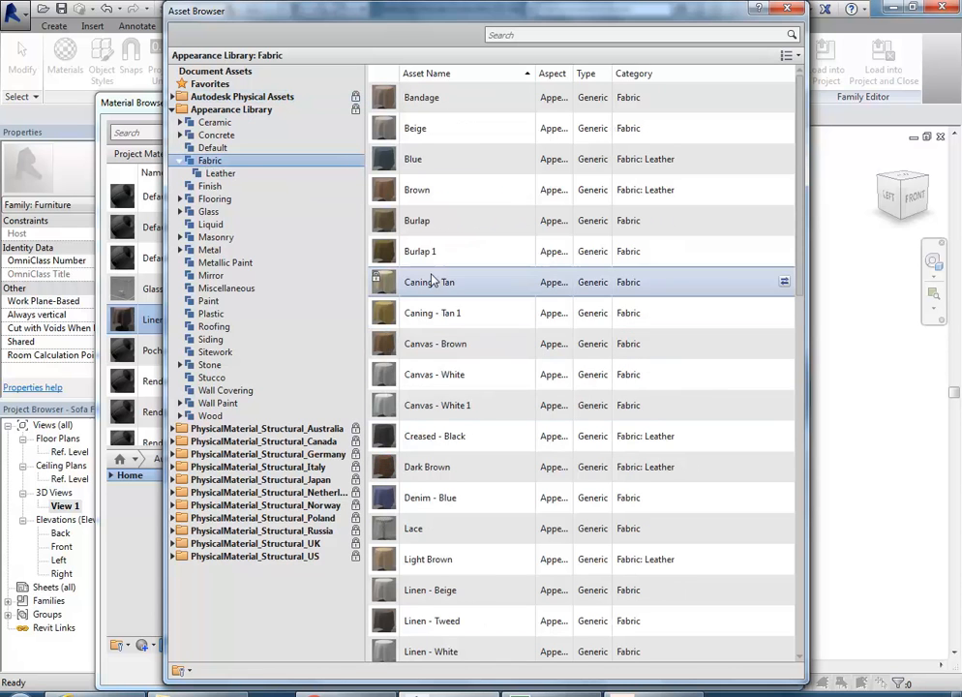
scroll(427, 288, down, 4)
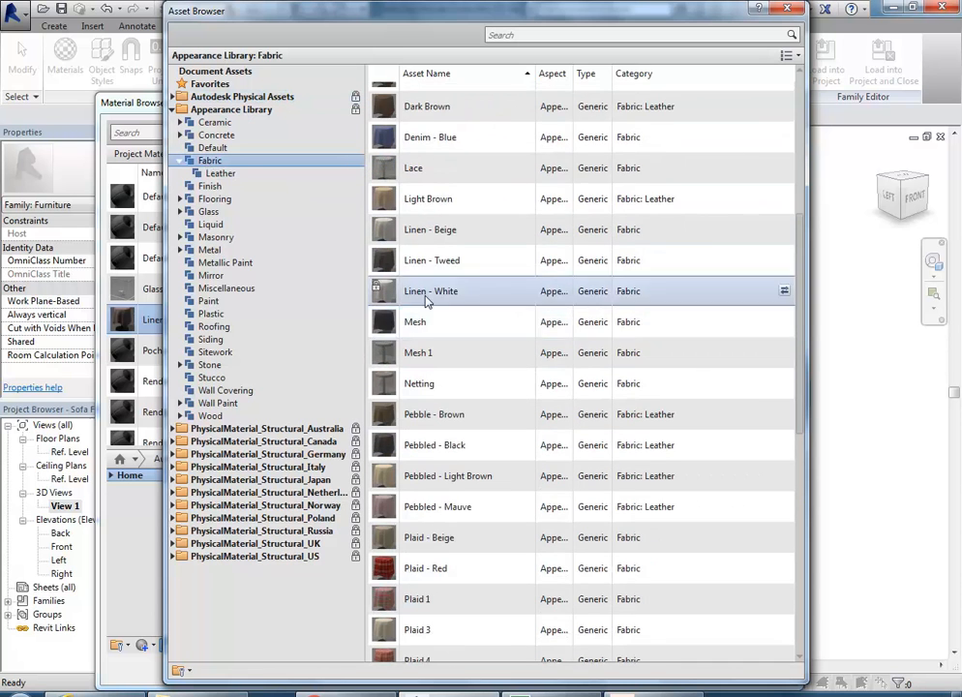
scroll(433, 281, down, 3)
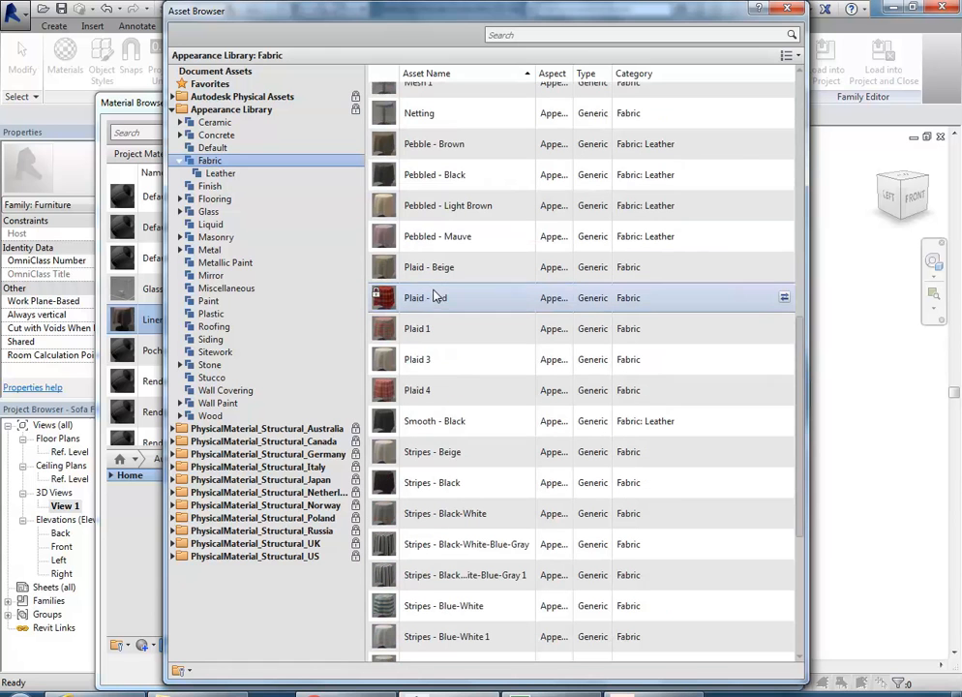
scroll(443, 371, down, 3)
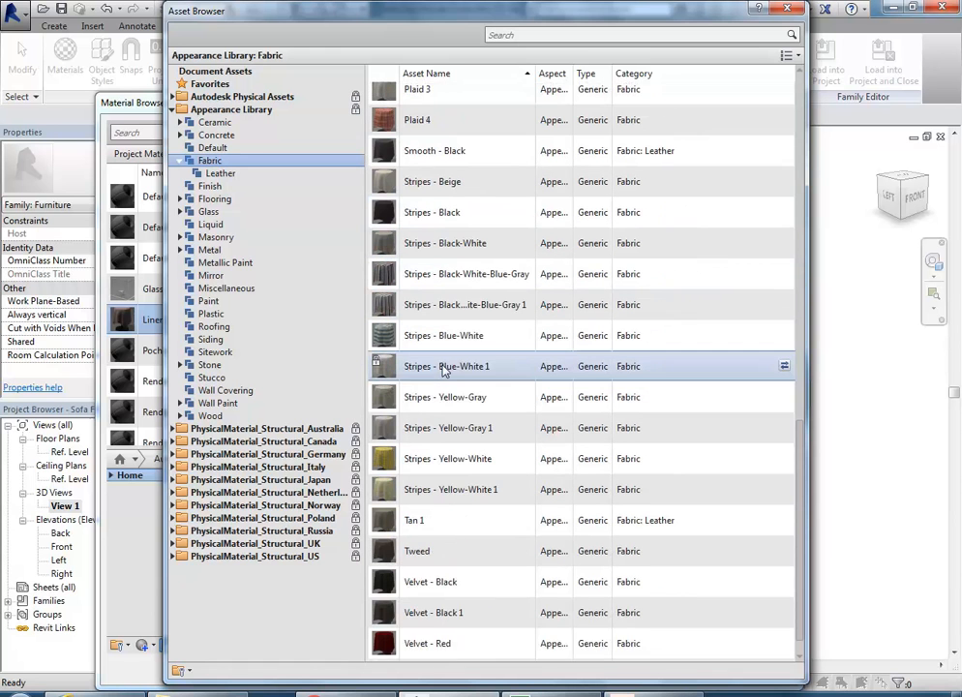
scroll(444, 371, down, 1)
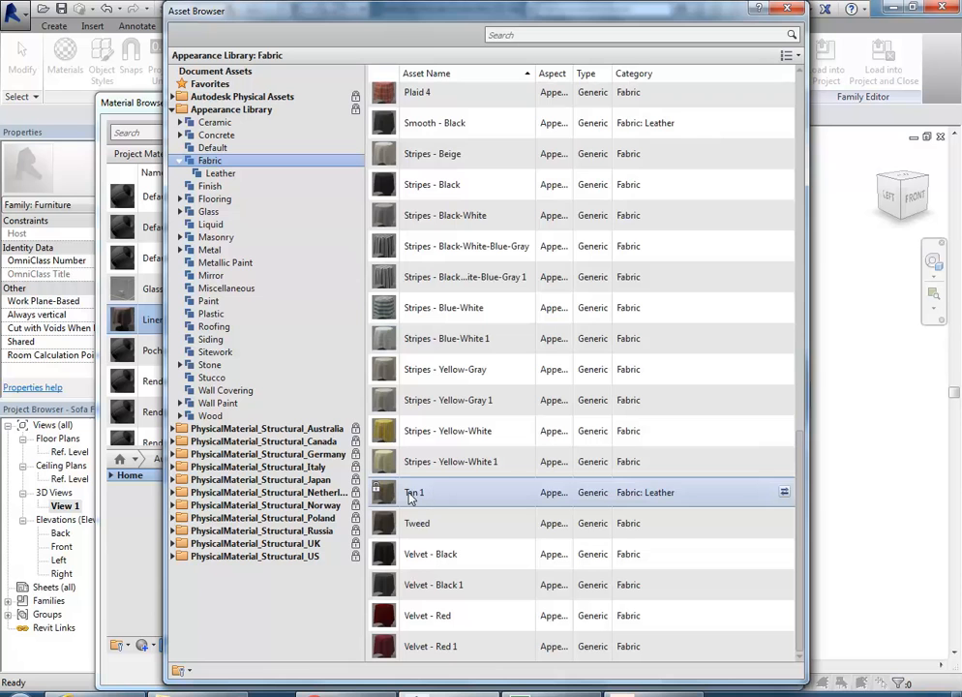
click(787, 10)
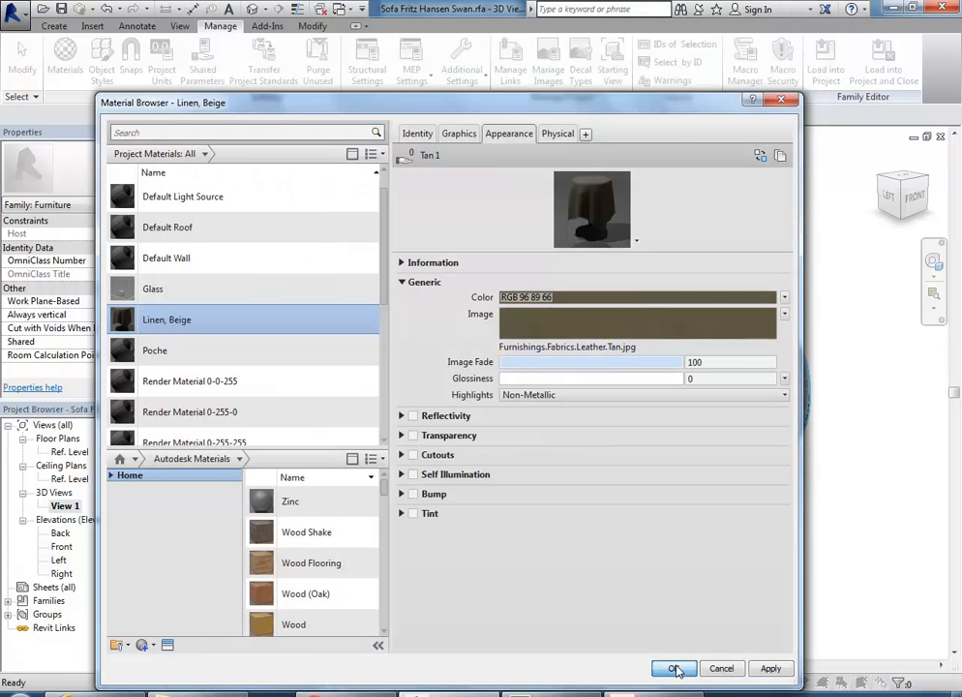
Step: Confirm the material, check the tan seat in the 3D view and save the sofa family
click(673, 668)
click(493, 412)
scroll(477, 408, up, 5)
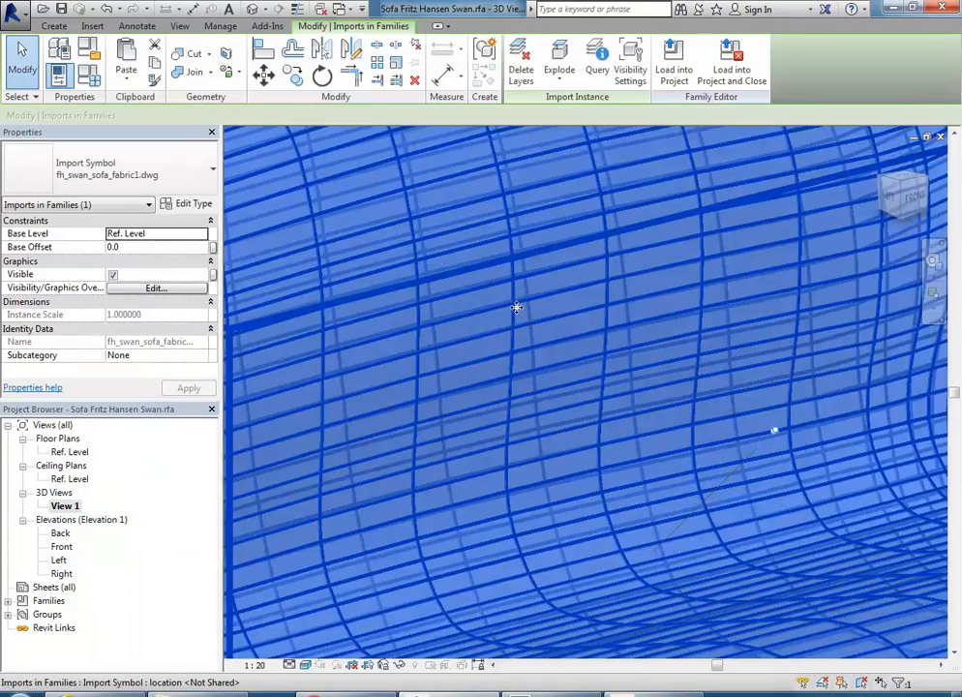
scroll(477, 408, down, 4)
key(Escape)
scroll(547, 417, up, 2)
scroll(542, 412, down, 6)
scroll(535, 400, up, 3)
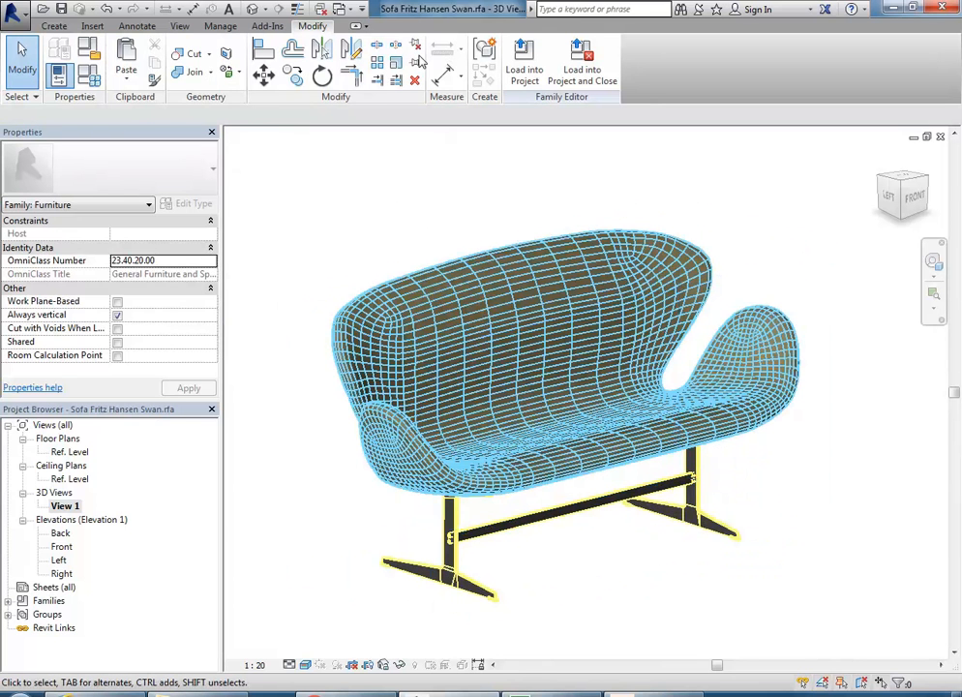
click(61, 9)
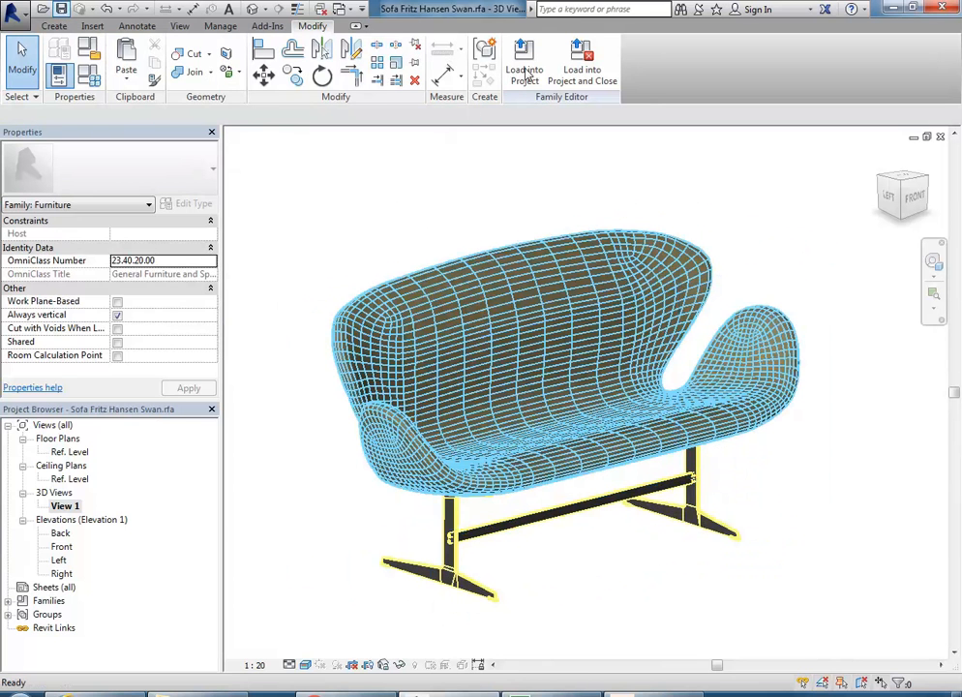
Step: Load the sofa family into the Harrington walls project and open the Level 1 FFL plan
click(525, 72)
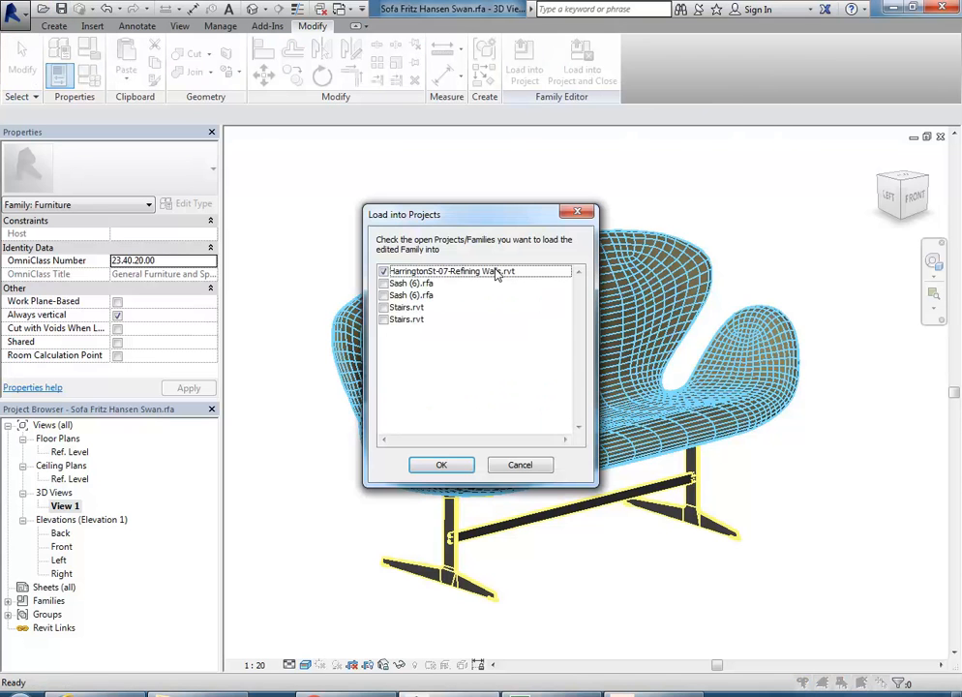
click(443, 466)
middle_drag(587, 326, 511, 345)
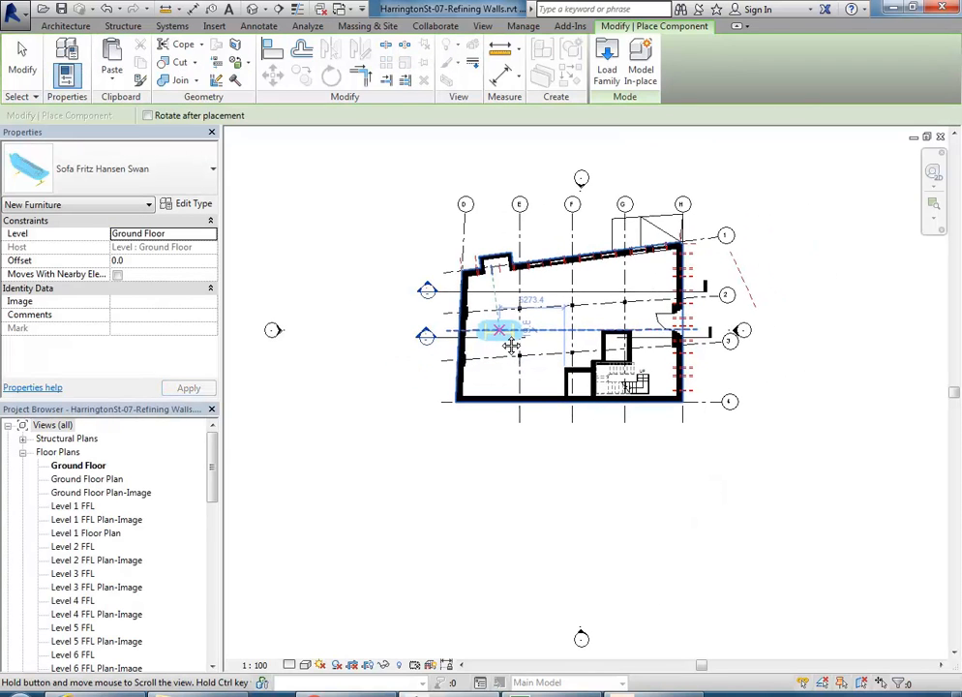
double_click(74, 505)
middle_drag(460, 418, 536, 430)
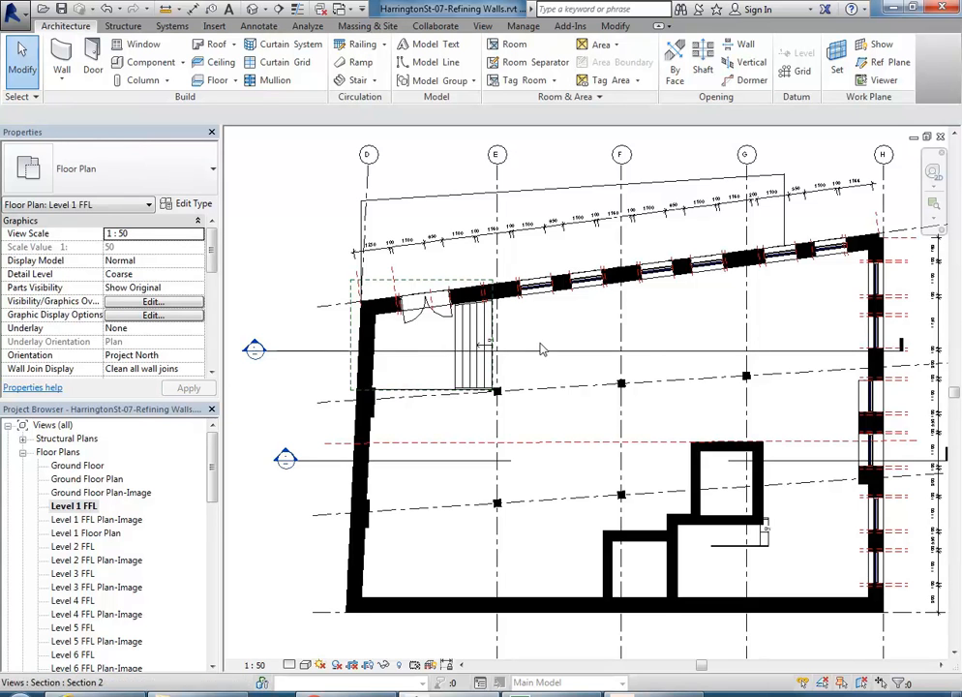
middle_drag(539, 346, 515, 291)
Step: Place the Swan sofa against the angled wall, rotated with Space to align
click(145, 62)
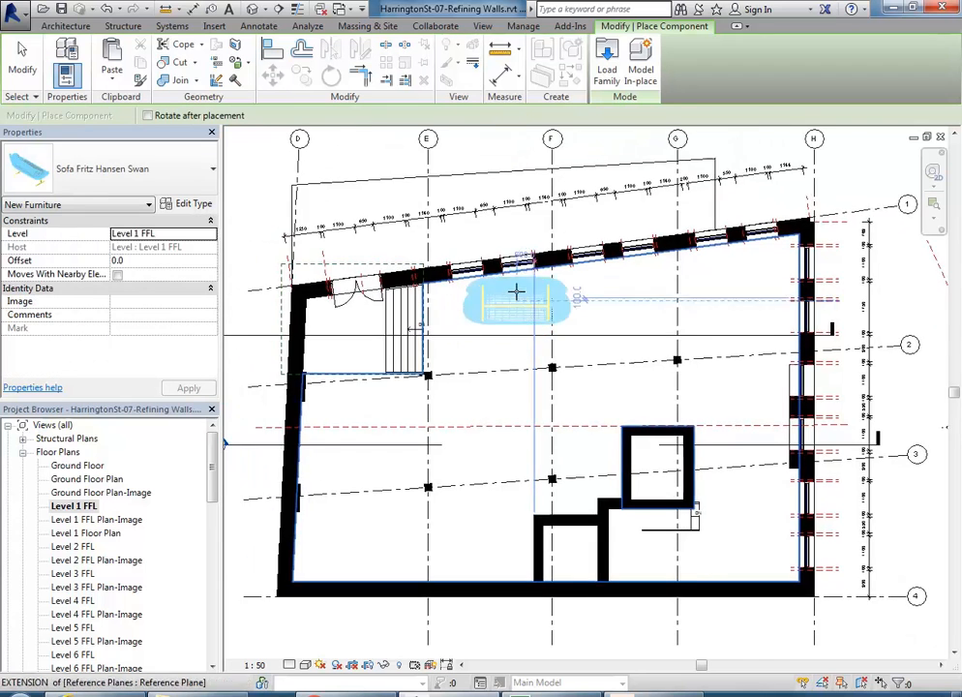
scroll(515, 290, up, 3)
scroll(513, 293, down, 2)
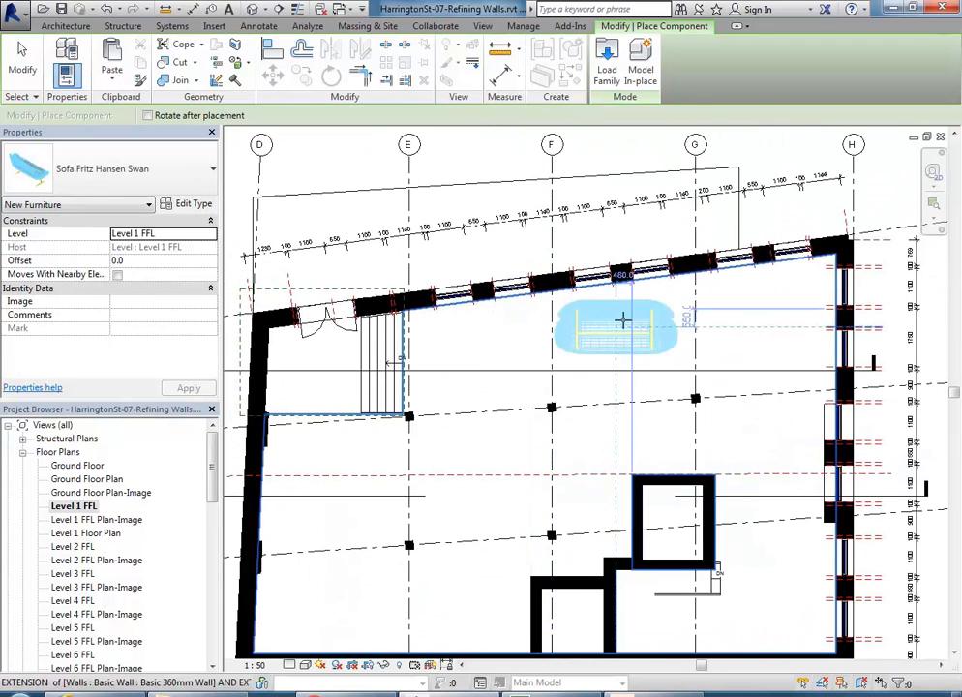
middle_drag(631, 320, 638, 335)
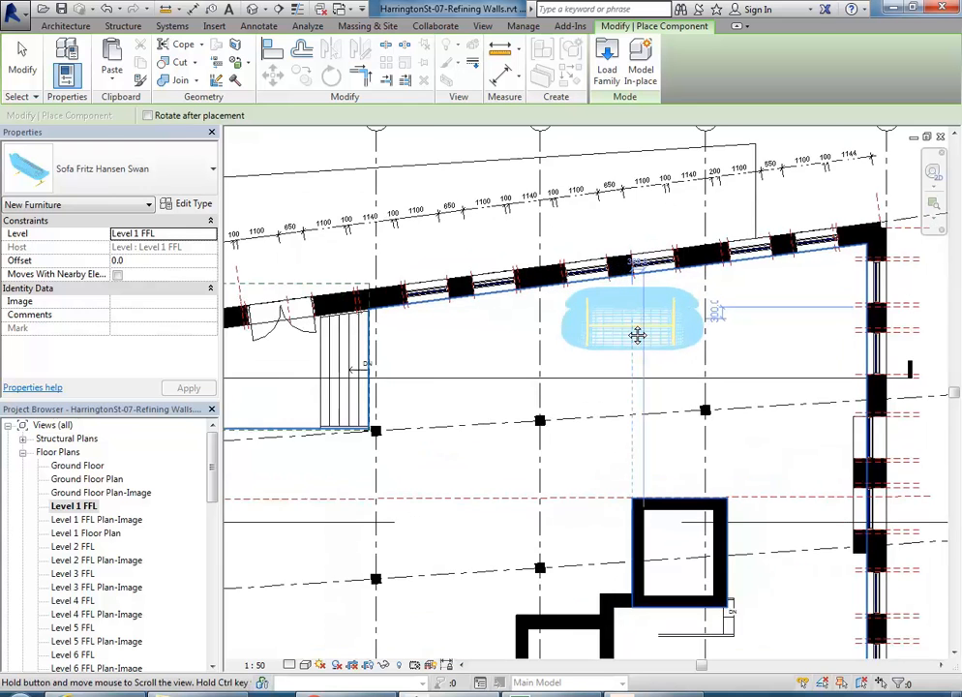
scroll(612, 335, up, 3)
scroll(612, 335, down, 1)
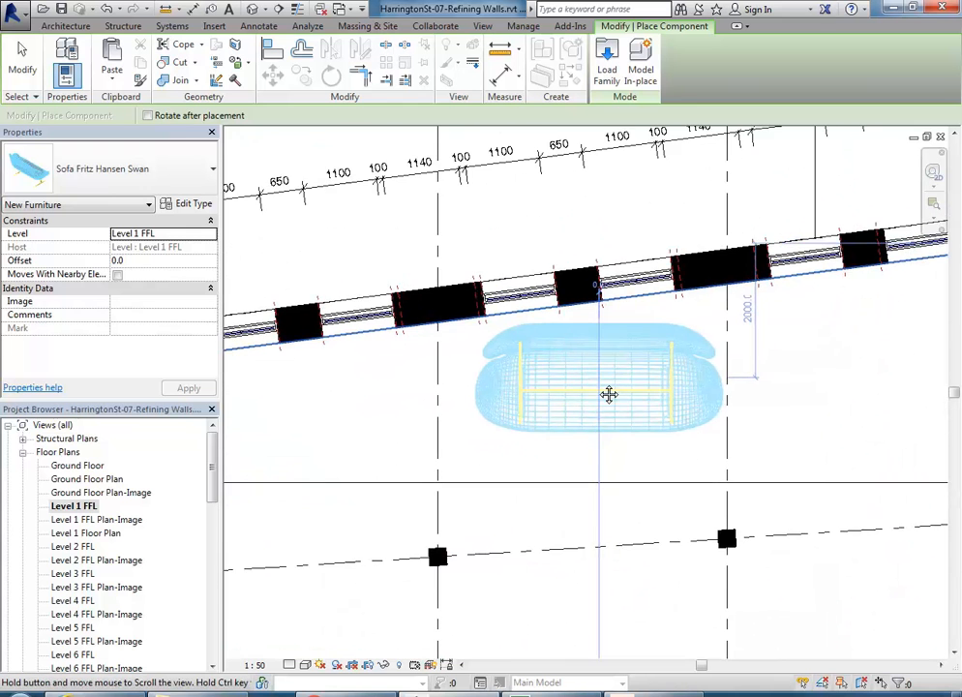
scroll(610, 393, up, 2)
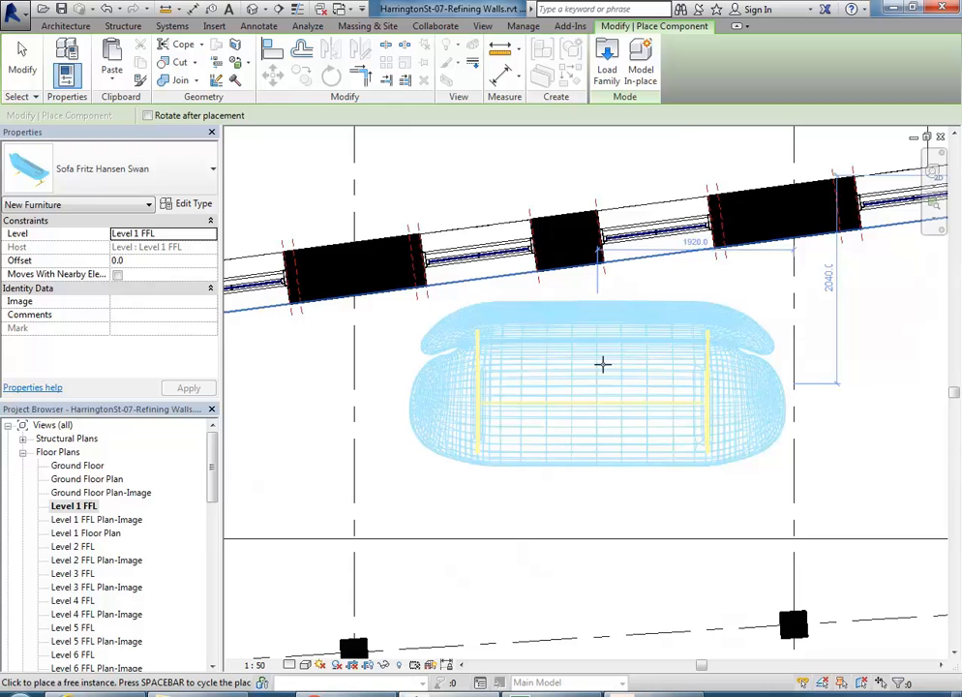
scroll(606, 354, down, 3)
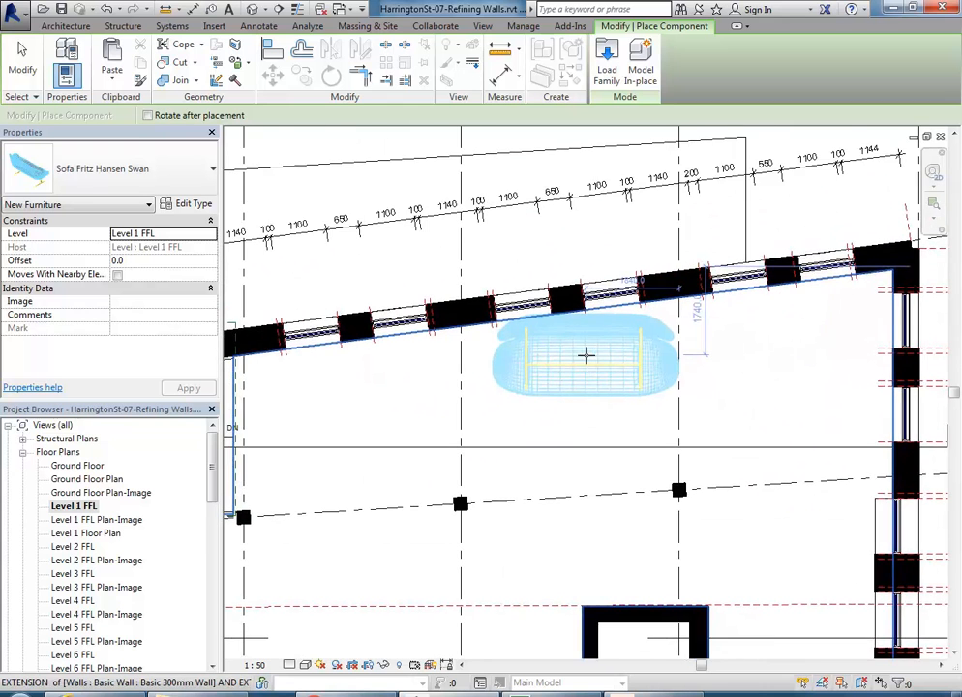
scroll(585, 356, down, 1)
scroll(622, 449, down, 2)
scroll(616, 430, up, 1)
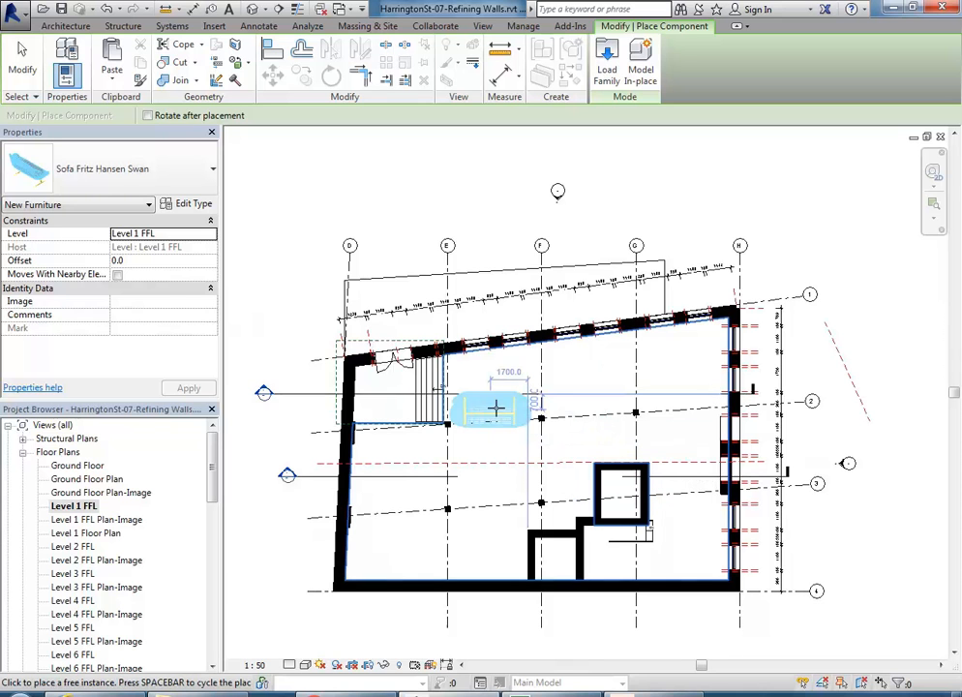
scroll(504, 374, up, 3)
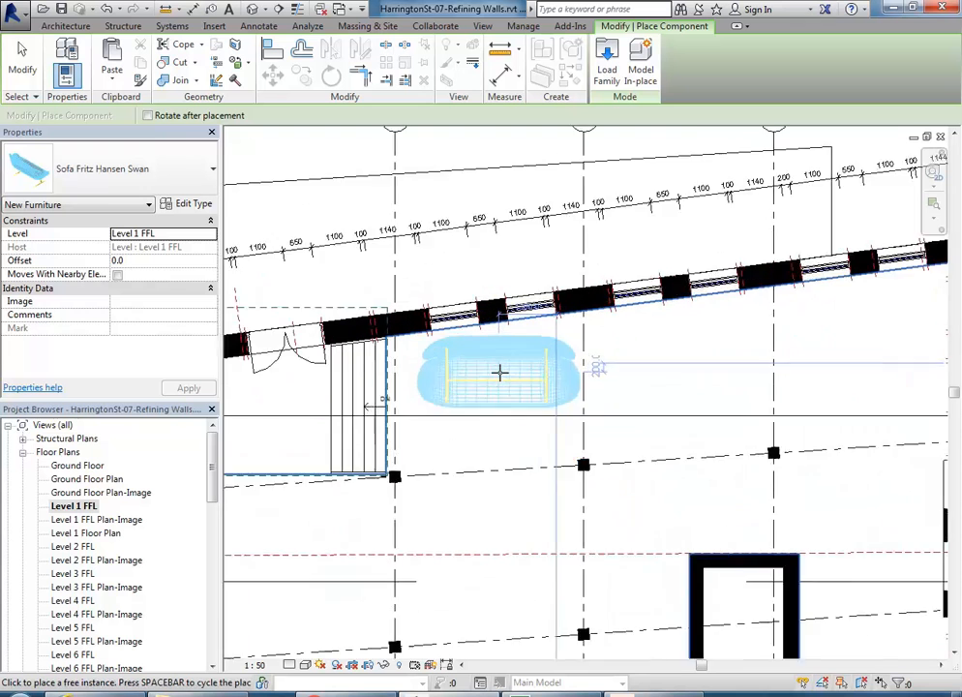
scroll(500, 373, up, 1)
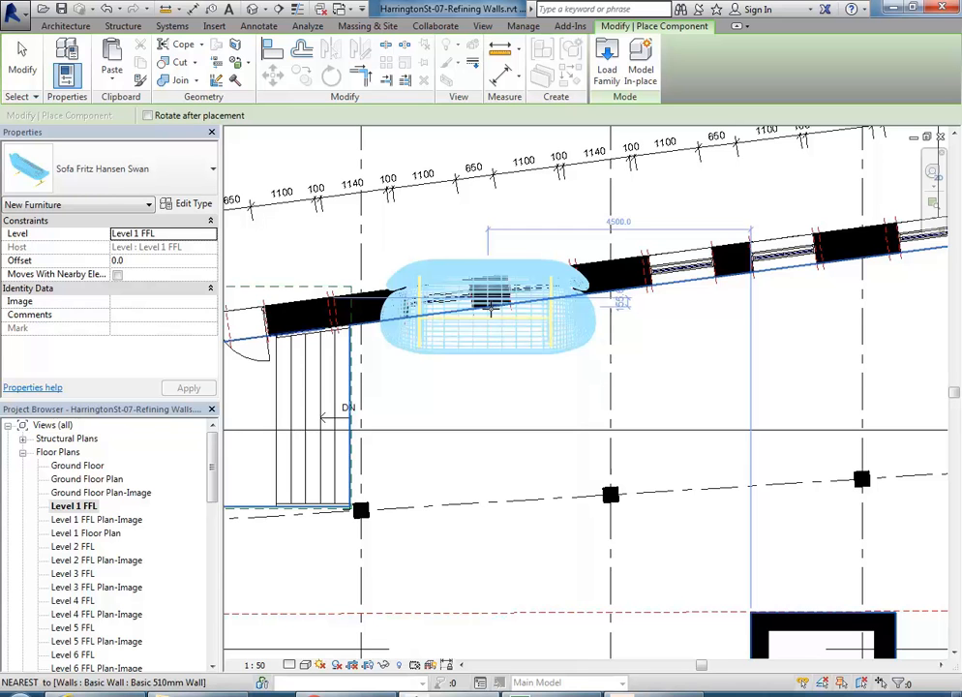
key(space)
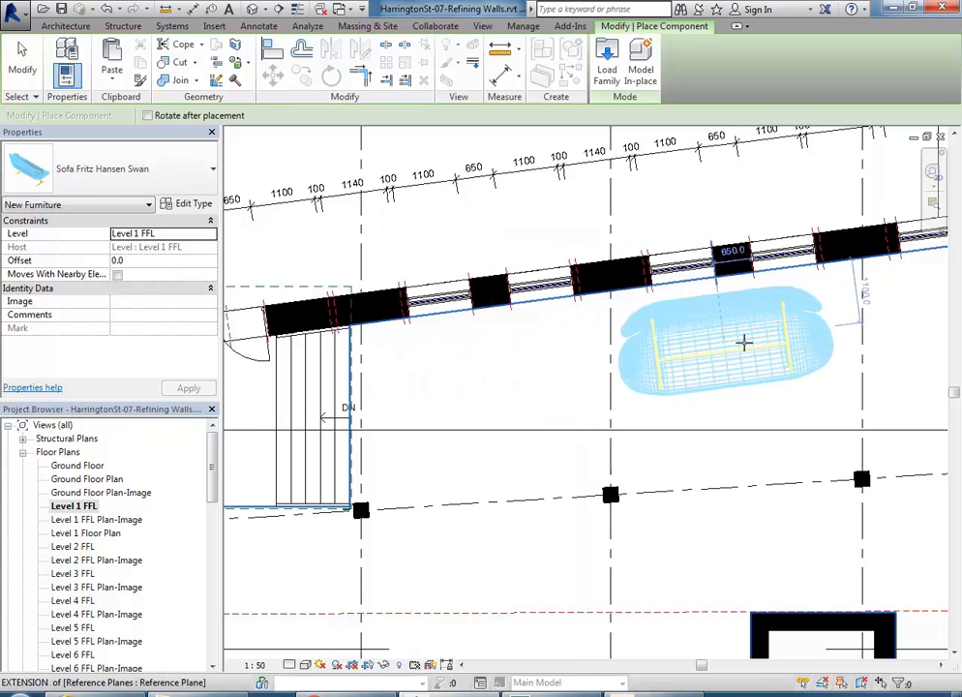
click(744, 333)
middle_drag(744, 334, 615, 388)
key(Escape)
key(Escape)
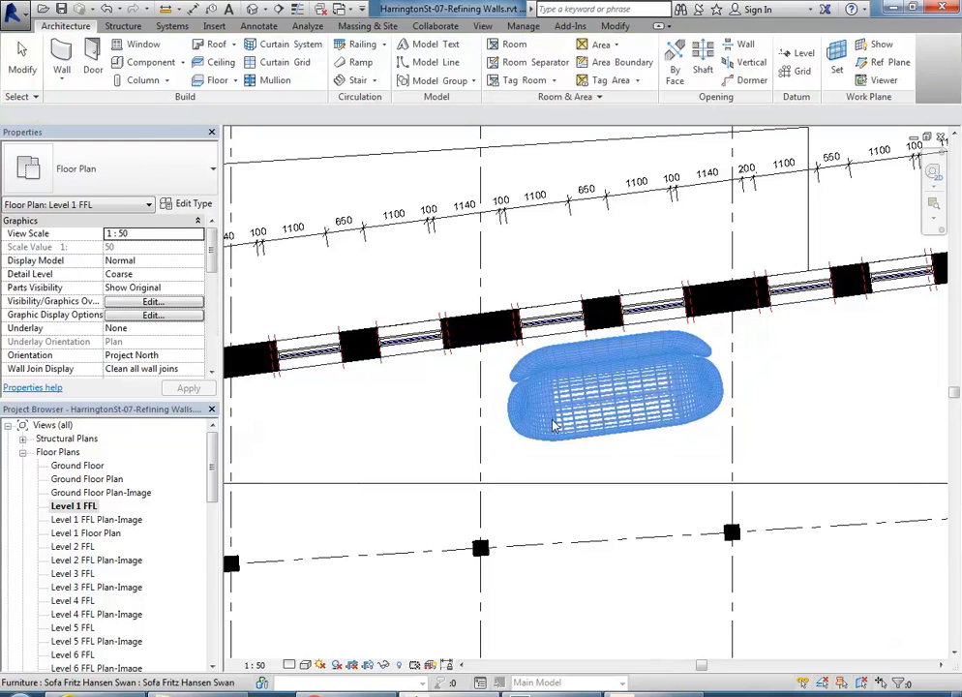
Step: Measure the placed sofa's length end to end, then delete the sofa
click(165, 9)
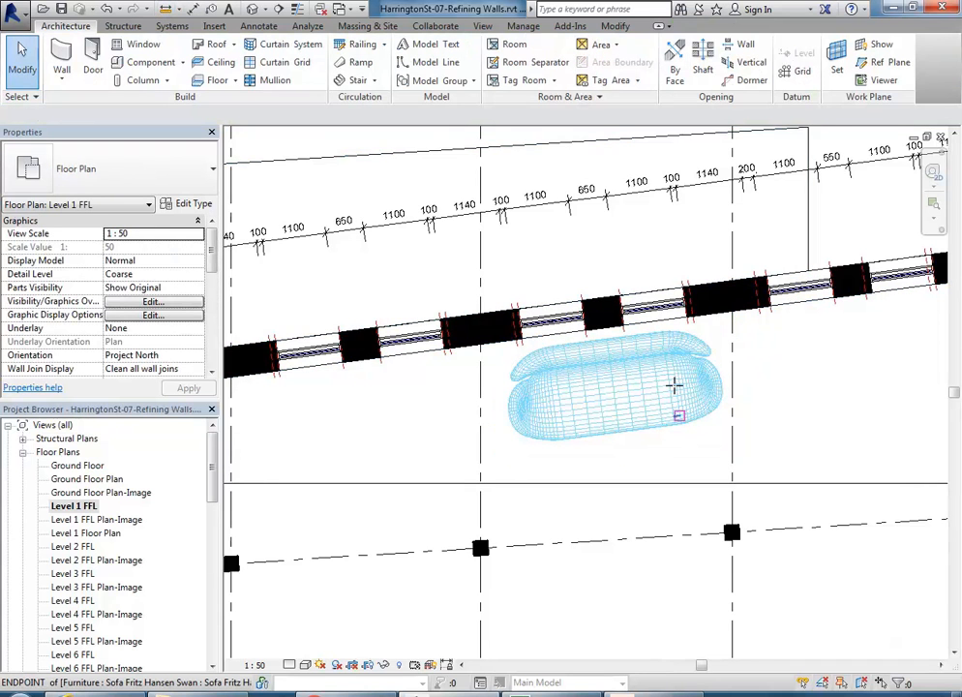
scroll(675, 386, up, 5)
click(780, 377)
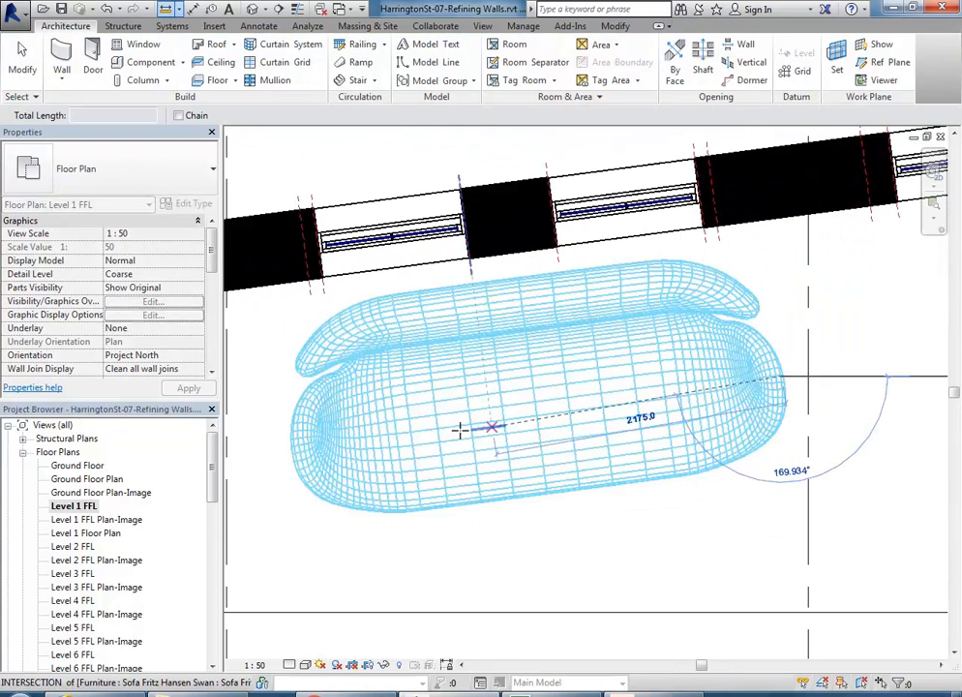
click(297, 438)
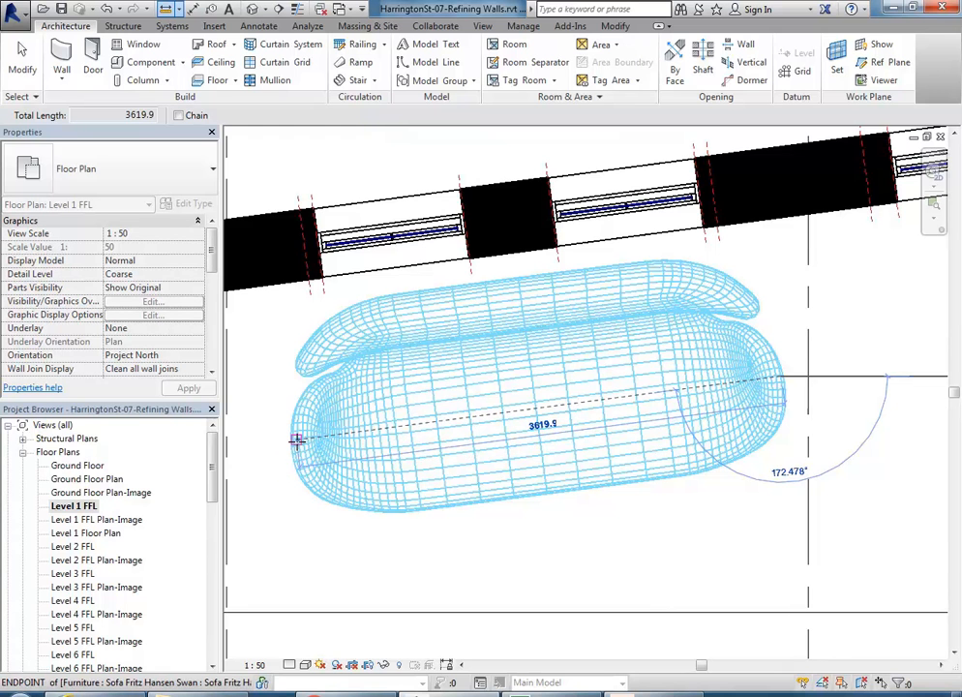
key(Escape)
click(478, 499)
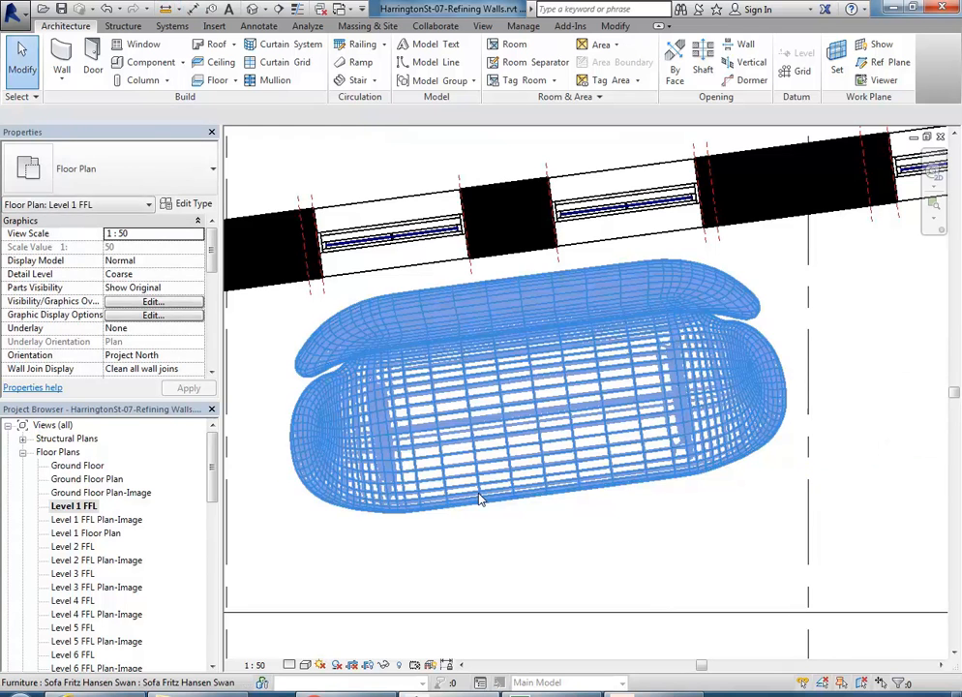
key(Delete)
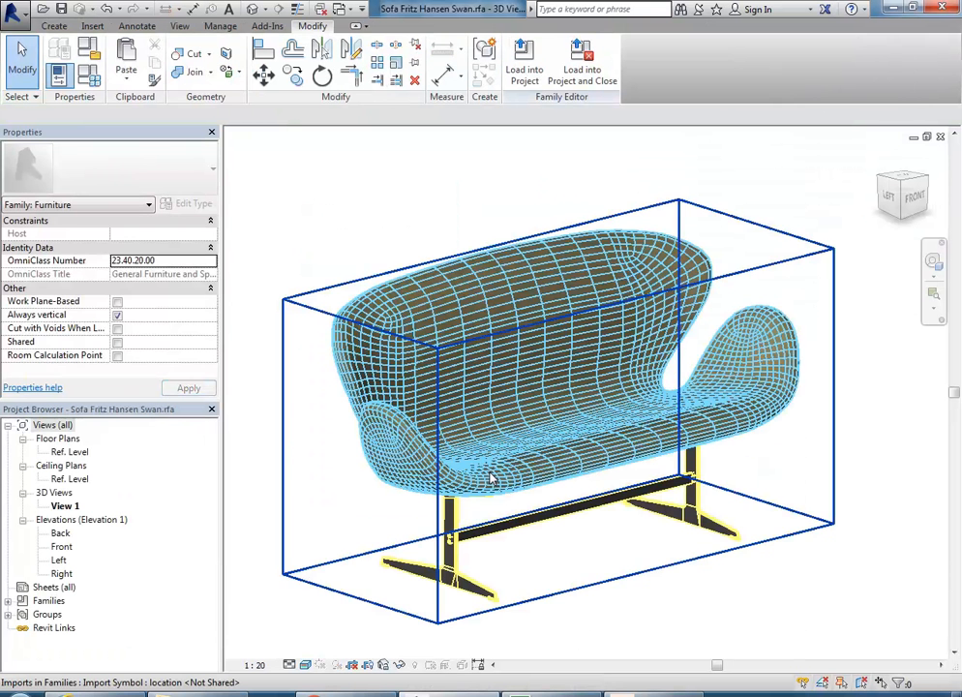
Step: In the Front elevation, measure the sofa's seat edge to Ref. Level: 975.5
double_click(61, 548)
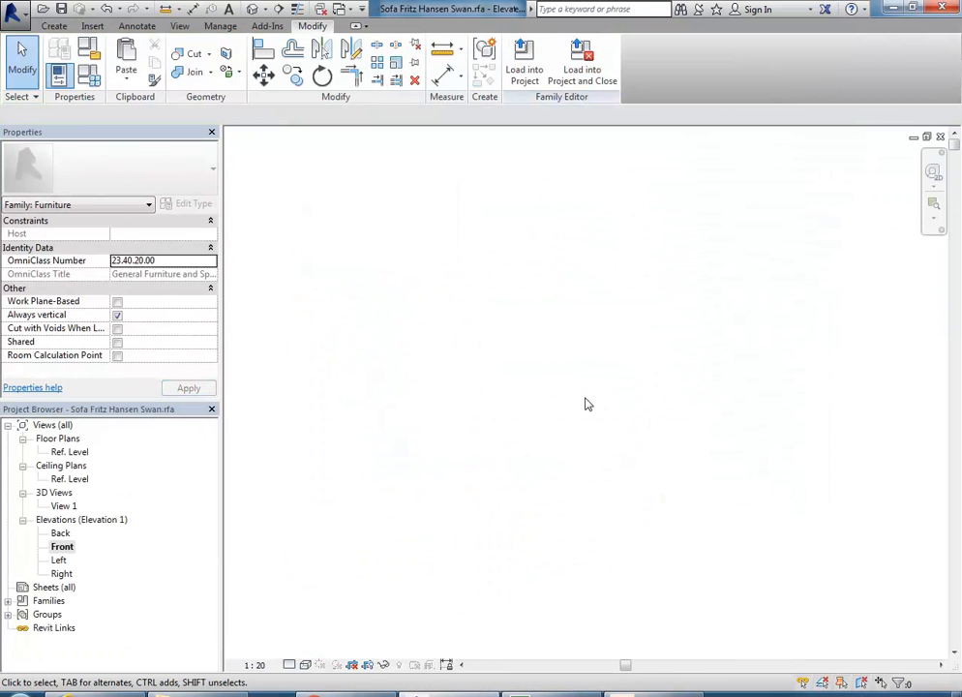
right_click(515, 282)
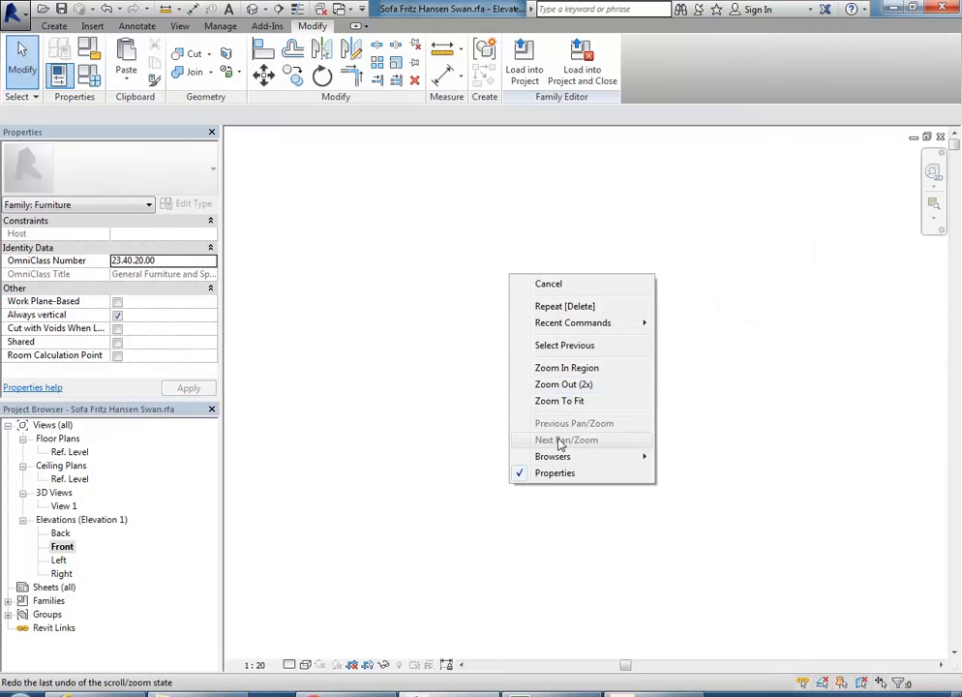
click(562, 401)
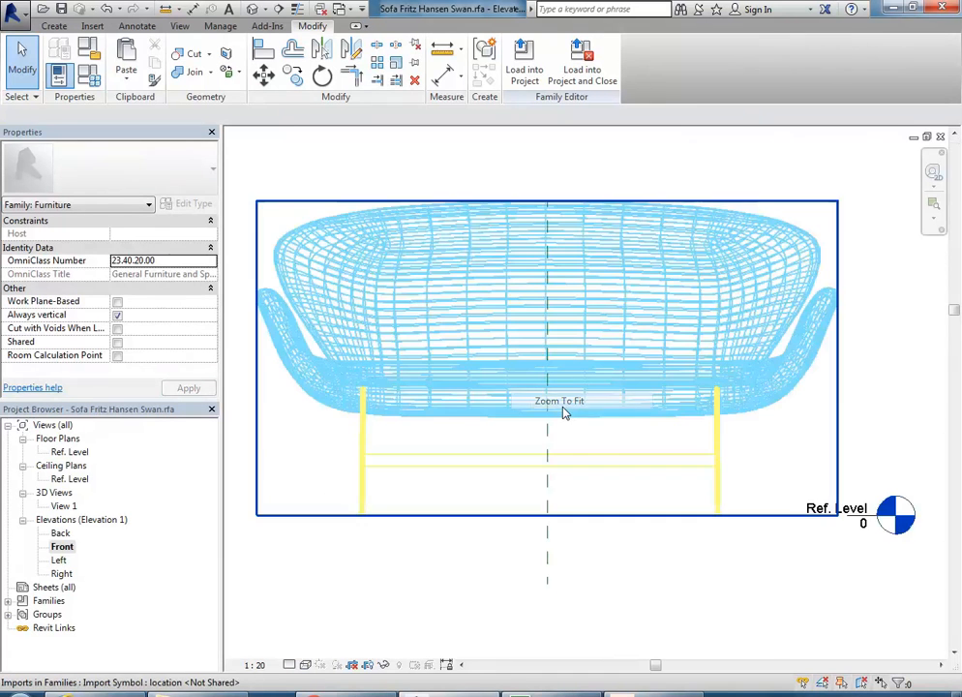
click(441, 51)
scroll(417, 358, up, 3)
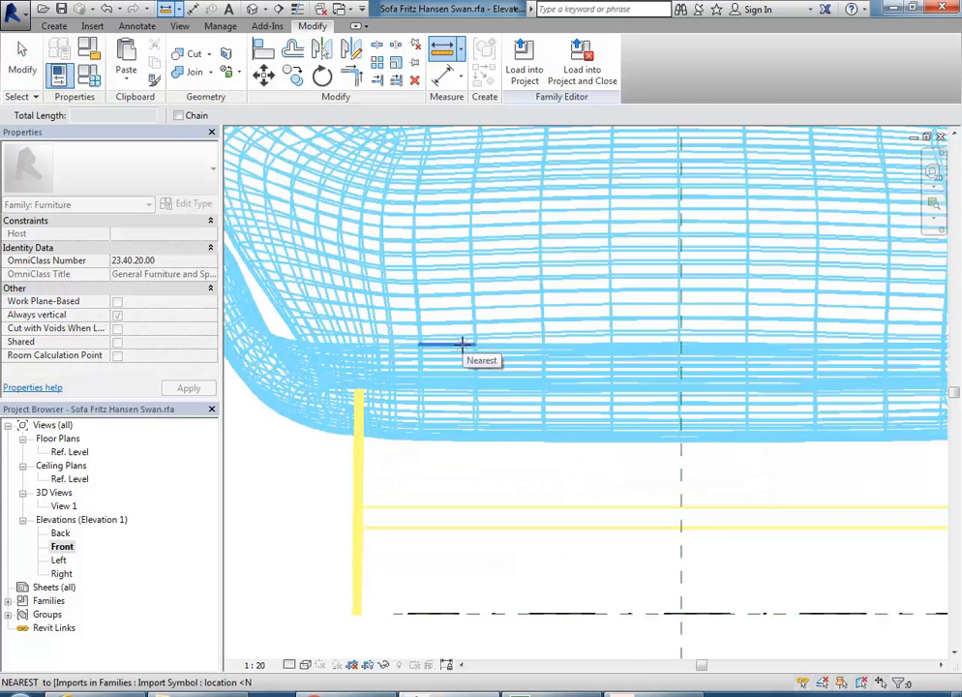
click(462, 344)
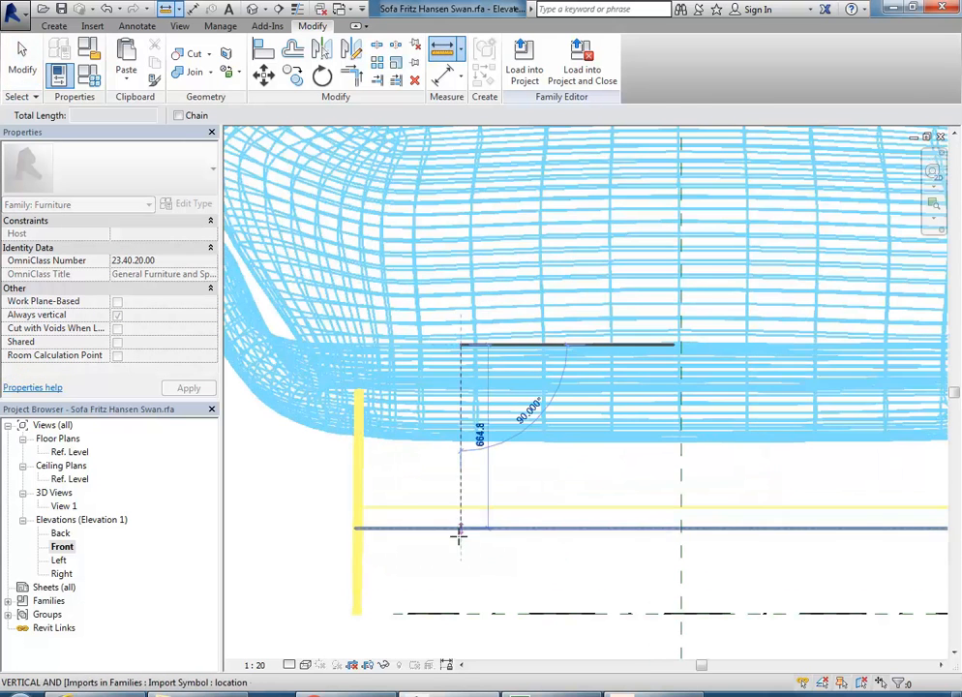
click(461, 612)
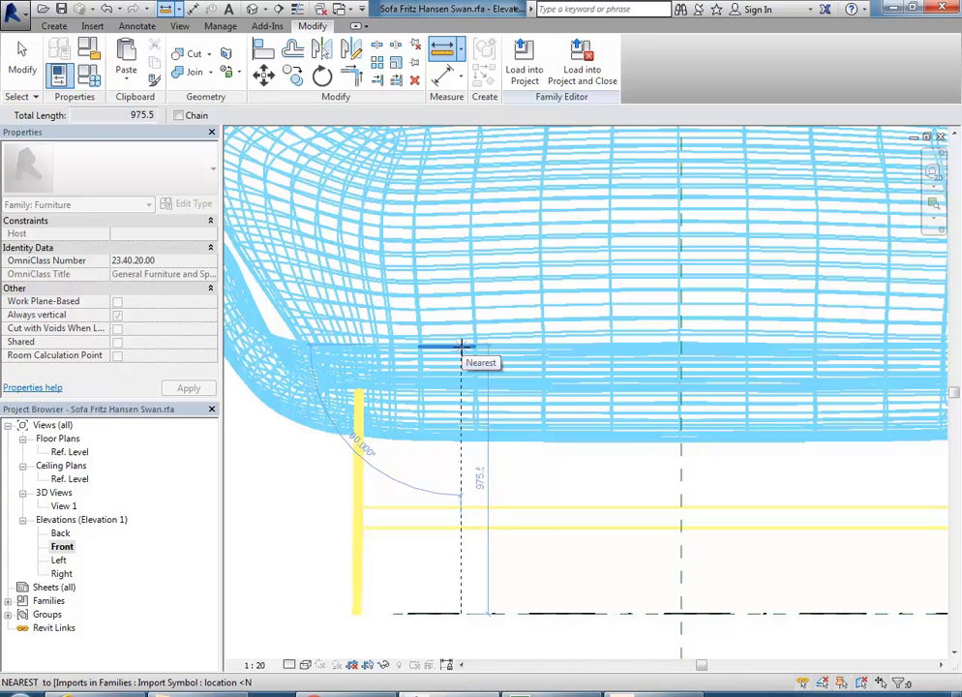
scroll(461, 346, down, 4)
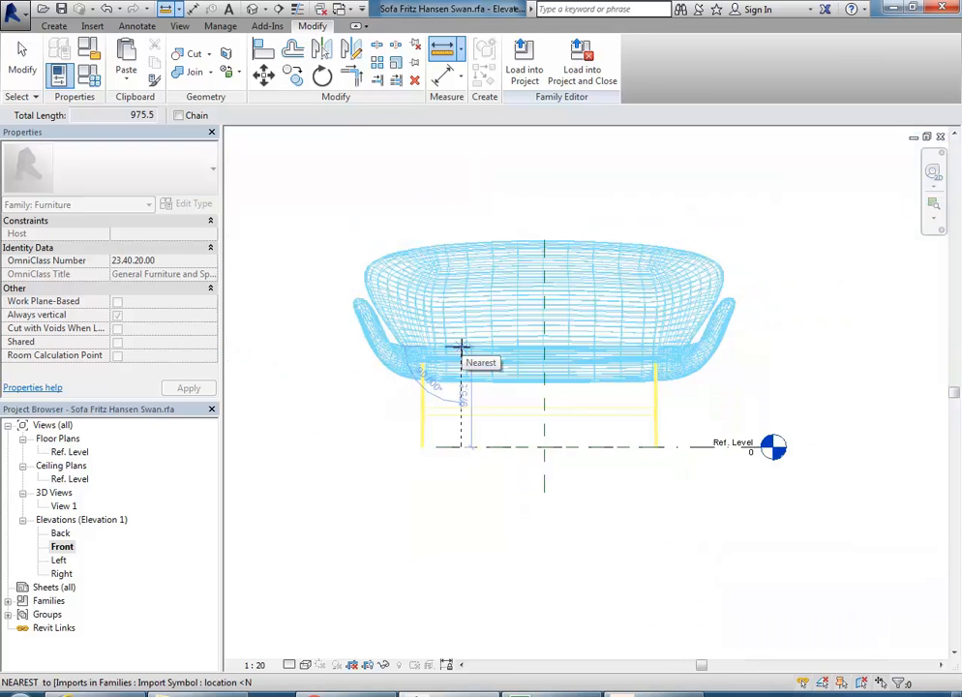
key(Escape)
Step: Unpin and delete the imported sofa drawing, leaving 3D View 1 empty
click(462, 349)
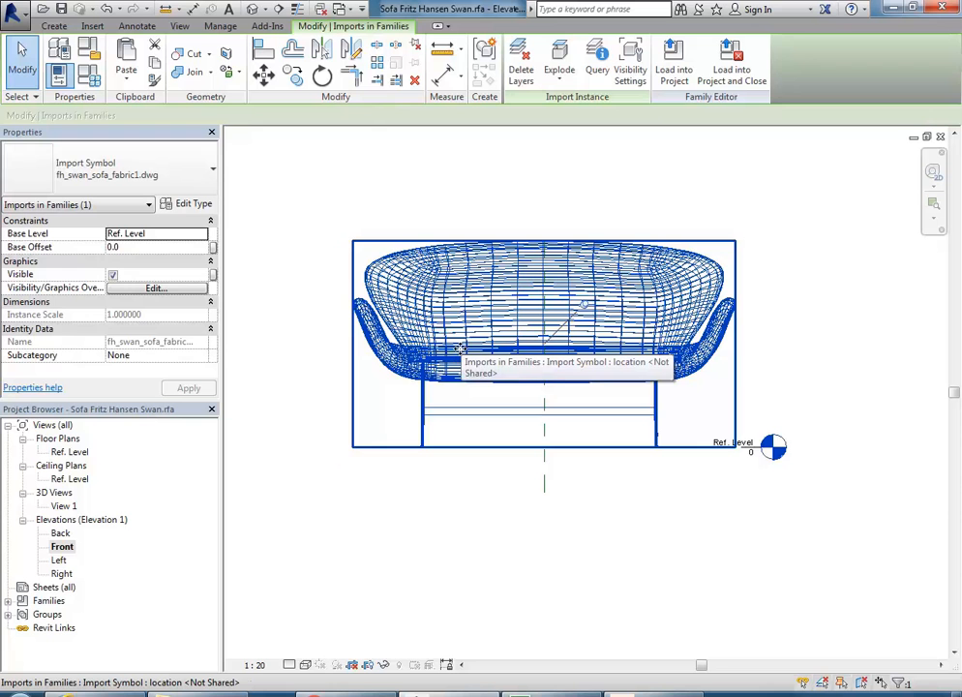
scroll(460, 348, up, 1)
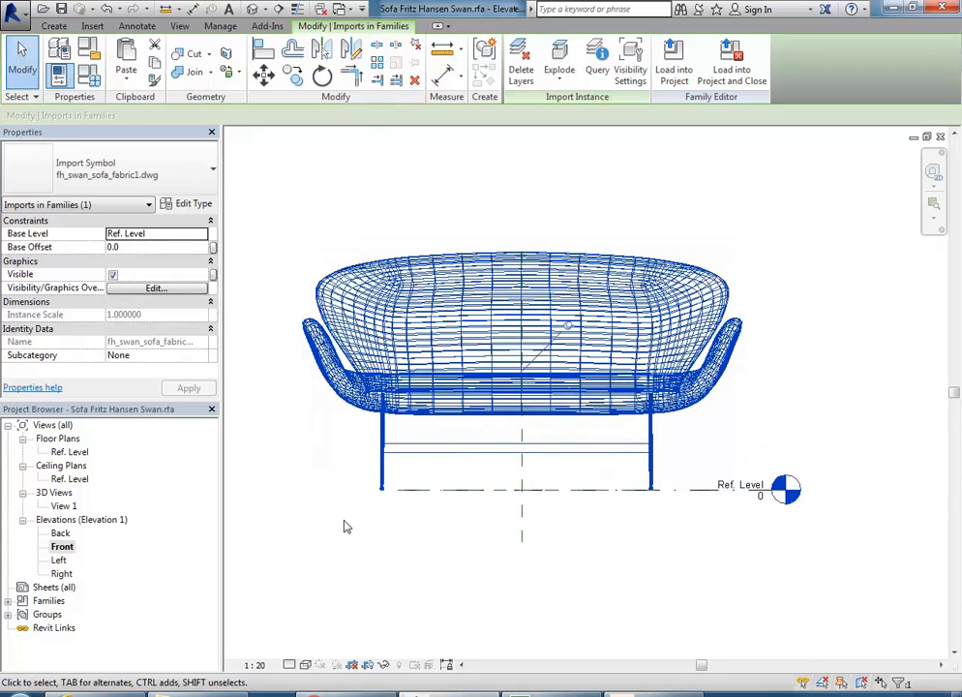
double_click(64, 506)
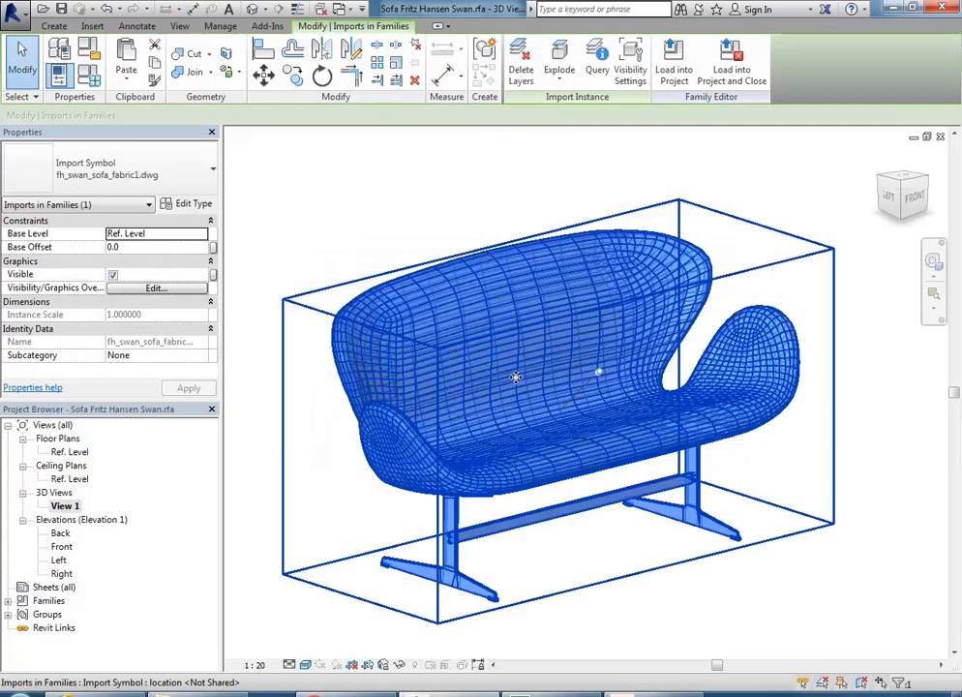
key(Delete)
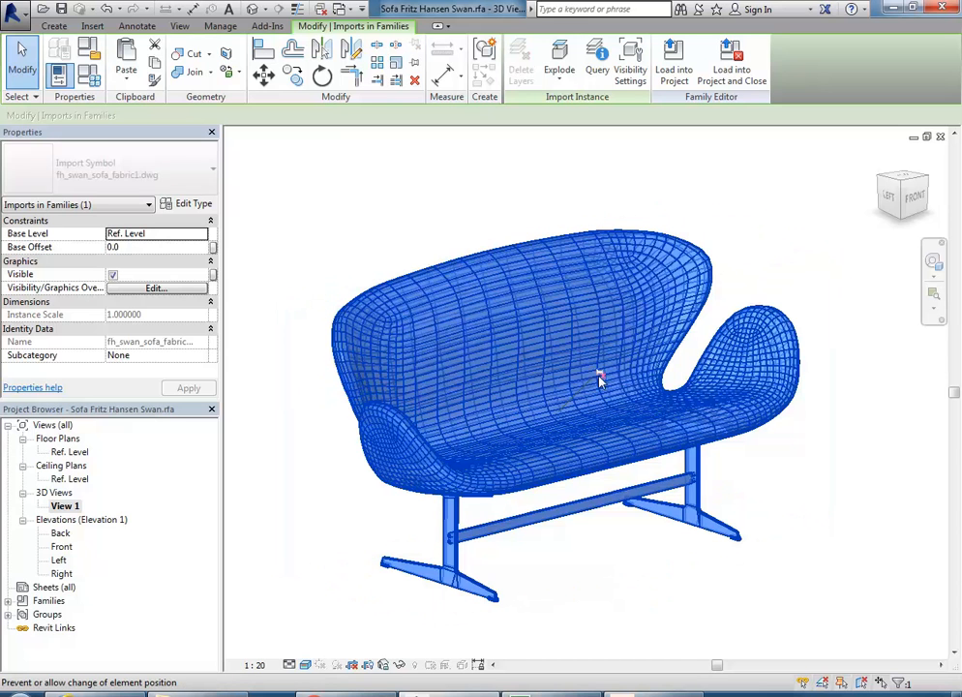
key(Delete)
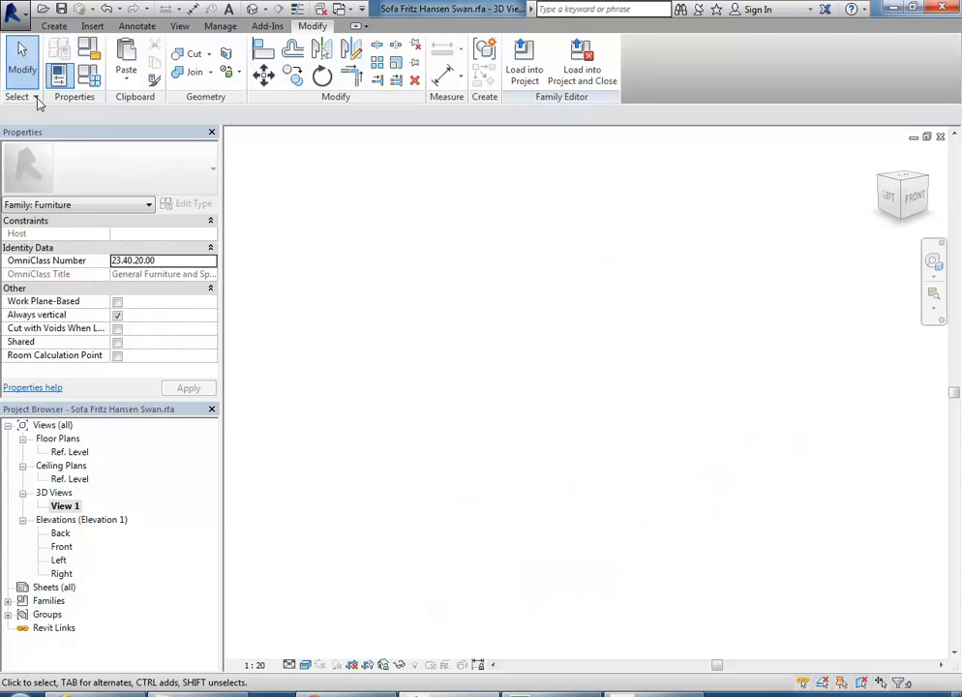
Step: Import fh_swan_sofa_fabric1.dwg into the family with import units set to centimeter
click(92, 27)
click(254, 67)
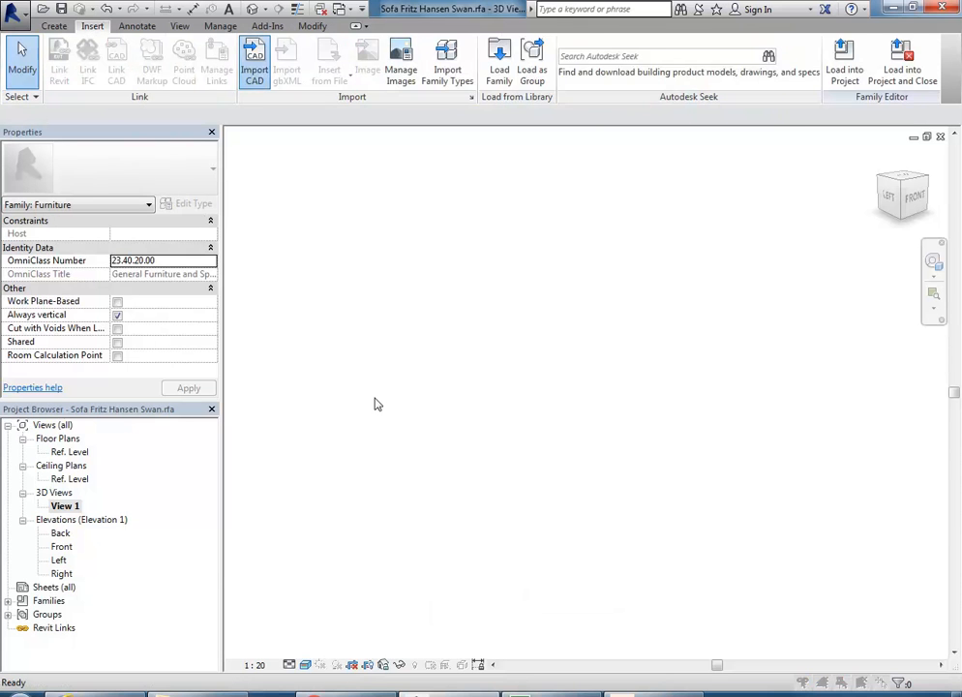
click(358, 217)
click(434, 524)
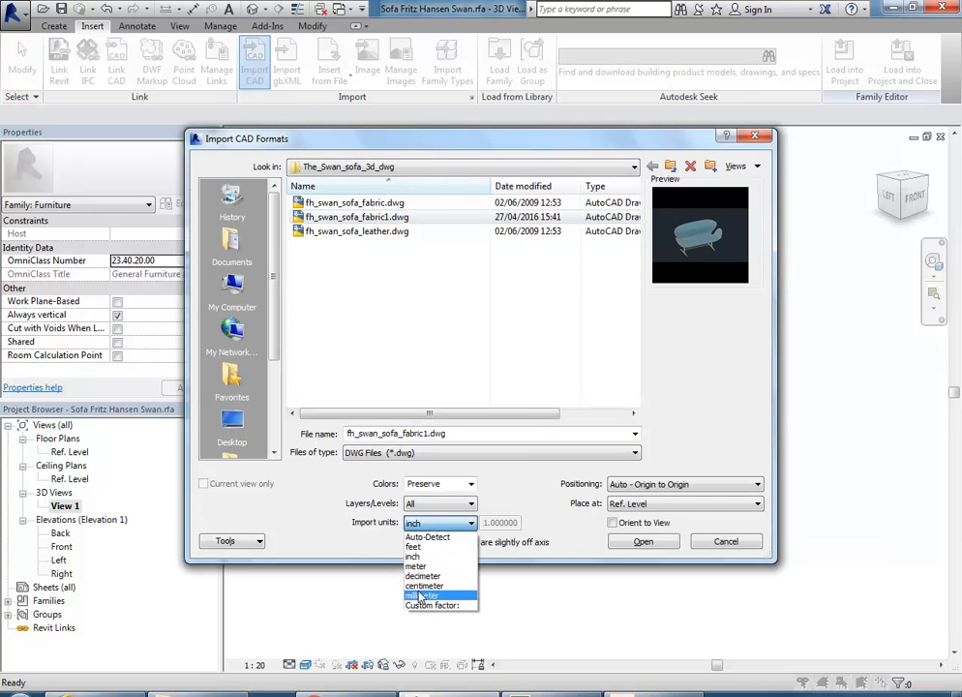
click(420, 592)
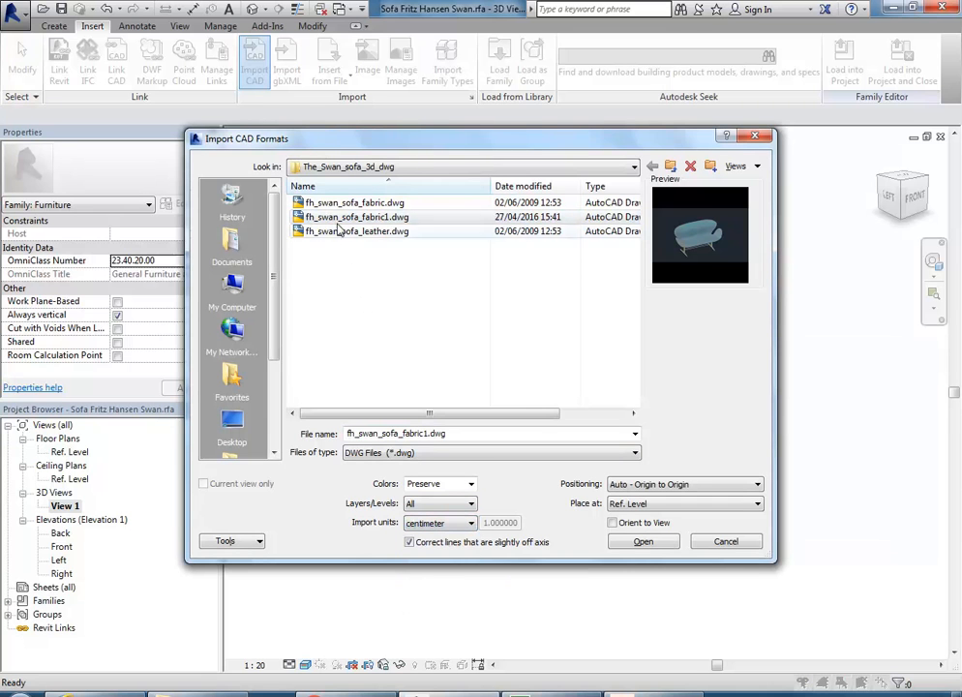
click(641, 543)
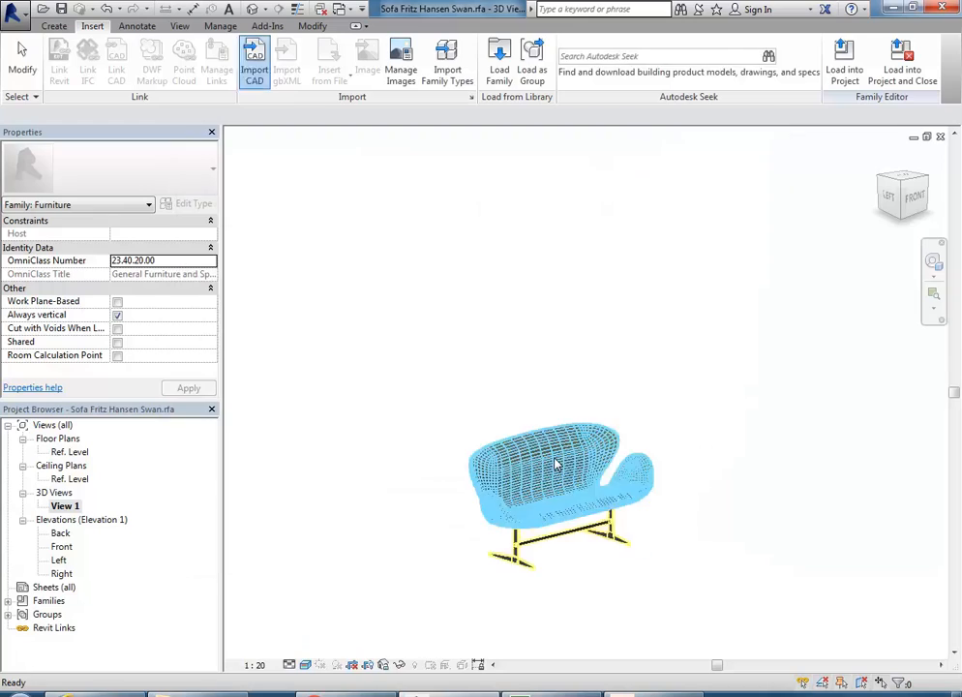
scroll(528, 537, up, 5)
scroll(531, 406, up, 5)
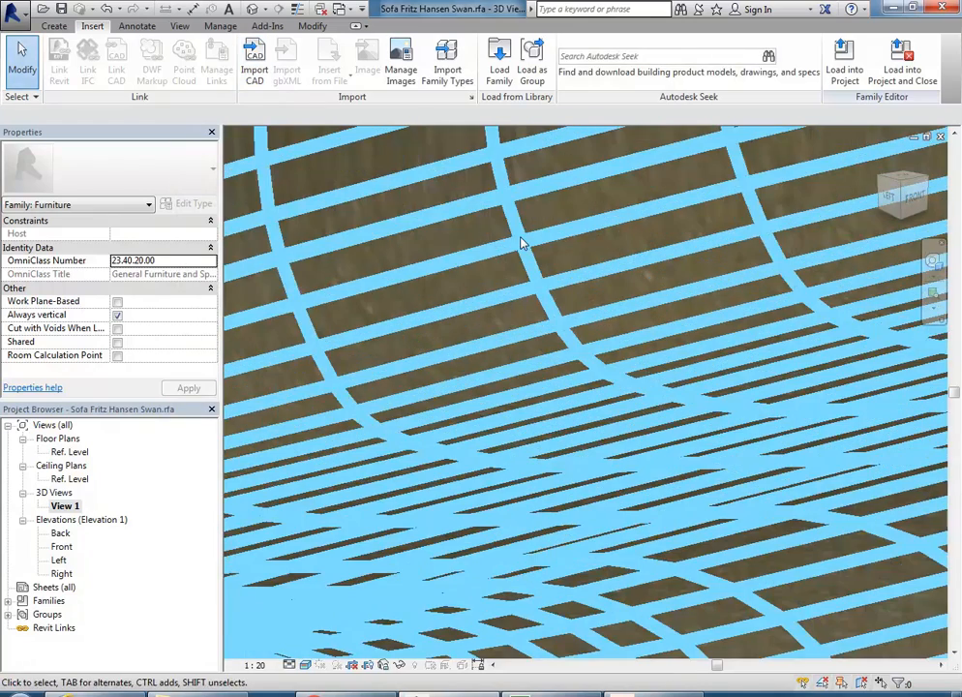
scroll(522, 242, down, 6)
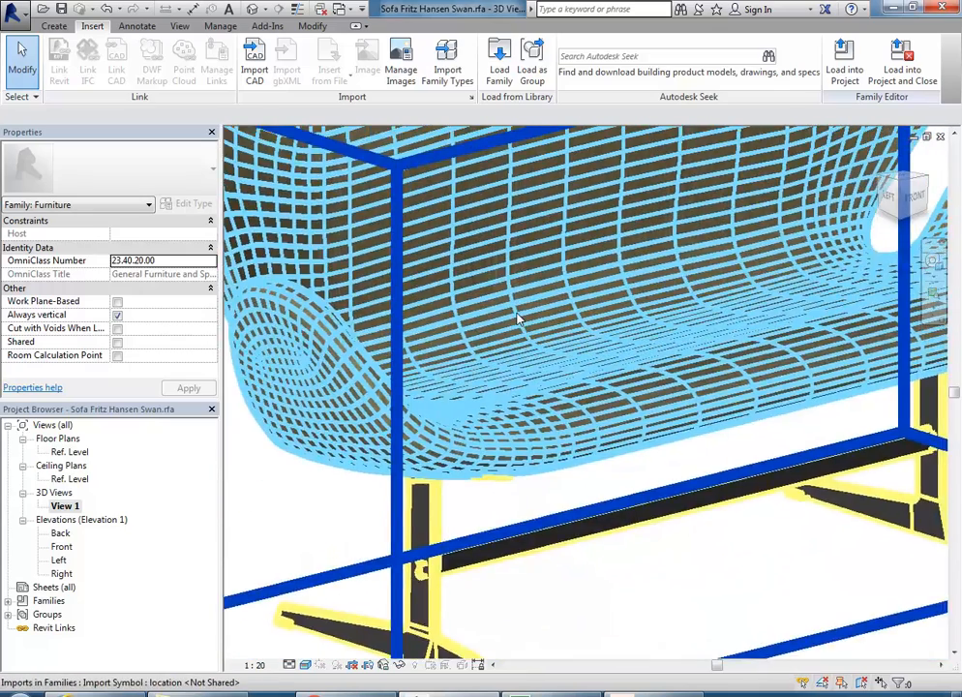
middle_drag(519, 383, 517, 399)
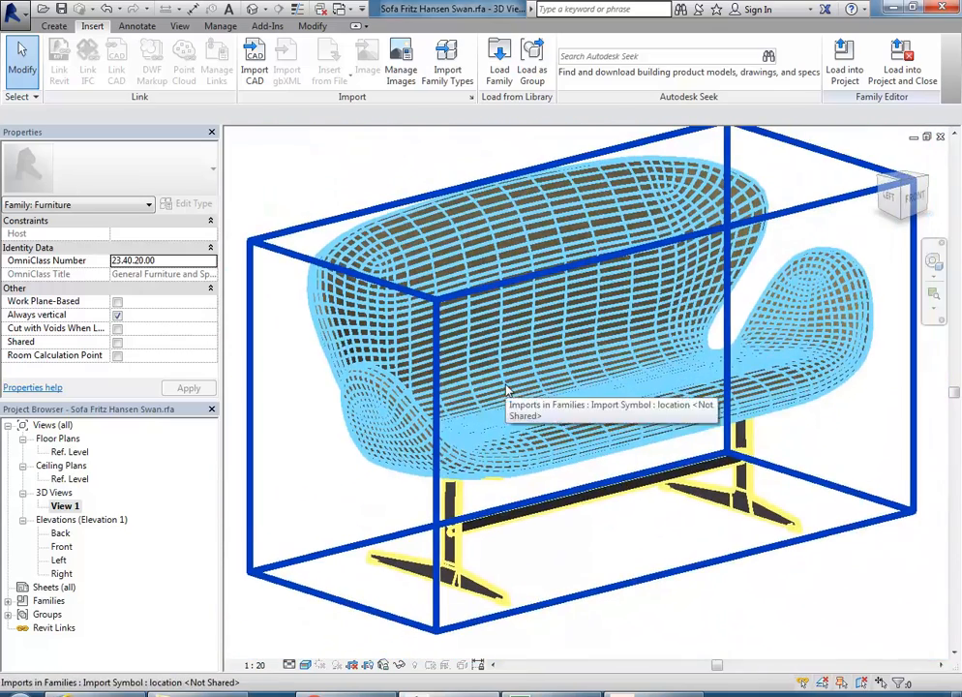
click(350, 148)
middle_drag(351, 187, 348, 226)
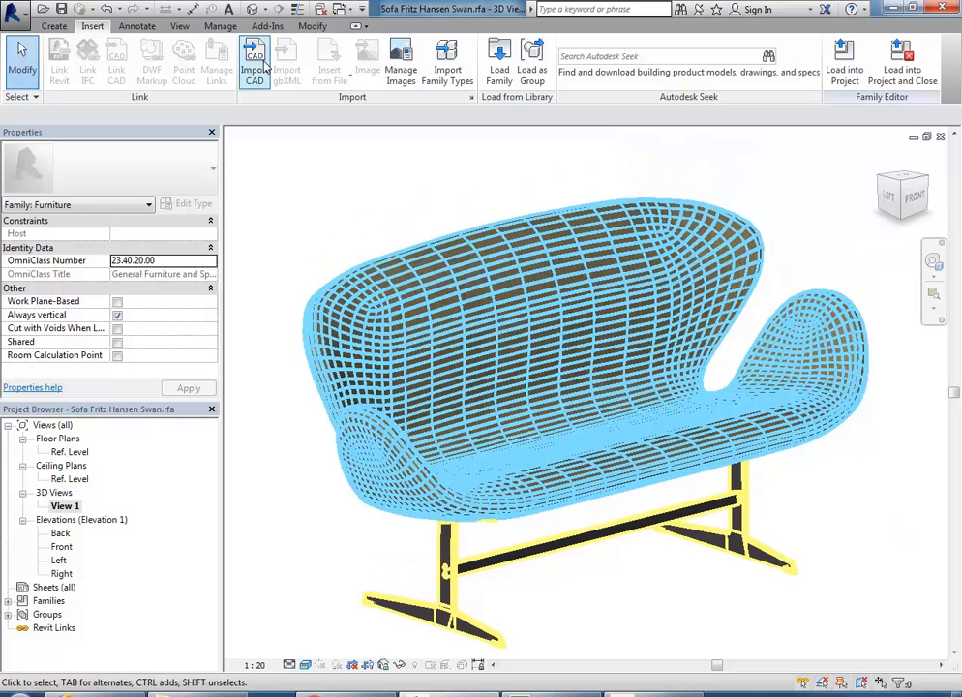
click(310, 26)
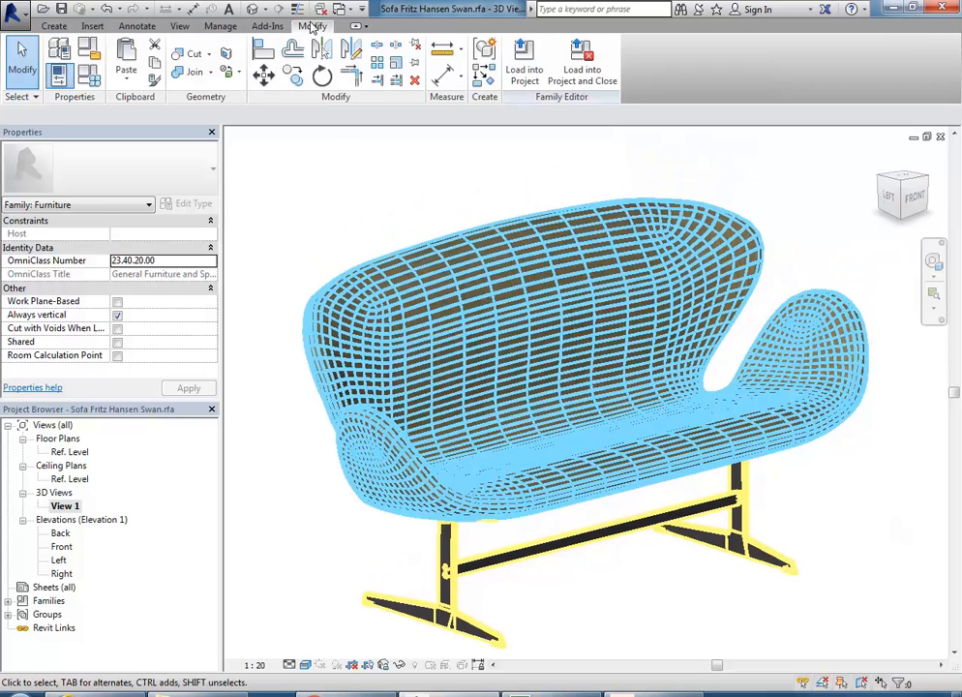
click(218, 27)
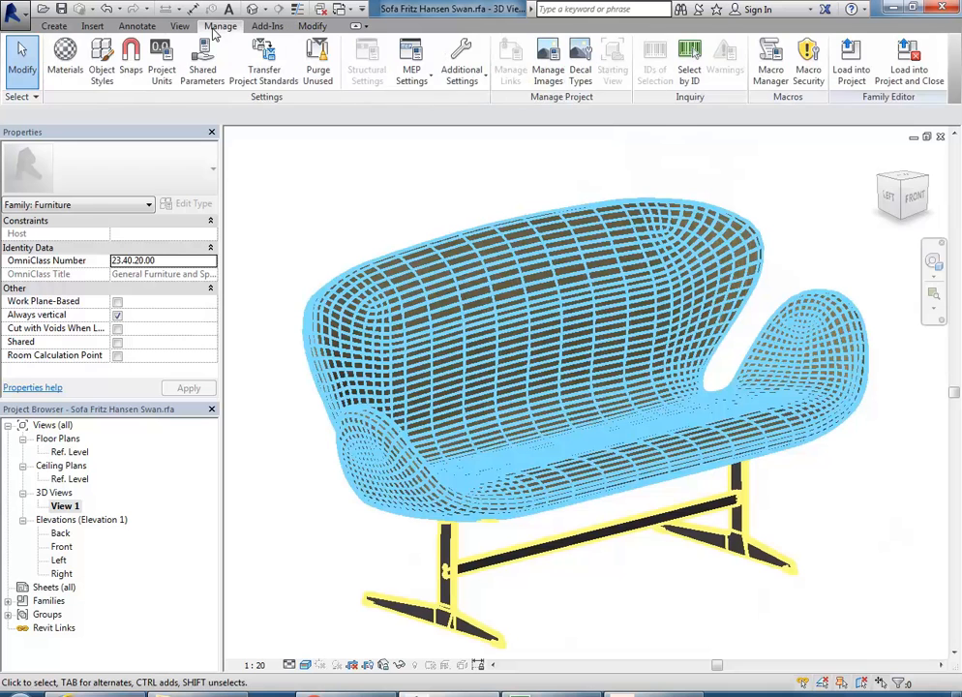
click(102, 64)
click(382, 172)
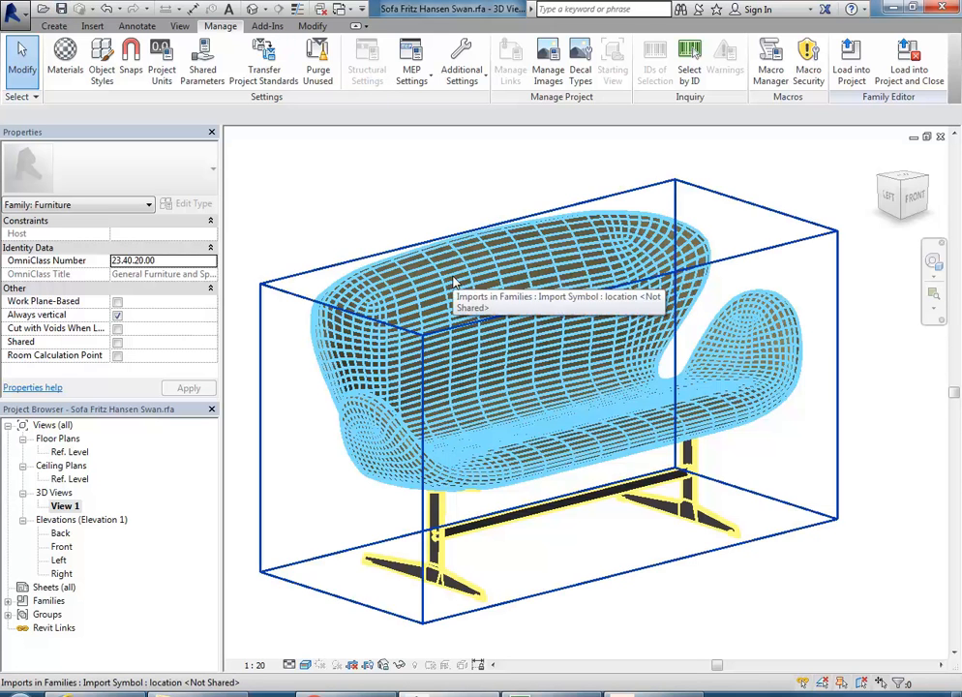
Step: In Front elevation, measure the re-imported sofa's seat at 383.9 above the reference level
double_click(60, 546)
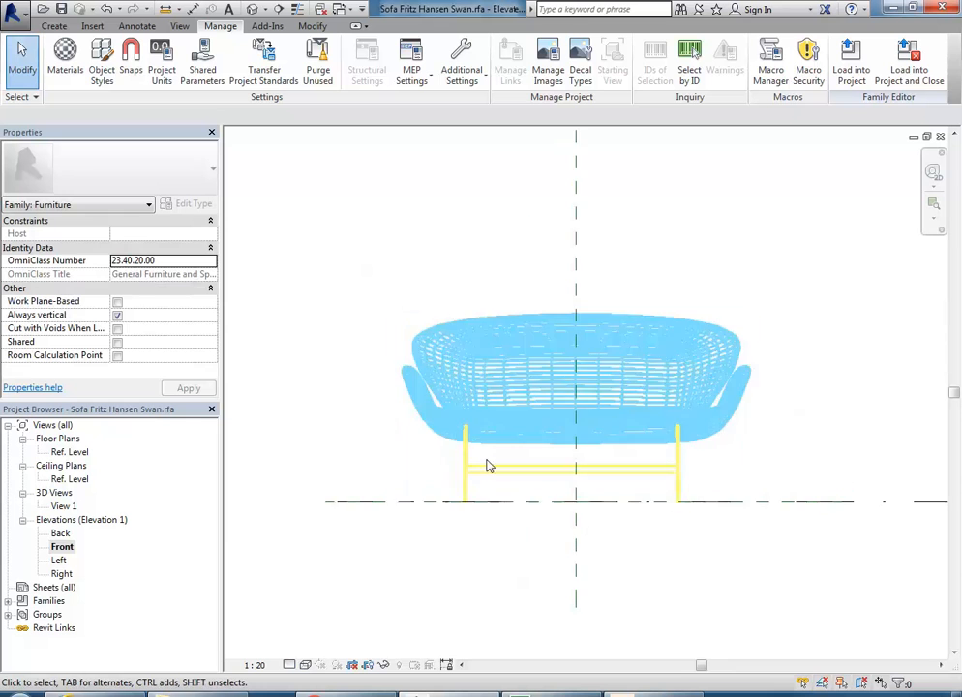
scroll(469, 498, up, 4)
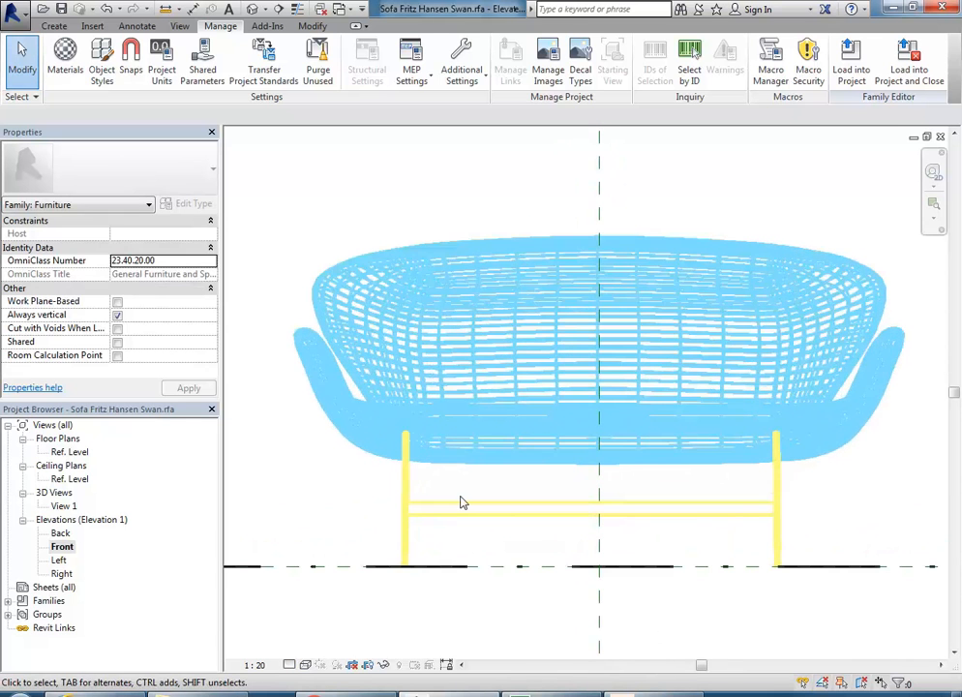
click(510, 441)
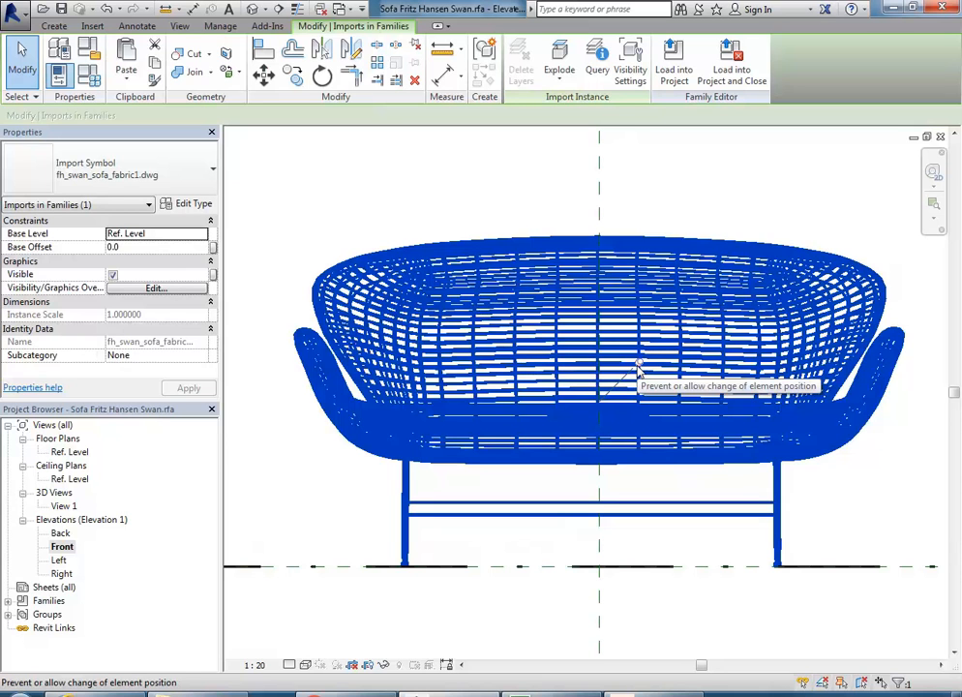
click(442, 51)
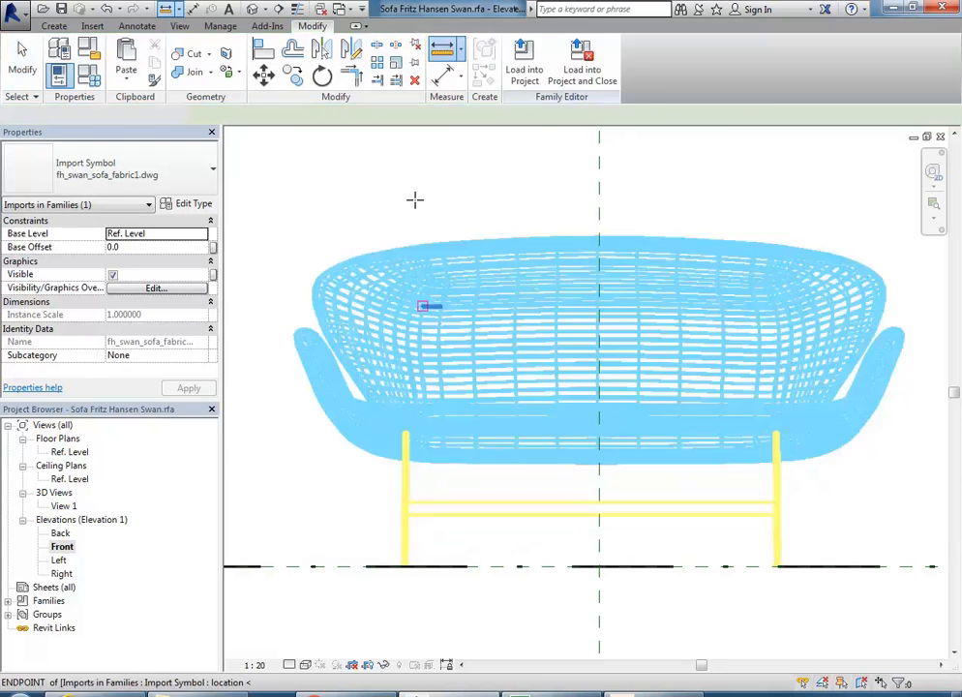
click(490, 406)
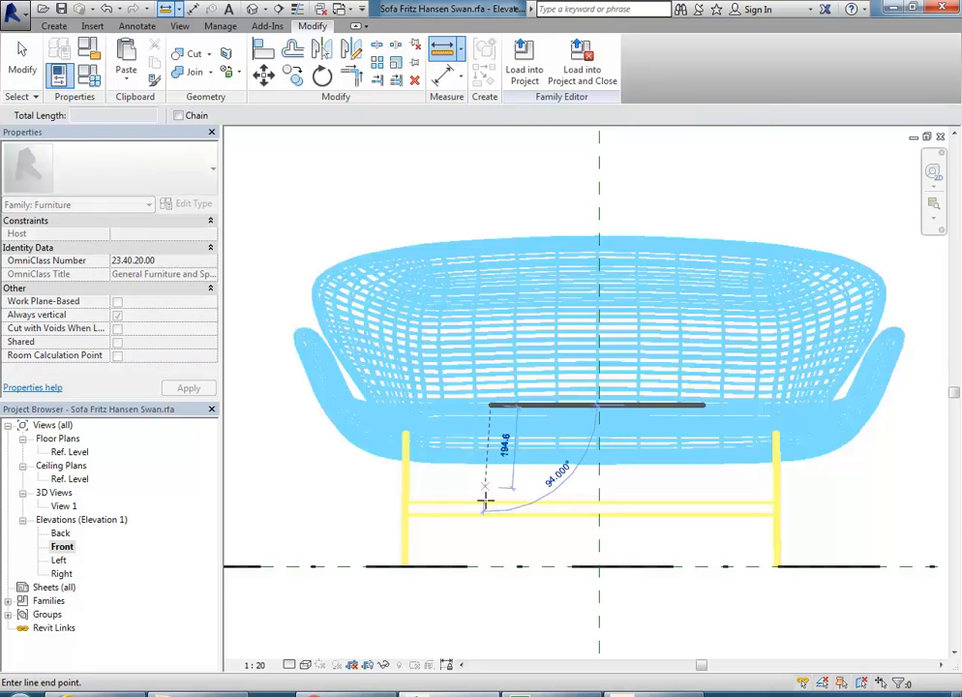
click(490, 566)
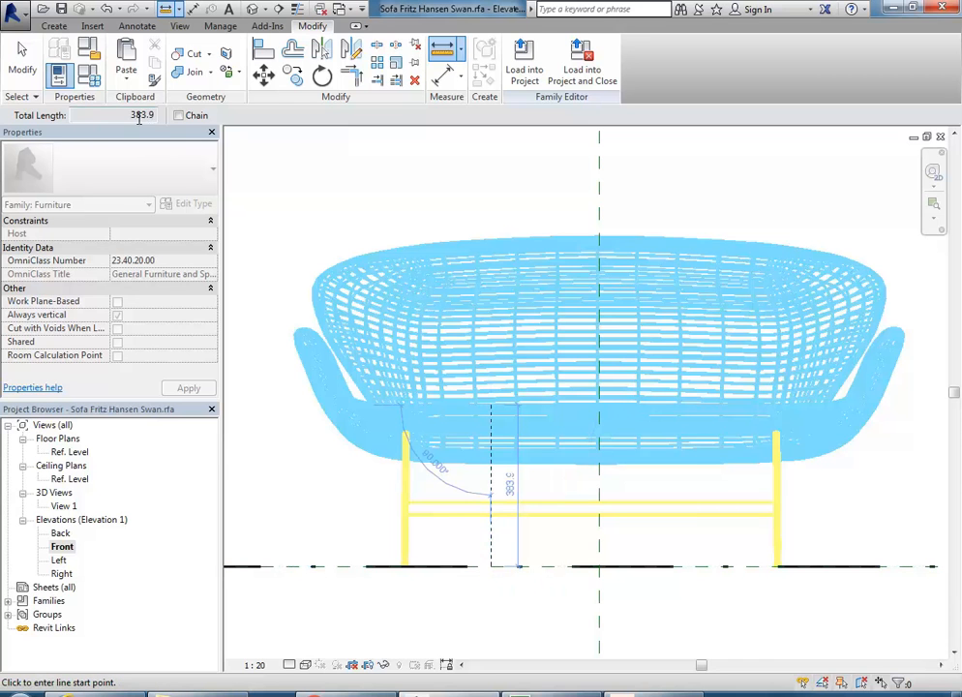
Step: Cancel measuring and pan out to show the whole sofa with its yellow steel legs
right_click(318, 174)
click(349, 187)
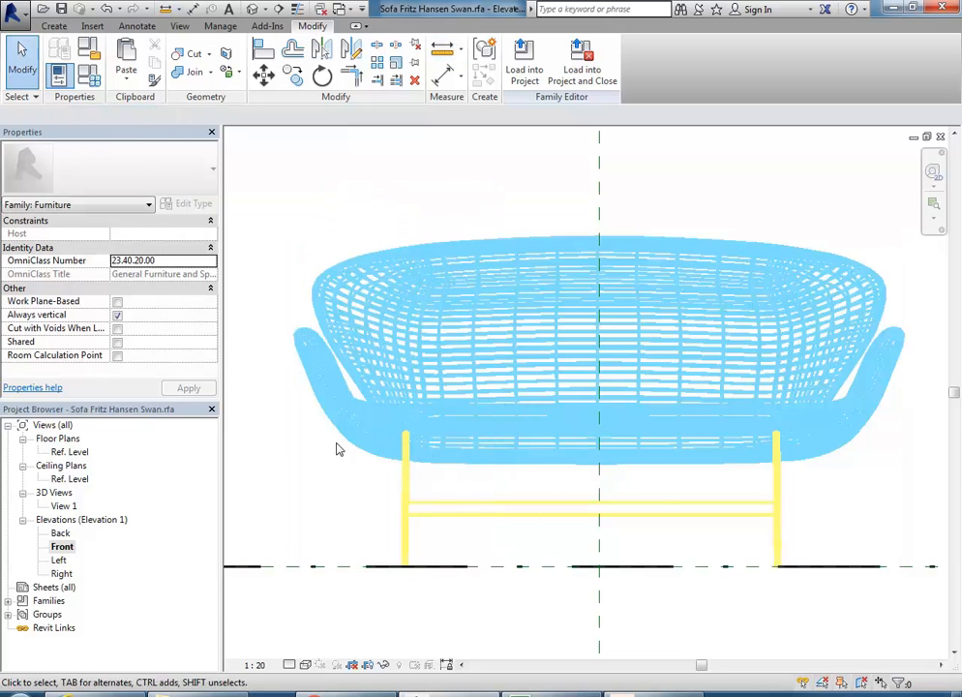
scroll(462, 222, down, 2)
middle_drag(462, 223, 470, 276)
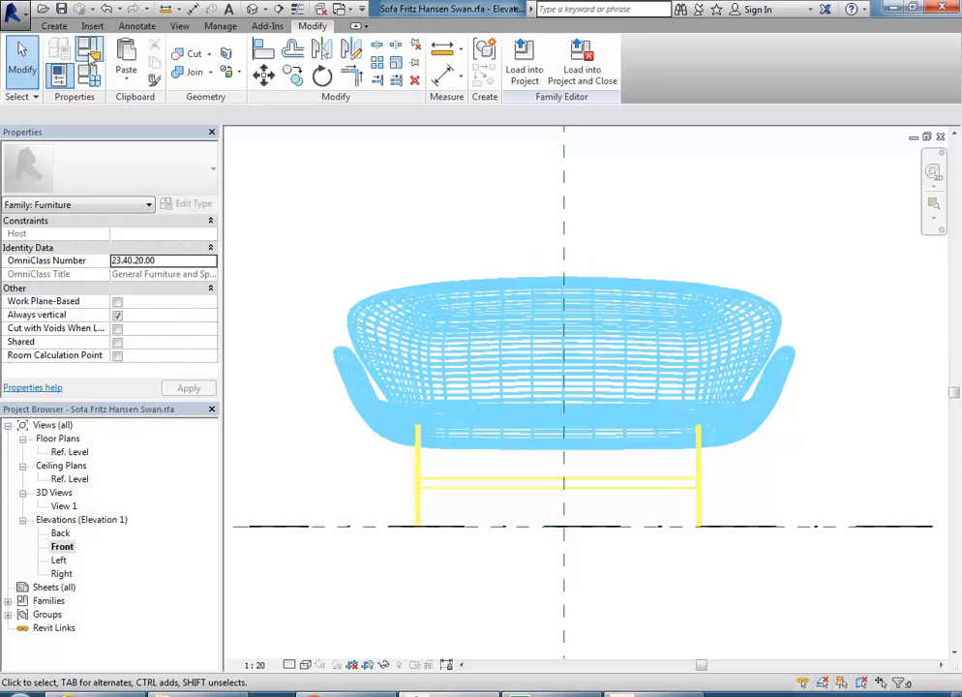
Step: Load the sofa family into HarringtonSt, overwriting the existing version, and place one by the north wall
click(523, 76)
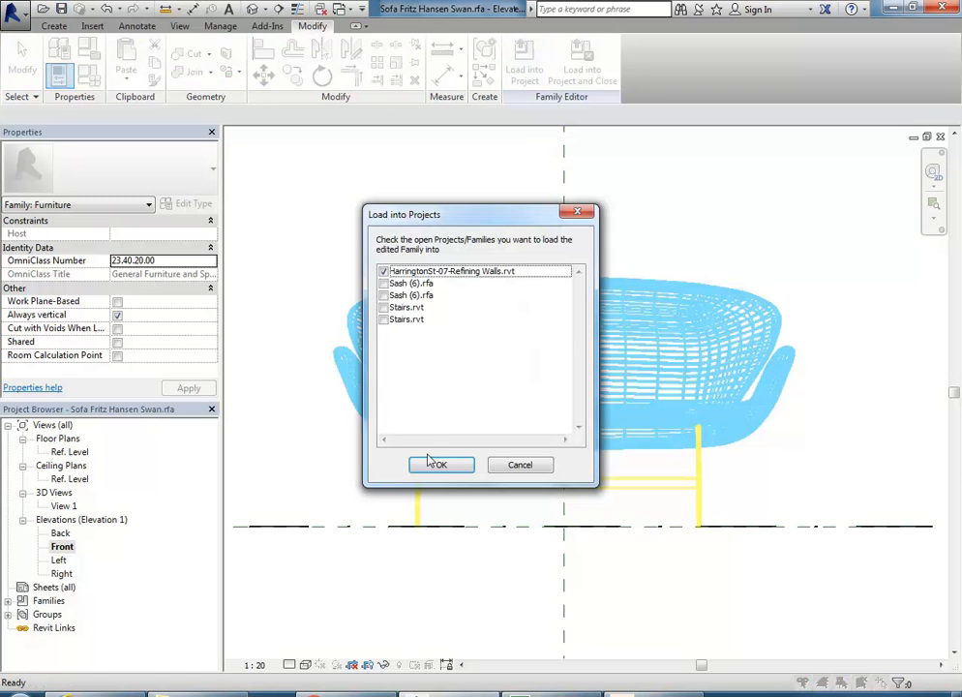
click(438, 465)
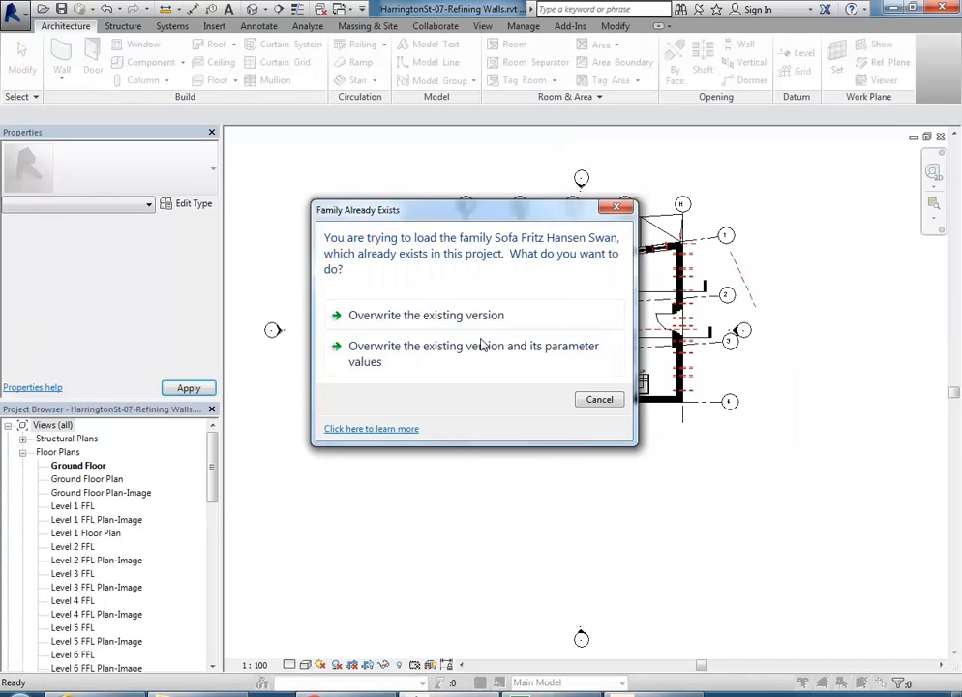
click(408, 318)
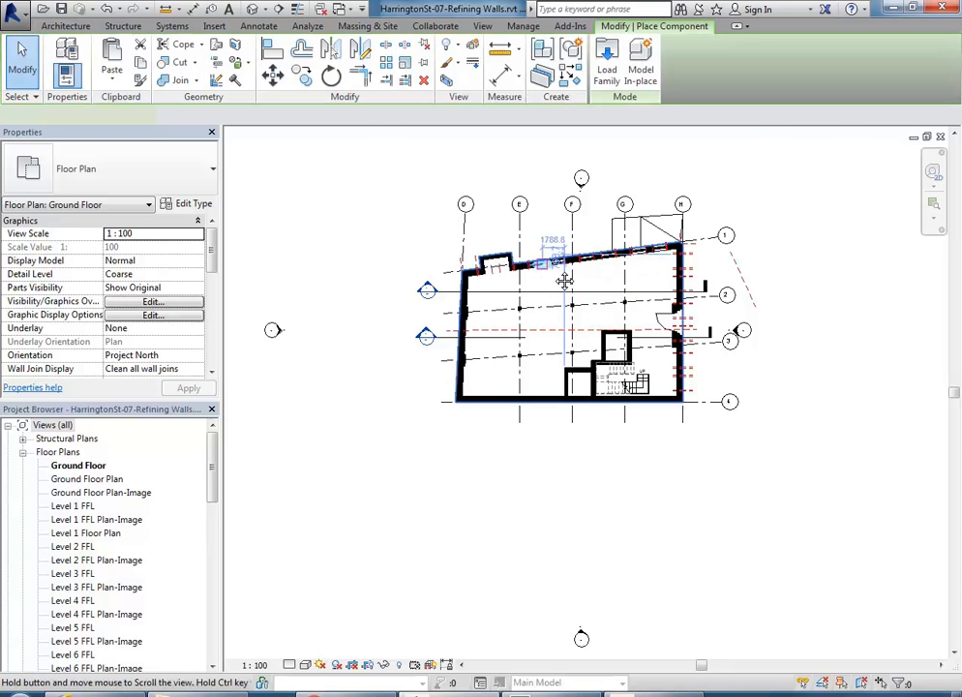
scroll(565, 281, up, 5)
click(600, 279)
key(Escape)
key(Escape)
Step: Show 3D View 1 at Fine detail level
drag(217, 489, 215, 586)
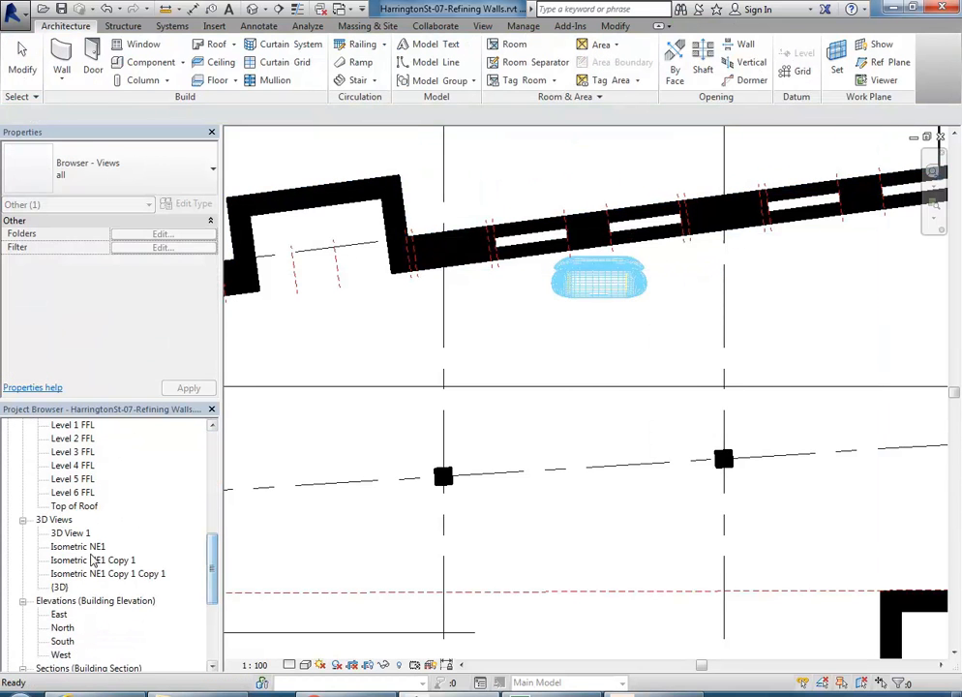
double_click(70, 533)
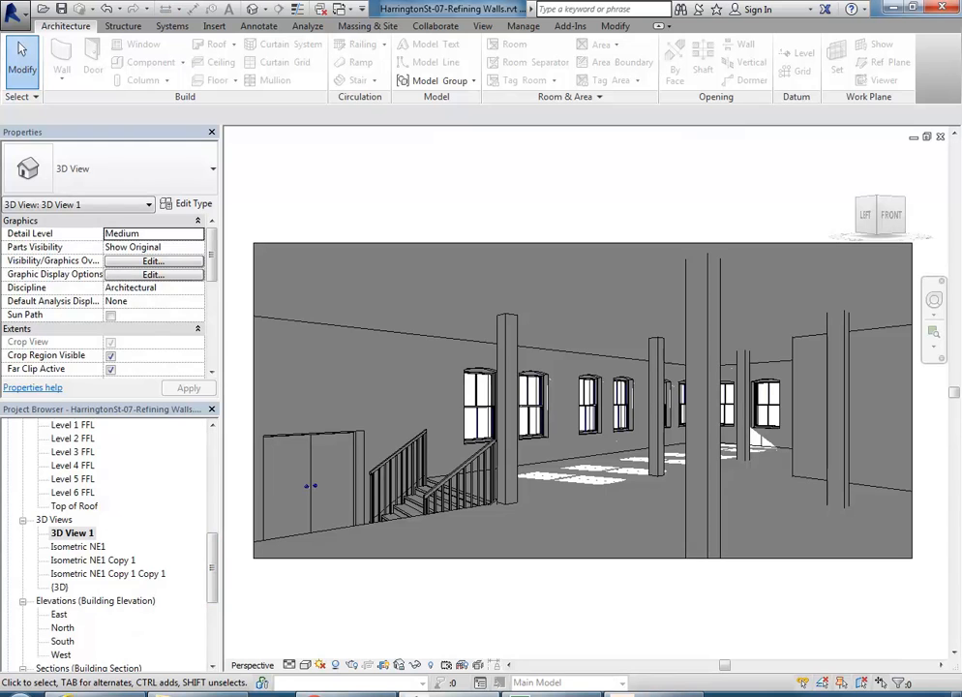
click(289, 665)
click(291, 649)
drag(210, 570, 192, 415)
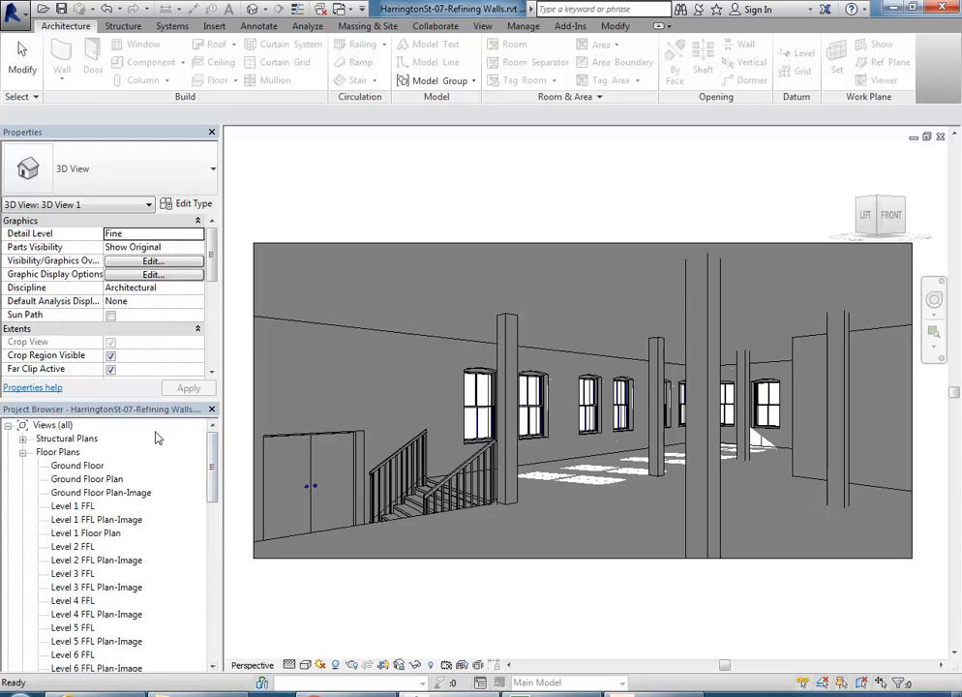
Step: Place a Swan sofa component just inside the north wall on the Level 1 FFL plan
double_click(77, 505)
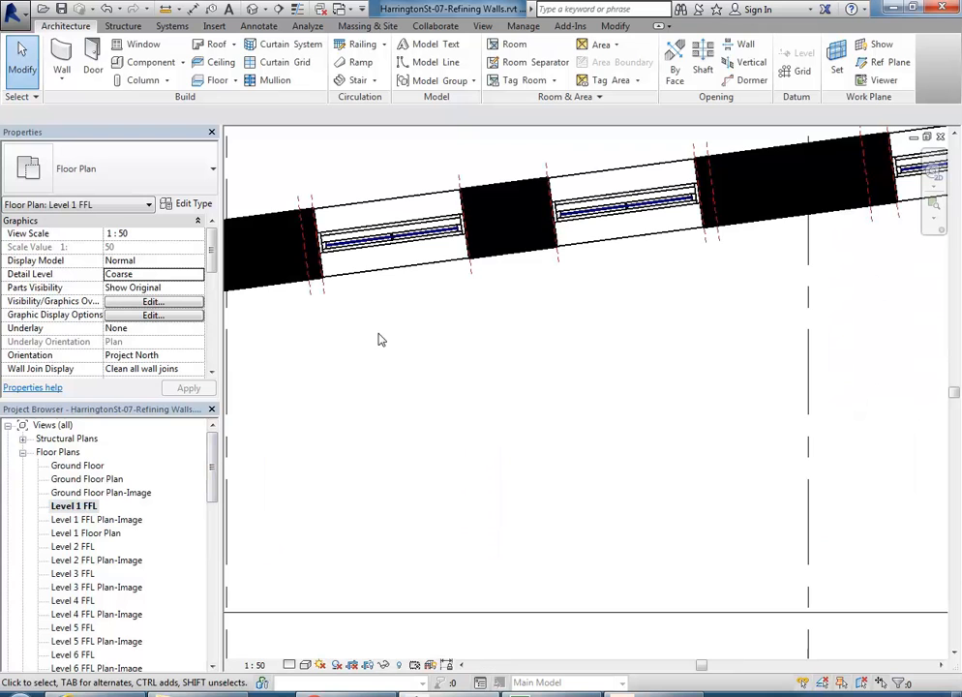
click(145, 62)
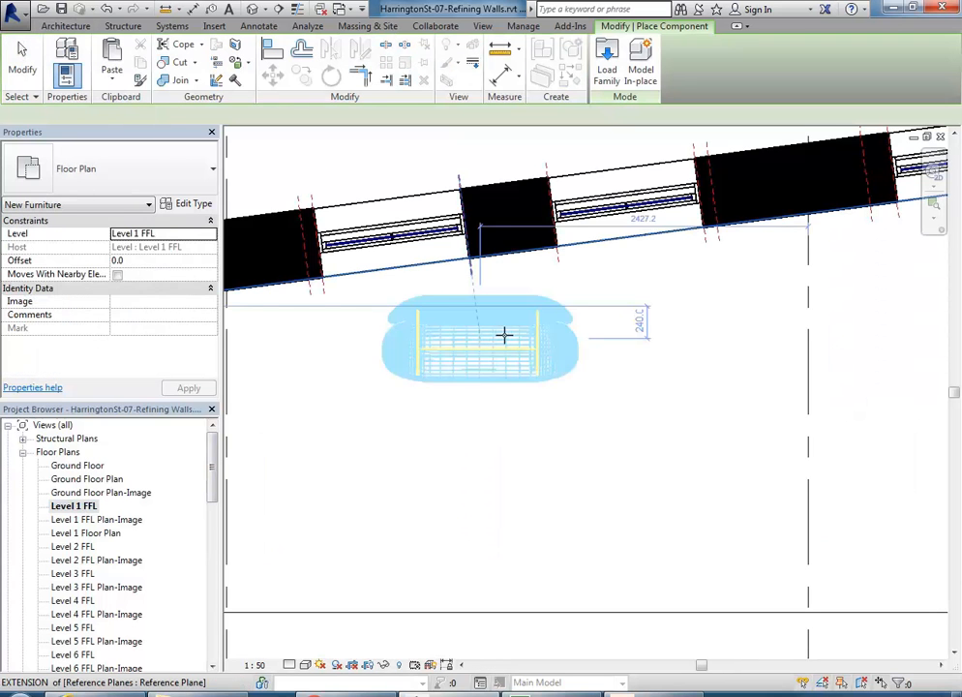
click(540, 338)
right_click(380, 406)
click(426, 426)
Step: Zoom in on the placed sofa in 3D View 1
drag(211, 489, 211, 605)
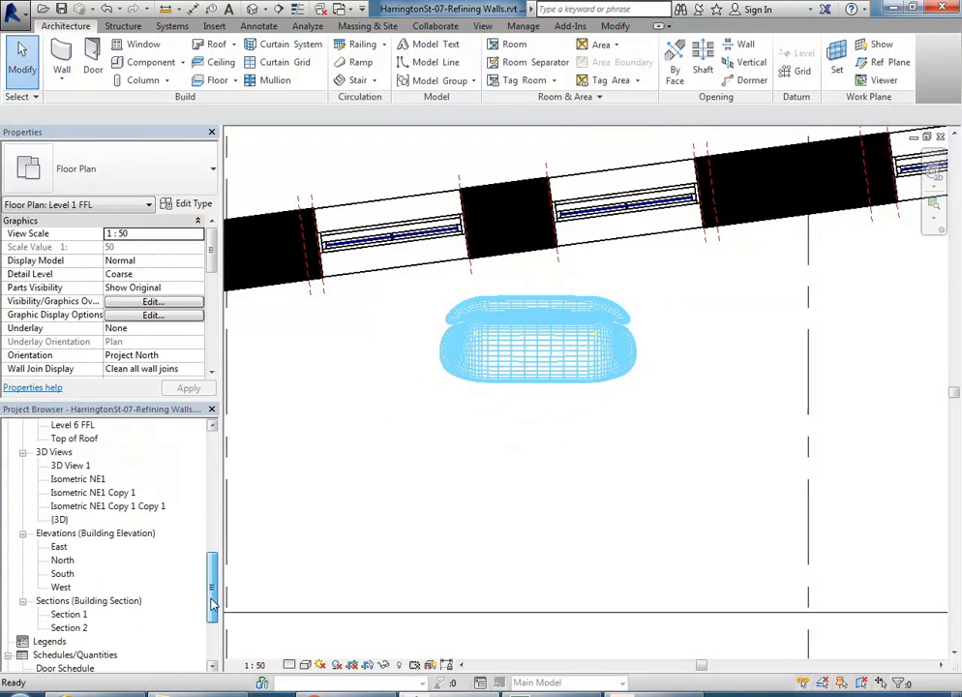
double_click(72, 466)
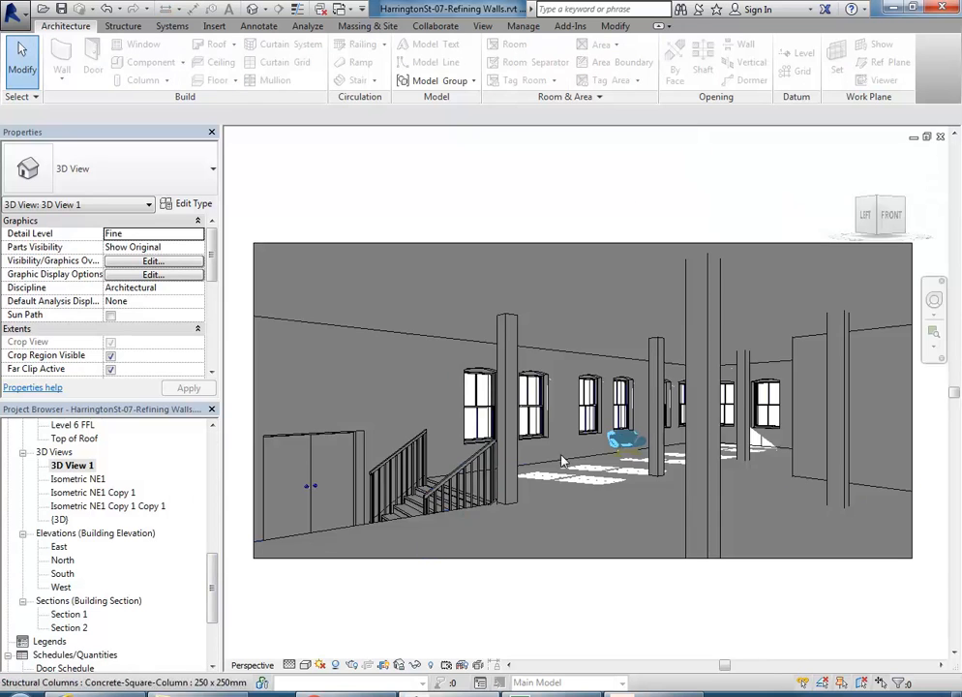
scroll(639, 444, up, 2)
scroll(639, 445, up, 8)
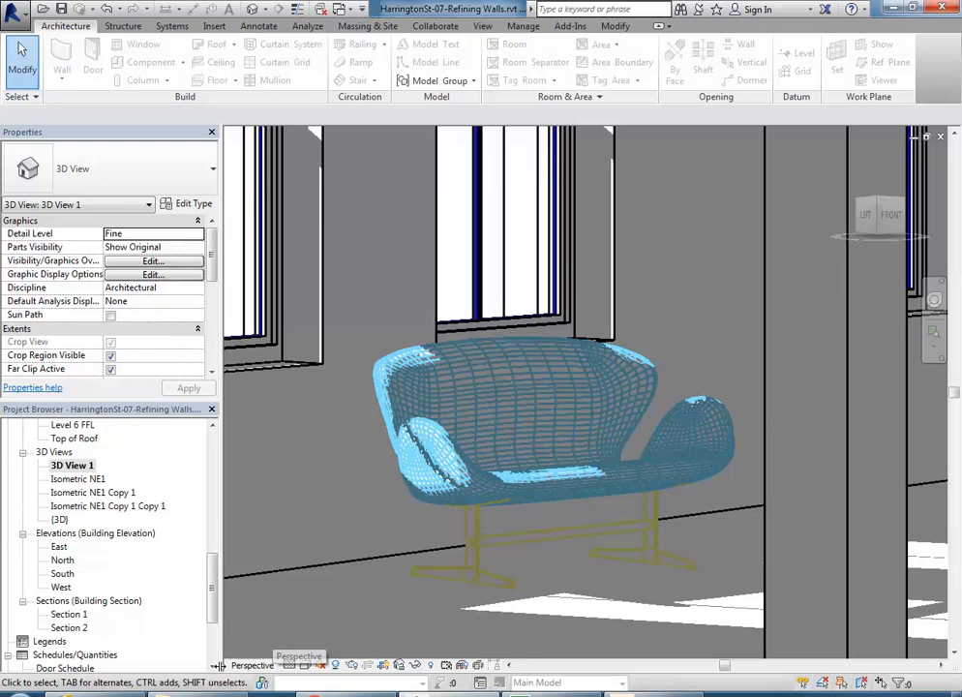
Step: Set Graphic Display Options to the Shaded style with Show Edges turned off
click(305, 665)
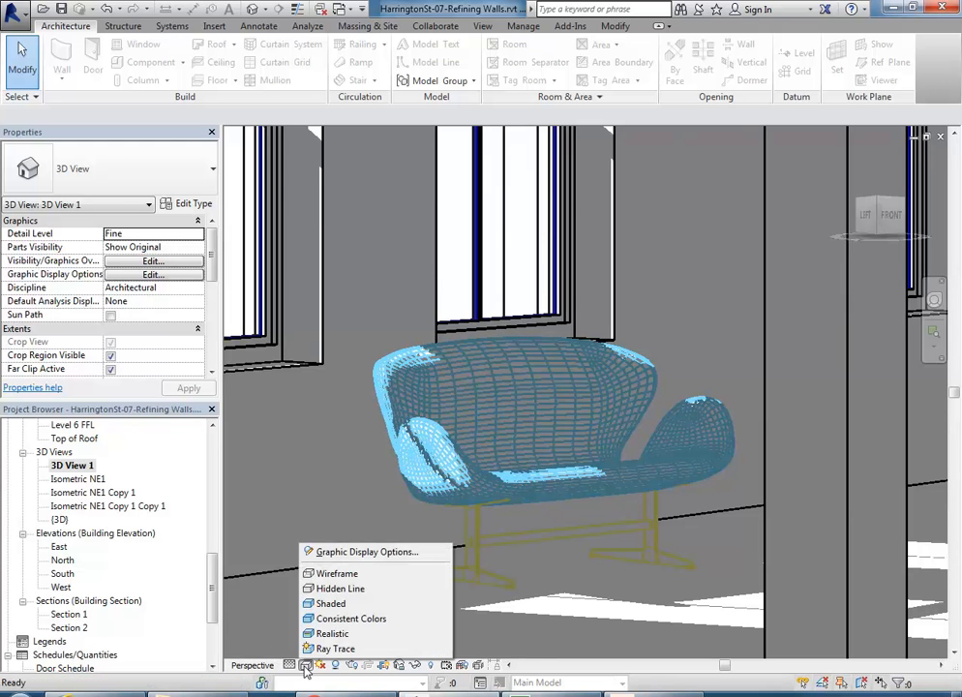
click(354, 553)
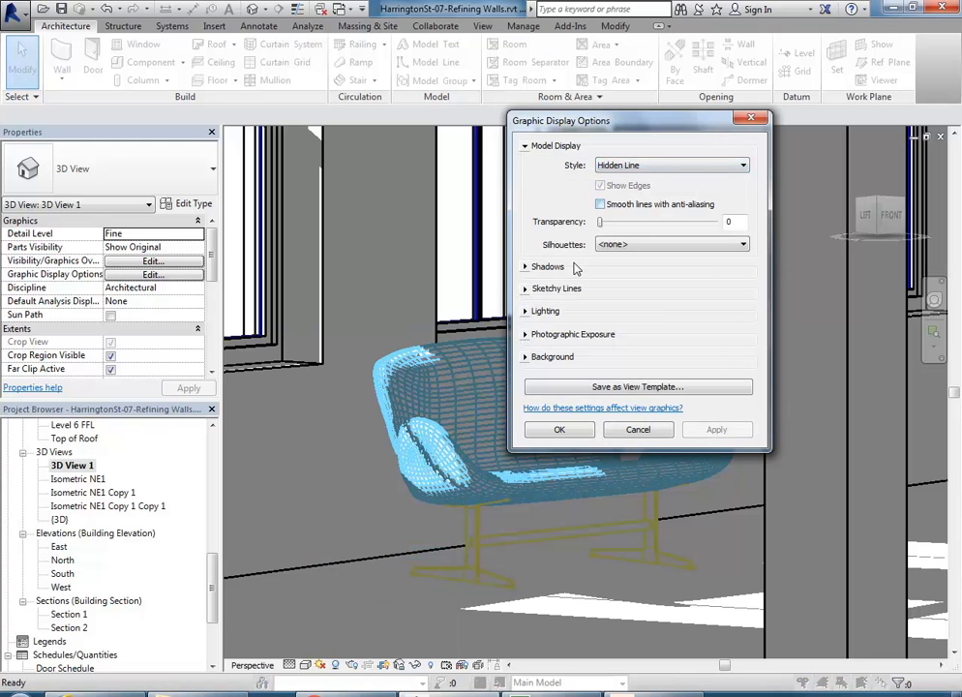
click(641, 168)
click(640, 189)
click(646, 167)
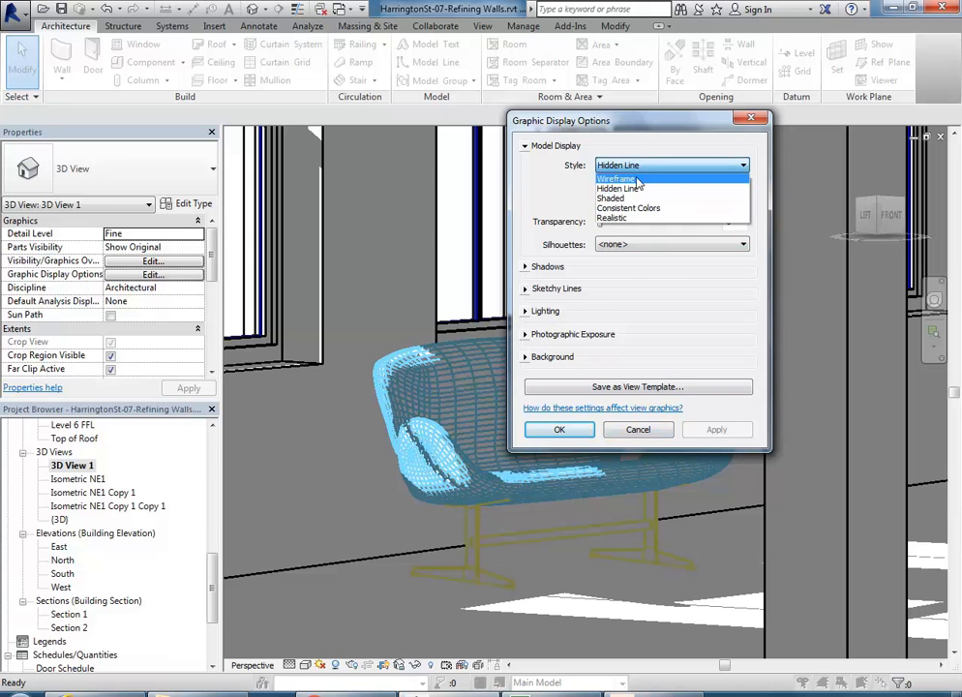
click(624, 199)
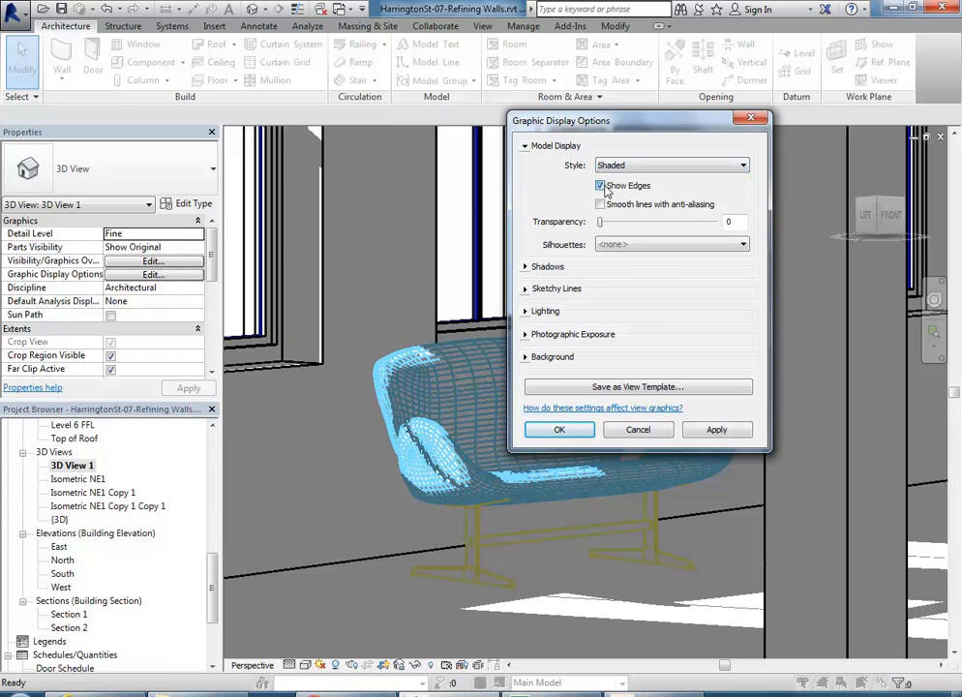
click(600, 185)
click(564, 431)
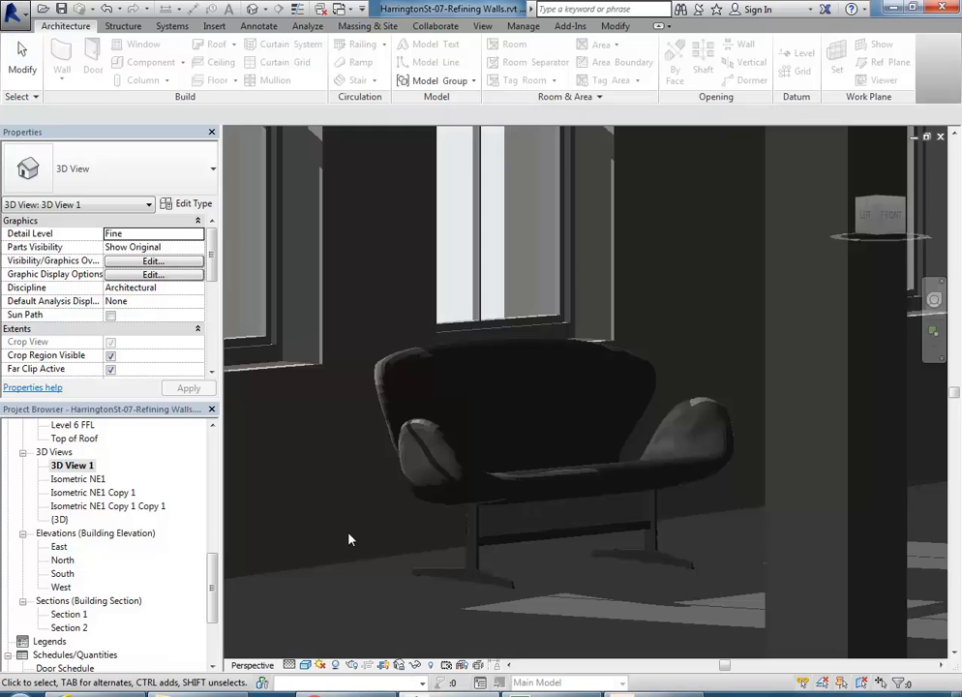
Step: Switch 3D View 1 to the Realistic visual style with shadows turned off
scroll(360, 460, up, 4)
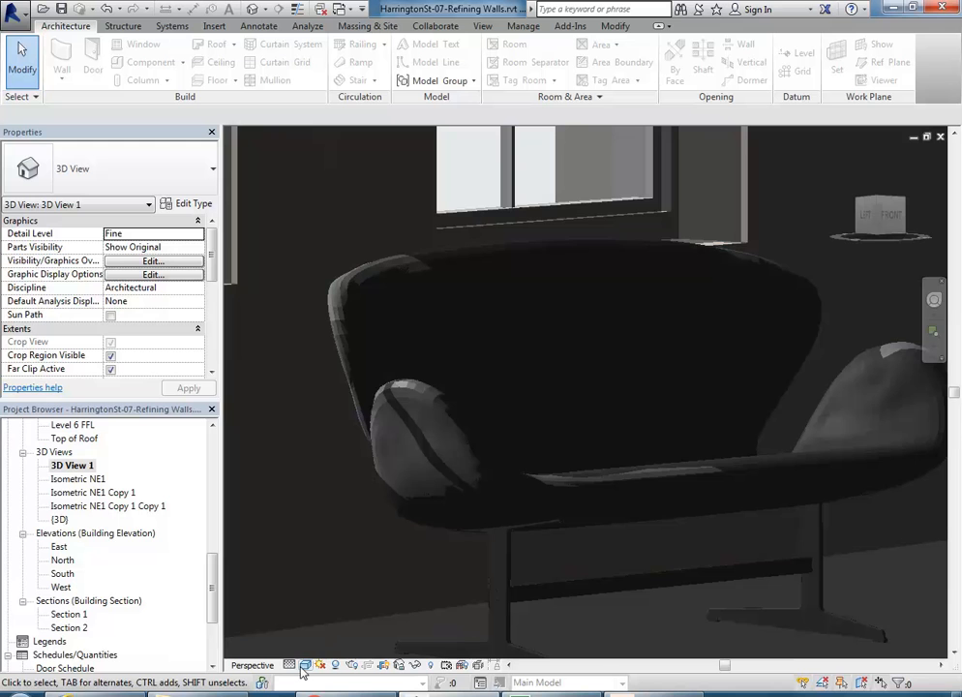
click(305, 666)
click(333, 634)
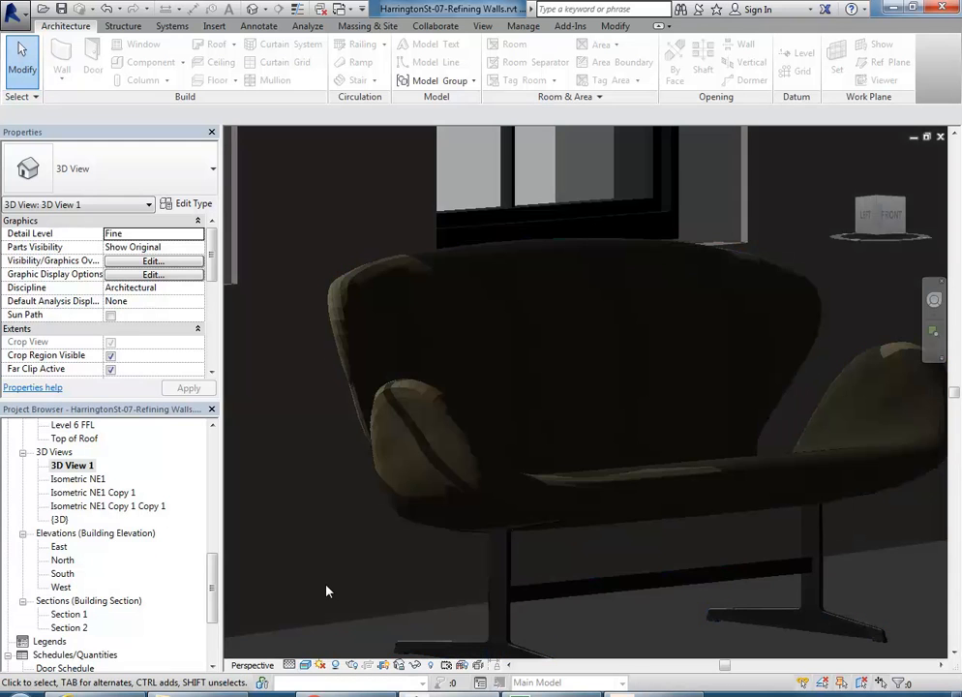
click(337, 666)
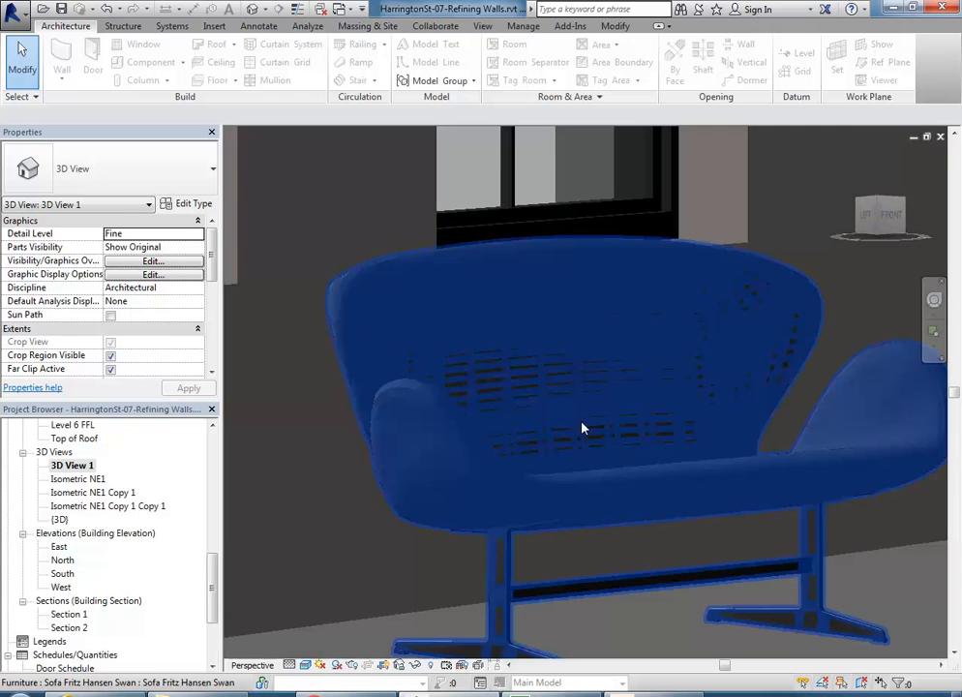
Step: Pan and zoom to reframe the sofa, leaving the detail level unchanged
middle_drag(584, 422, 453, 407)
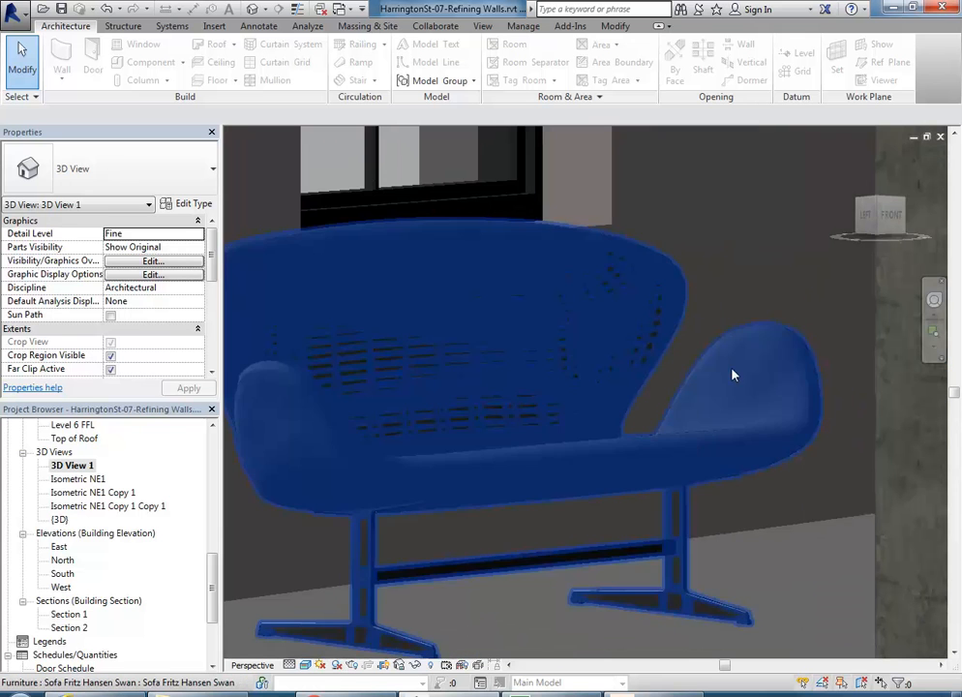
scroll(765, 329, up, 5)
scroll(642, 196, up, 2)
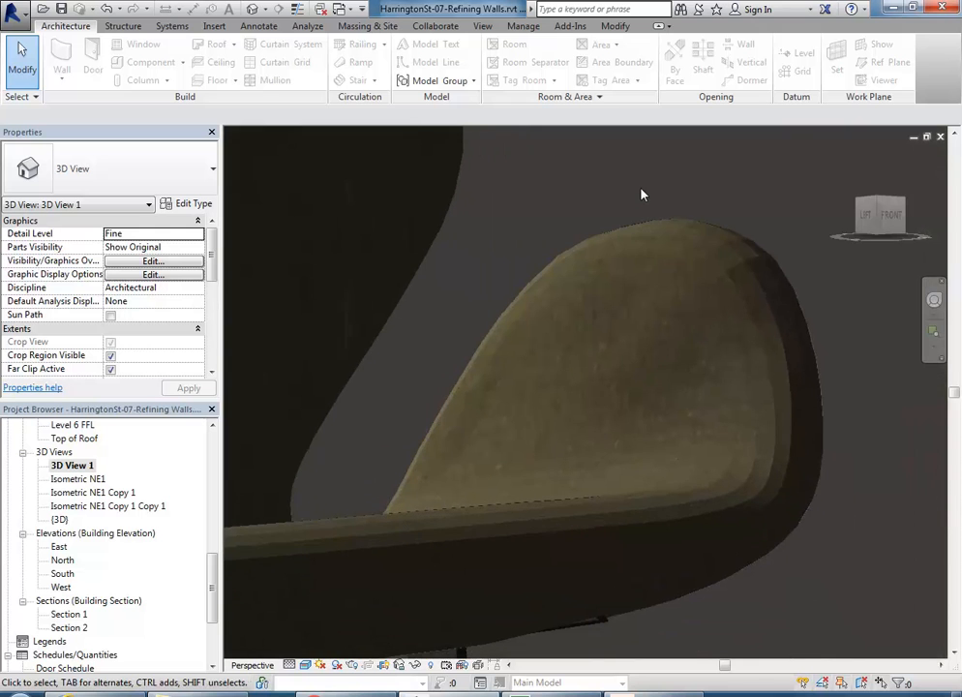
scroll(642, 195, down, 5)
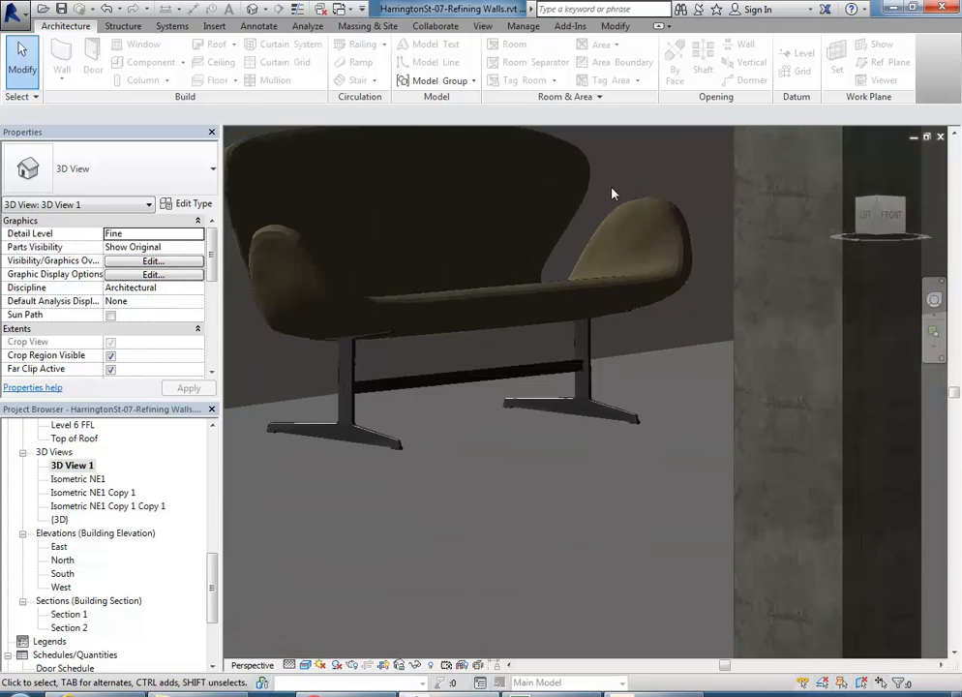
scroll(261, 454, up, 2)
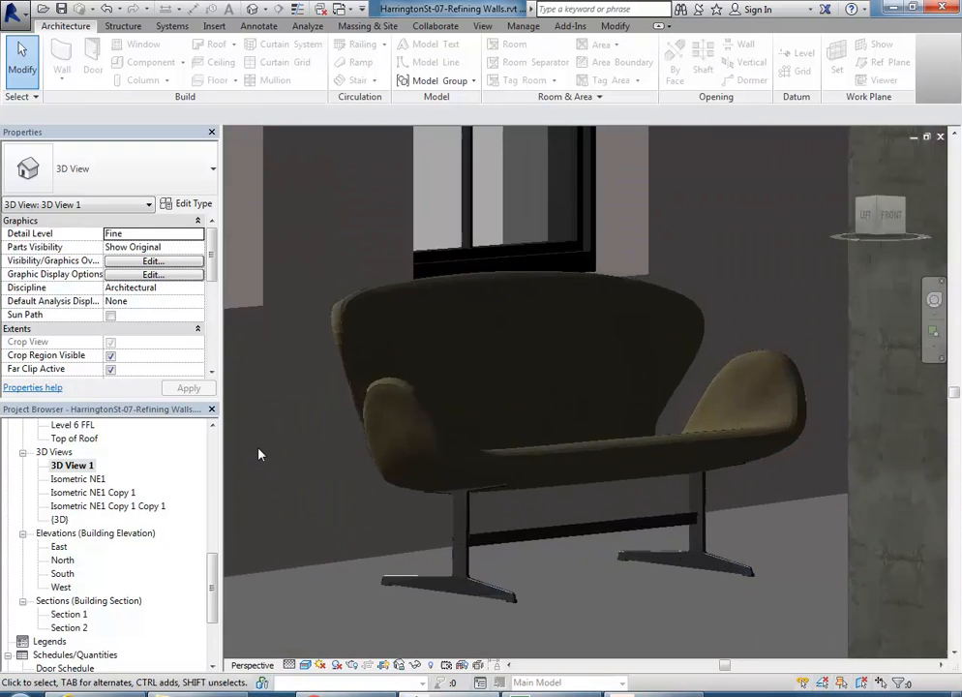
click(288, 665)
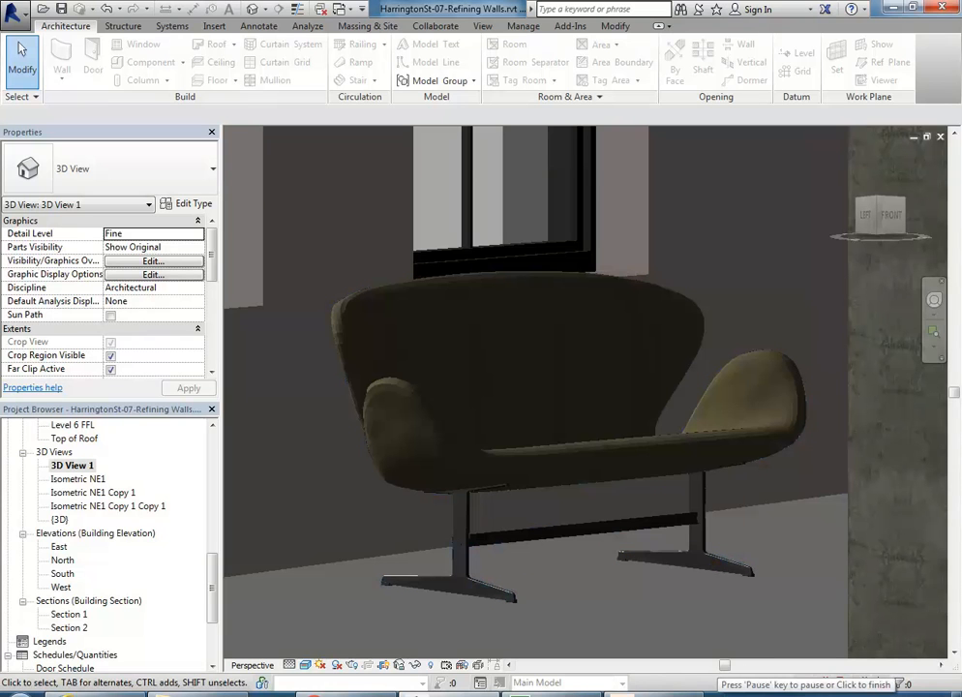
click(289, 665)
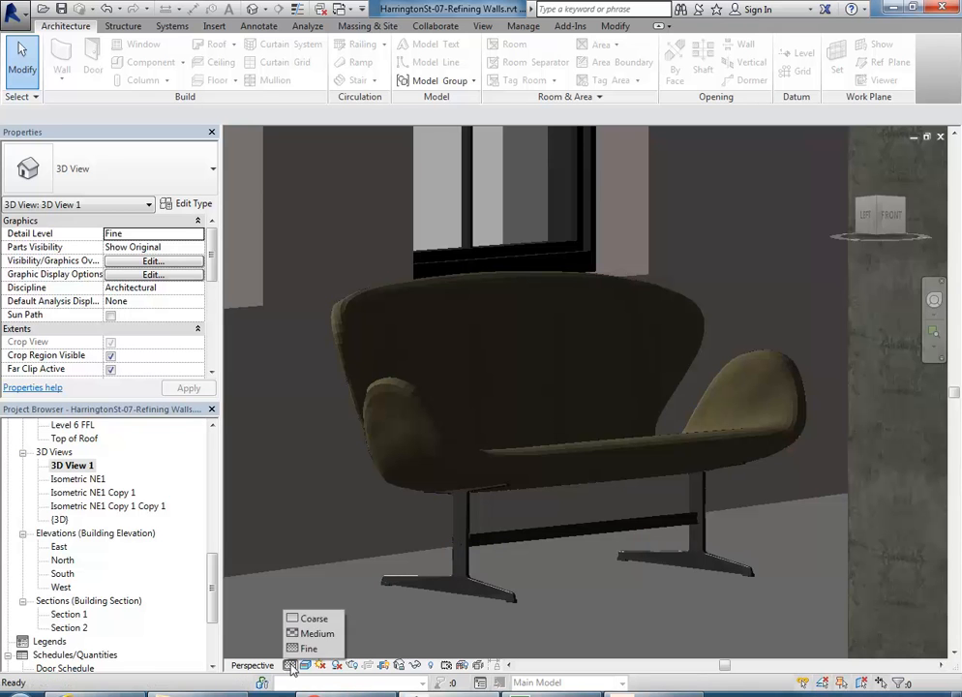
click(311, 462)
middle_drag(388, 482, 314, 474)
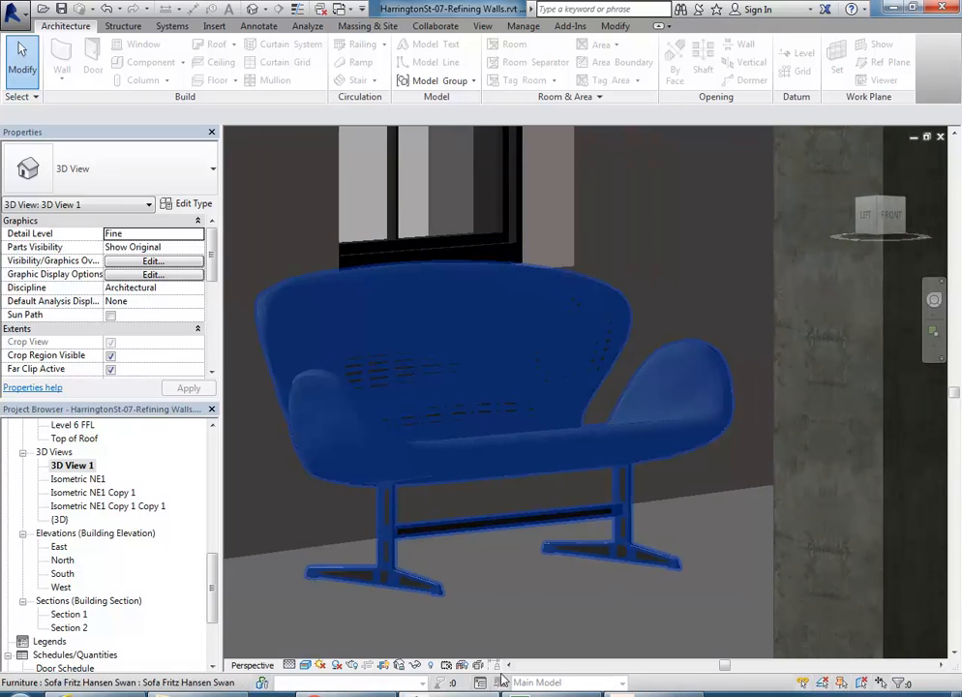